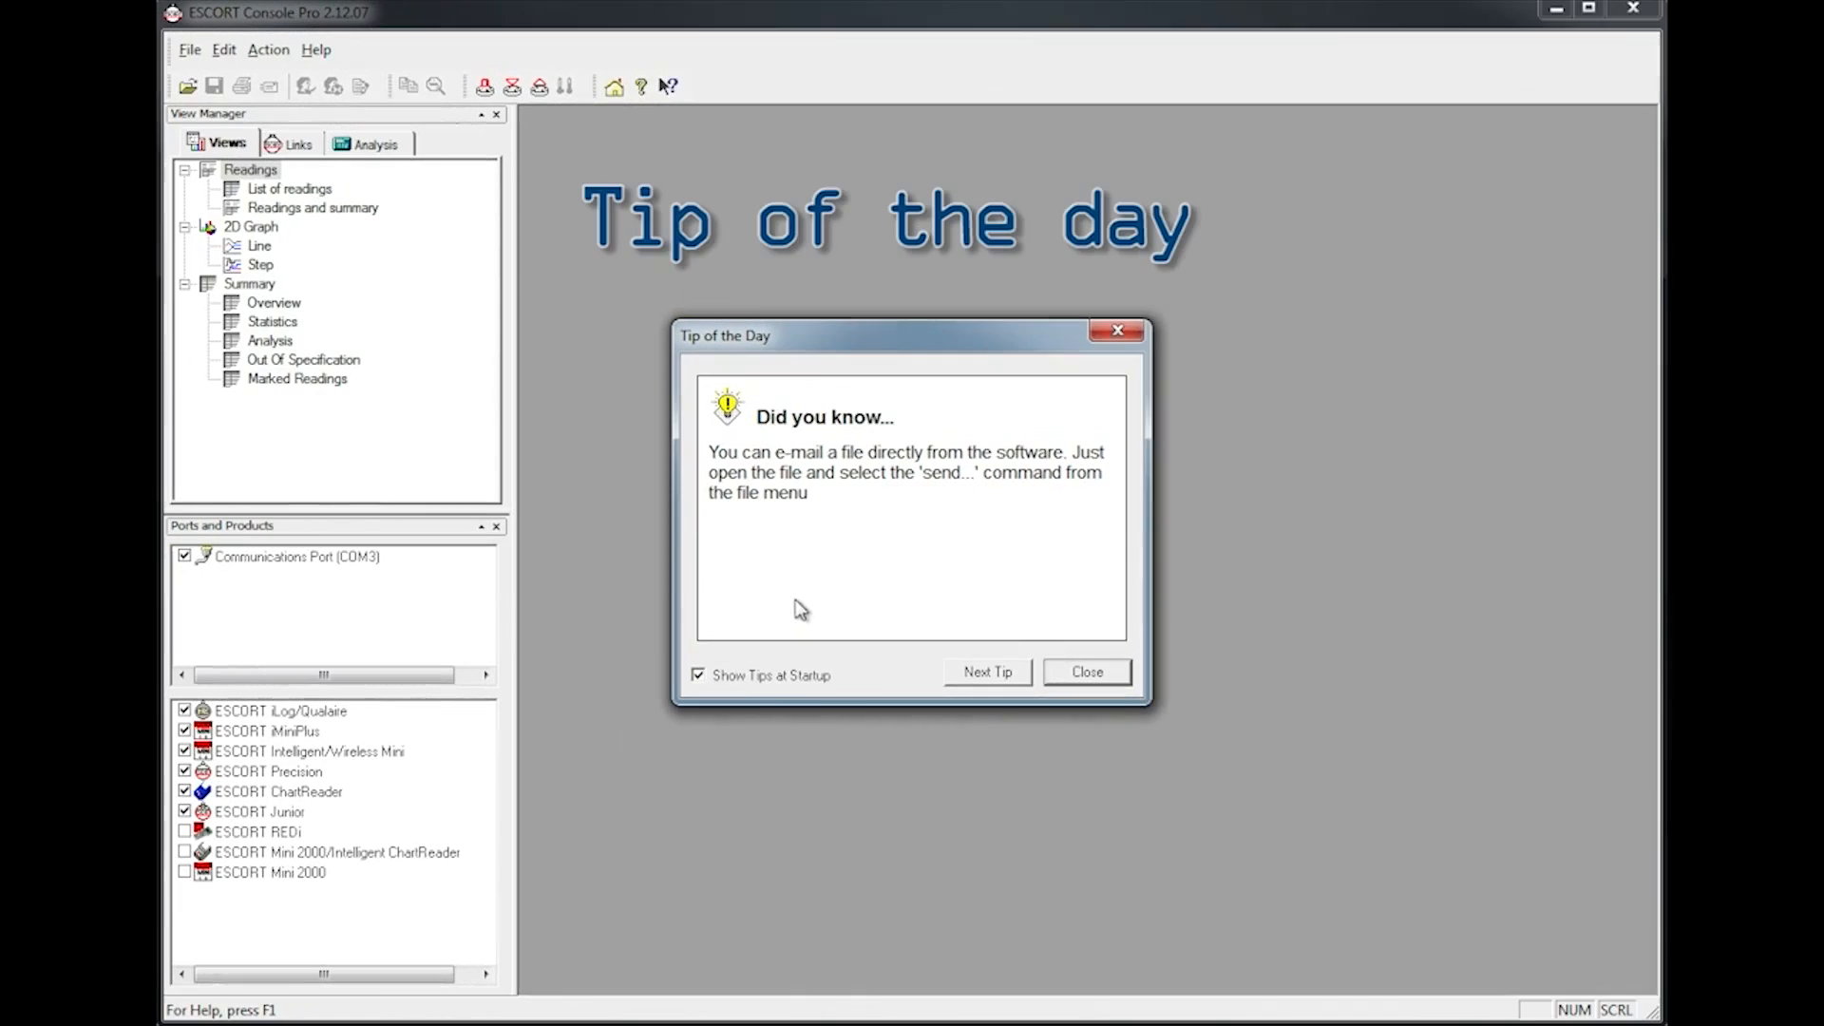
- Turn off showing tips at startup and close the Tip of the Day
{"action": "left_click", "coordinate": [747, 683]}
{"action": "left_click", "coordinate": [1058, 676]}
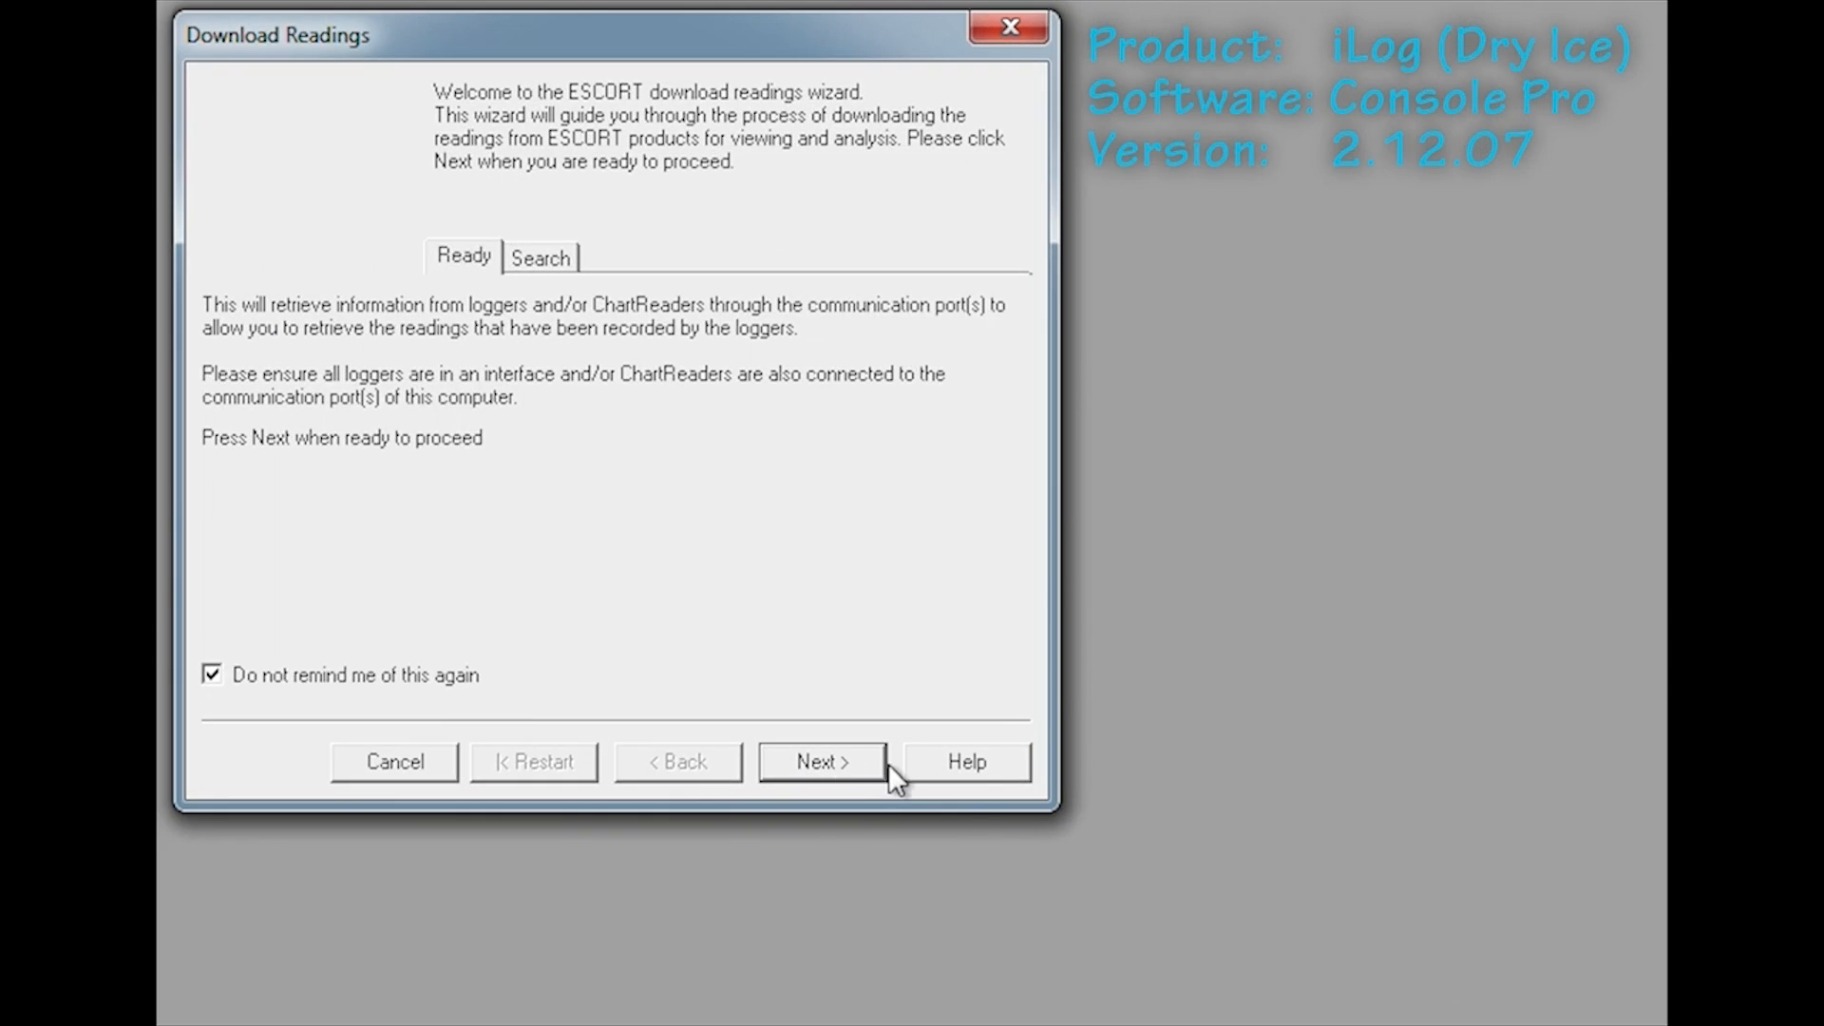
- Search the communication ports for connected loggers and enter the password for the Dry Ice iLog
{"action": "left_click", "coordinate": [874, 766]}
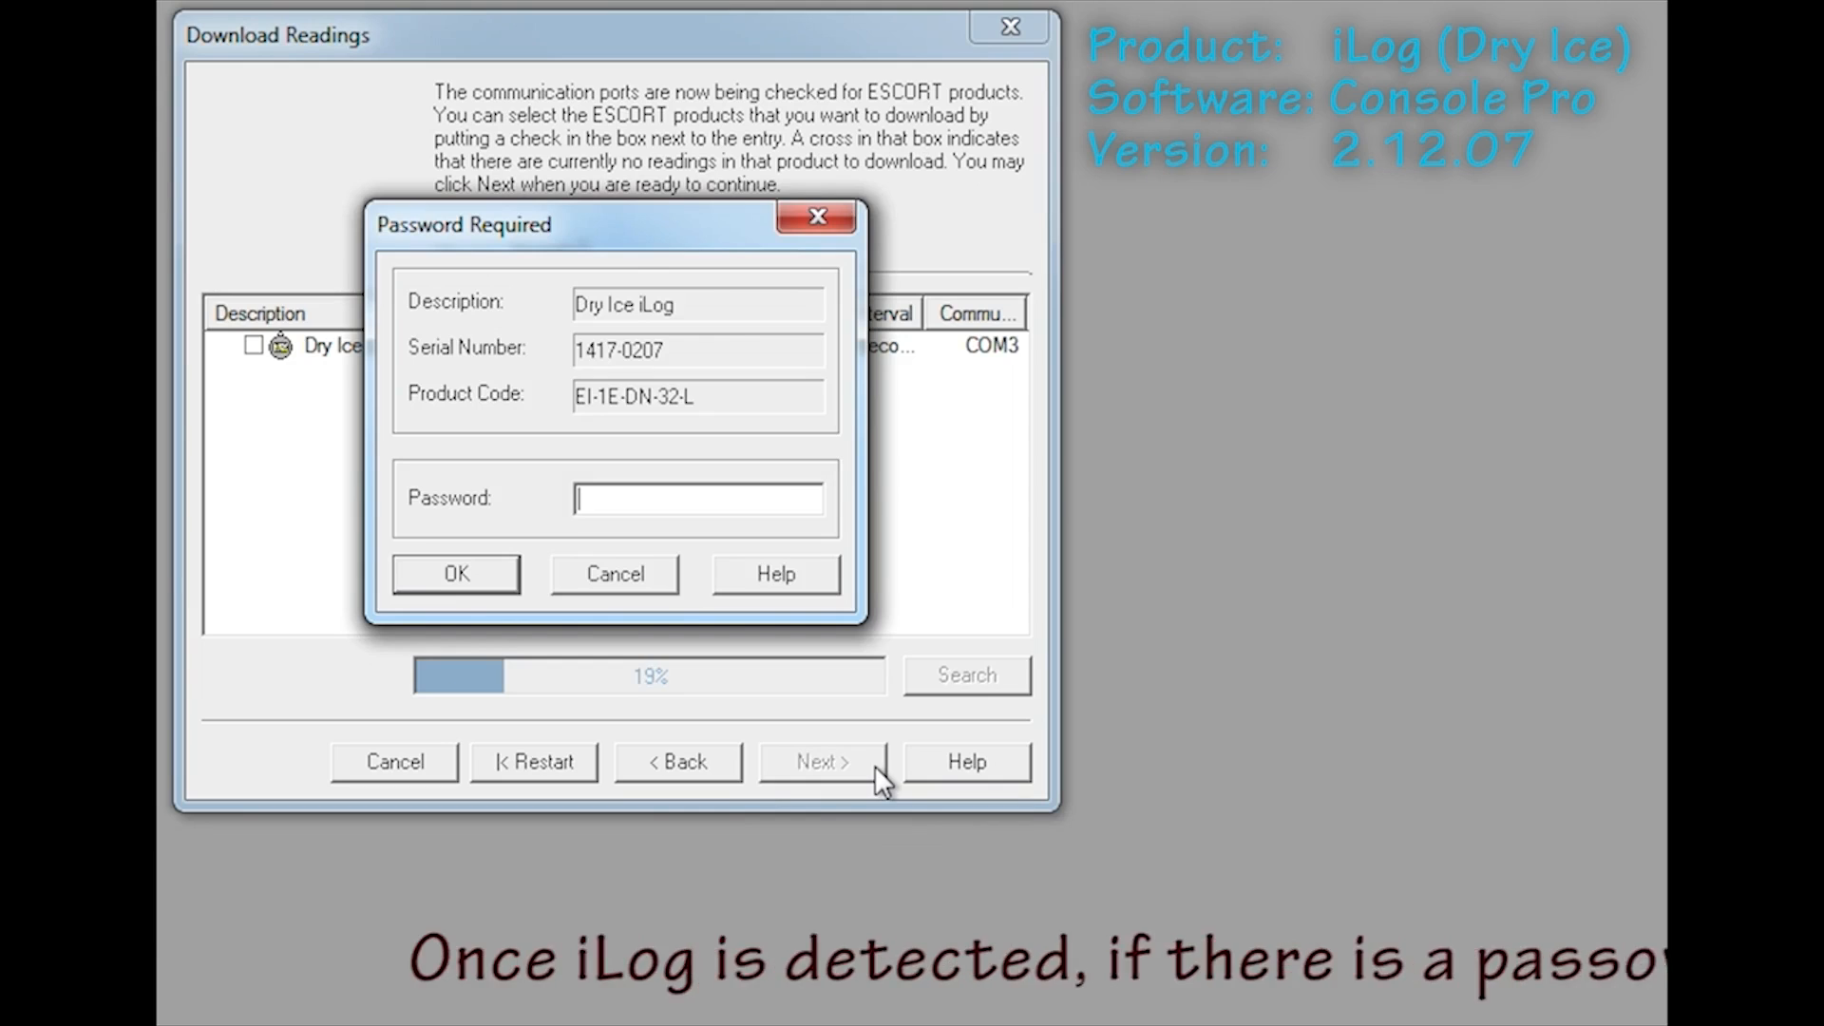
{"action": "type", "text": "*"}
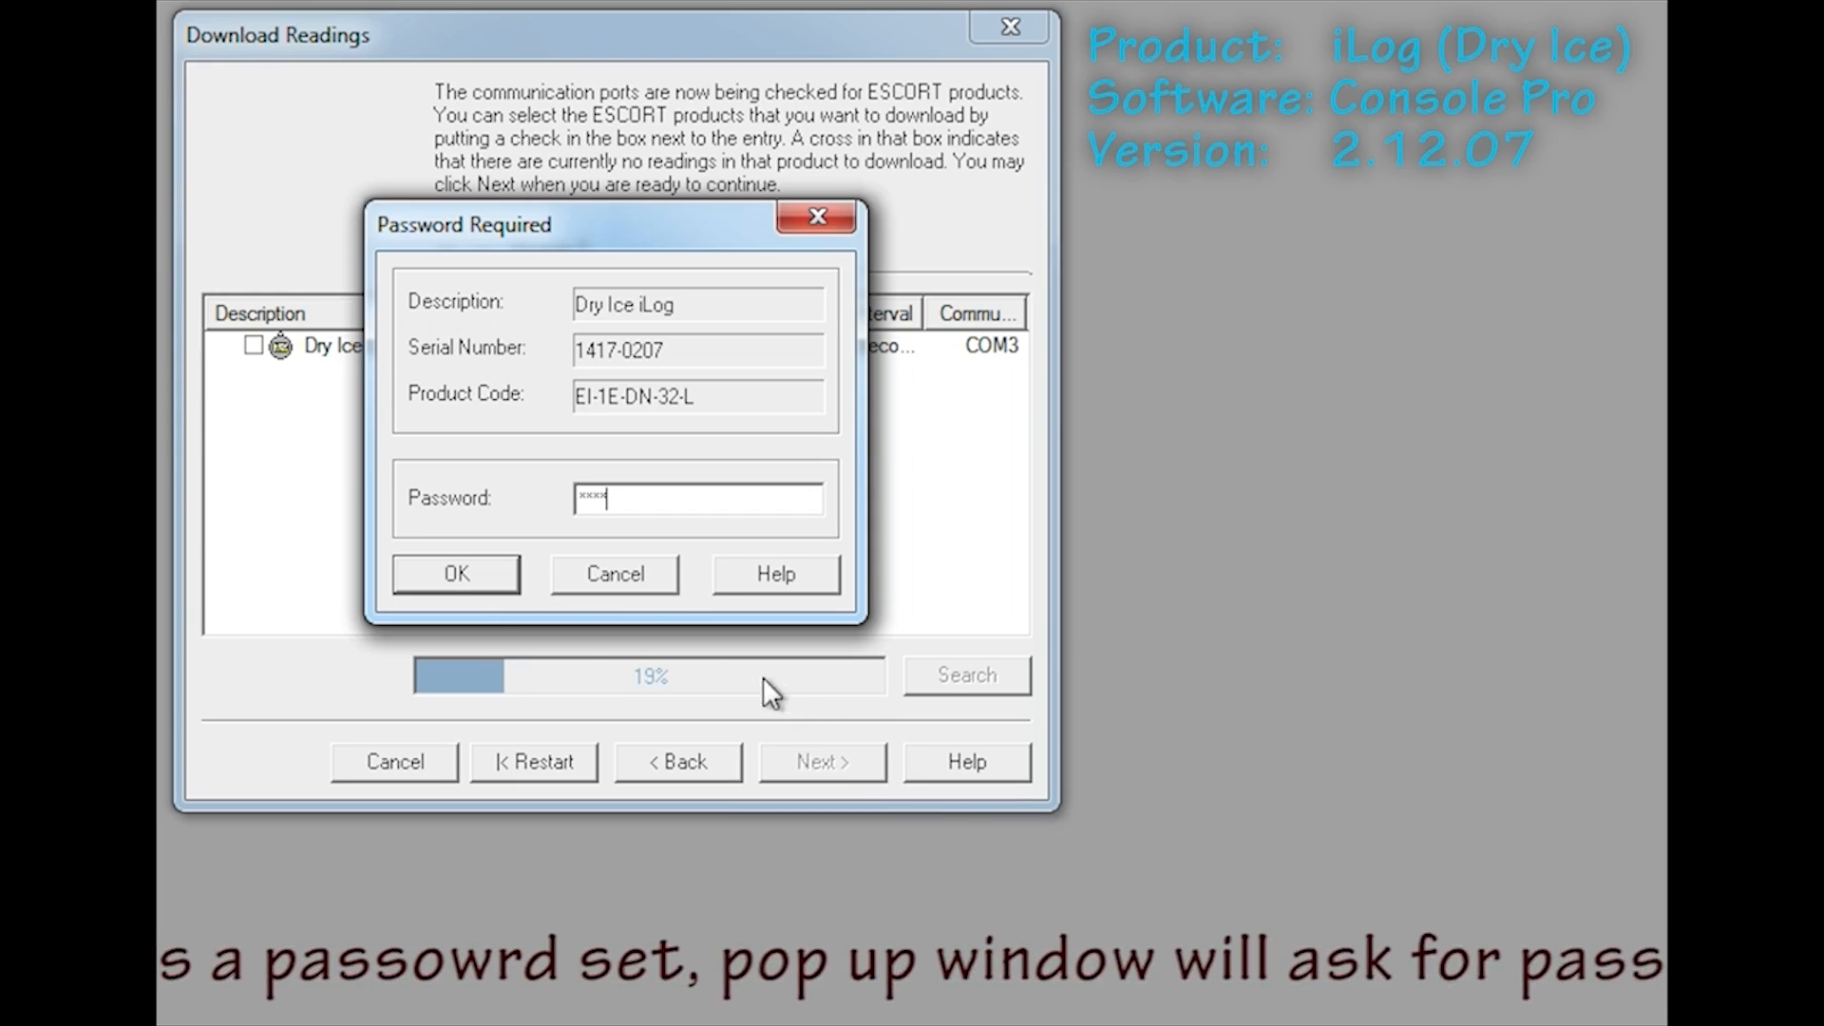
{"action": "left_click", "coordinate": [432, 587]}
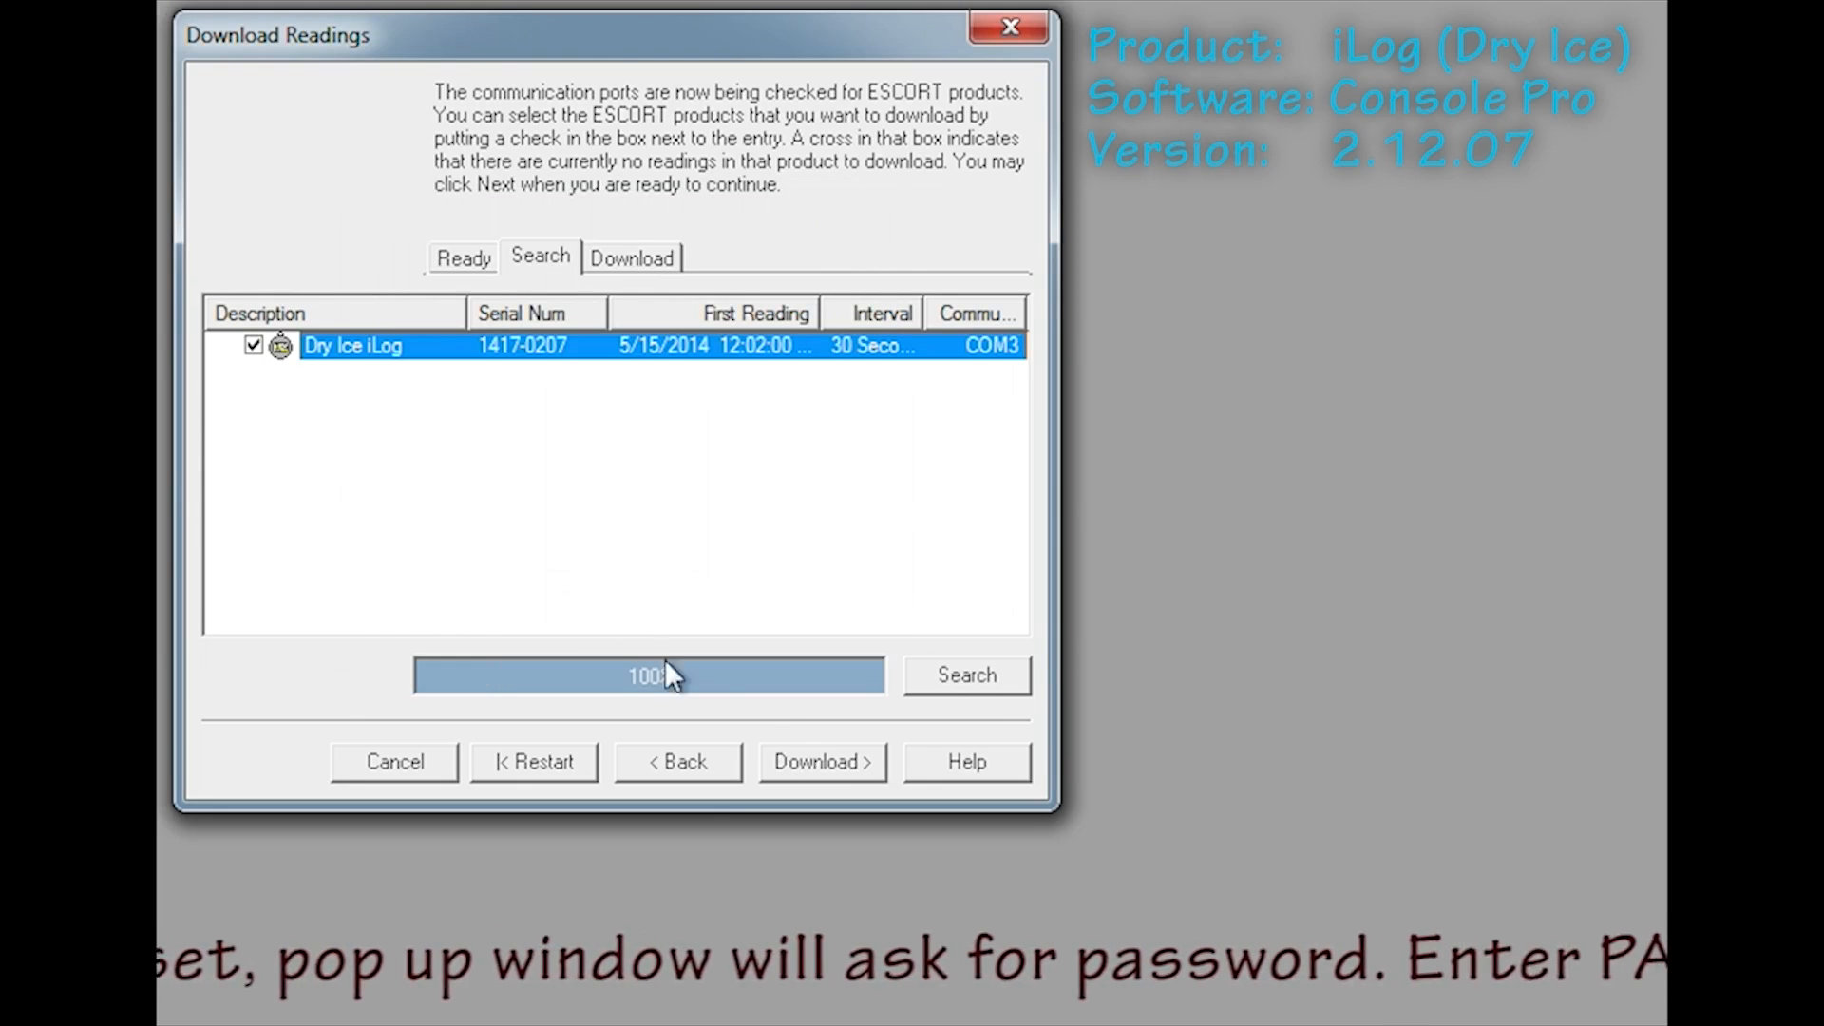
- Download the readings from the Dry Ice iLog and continue to the logger restart options
{"action": "left_click", "coordinate": [800, 762]}
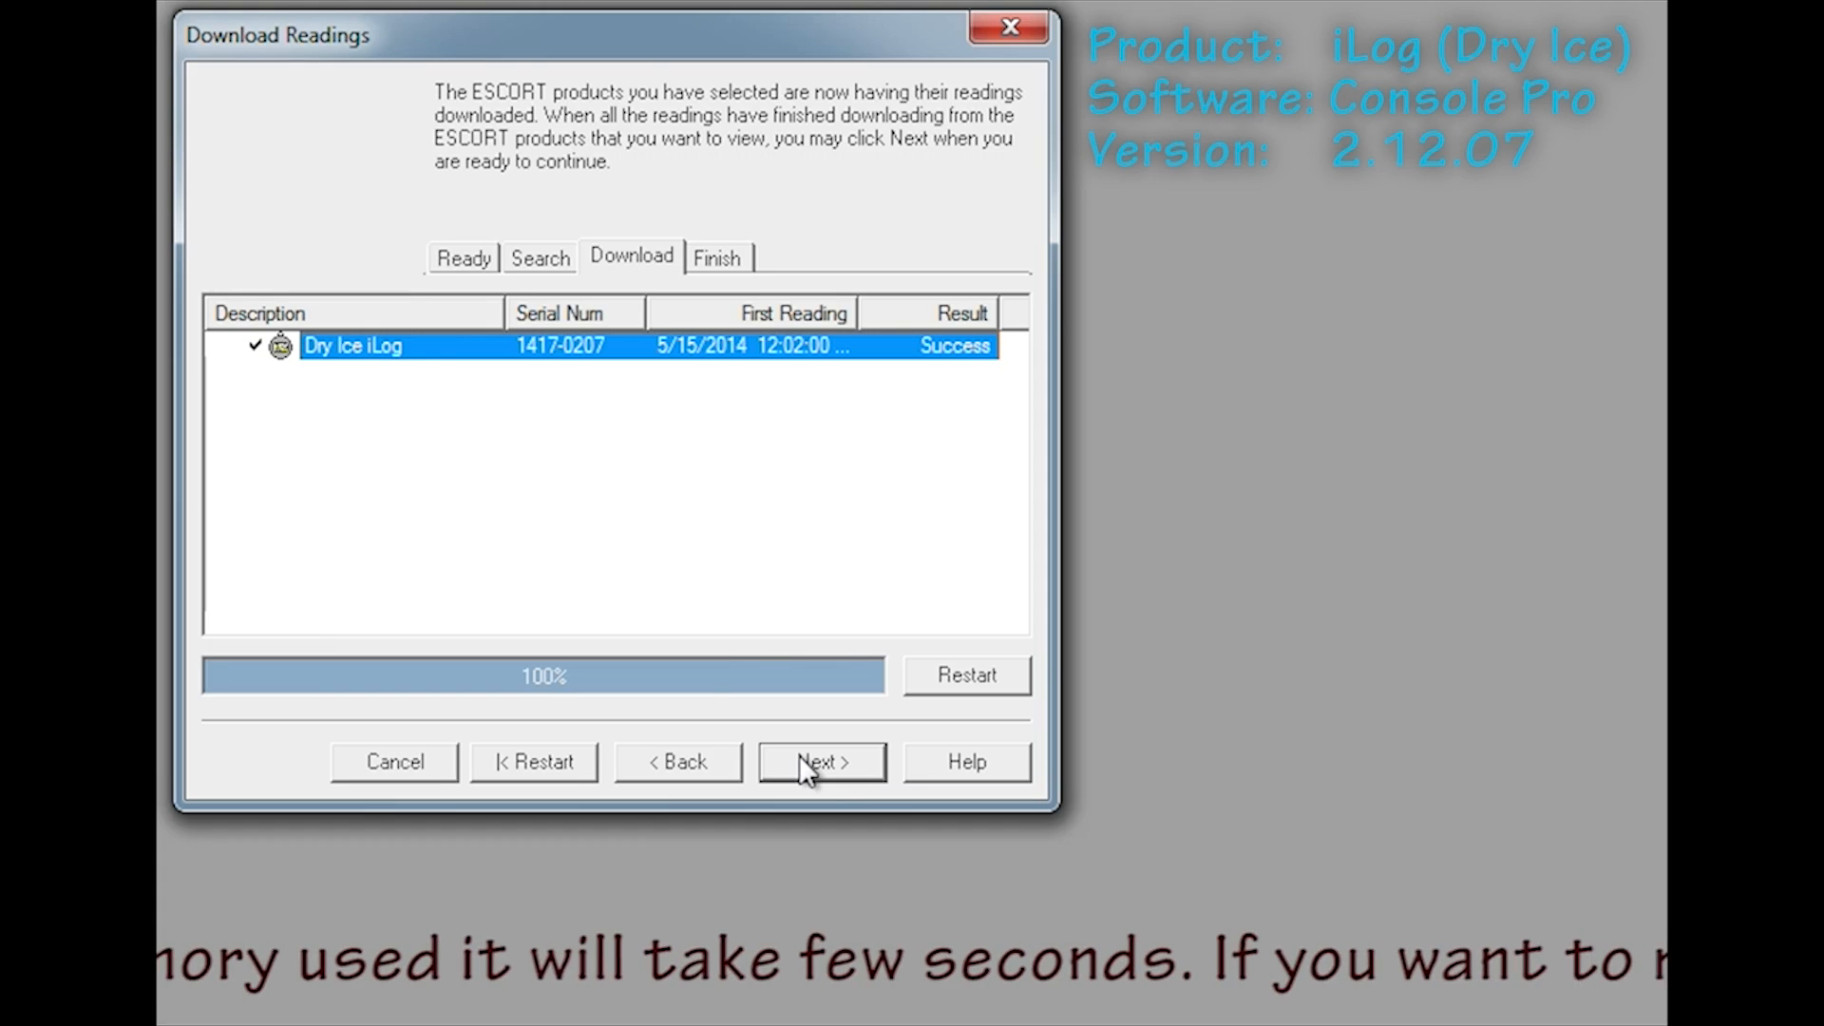
{"action": "left_click", "coordinate": [800, 758]}
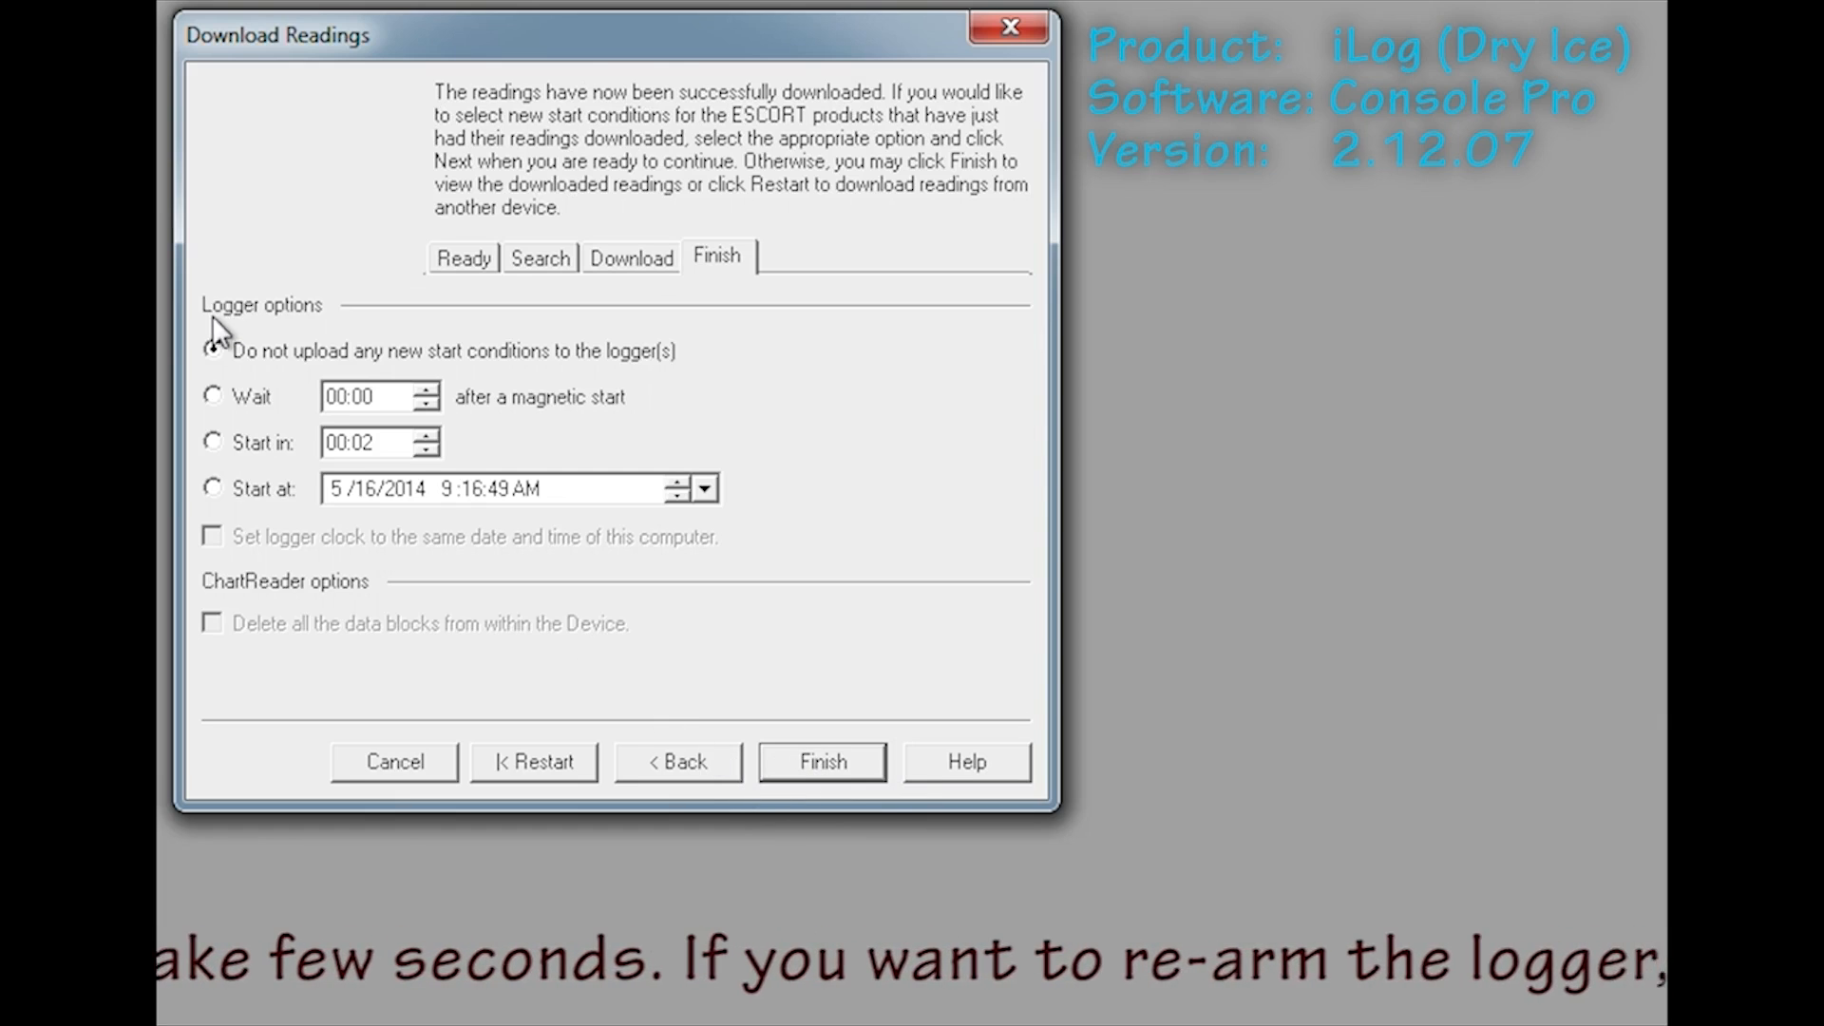
- Try the Wait, Start in, Start at and clock-setting options, and return to uploading no new start conditions
{"action": "left_click", "coordinate": [220, 397]}
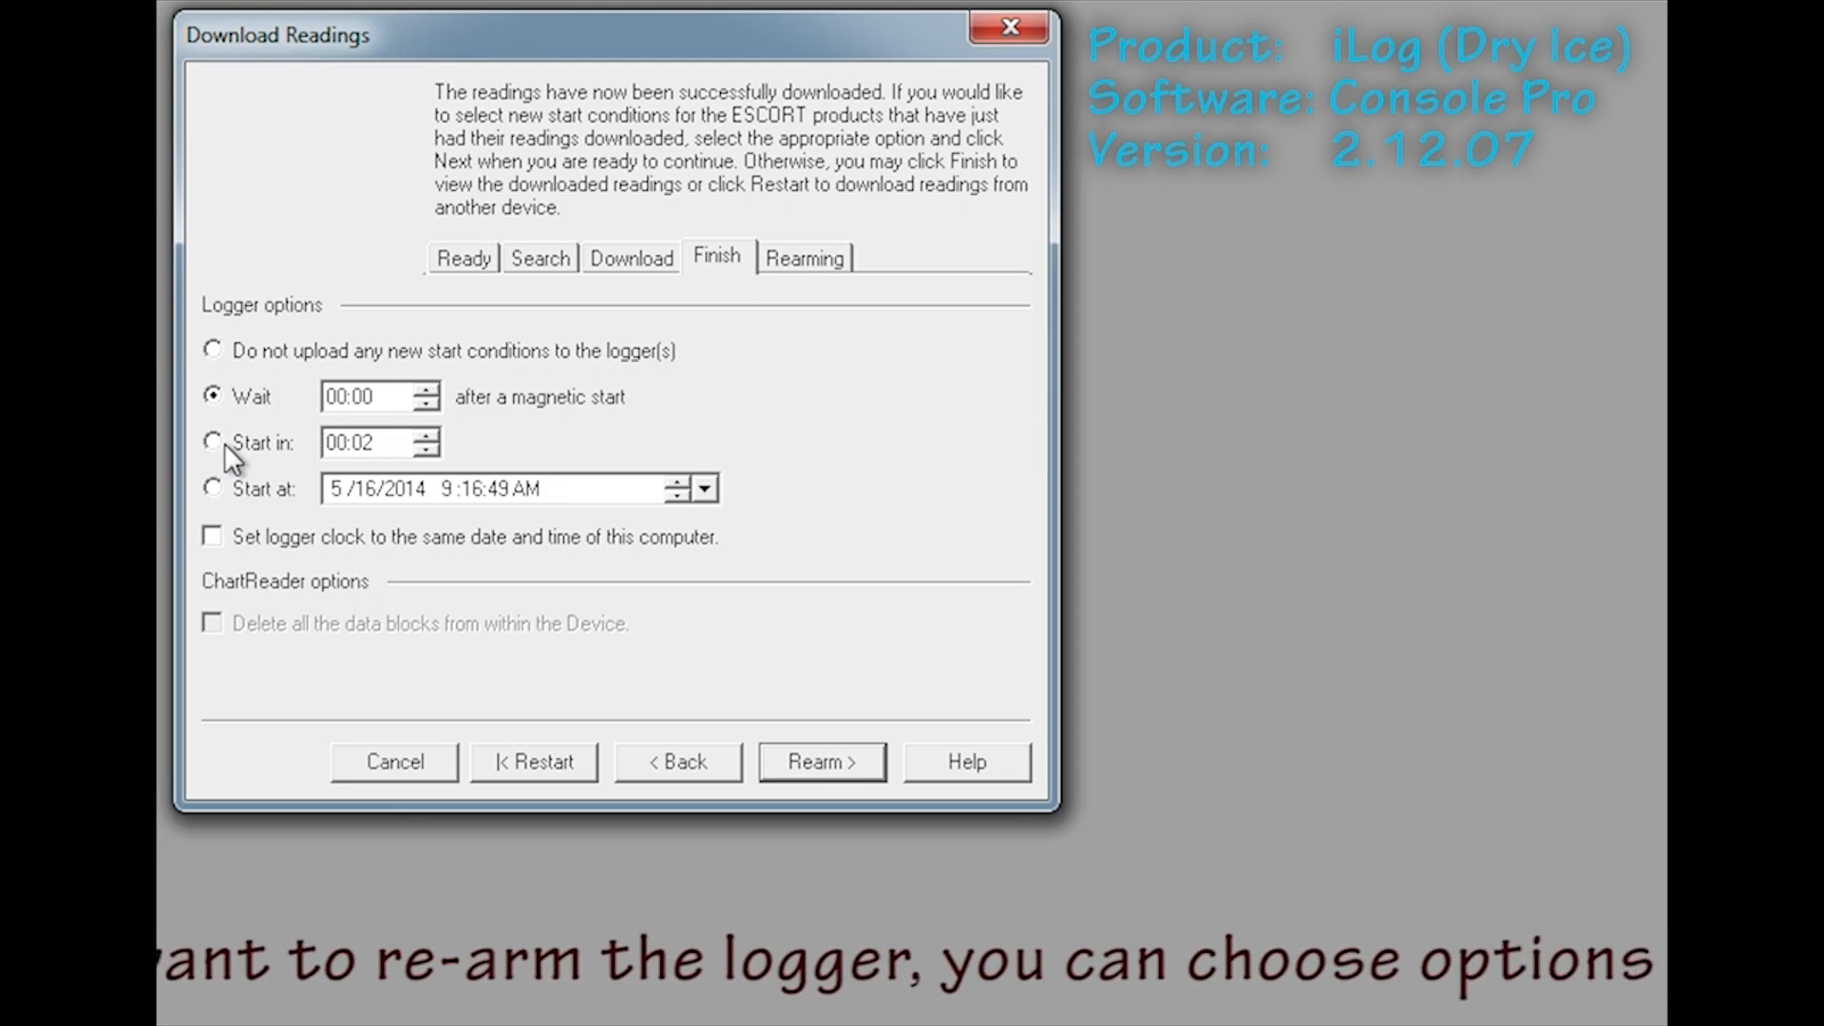
{"action": "left_click", "coordinate": [224, 442]}
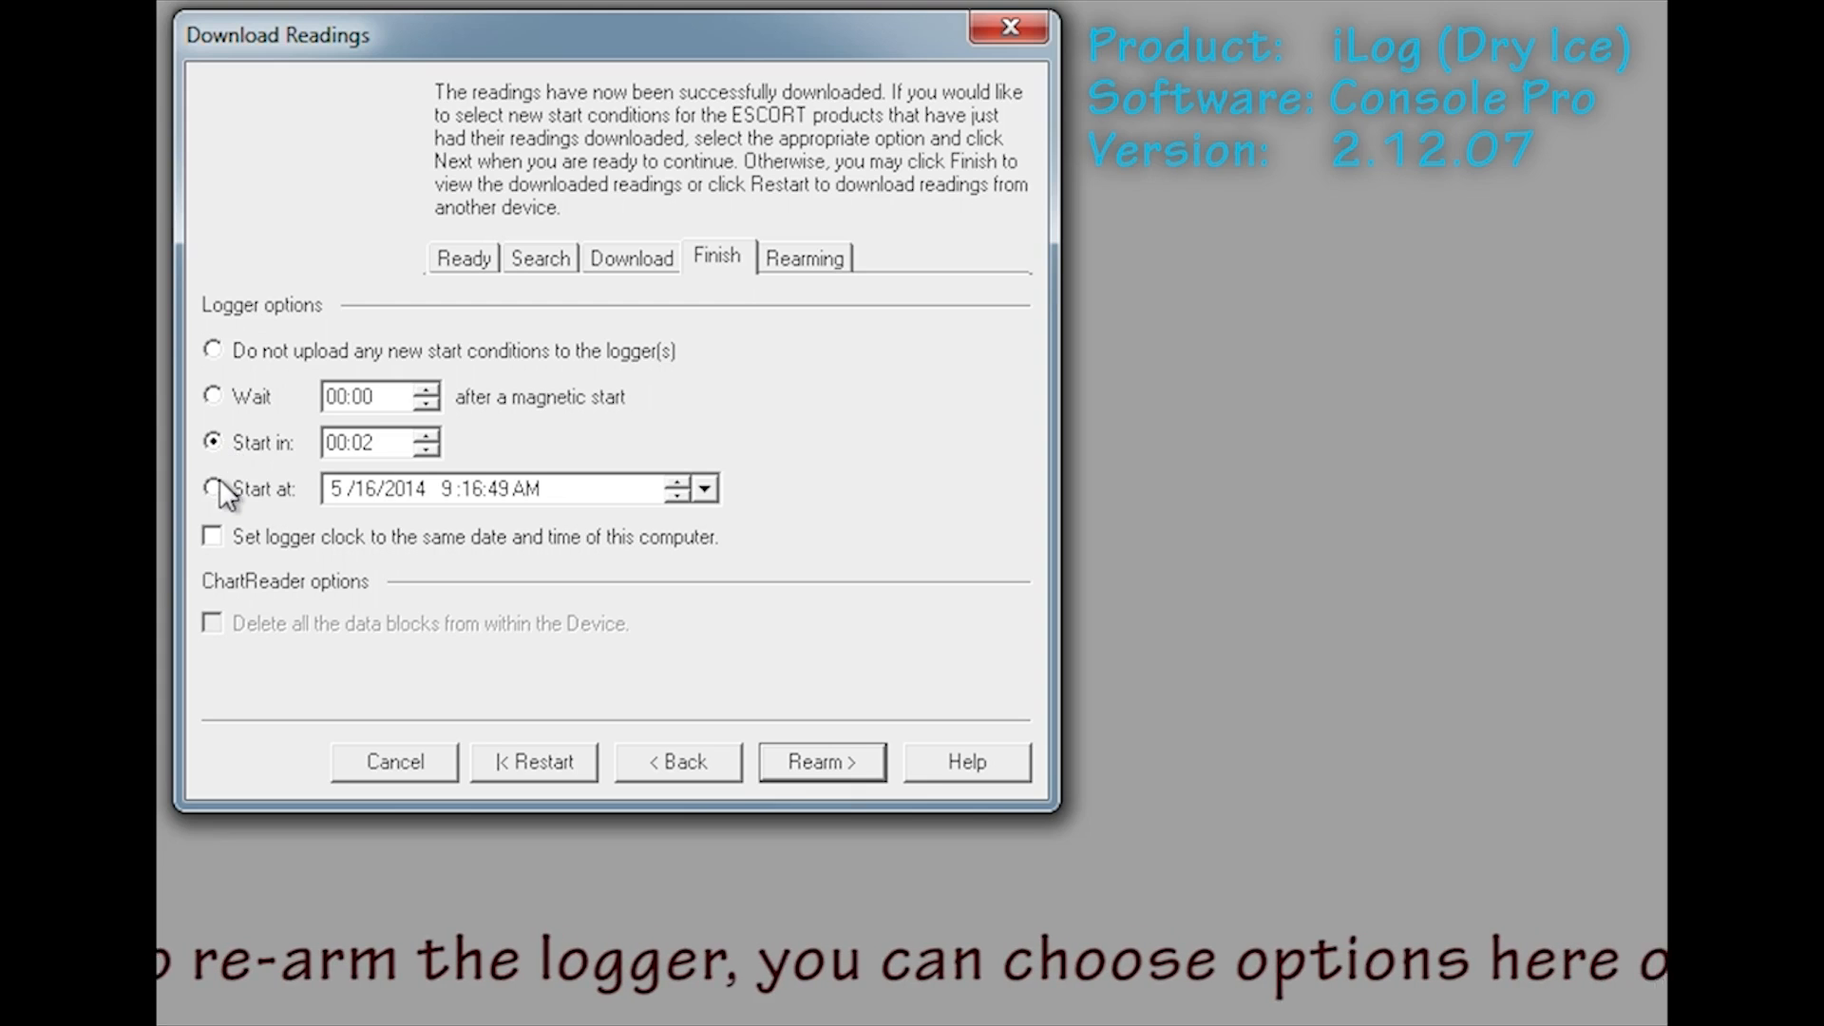
{"action": "left_click", "coordinate": [214, 488]}
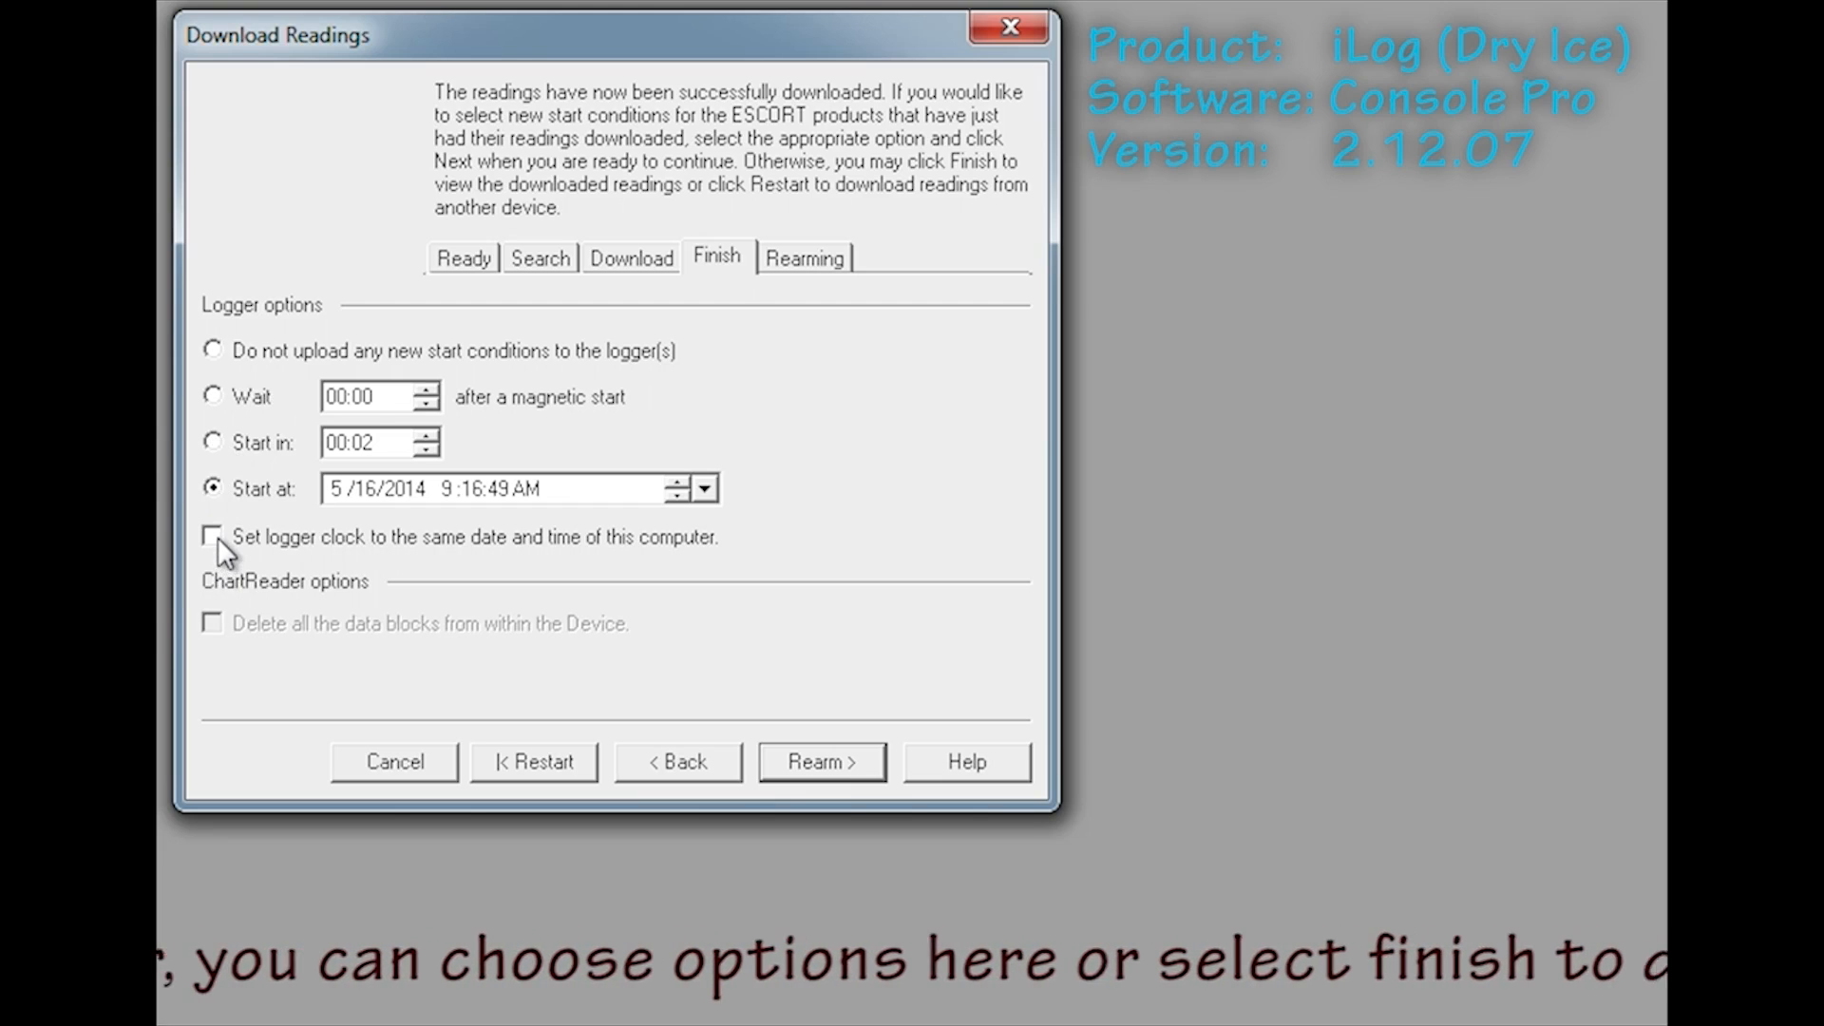
{"action": "left_click", "coordinate": [213, 538]}
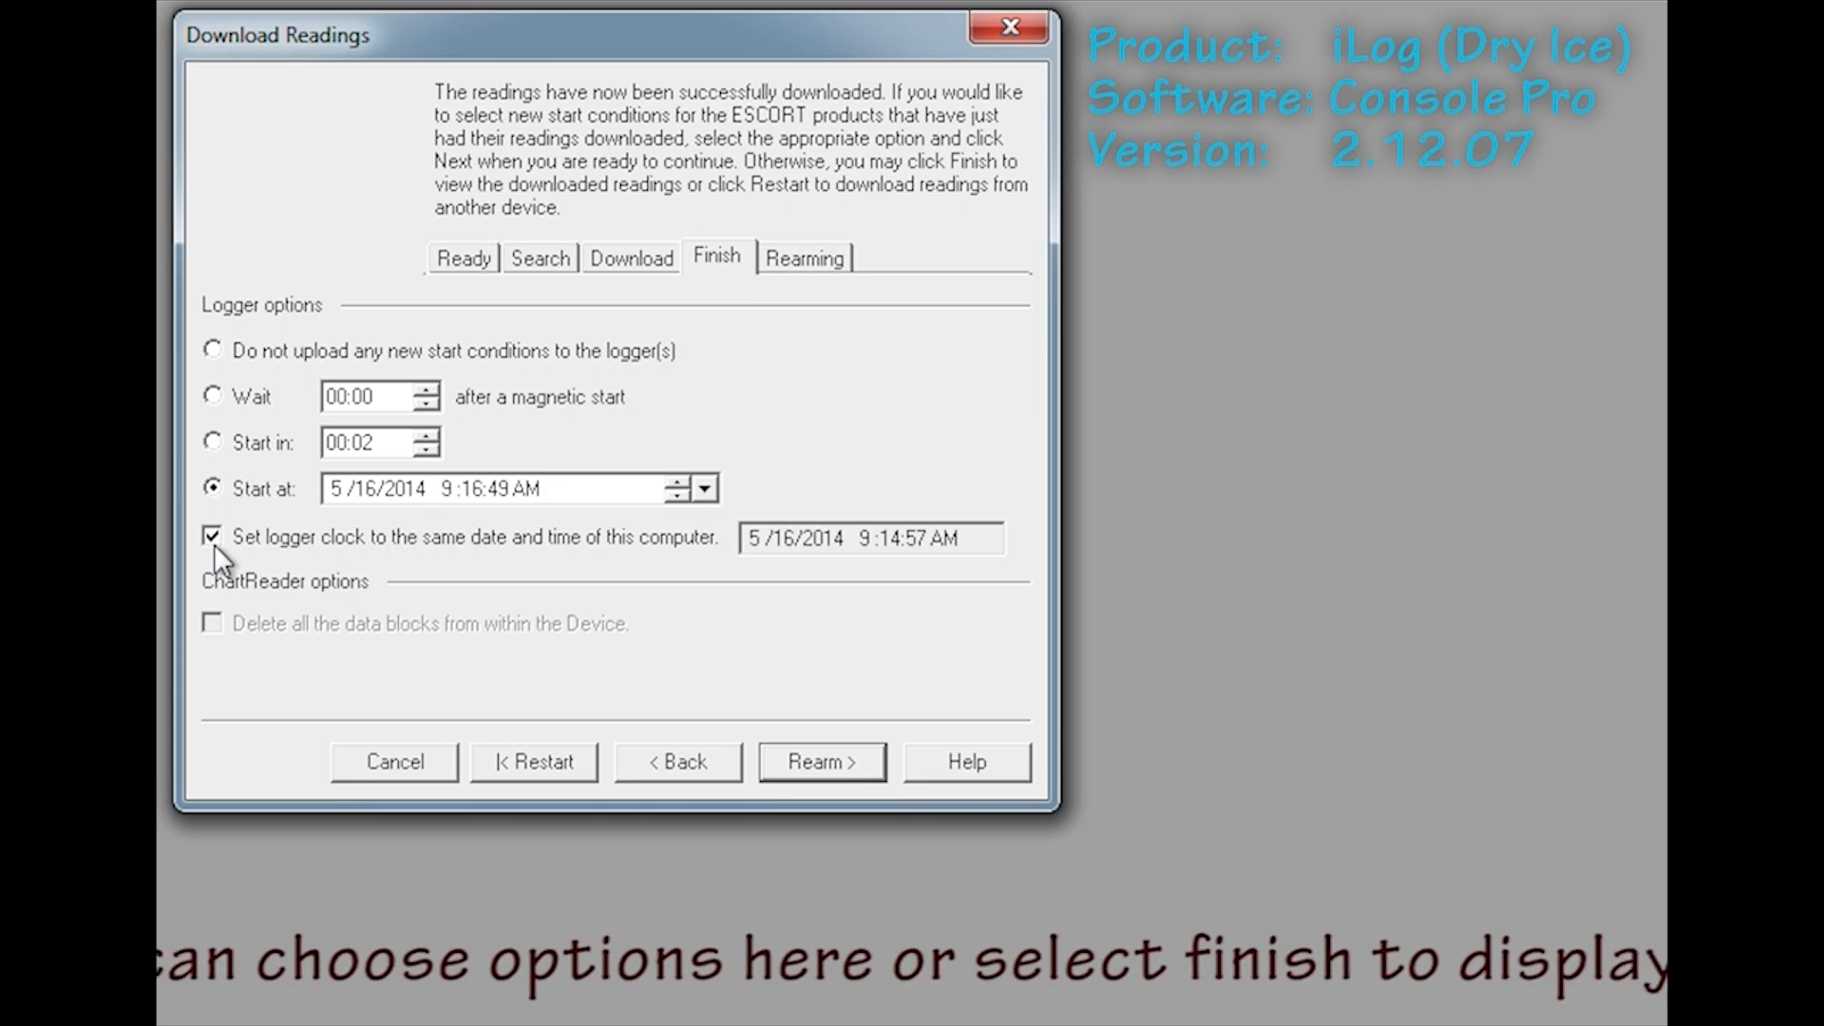
{"action": "left_click", "coordinate": [213, 538]}
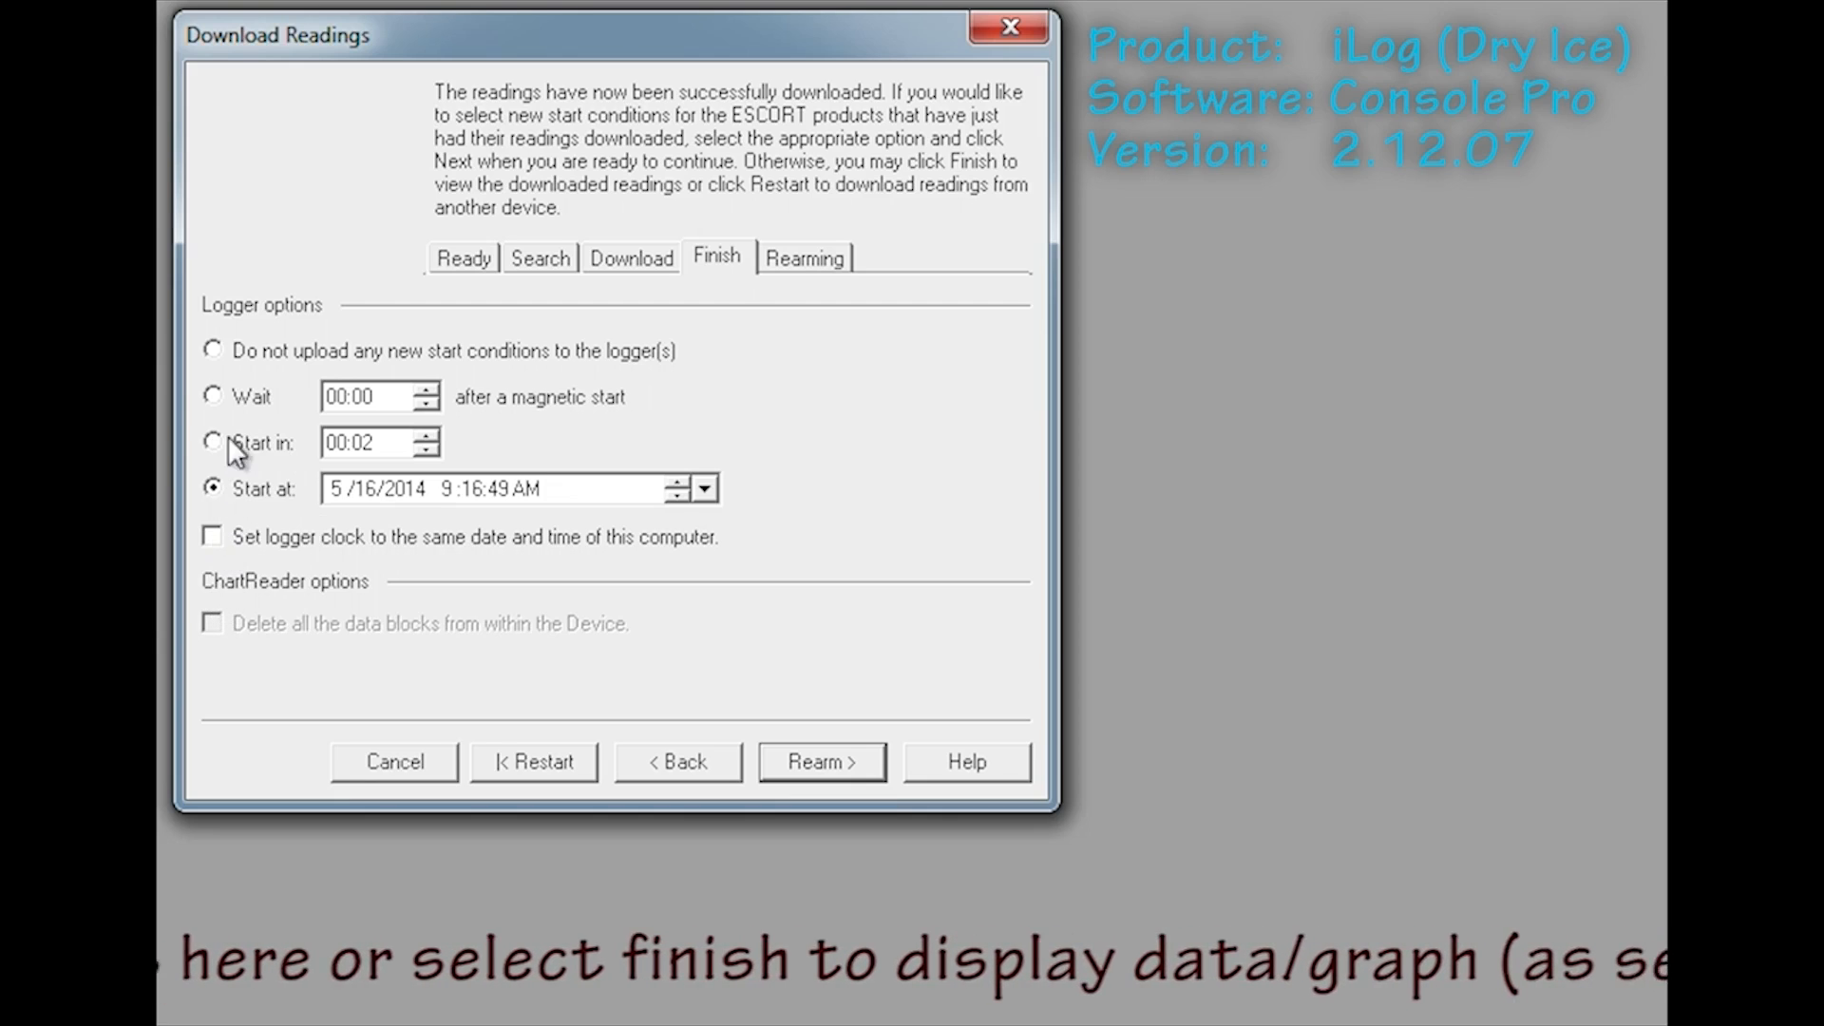
{"action": "left_click", "coordinate": [215, 350]}
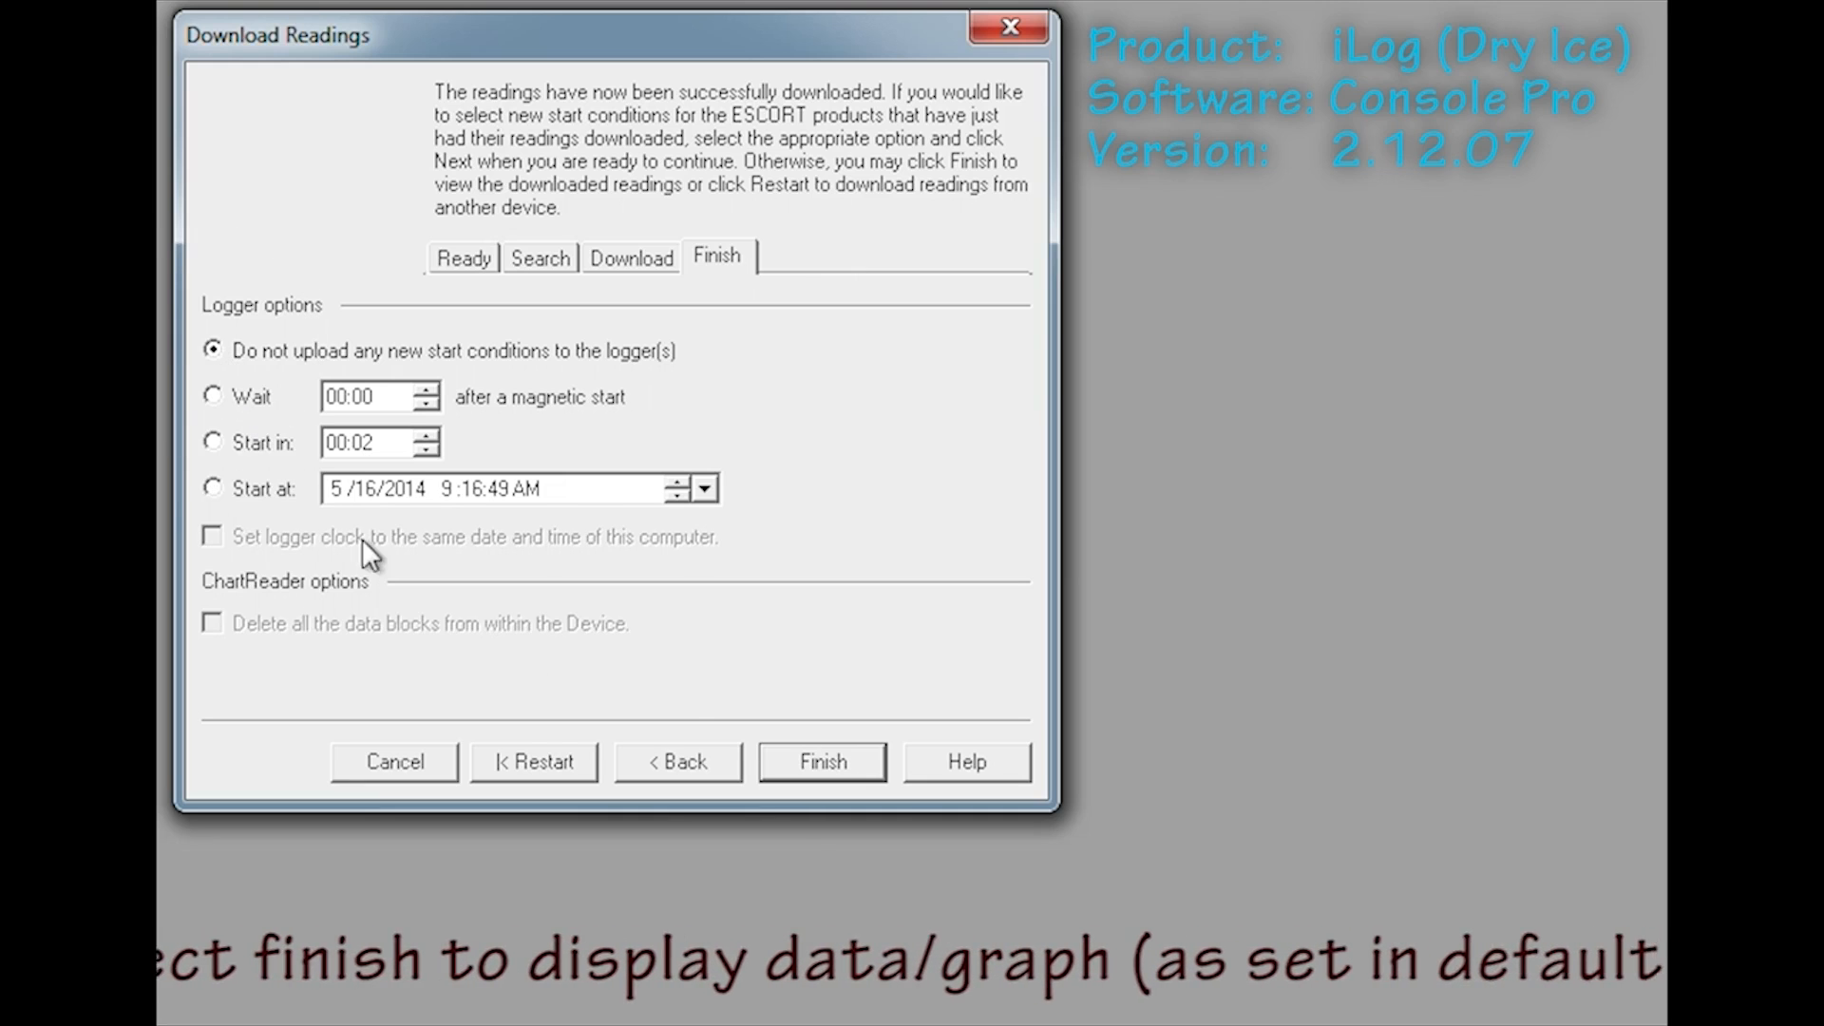
- Finish the download wizard and enlarge the resulting graph window to fill the workspace
{"action": "left_click", "coordinate": [817, 760]}
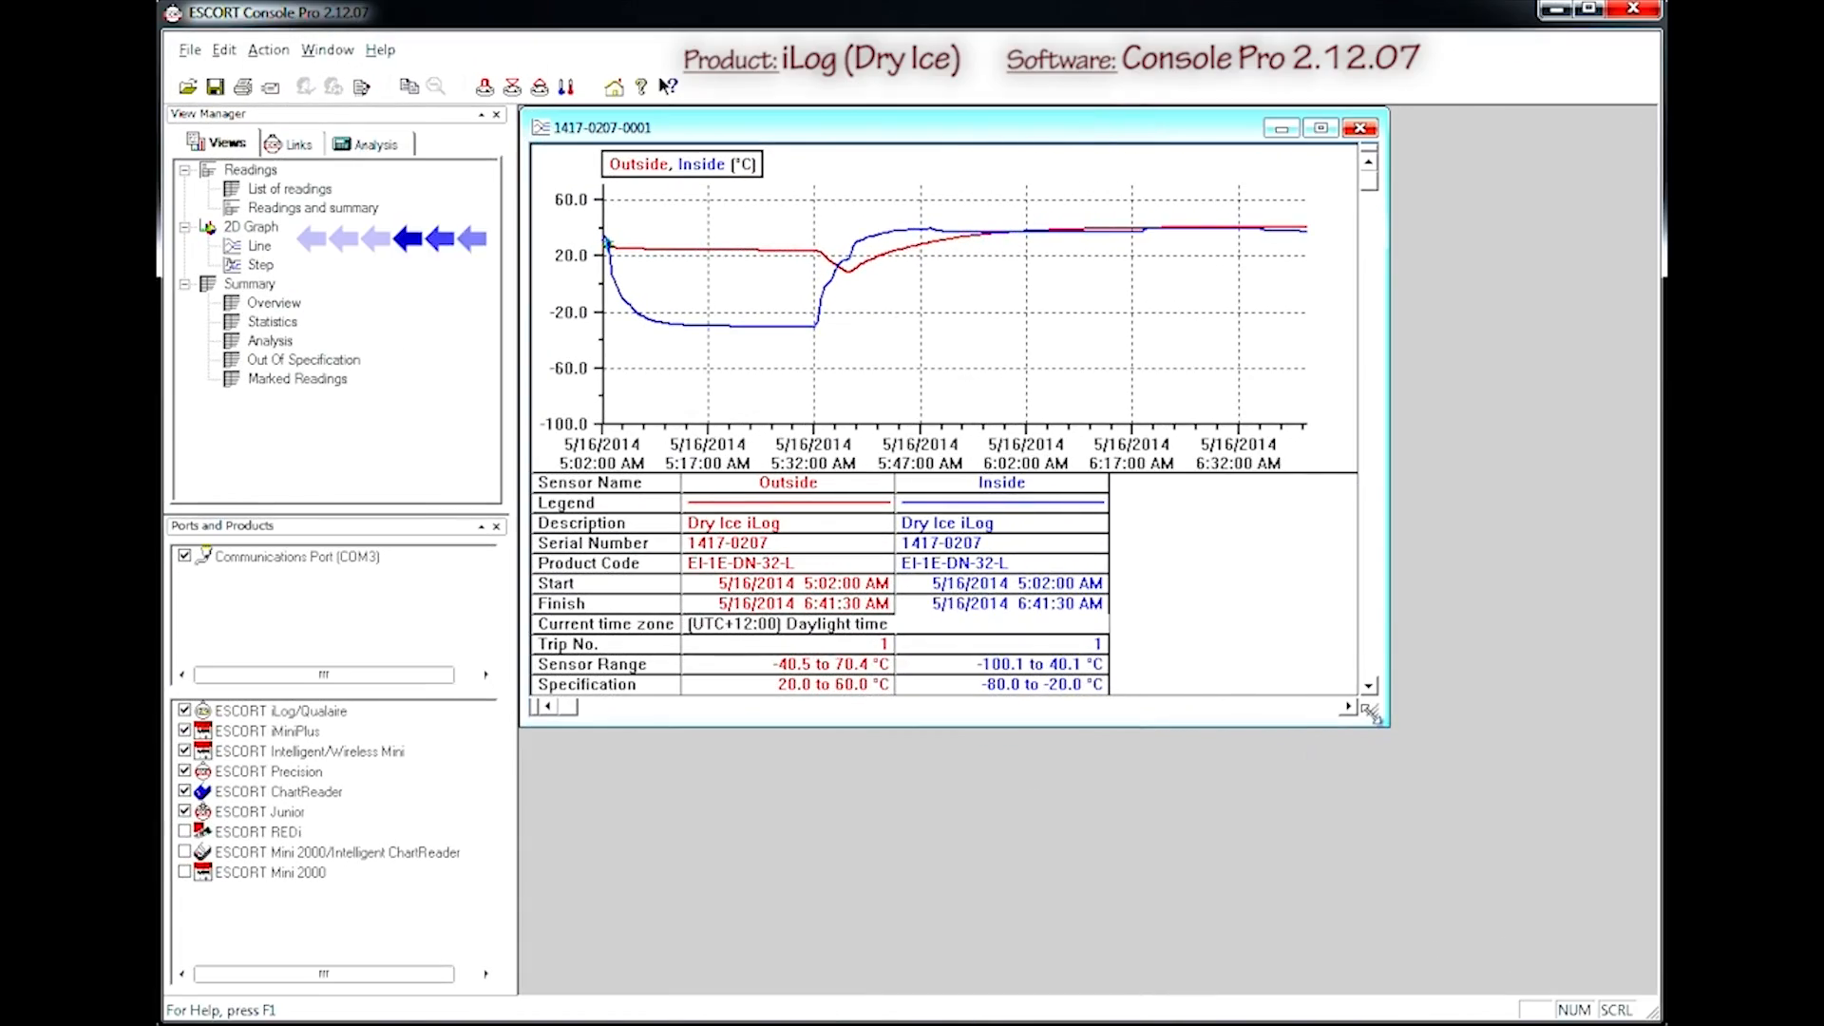
{"action": "left_click_drag", "start_coordinate": [1371, 718], "coordinate": [1635, 976]}
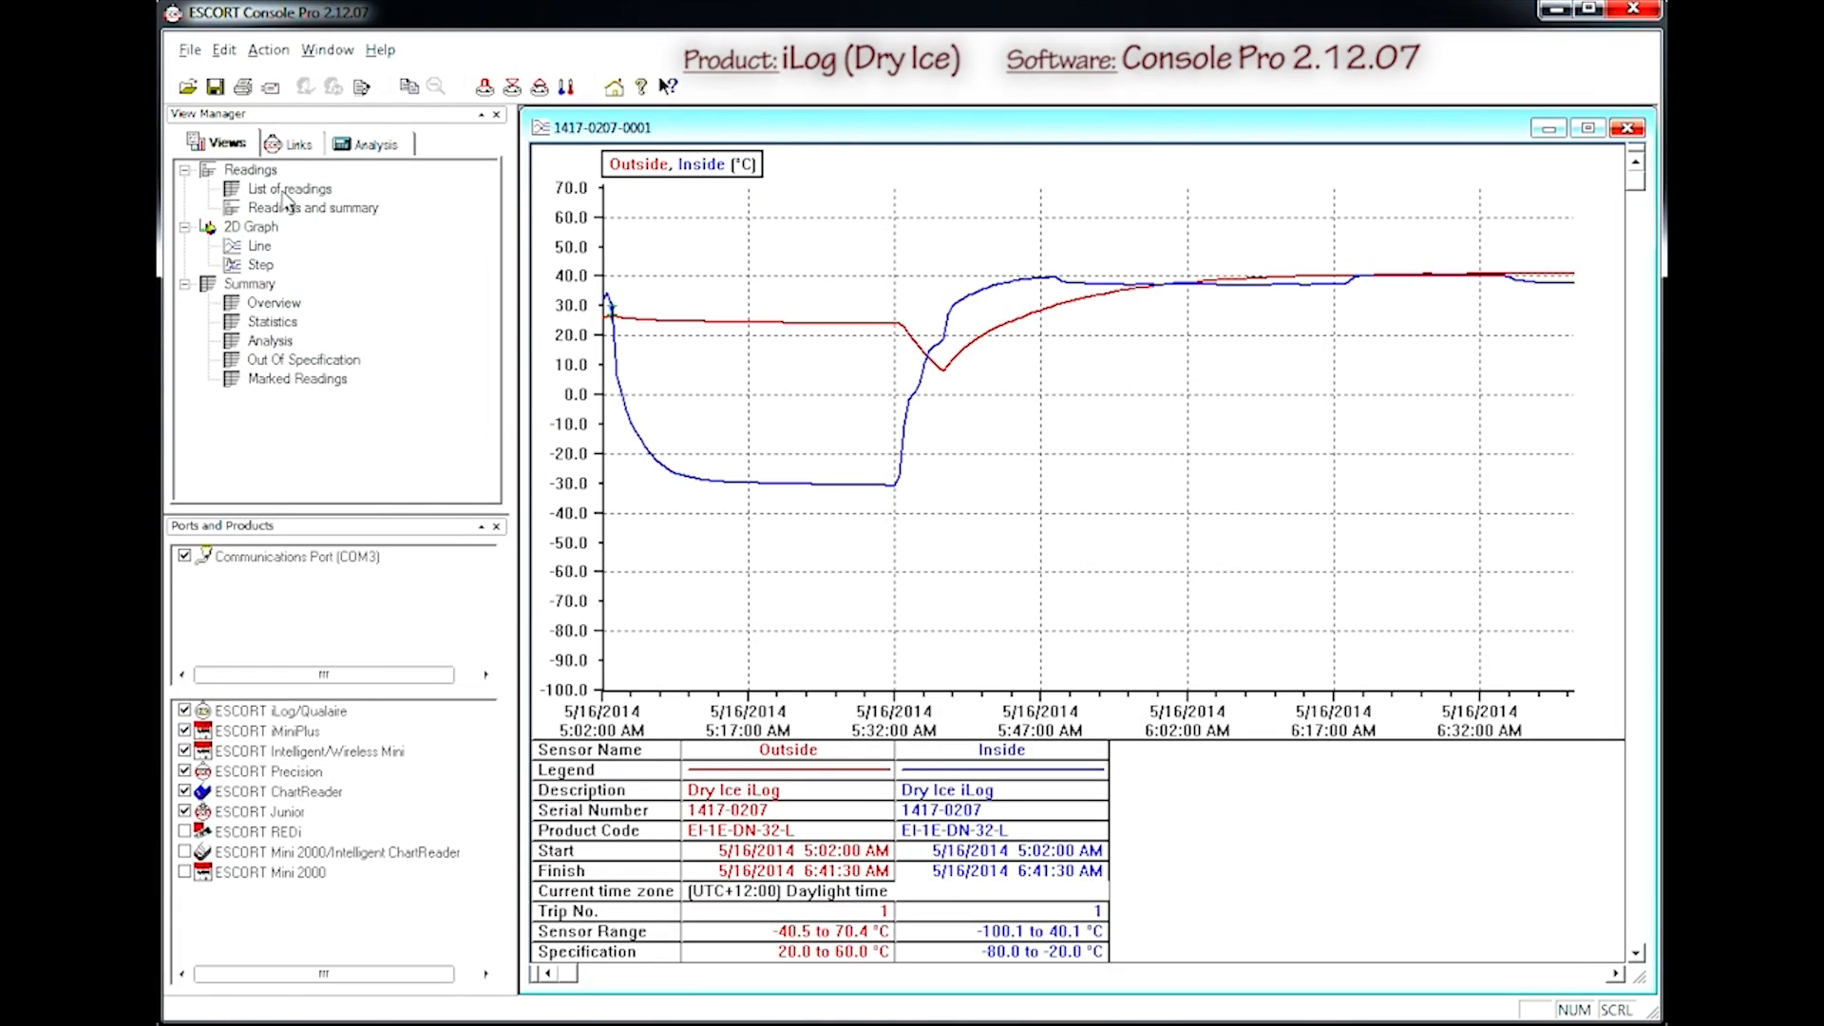
- Open the list of readings in an enlarged window and review the logged Outside and Inside temperatures through the last entry
{"action": "left_click", "coordinate": [286, 193]}
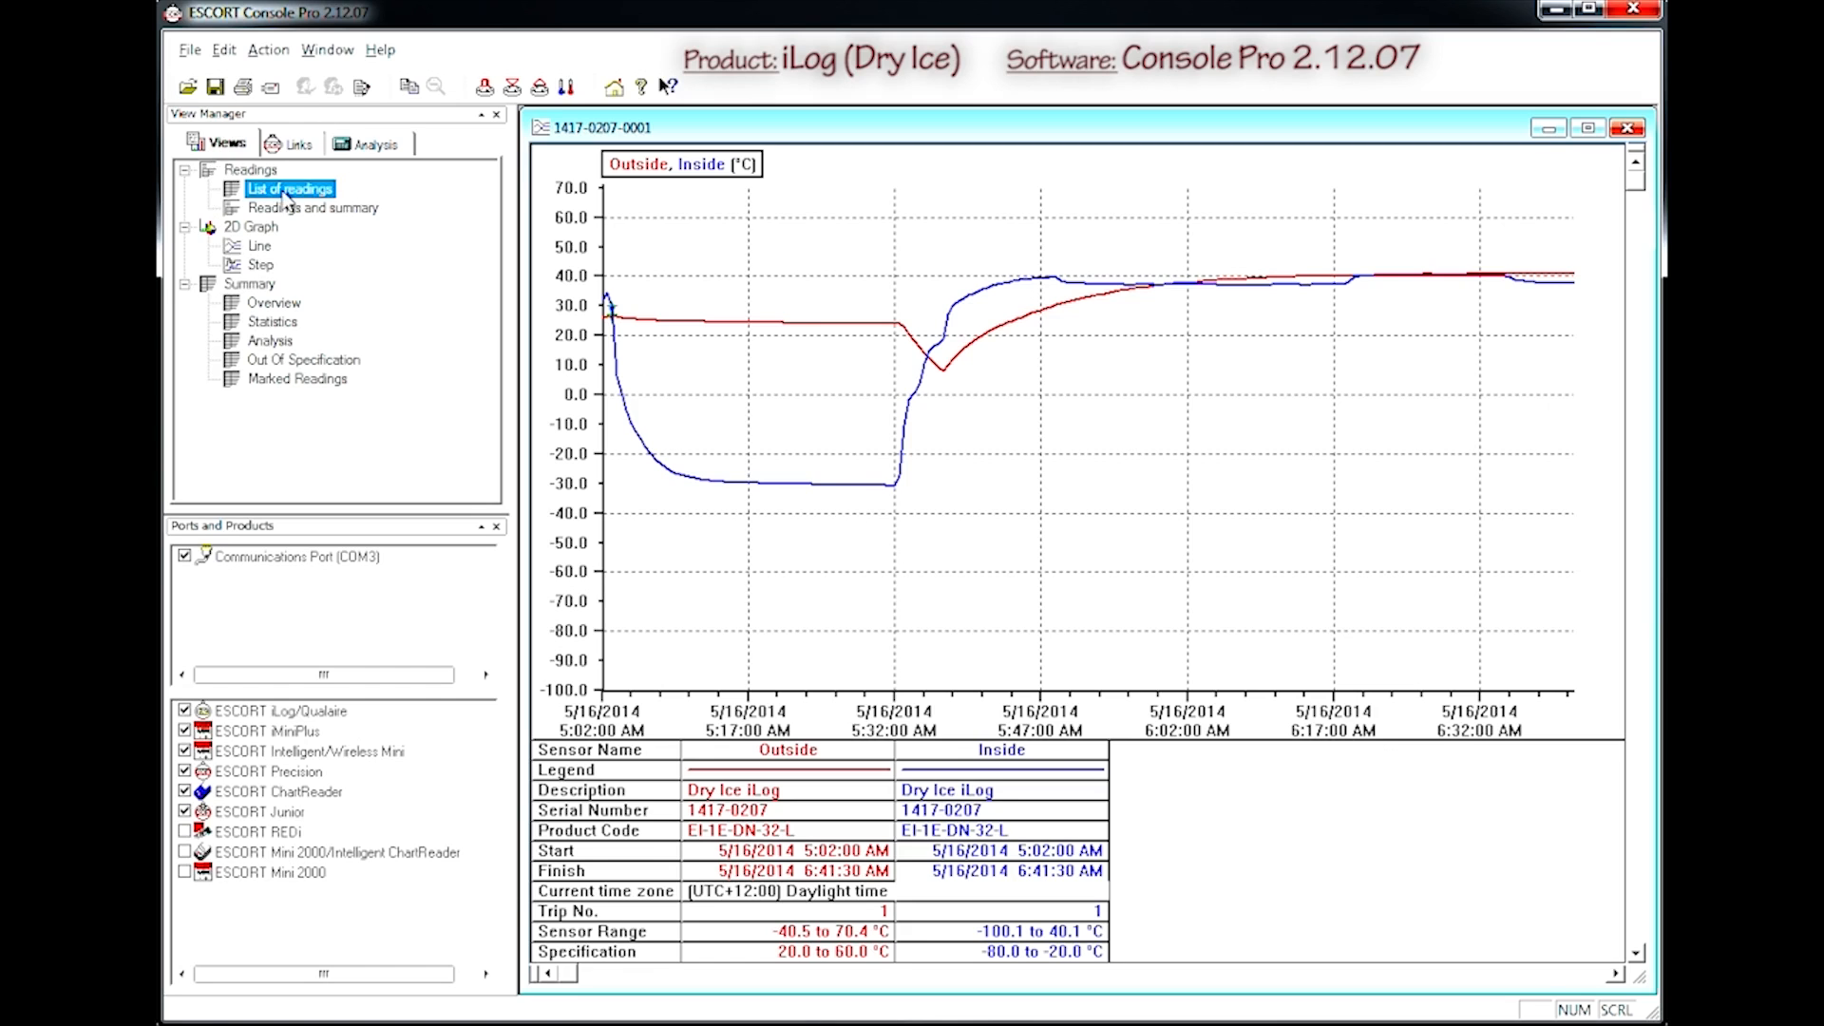
{"action": "double_click", "coordinate": [286, 194]}
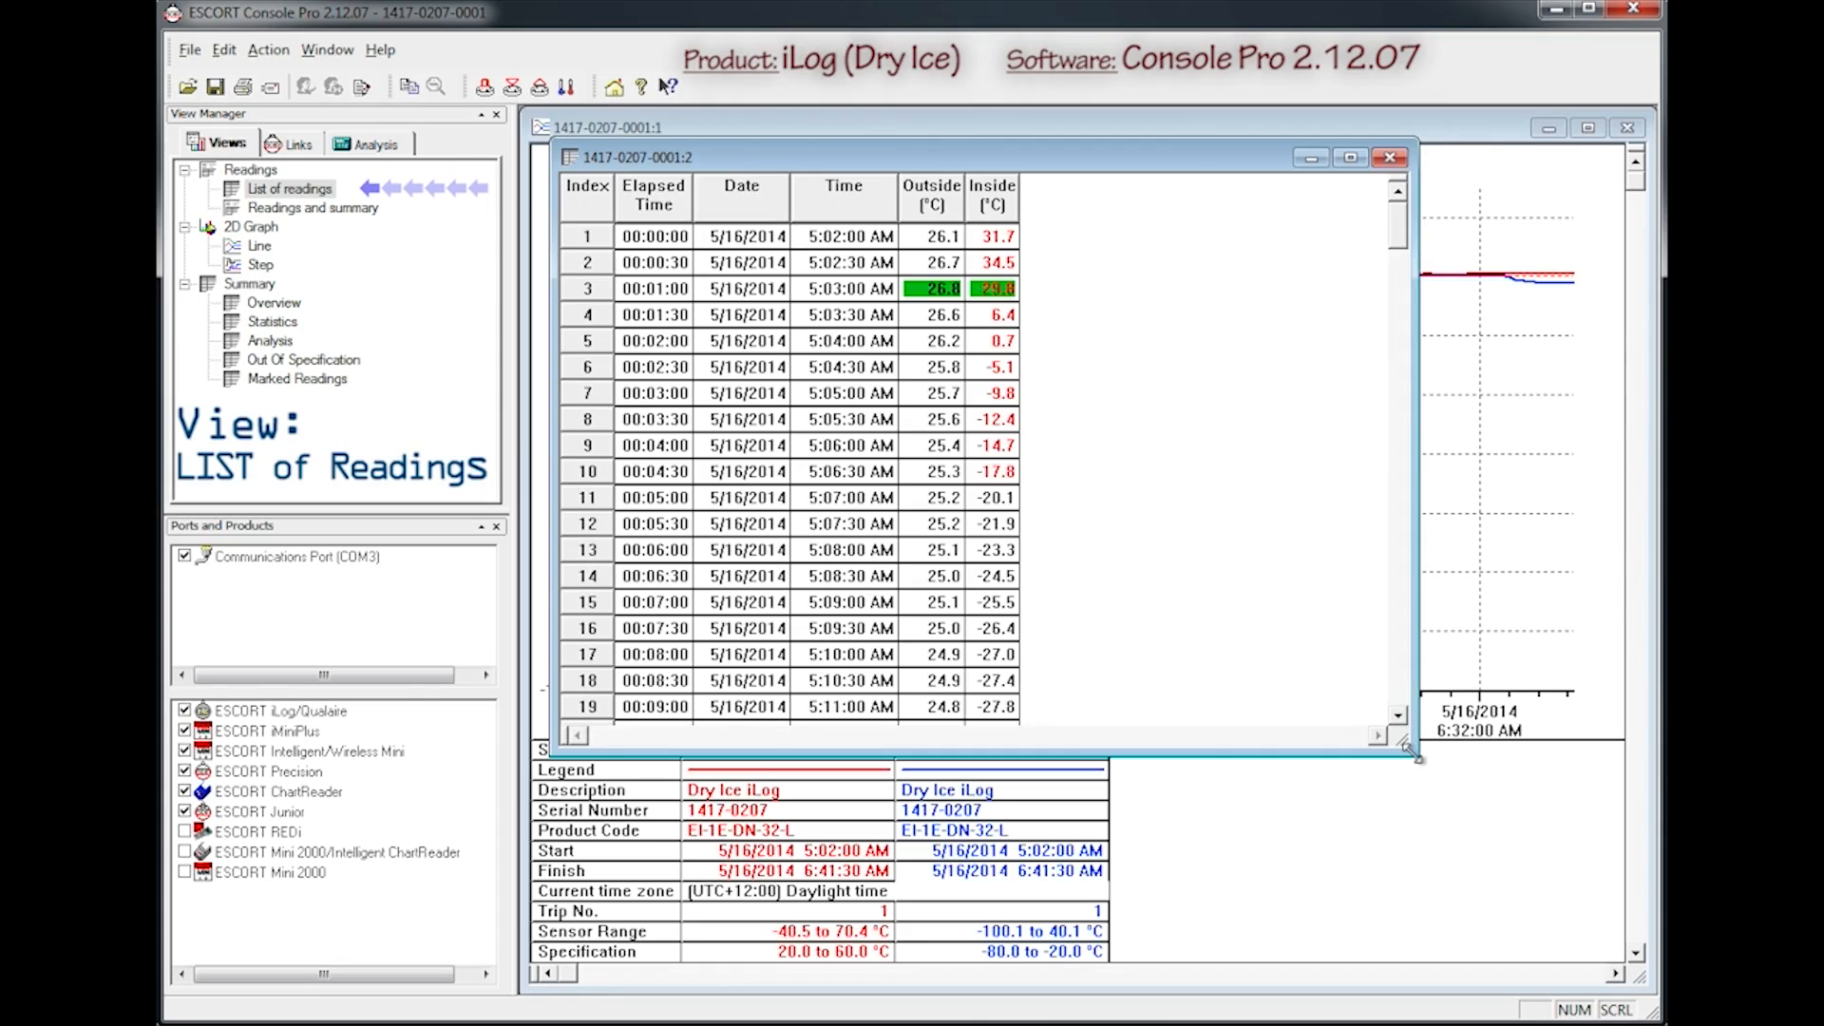
{"action": "left_click_drag", "start_coordinate": [1410, 750], "coordinate": [1645, 988]}
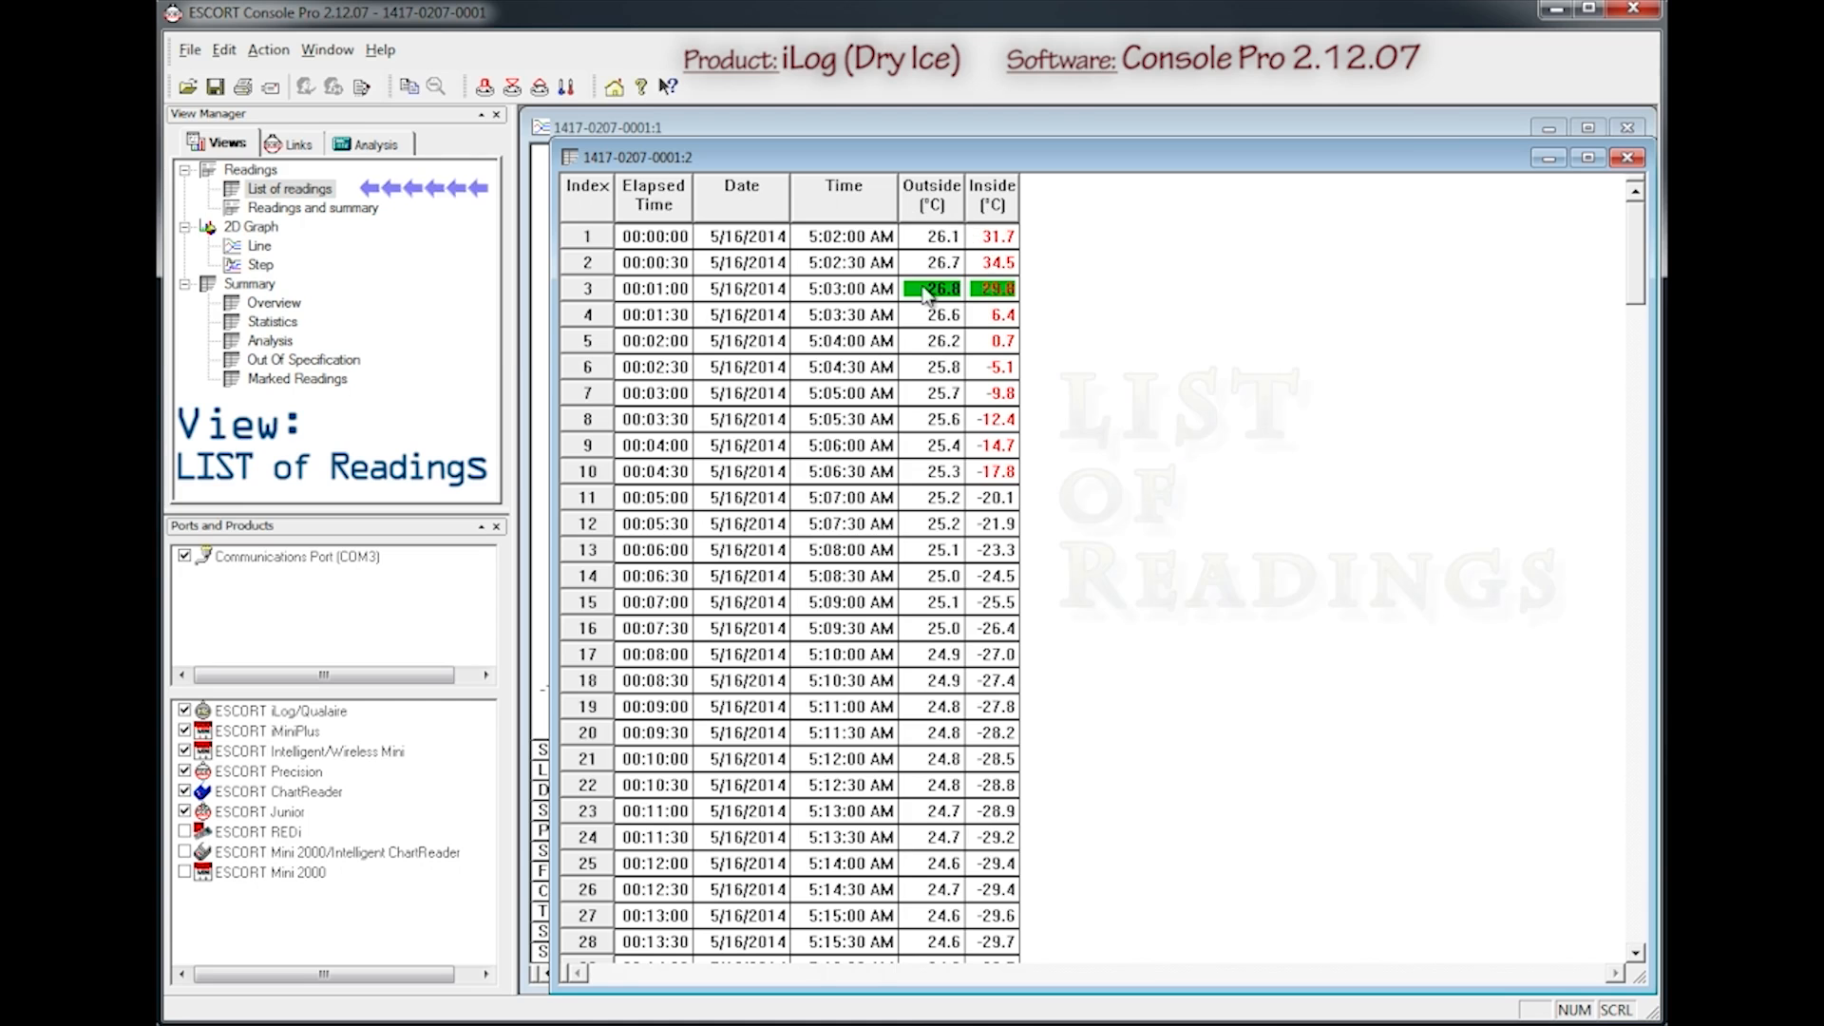
{"action": "scroll", "coordinate": [921, 299], "scroll_direction": "down", "scroll_amount": 12}
{"action": "scroll", "coordinate": [915, 300], "scroll_direction": "down", "scroll_amount": 20}
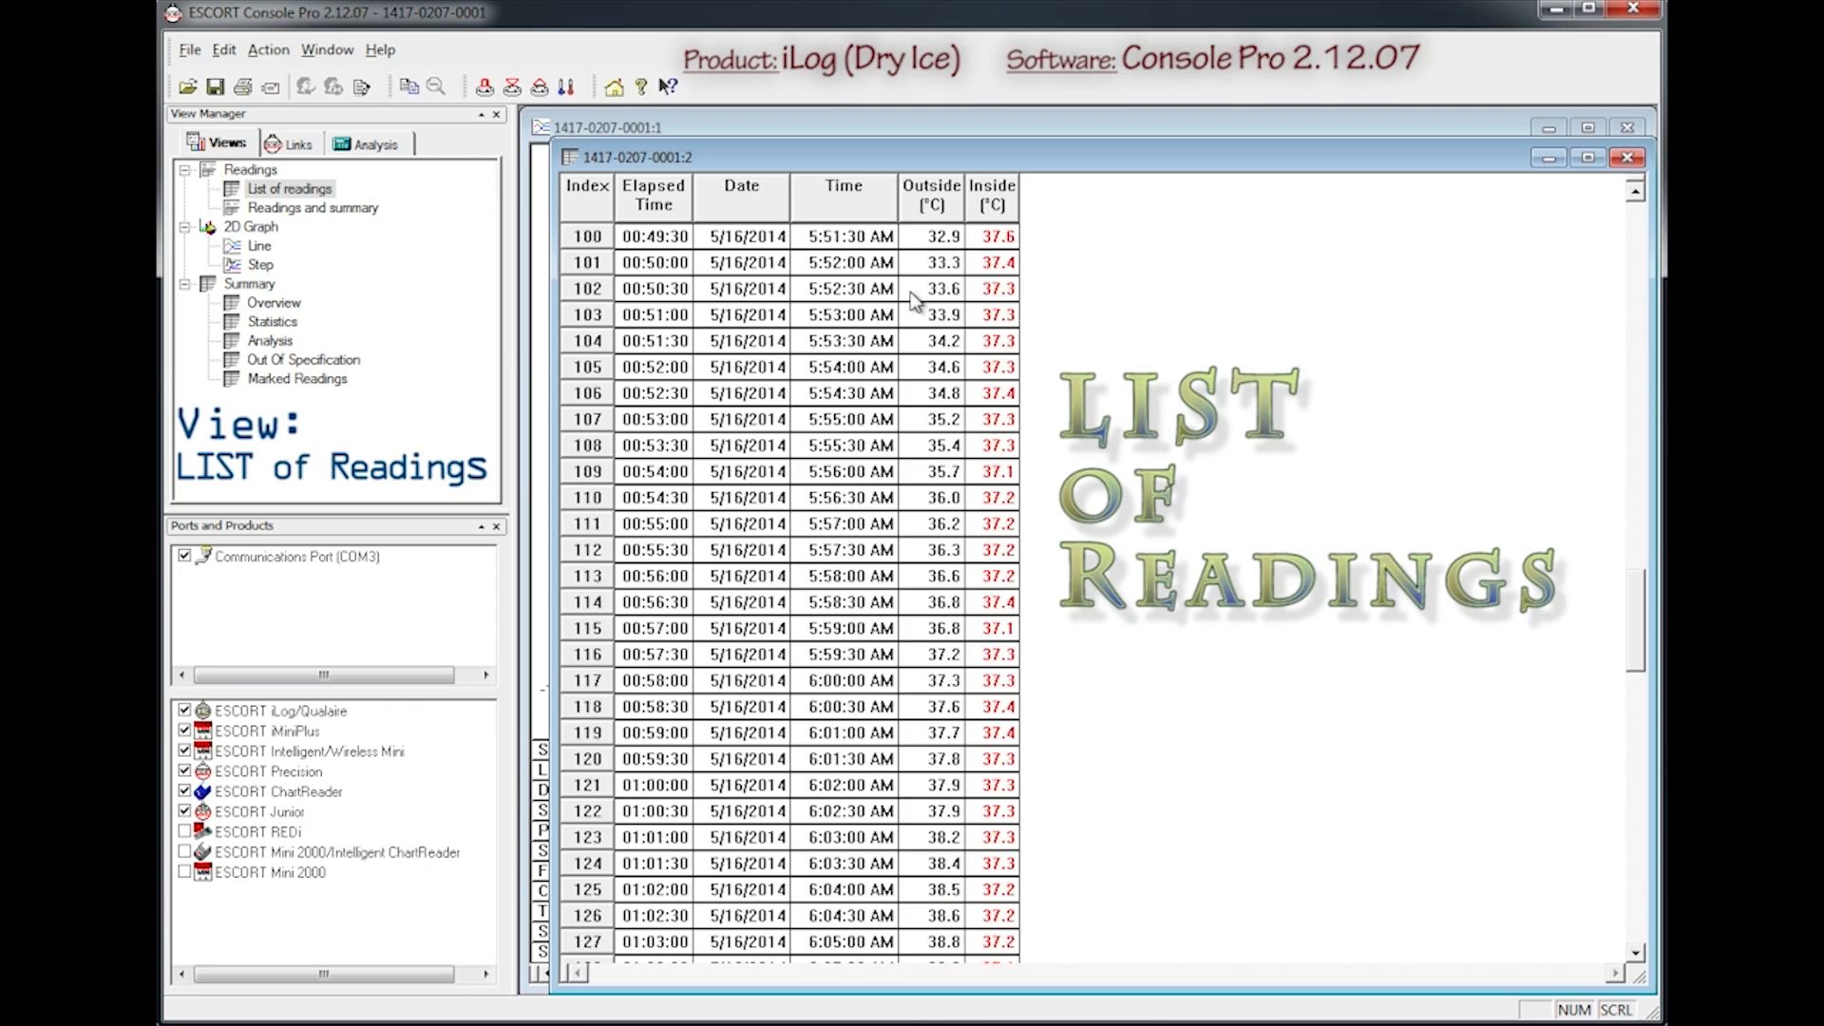
{"action": "scroll", "coordinate": [915, 300], "scroll_direction": "down", "scroll_amount": 19}
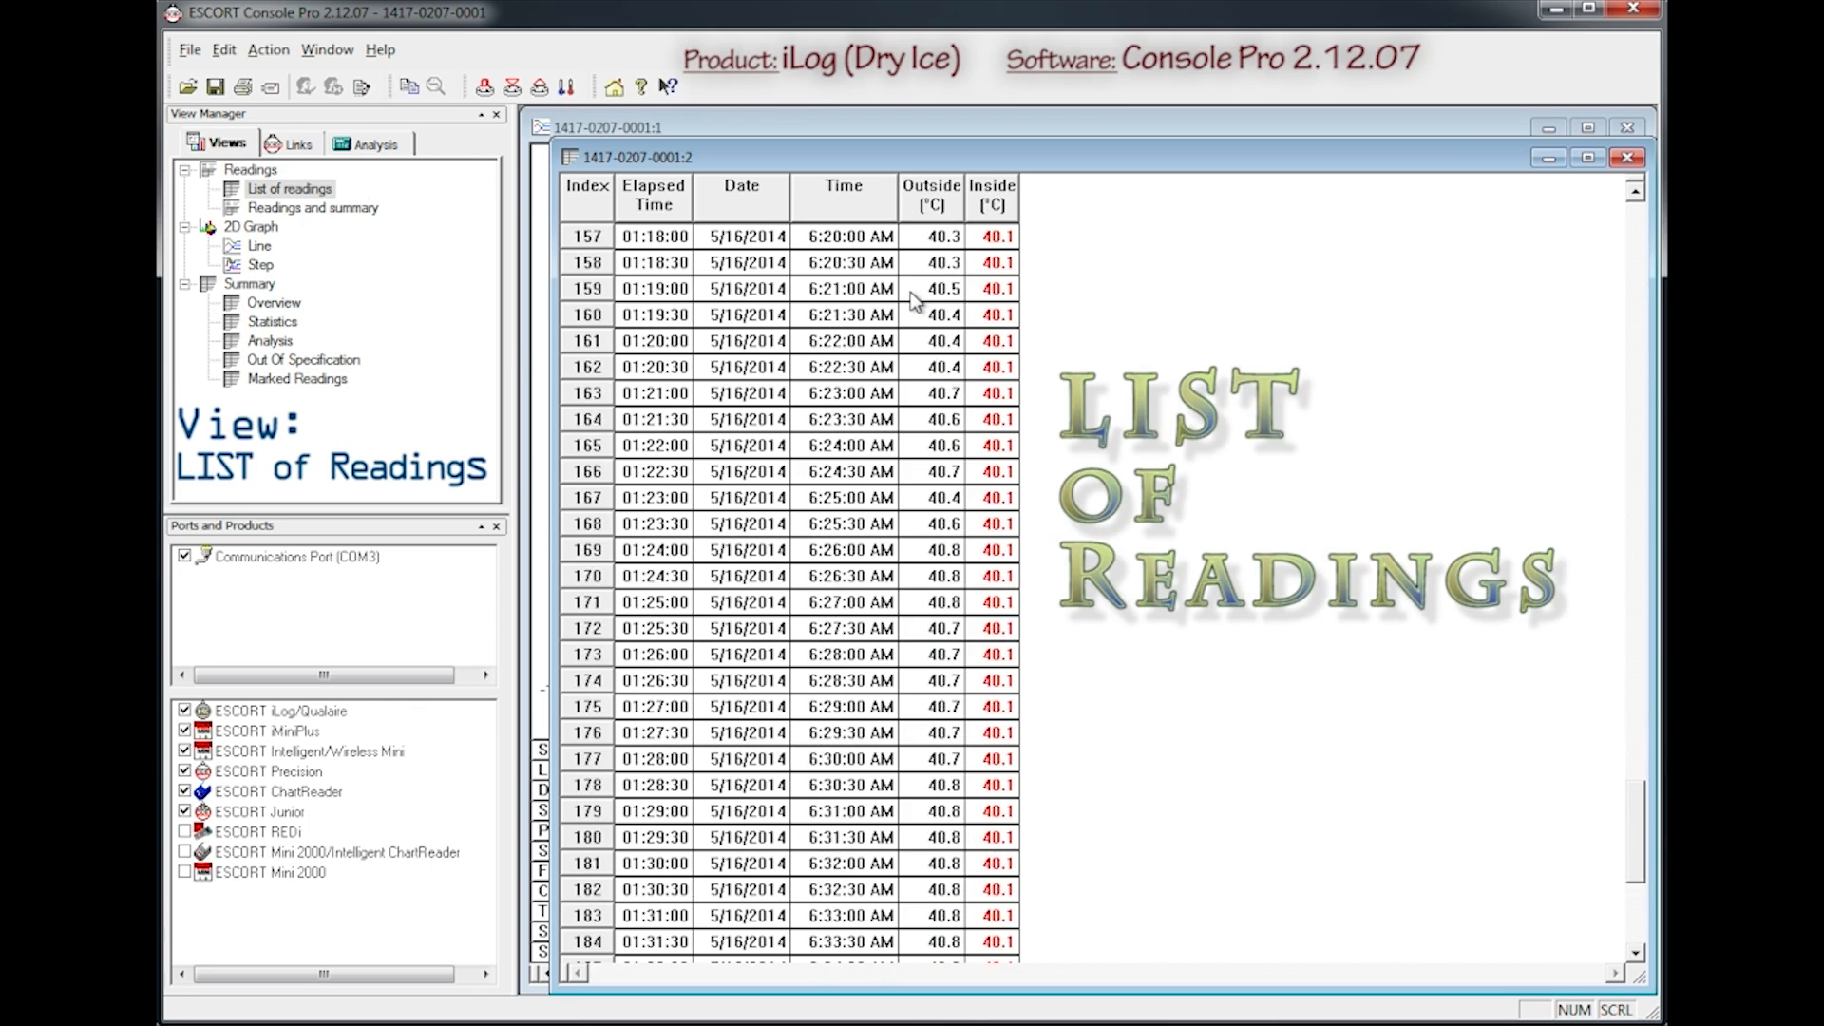
{"action": "scroll", "coordinate": [915, 300], "scroll_direction": "down", "scroll_amount": 6}
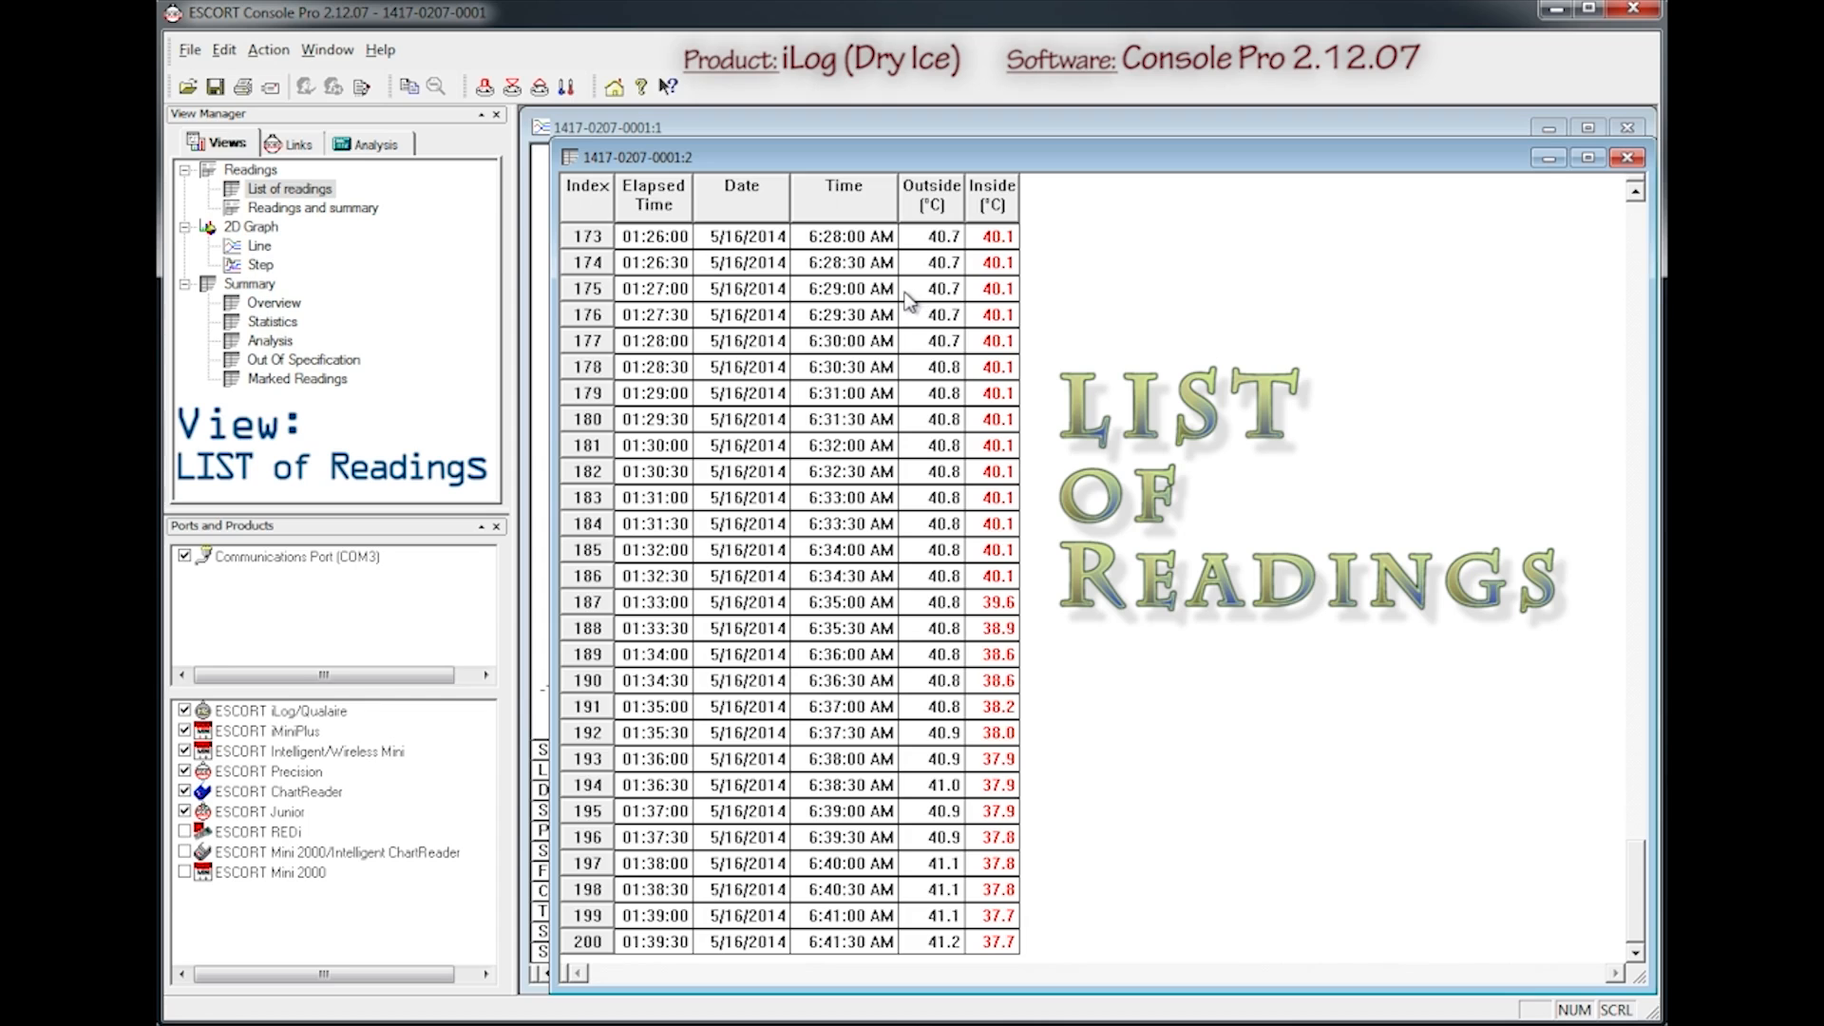
- Open the readings and summary view maximized and review the logger summary and the readings below it
{"action": "double_click", "coordinate": [314, 211]}
{"action": "double_click", "coordinate": [807, 187]}
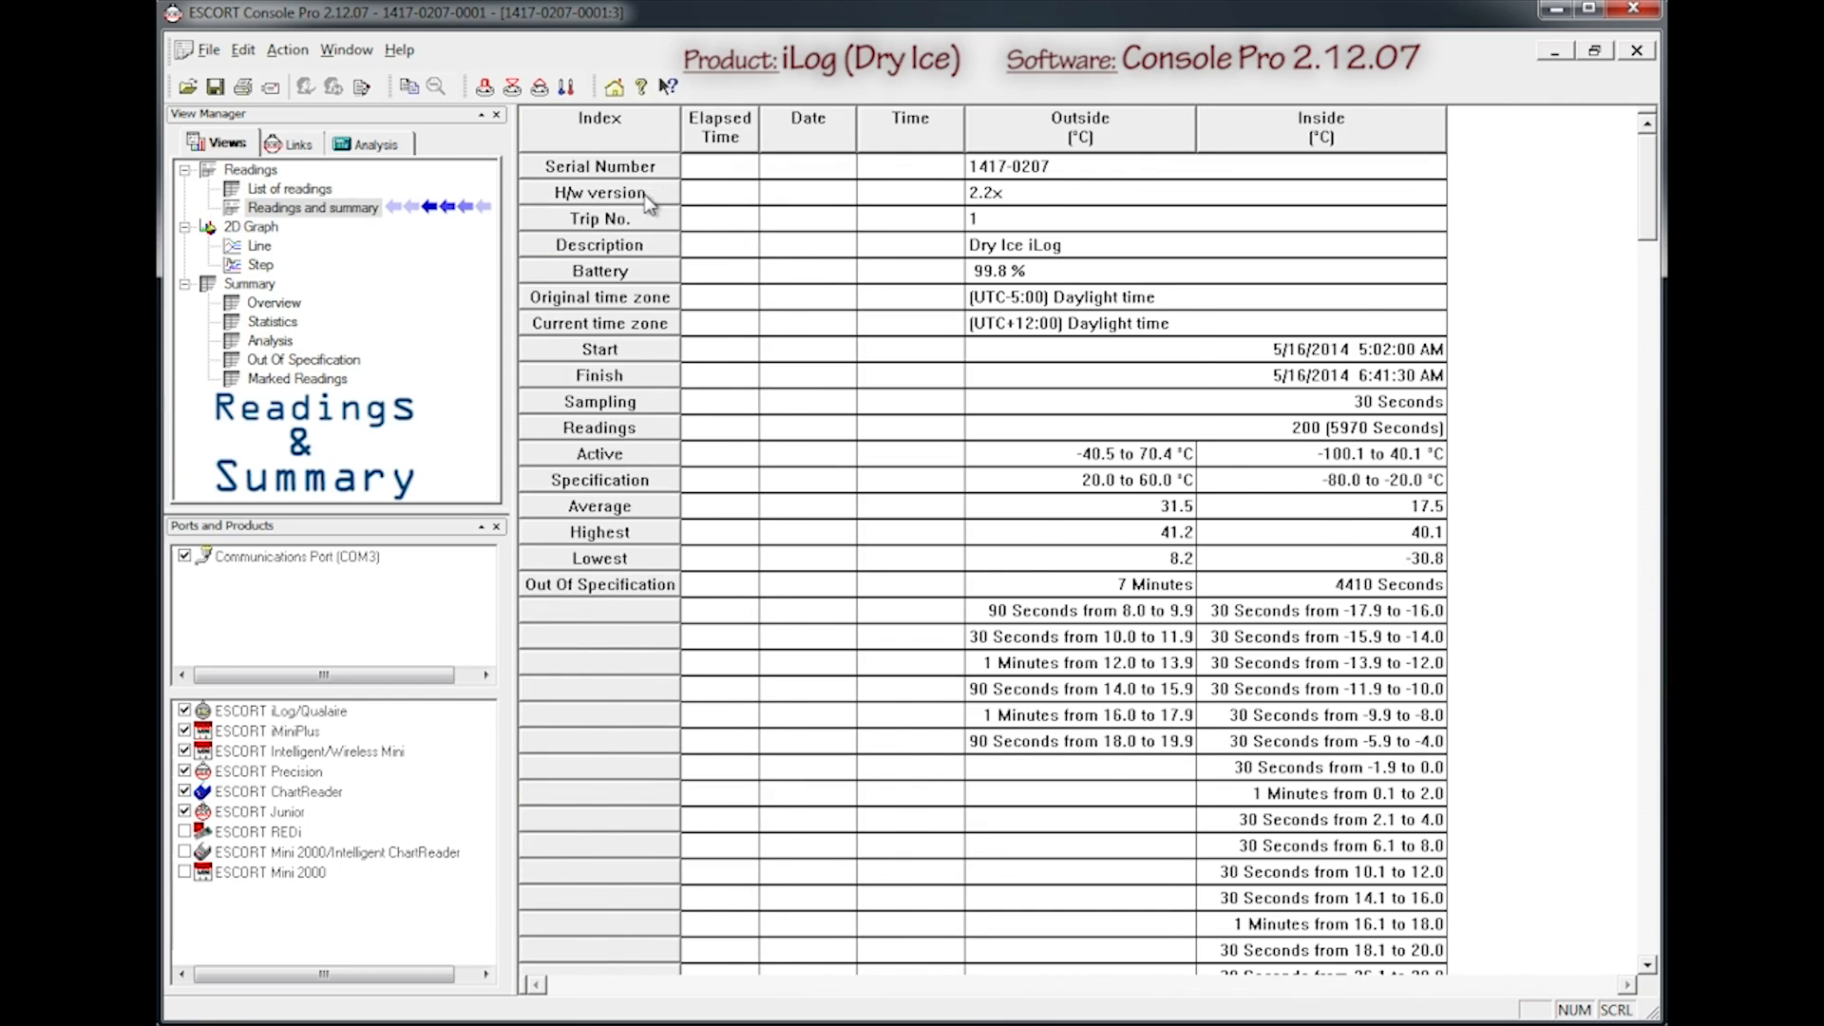
{"action": "scroll", "coordinate": [649, 209], "scroll_direction": "down", "scroll_amount": 6}
{"action": "scroll", "coordinate": [642, 202], "scroll_direction": "down", "scroll_amount": 20}
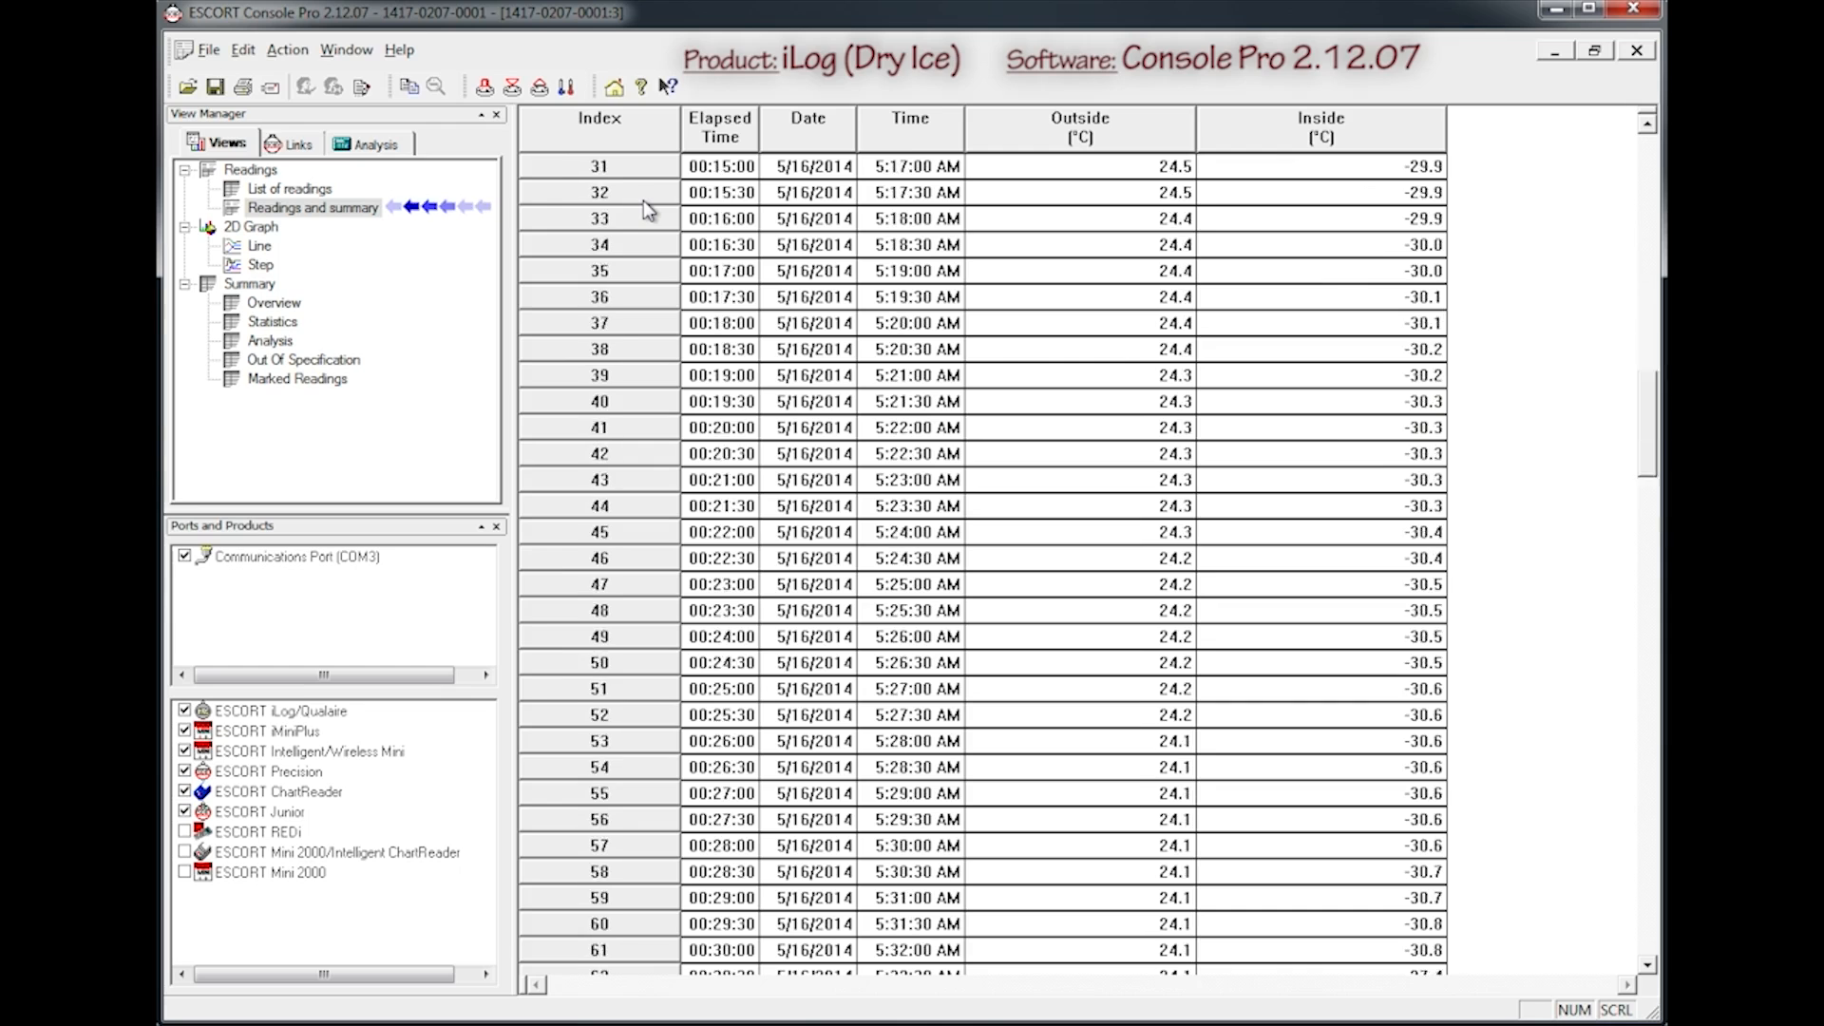
{"action": "scroll", "coordinate": [642, 202], "scroll_direction": "down", "scroll_amount": 15}
{"action": "scroll", "coordinate": [642, 201], "scroll_direction": "up", "scroll_amount": 20}
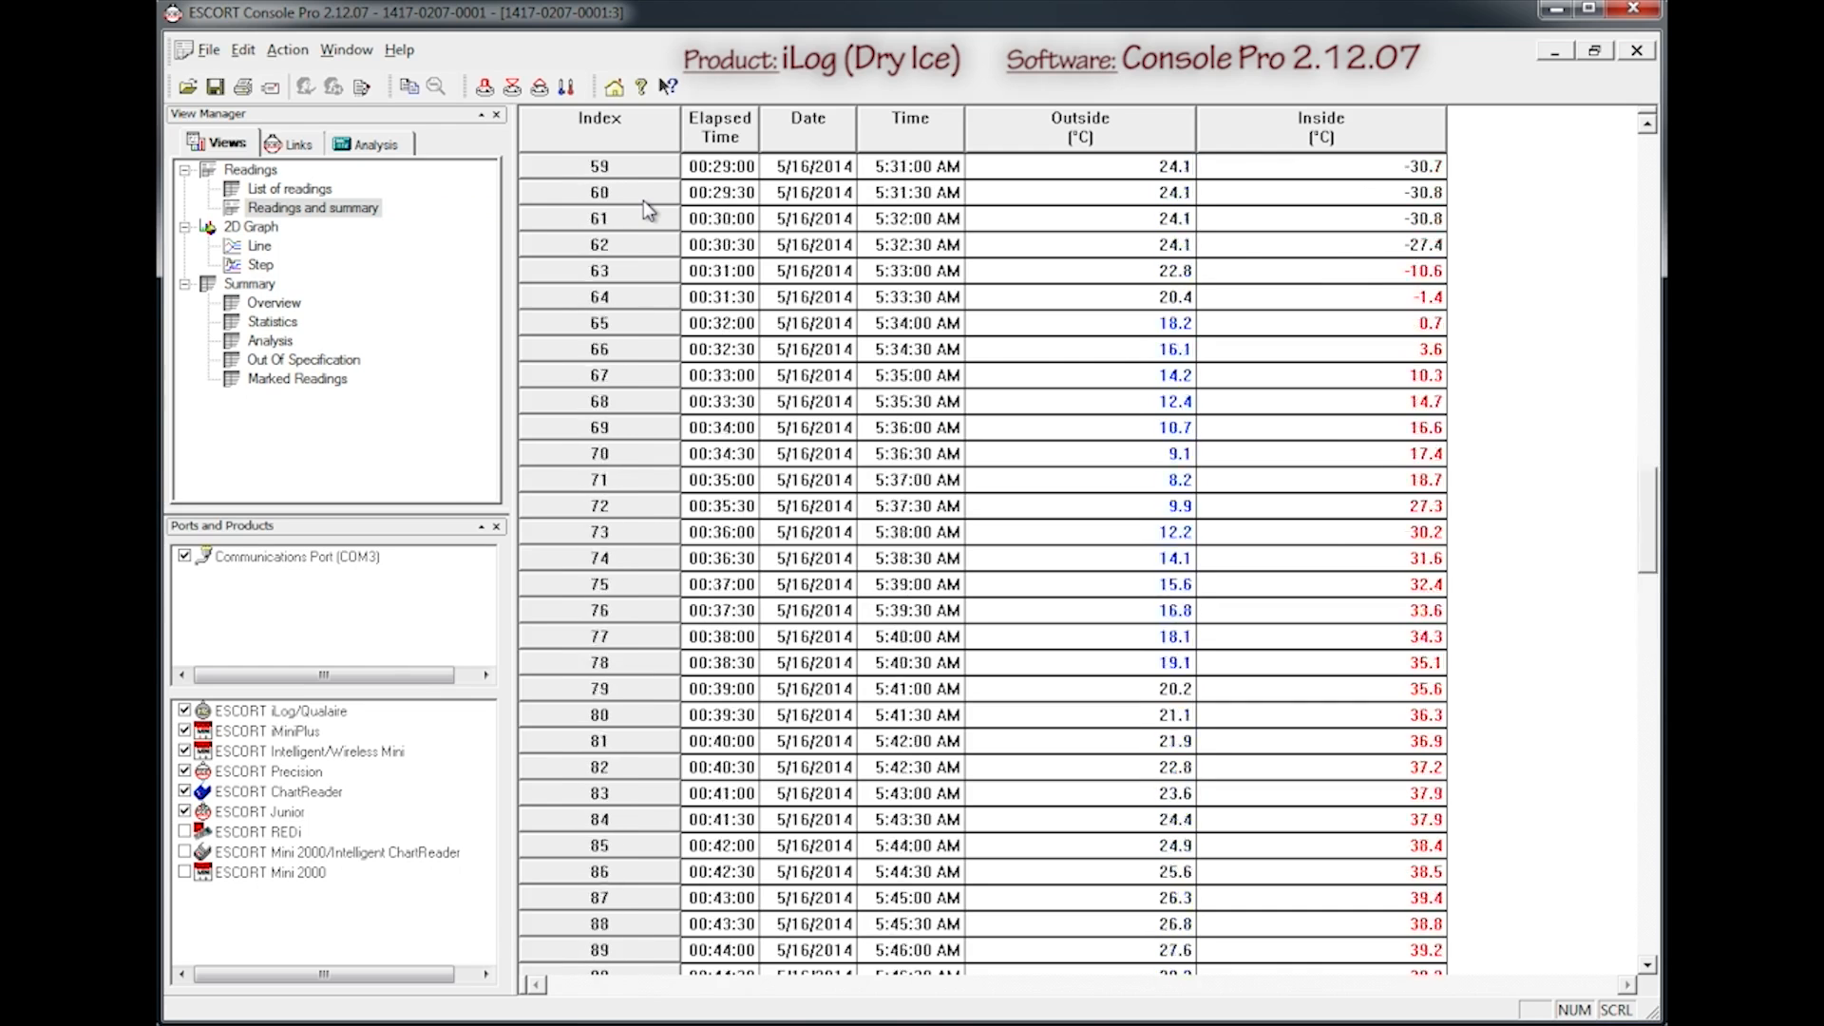
{"action": "scroll", "coordinate": [642, 201], "scroll_direction": "up", "scroll_amount": 15}
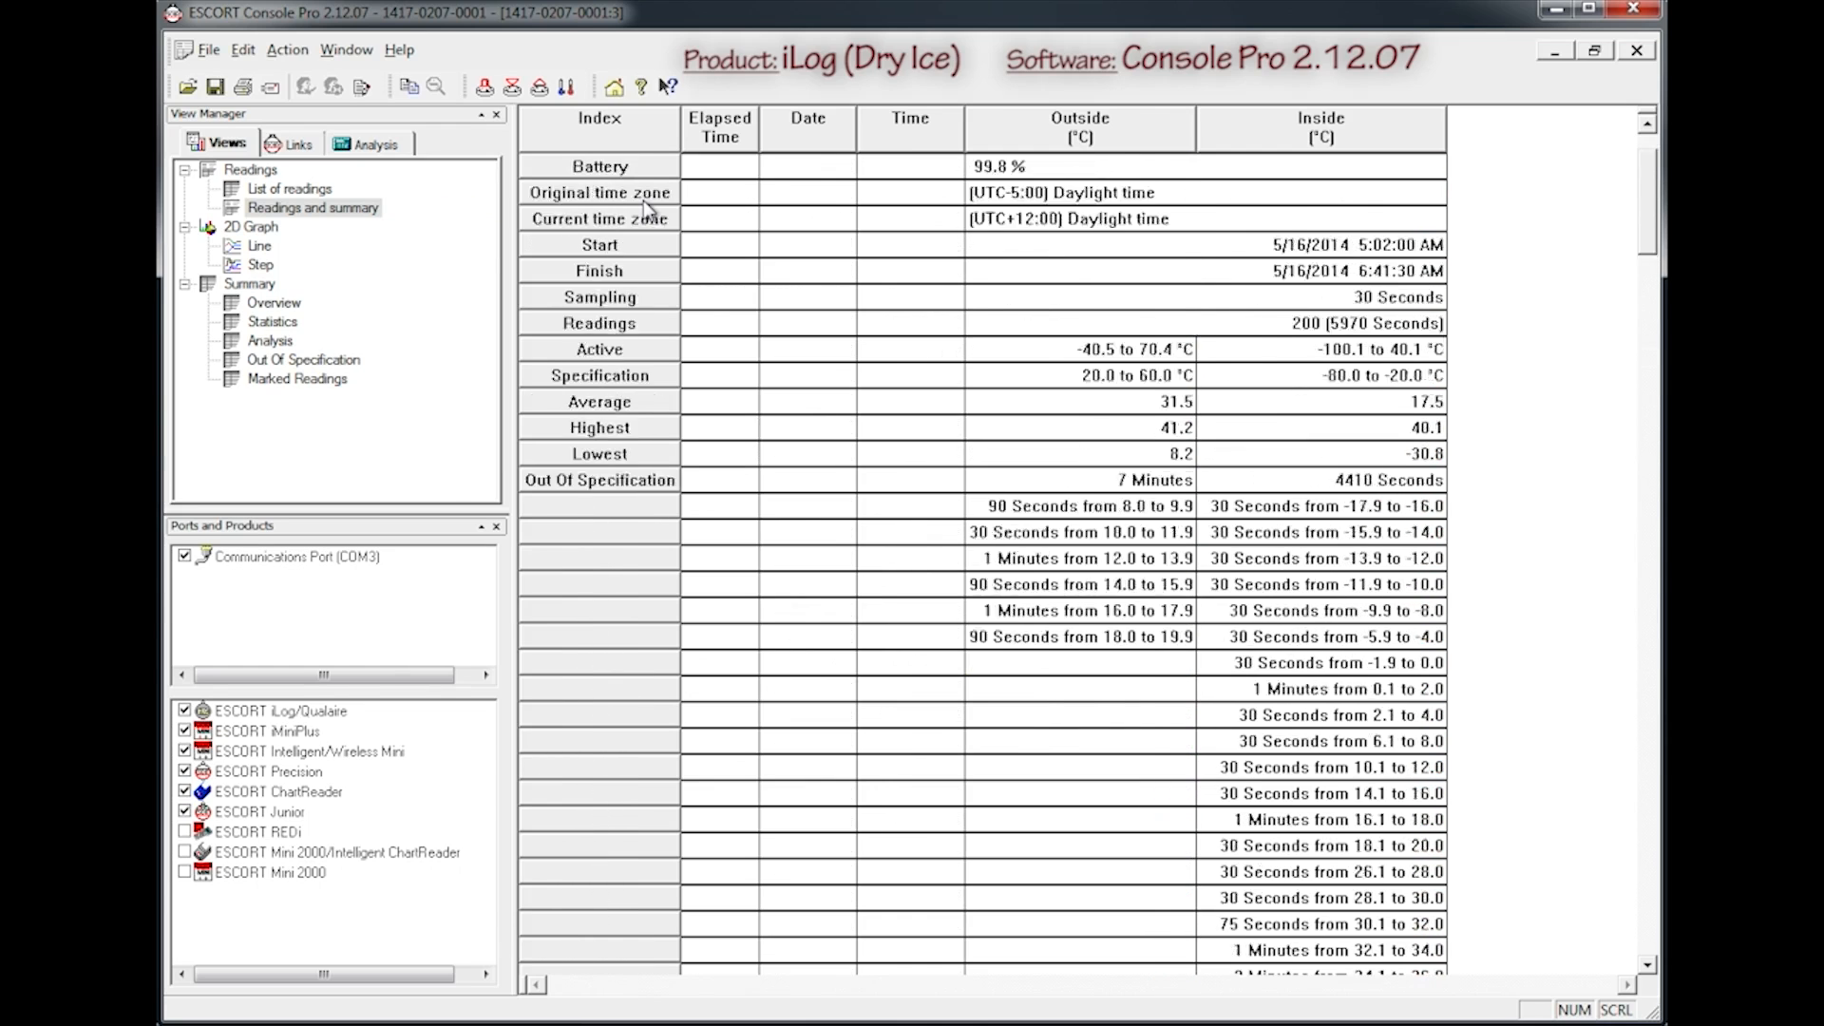
- Open the line graph view and zoom in on the area spanning both temperature curves over the full recording period
{"action": "left_click", "coordinate": [267, 252]}
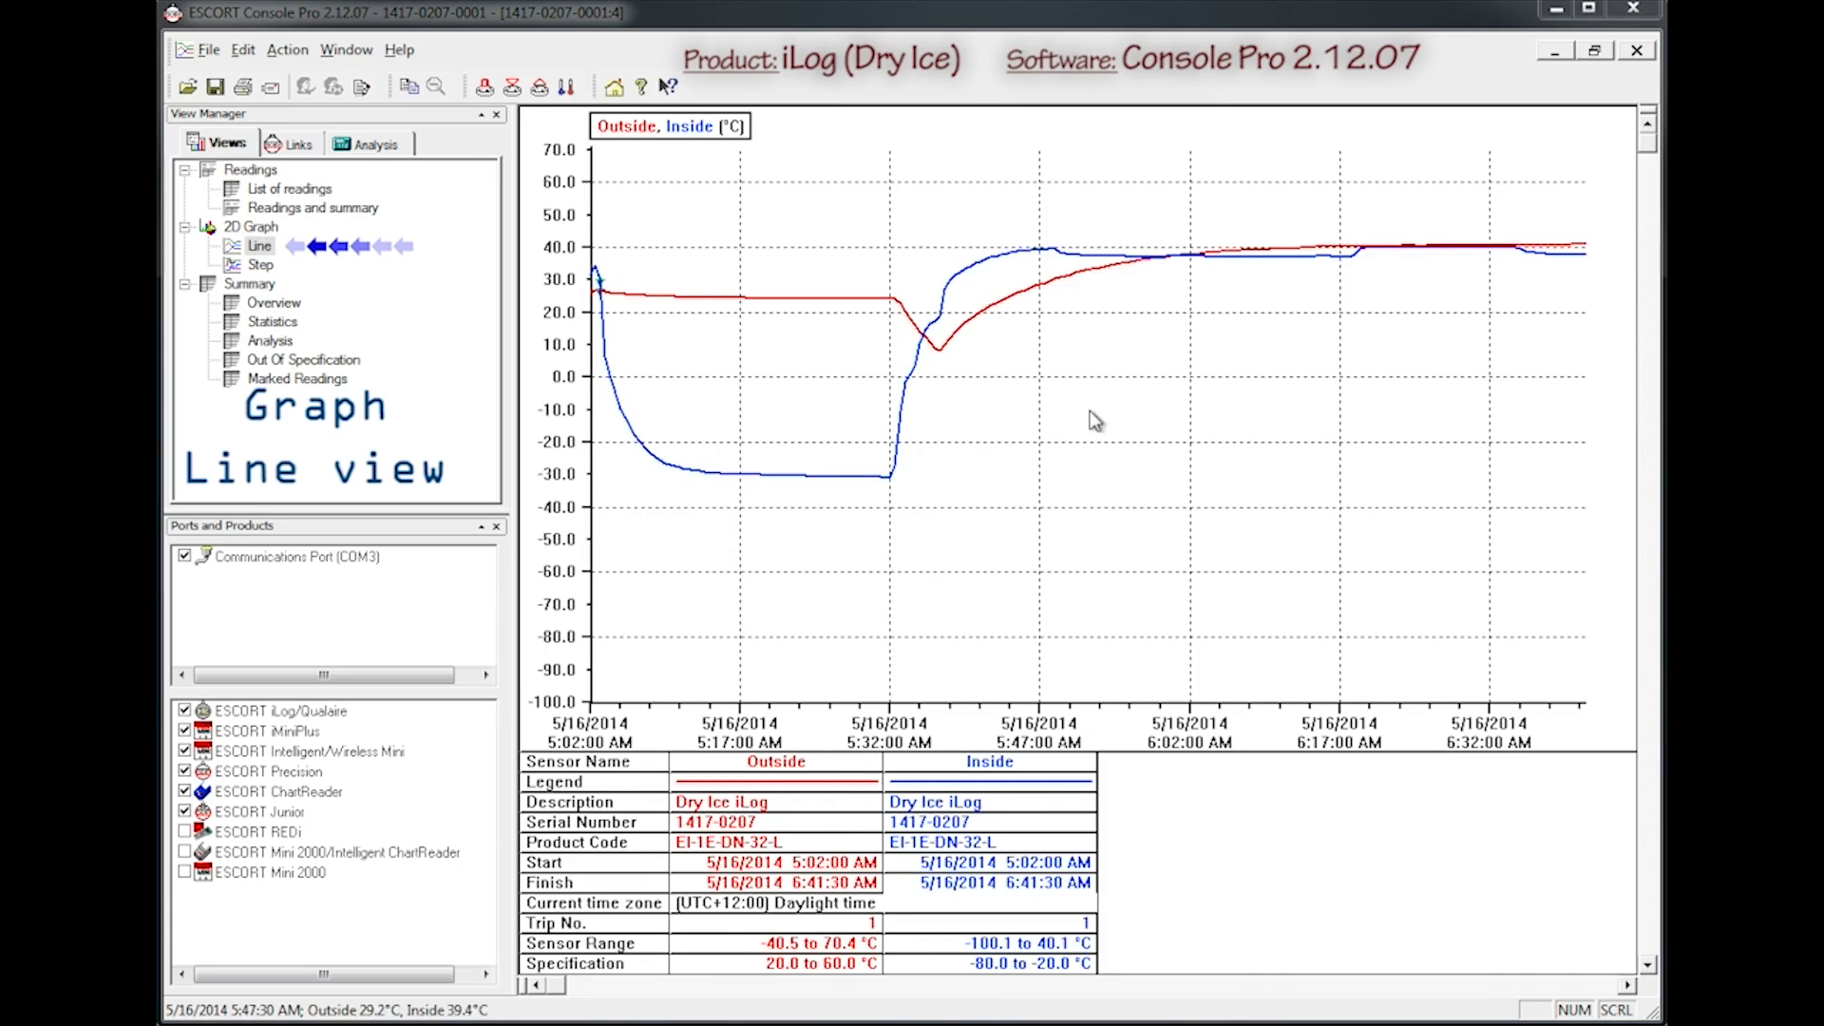
{"action": "mouse_move", "coordinate": [1116, 416]}
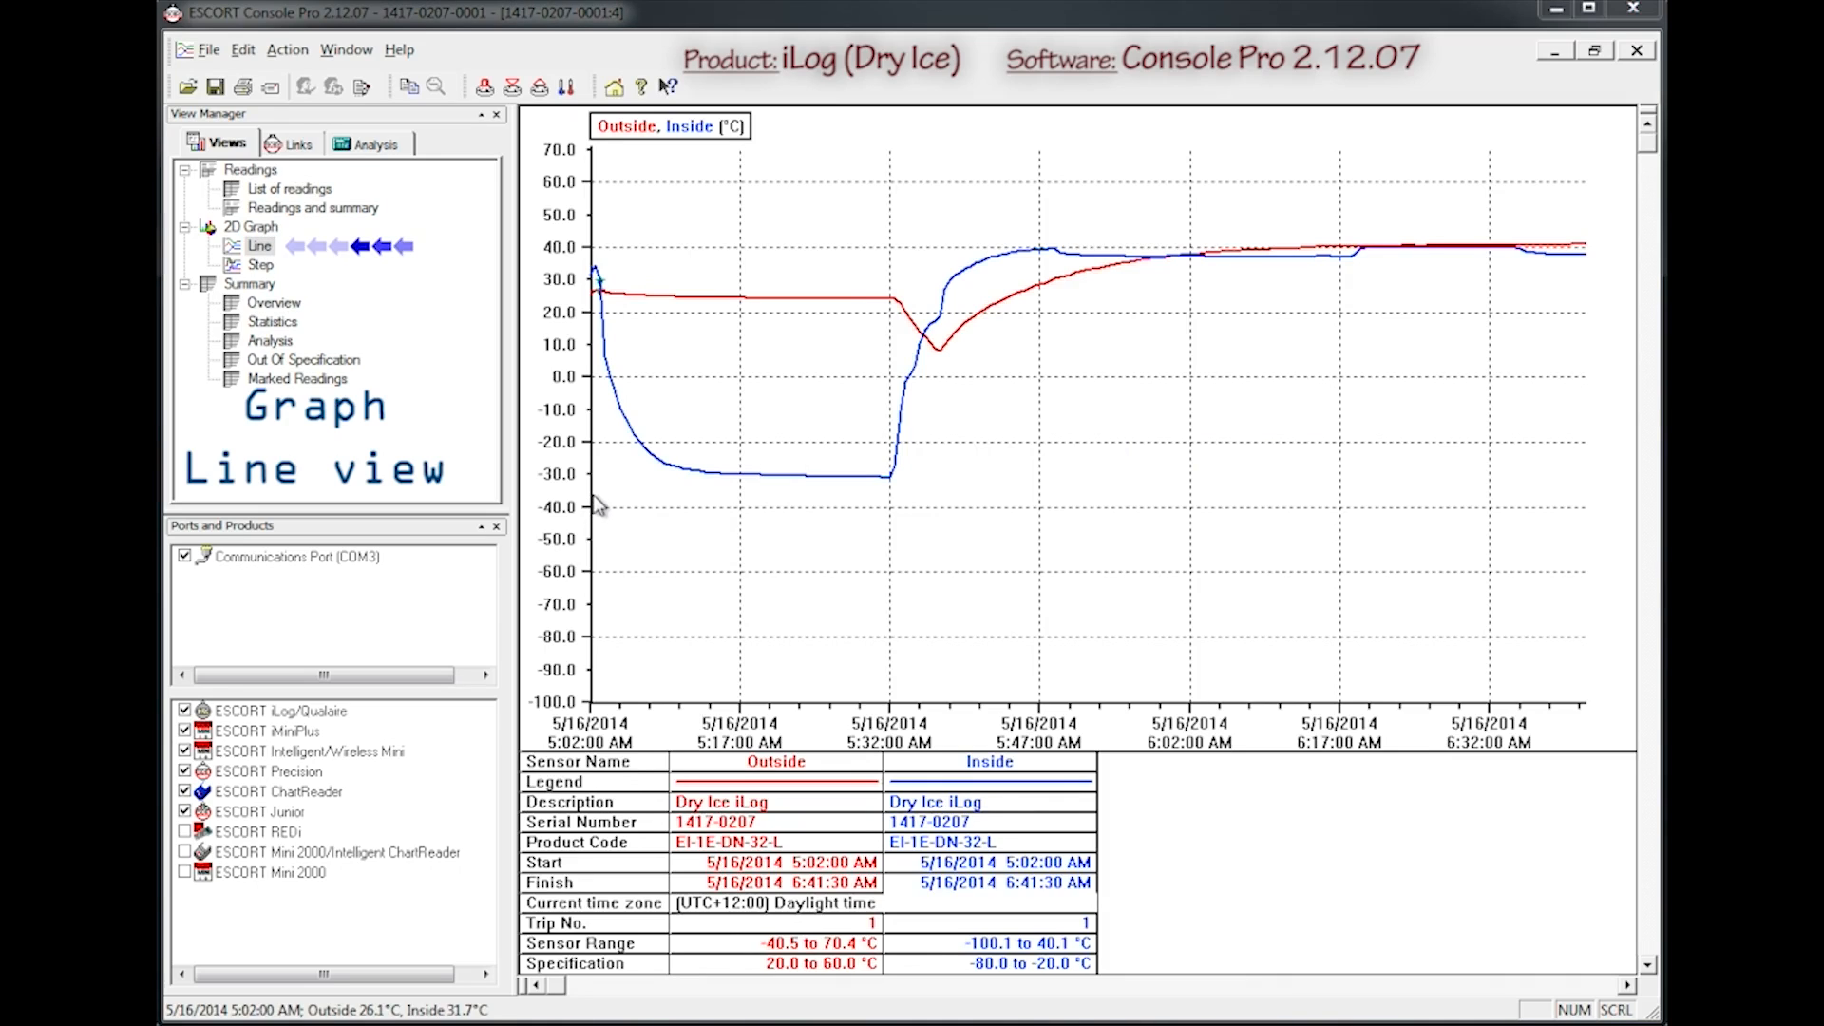
{"action": "mouse_move", "coordinate": [594, 492]}
{"action": "left_click_drag", "start_coordinate": [594, 487], "coordinate": [1609, 211]}
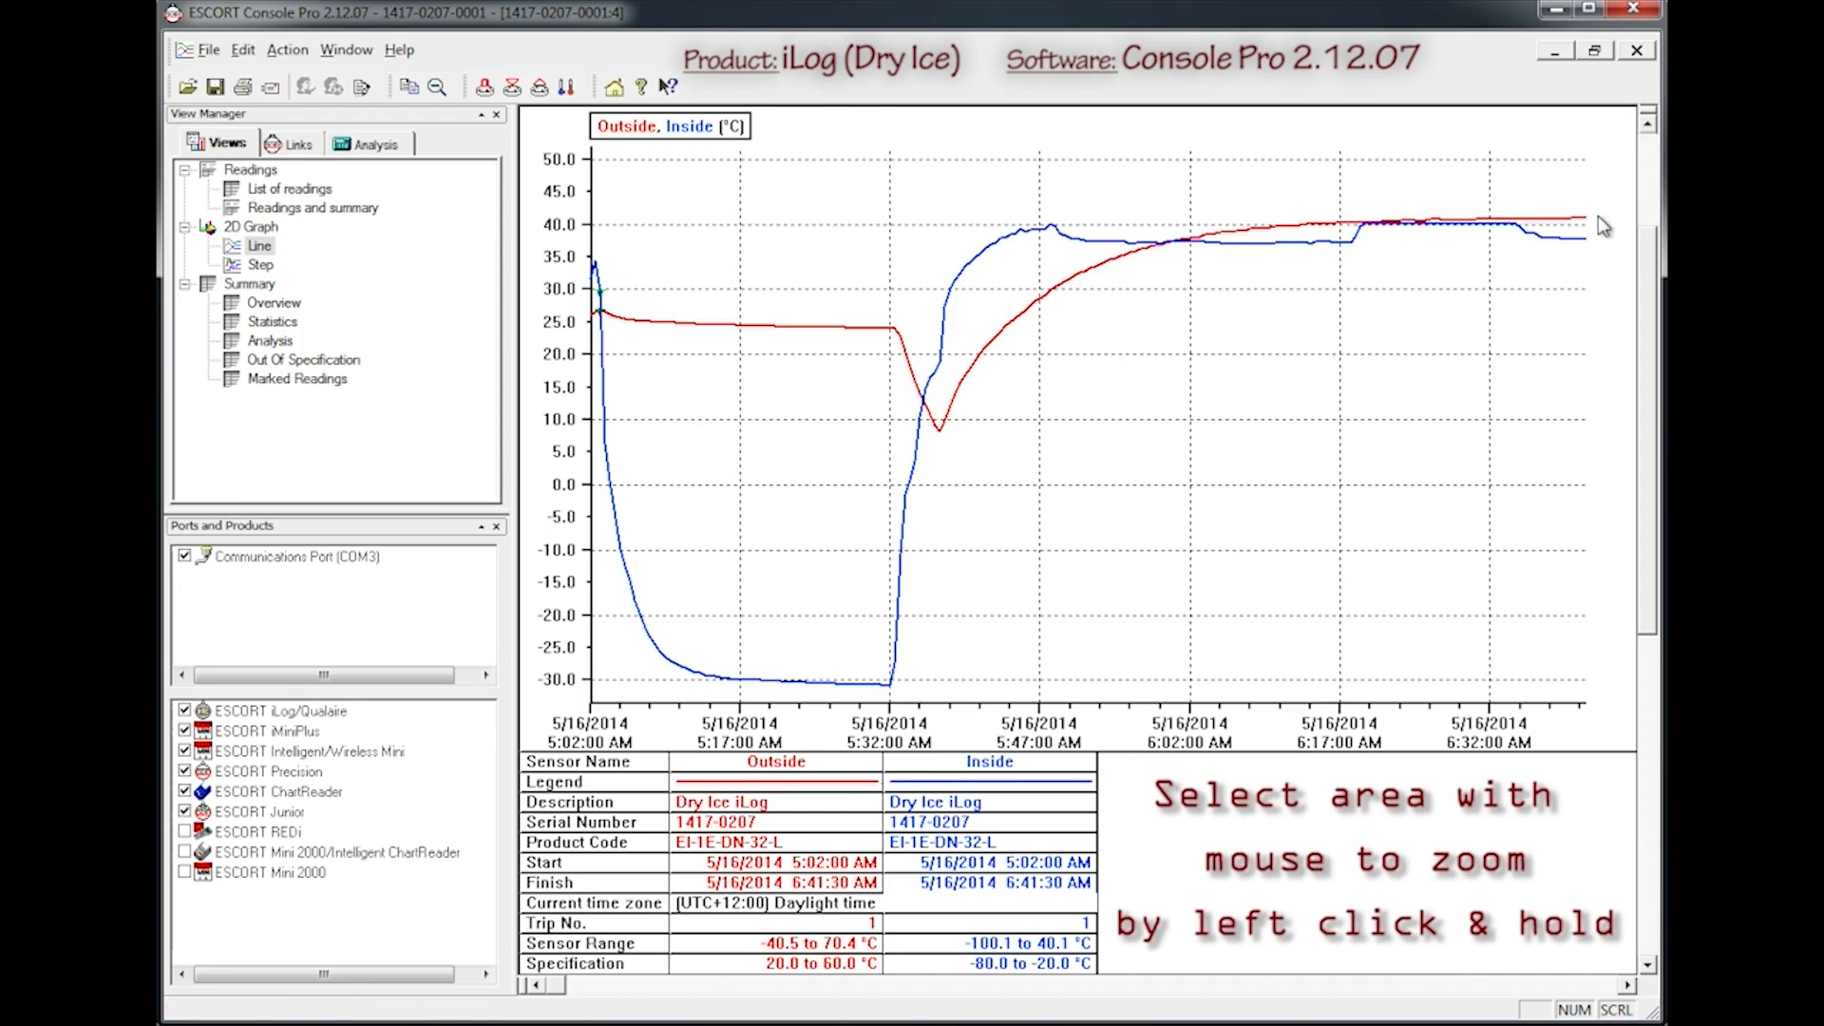
- Add the title "Test" and the comment "Result OK" to the graph and apply them
{"action": "mouse_move", "coordinate": [969, 596]}
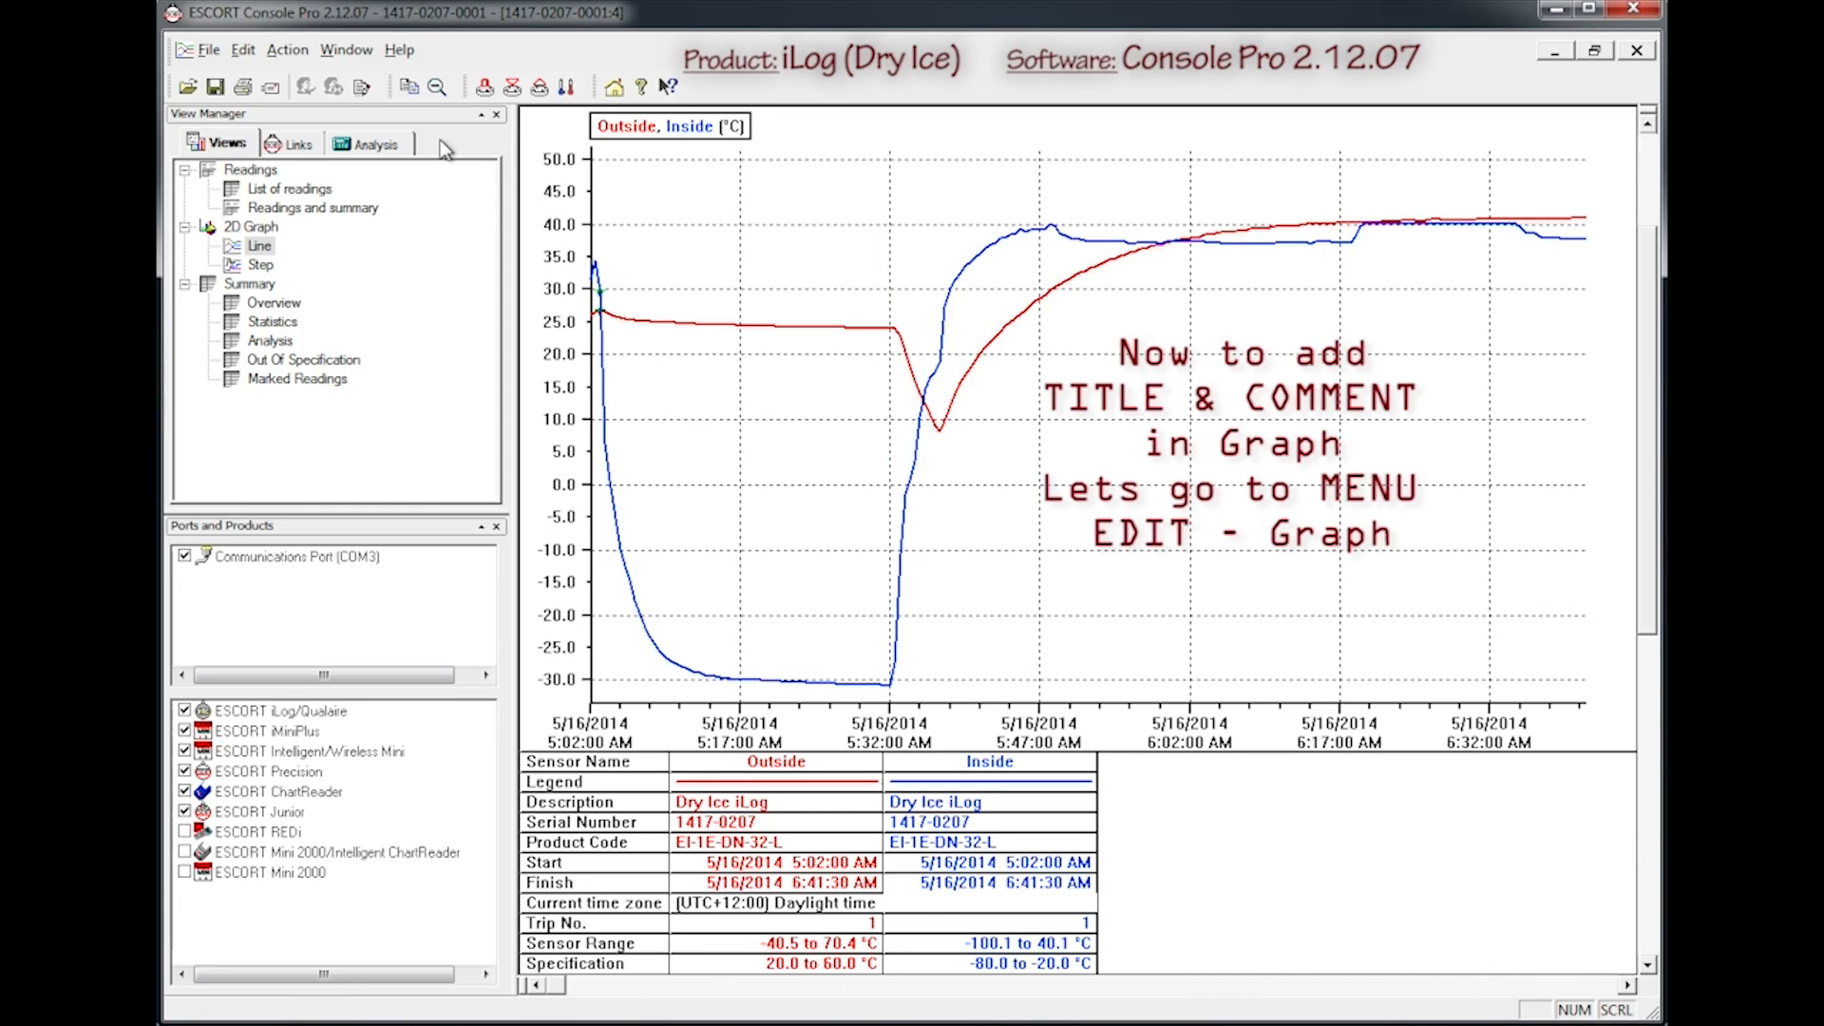
{"action": "left_click", "coordinate": [245, 51]}
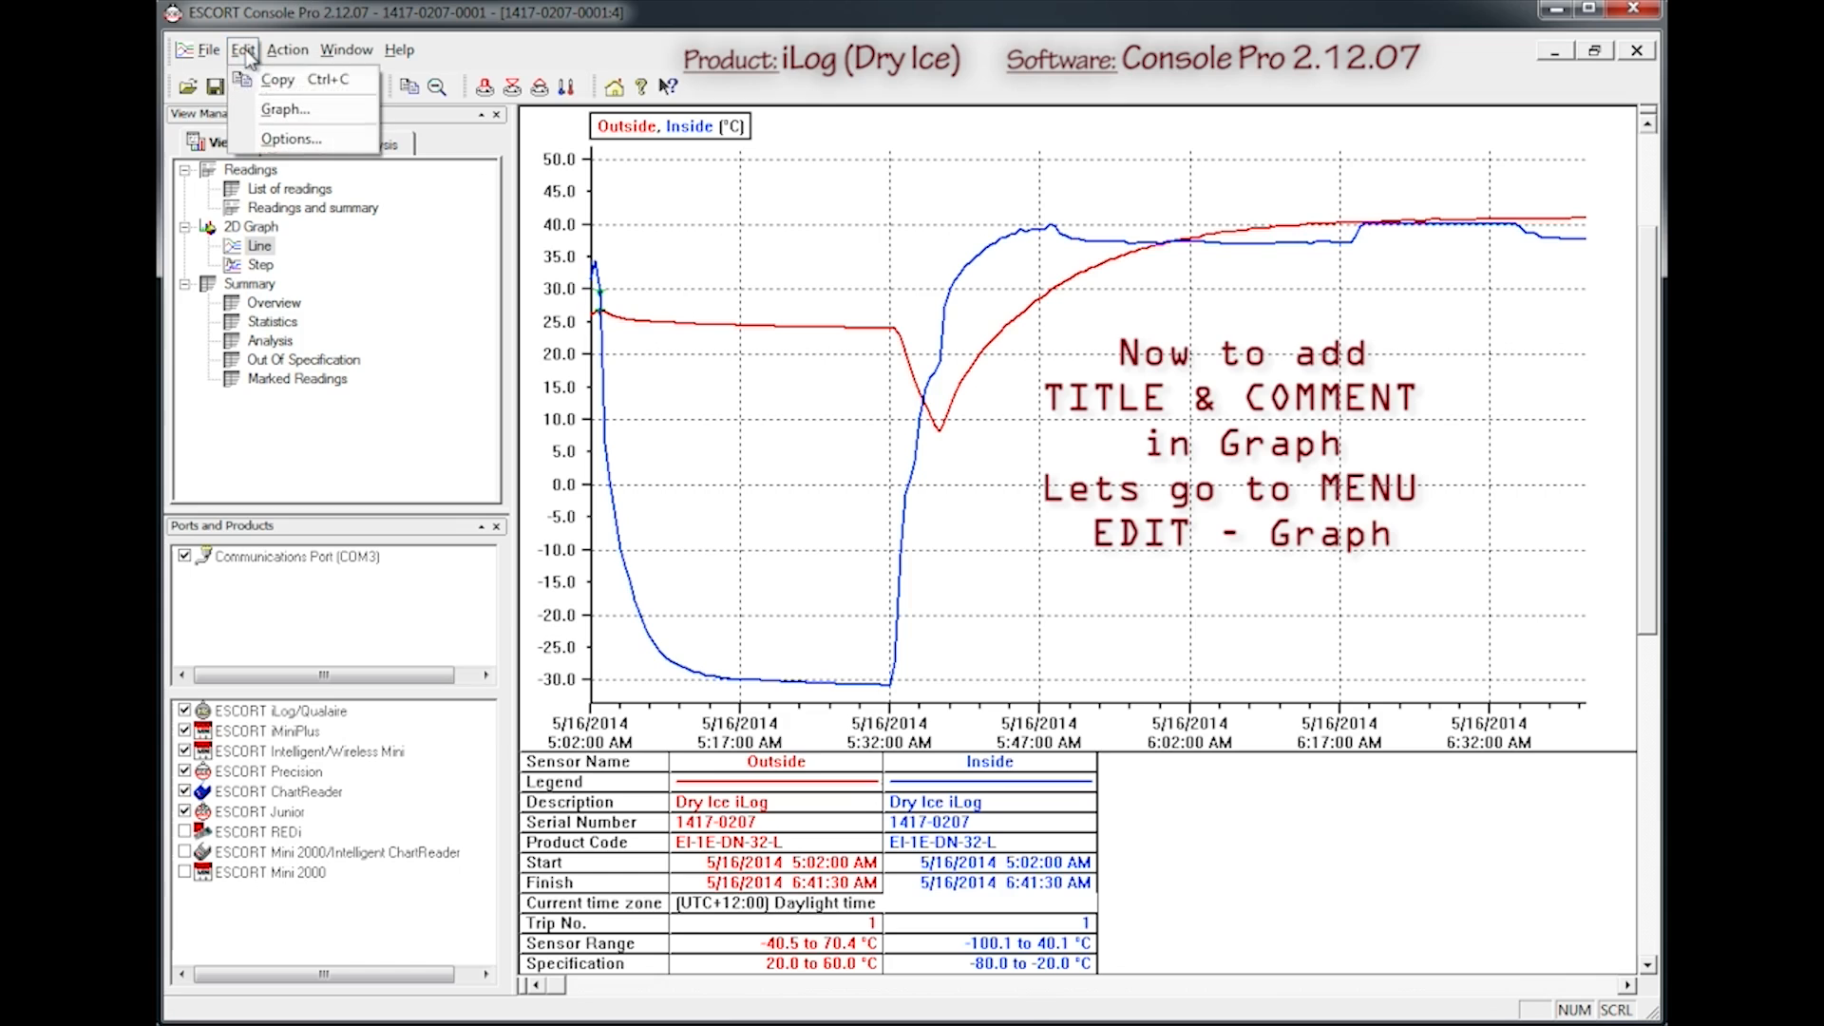
{"action": "left_click", "coordinate": [258, 110]}
{"action": "type", "text": "Test"}
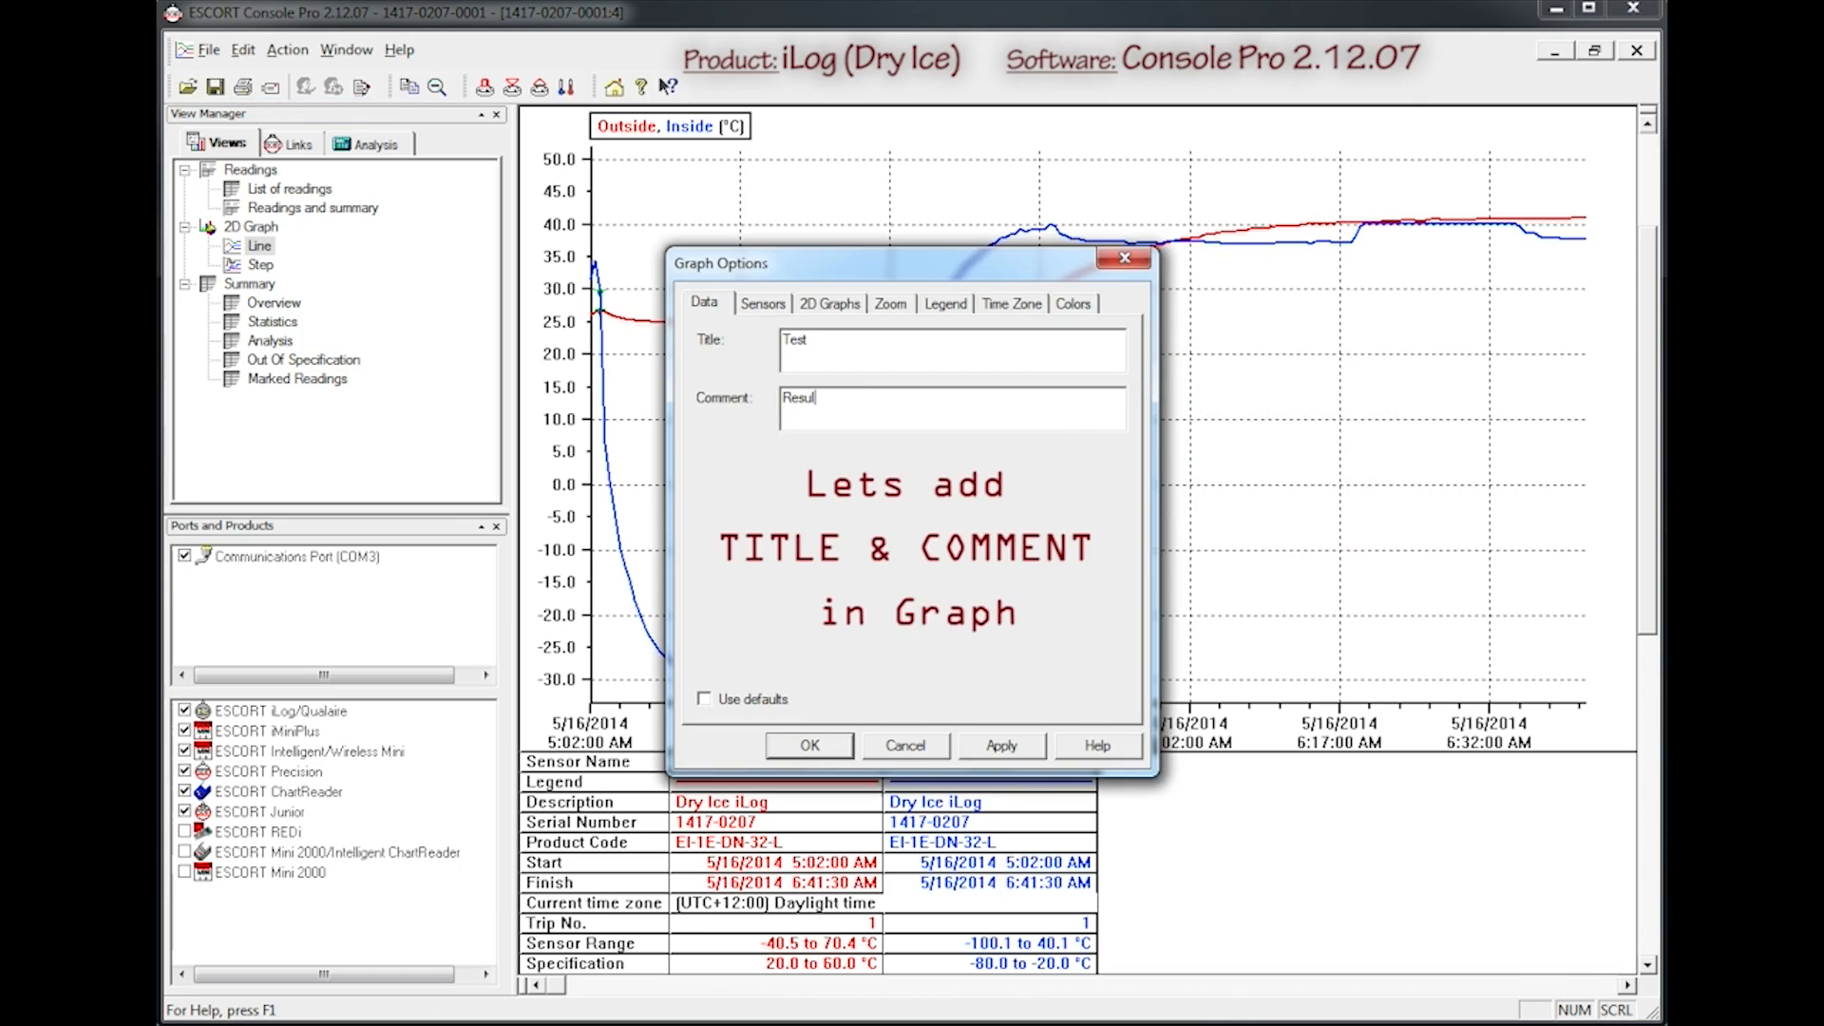
{"action": "type", "text": "Result OK"}
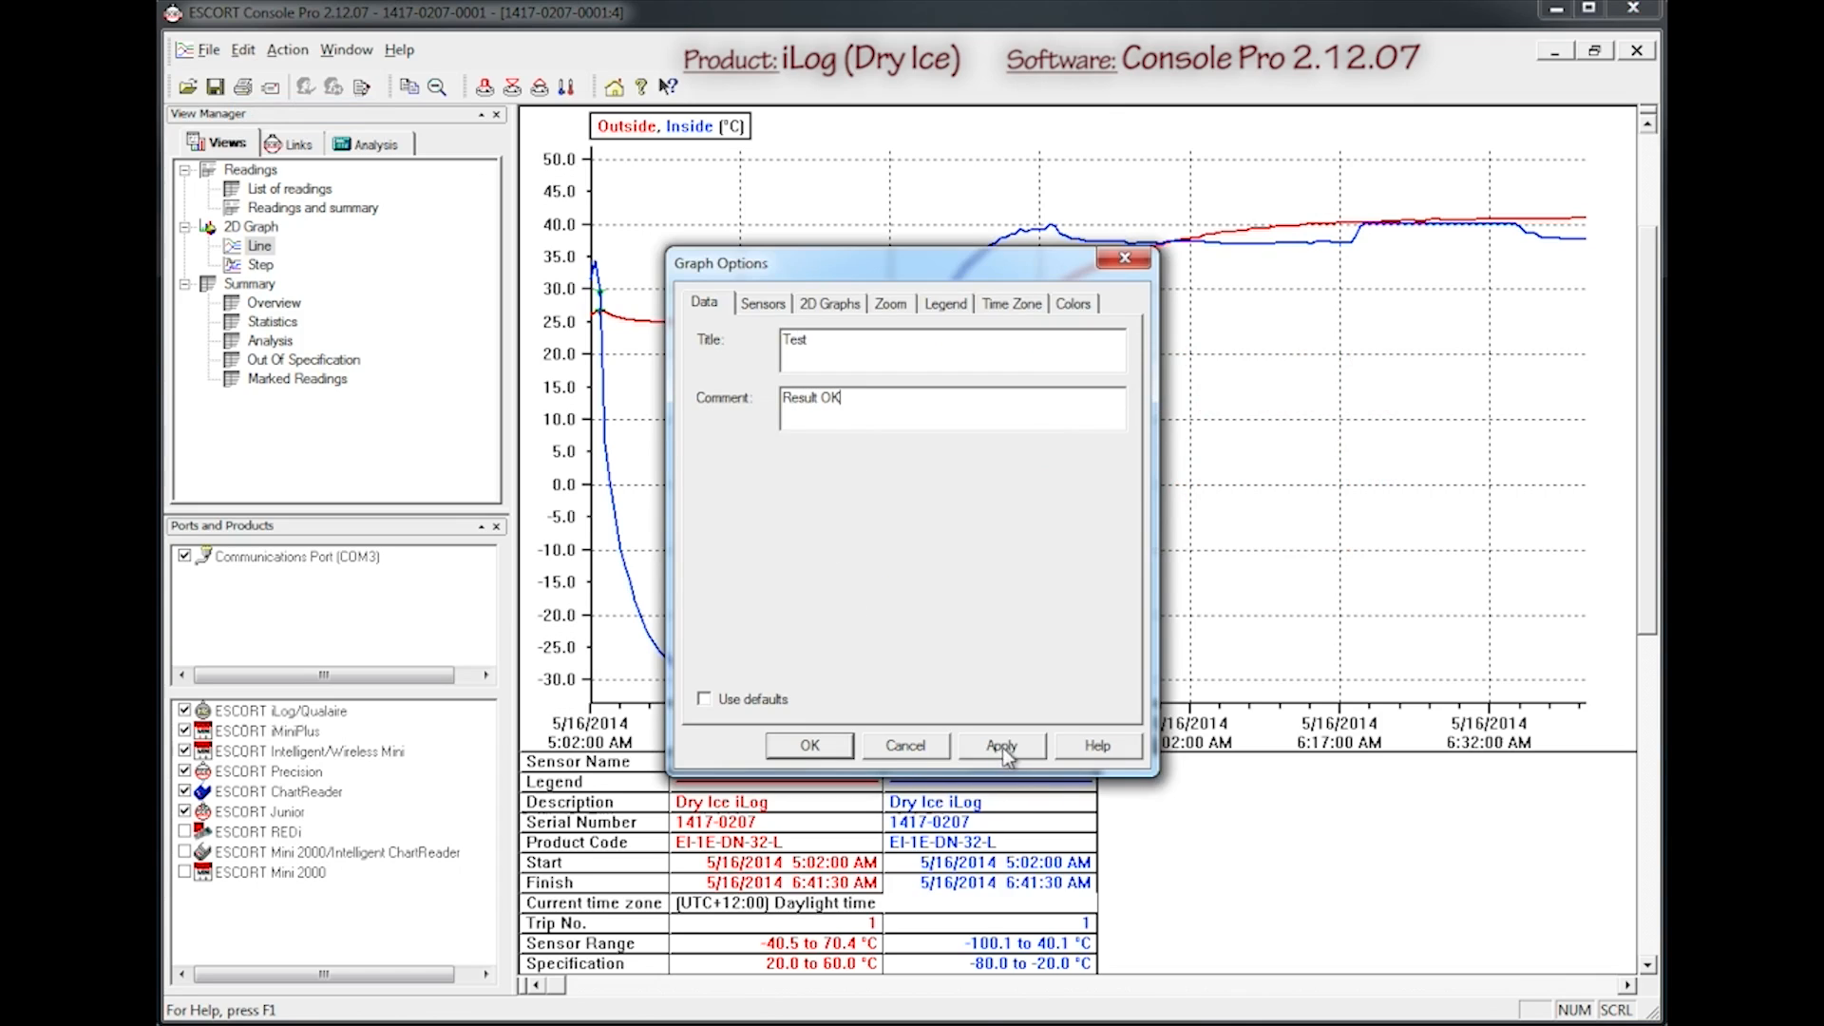
{"action": "left_click", "coordinate": [1002, 747]}
- Format the Inside sensor with a black line and circle markers of size 2 and frequency 1, and apply it to the graph
{"action": "left_click_drag", "start_coordinate": [968, 280], "coordinate": [1290, 200]}
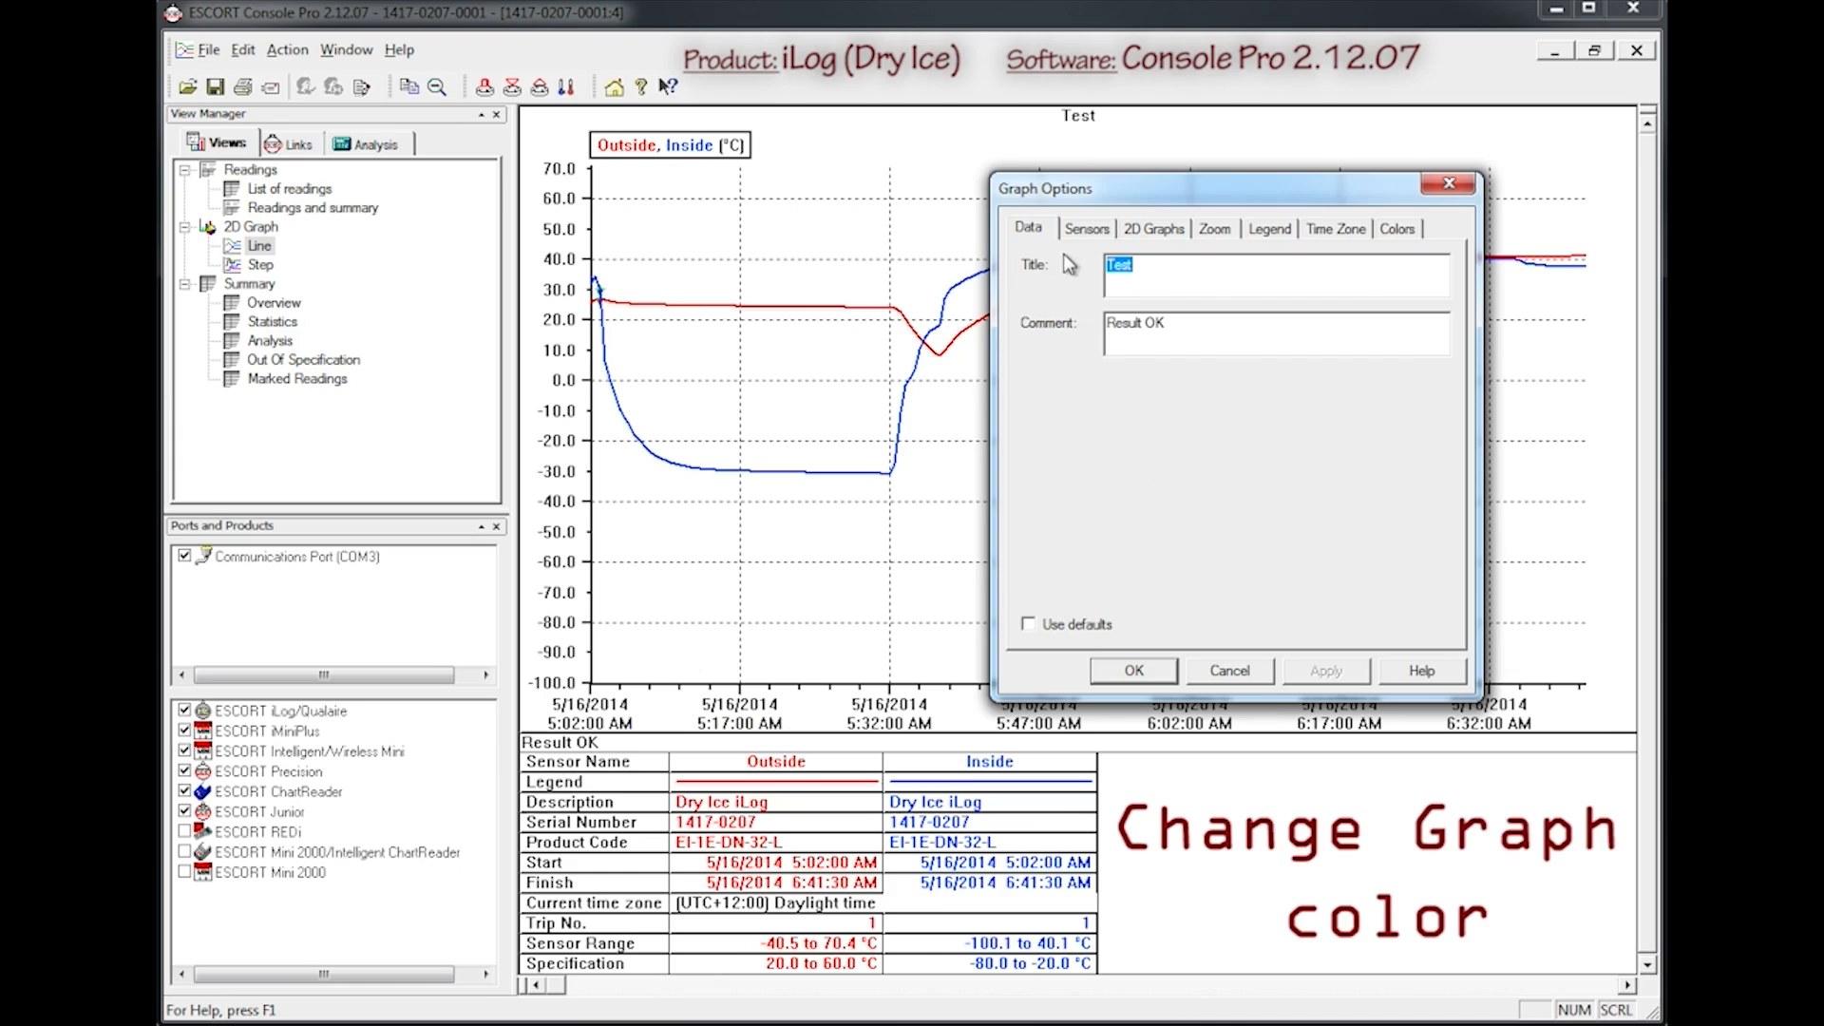
{"action": "left_click", "coordinate": [1086, 228]}
{"action": "left_click", "coordinate": [1088, 266]}
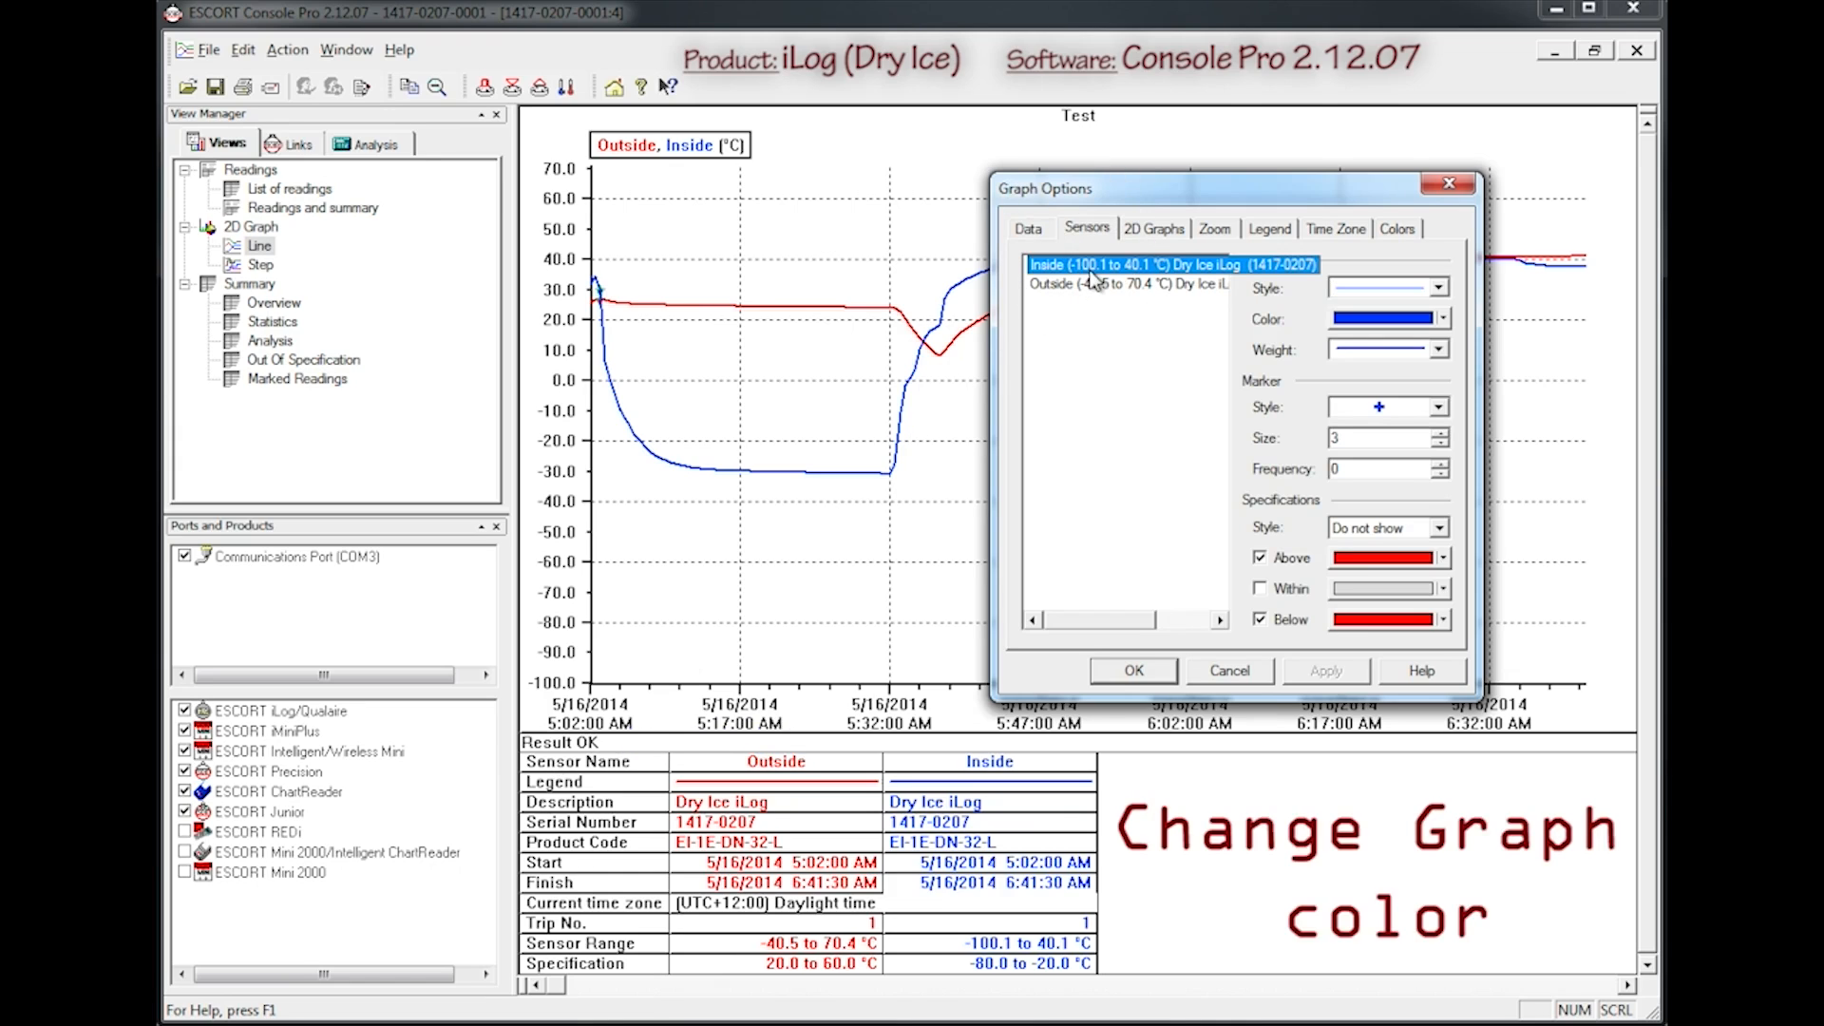
{"action": "left_click", "coordinate": [1444, 317]}
{"action": "left_click", "coordinate": [1347, 346]}
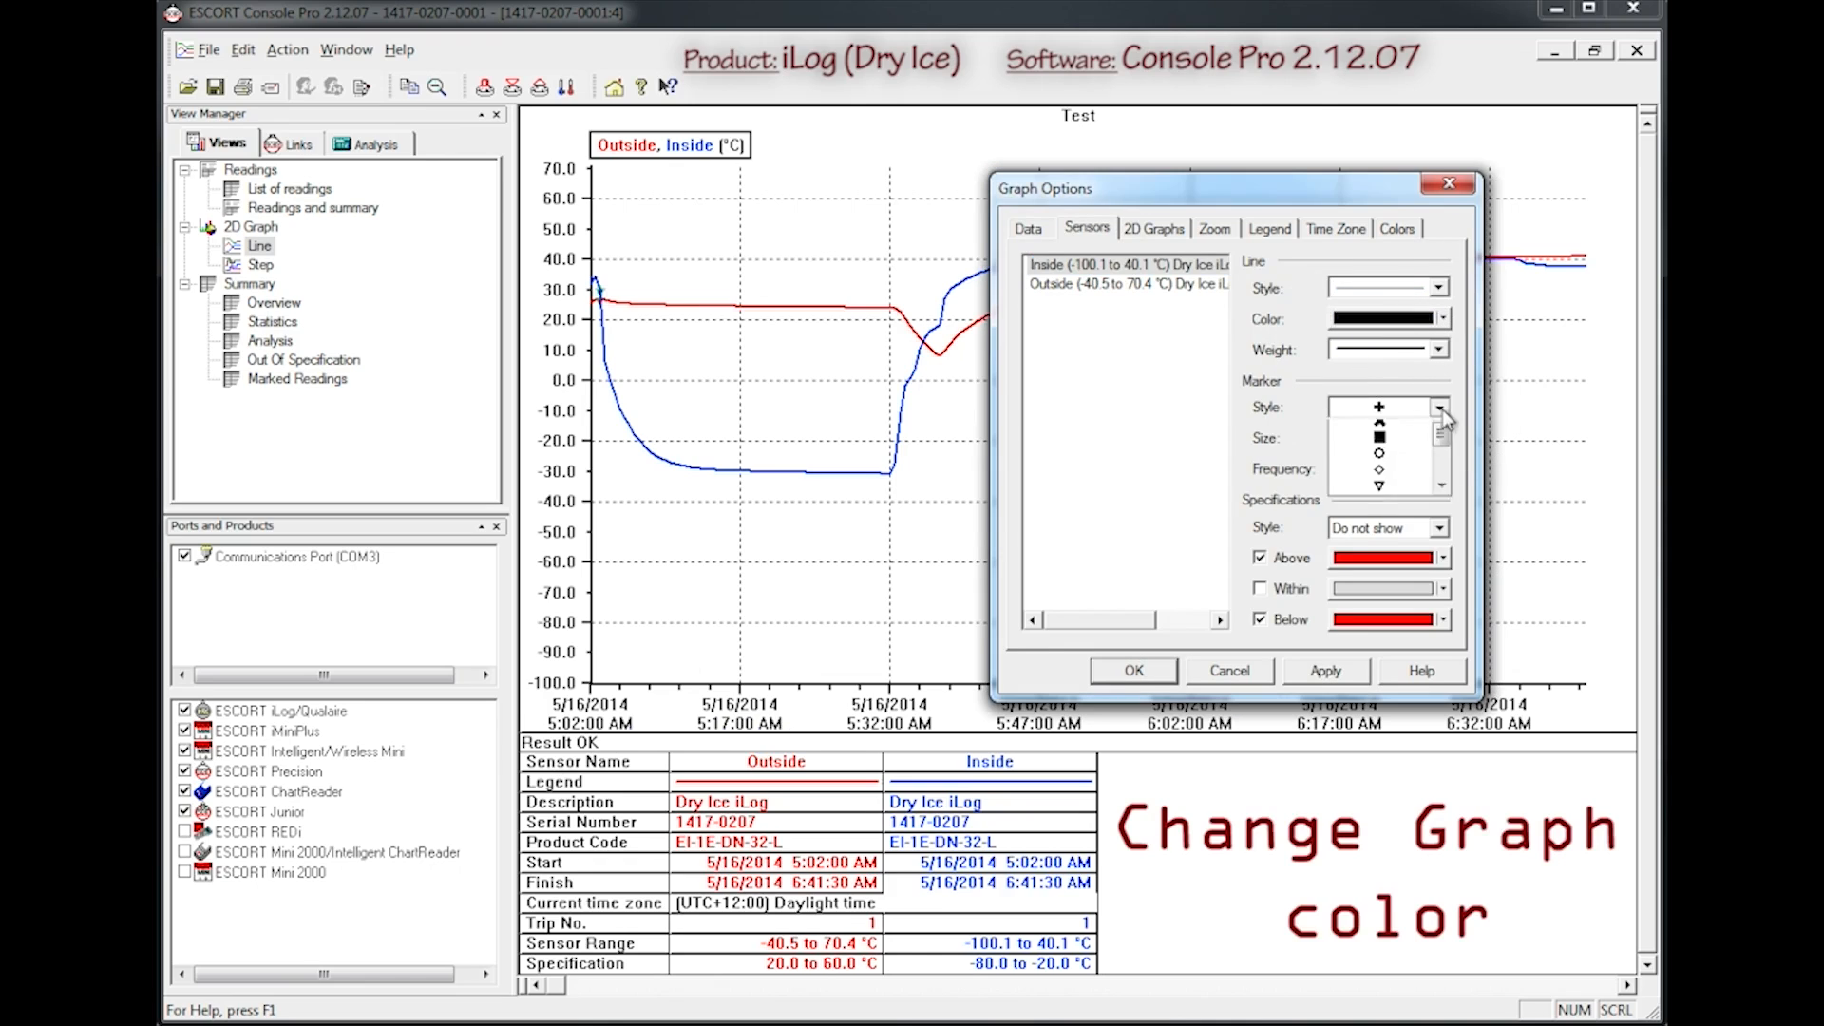
{"action": "left_click", "coordinate": [1440, 443]}
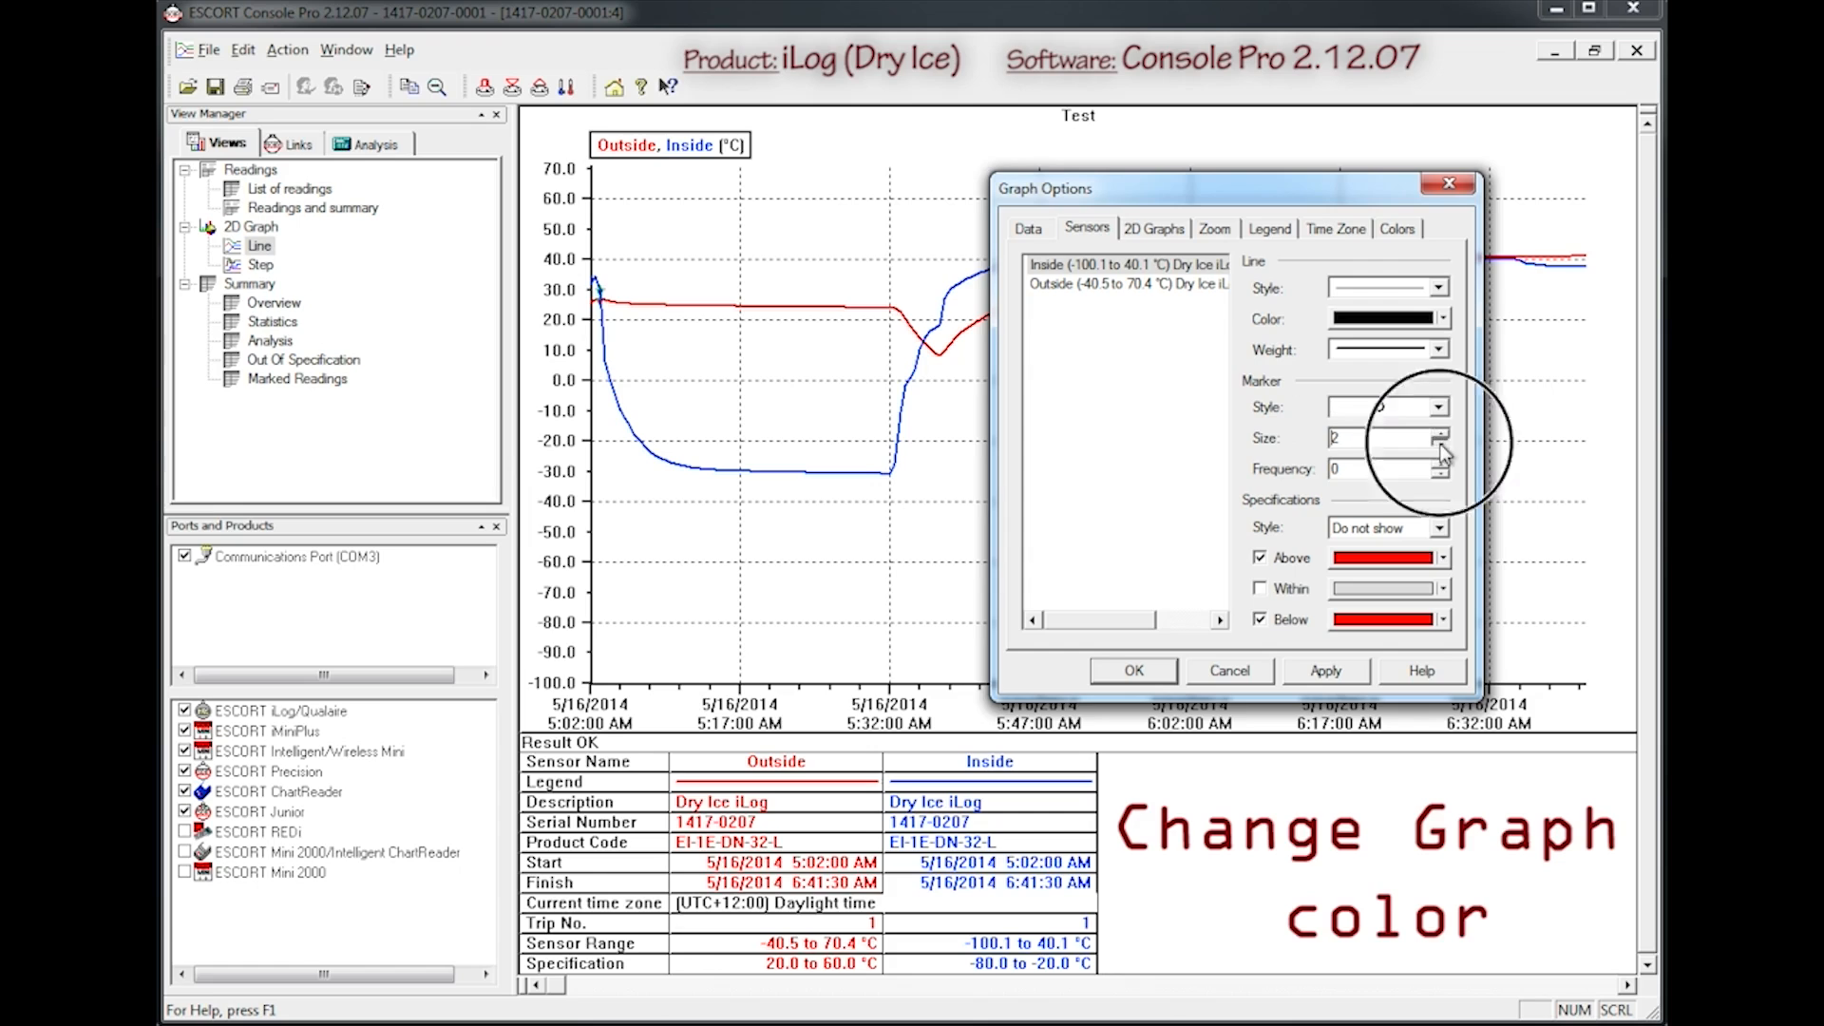
{"action": "left_click", "coordinate": [1359, 673]}
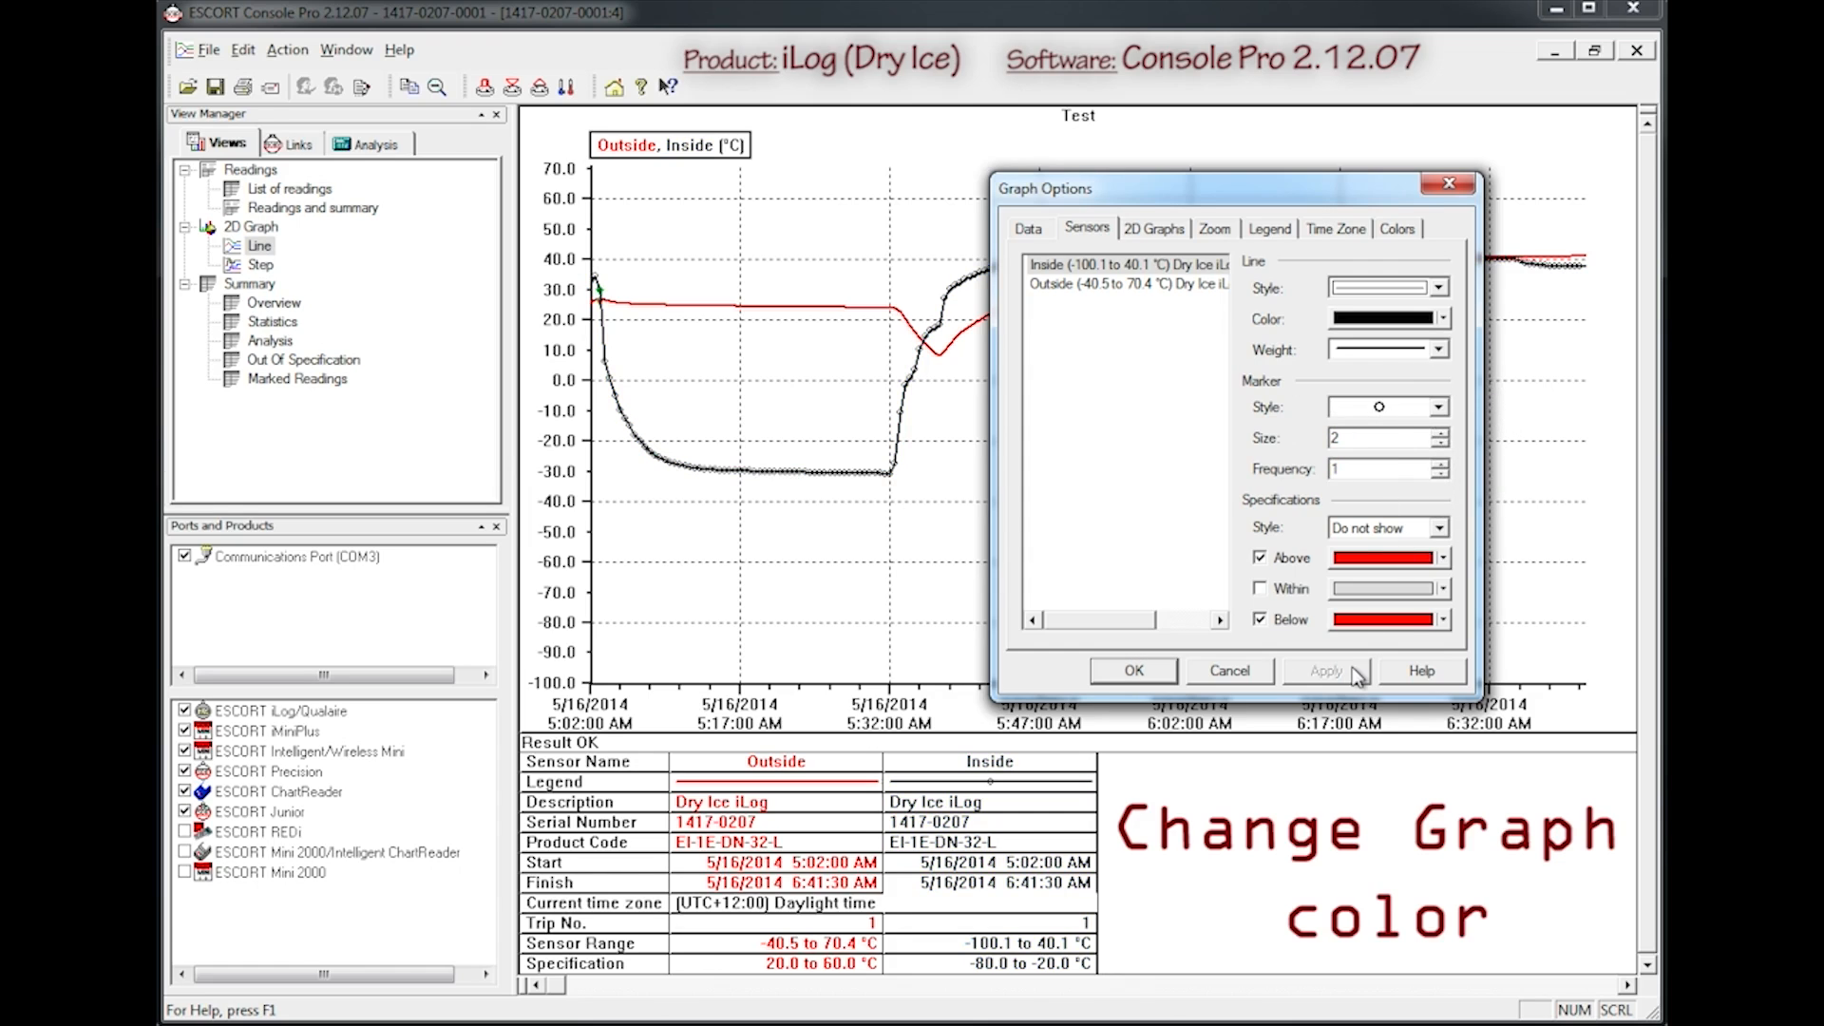
- Format the Outside sensor with a magenta line and X markers of size 2 and frequency 1
{"action": "left_click", "coordinate": [1129, 284]}
{"action": "left_click", "coordinate": [1442, 318]}
{"action": "left_click", "coordinate": [1360, 432]}
{"action": "left_click", "coordinate": [1440, 408]}
{"action": "left_click", "coordinate": [1411, 457]}
{"action": "left_click", "coordinate": [1441, 464]}
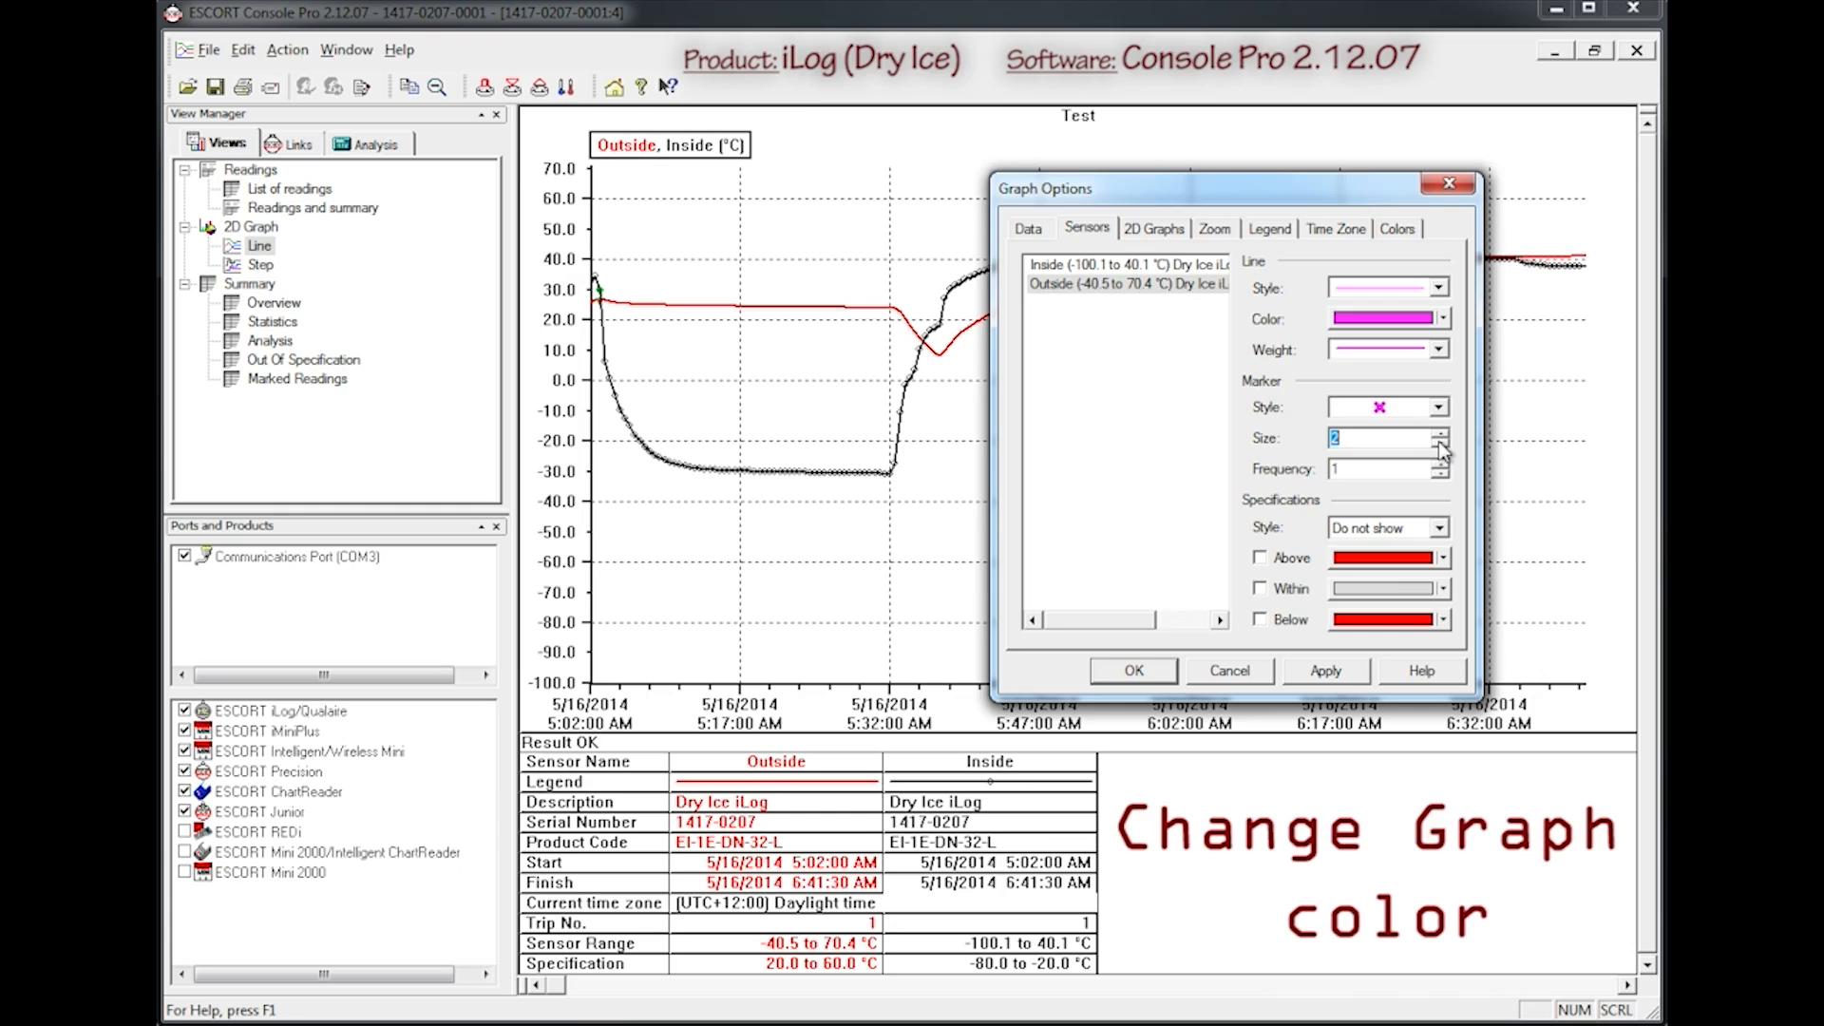
- Show the Outside sensor's specifications as lines with Above, Within and Below enabled, and apply the settings
{"action": "left_click", "coordinate": [1420, 528]}
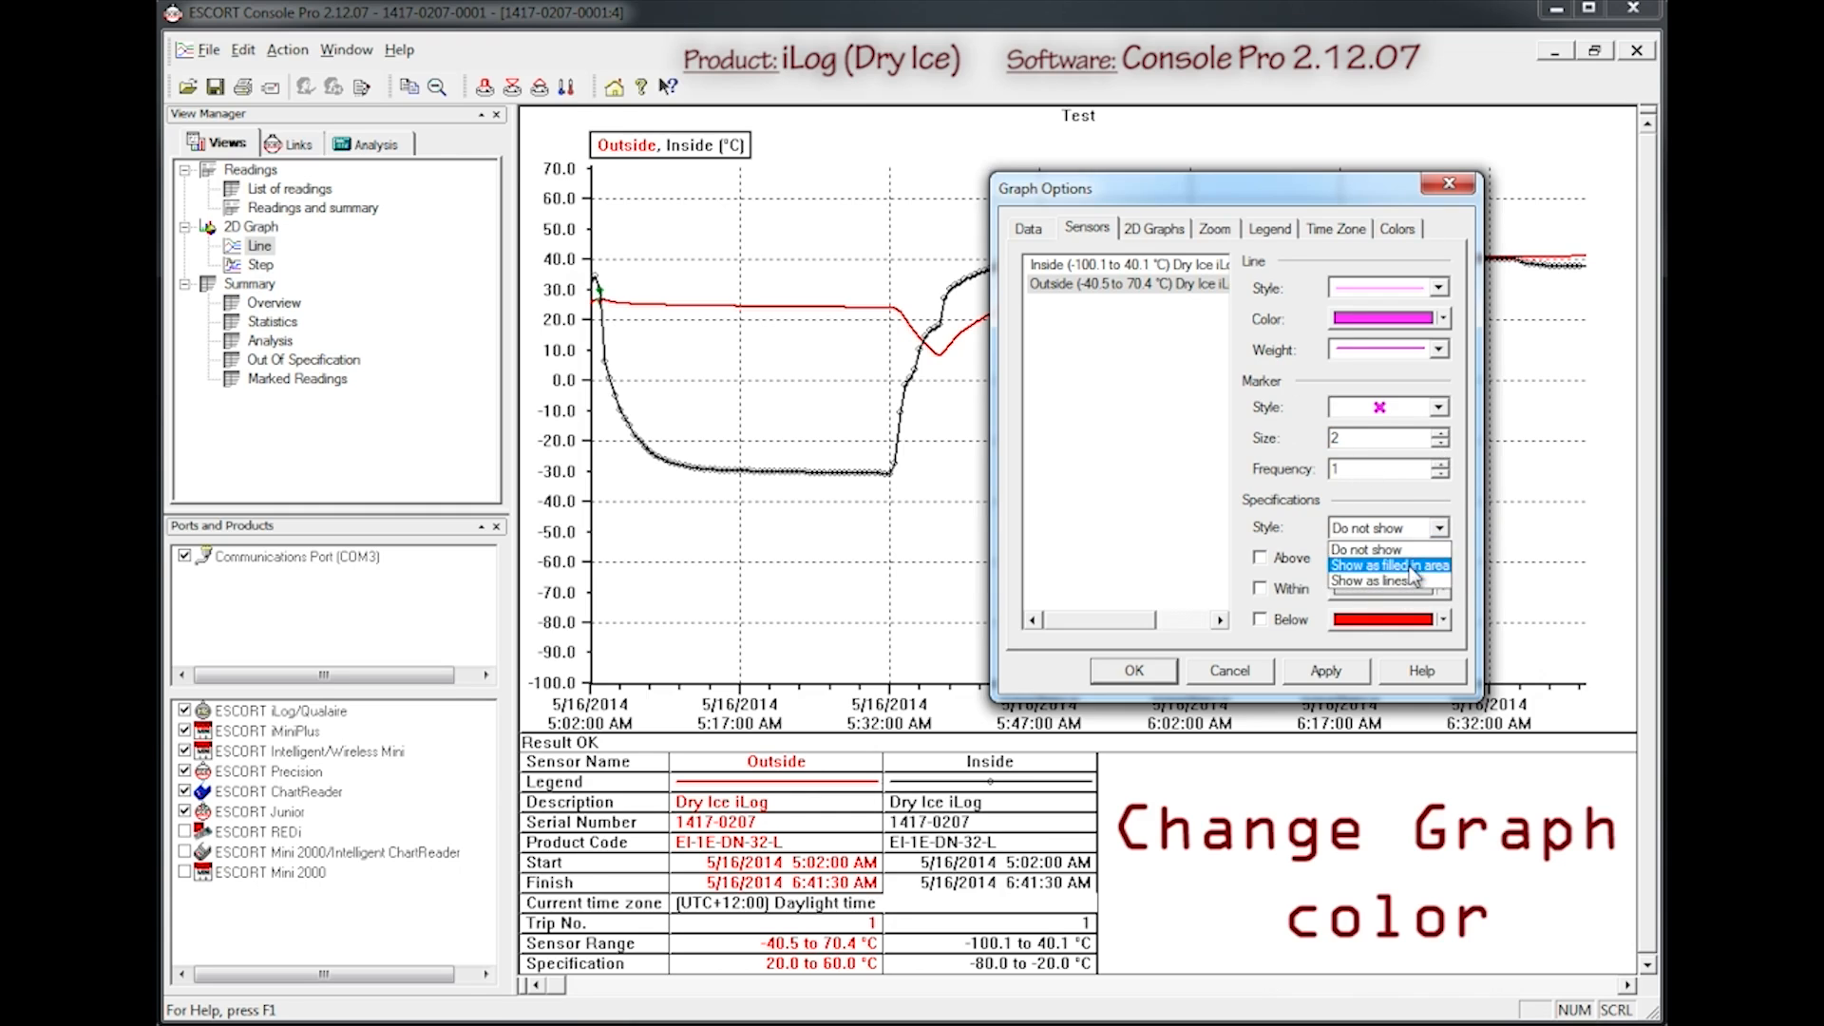
{"action": "left_click", "coordinate": [1411, 582]}
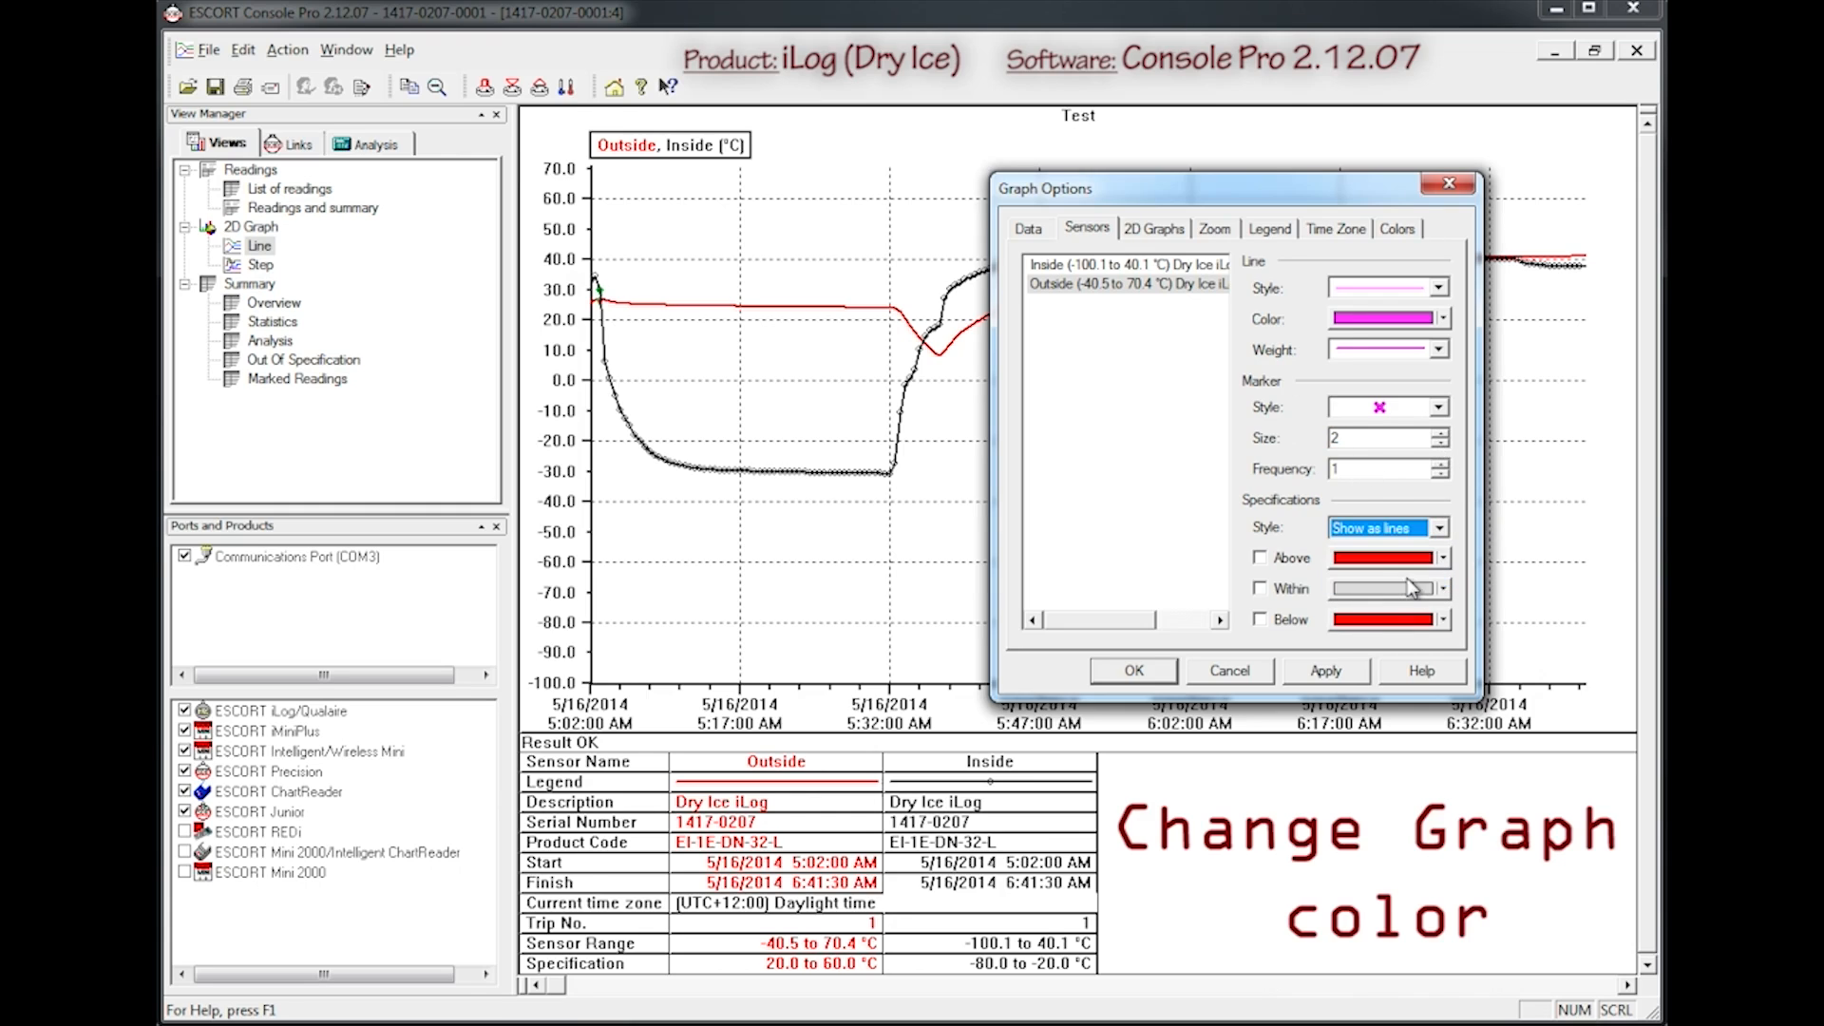
{"action": "left_click", "coordinate": [1263, 558]}
{"action": "left_click", "coordinate": [1260, 589]}
{"action": "left_click", "coordinate": [1260, 619]}
{"action": "left_click", "coordinate": [1302, 672]}
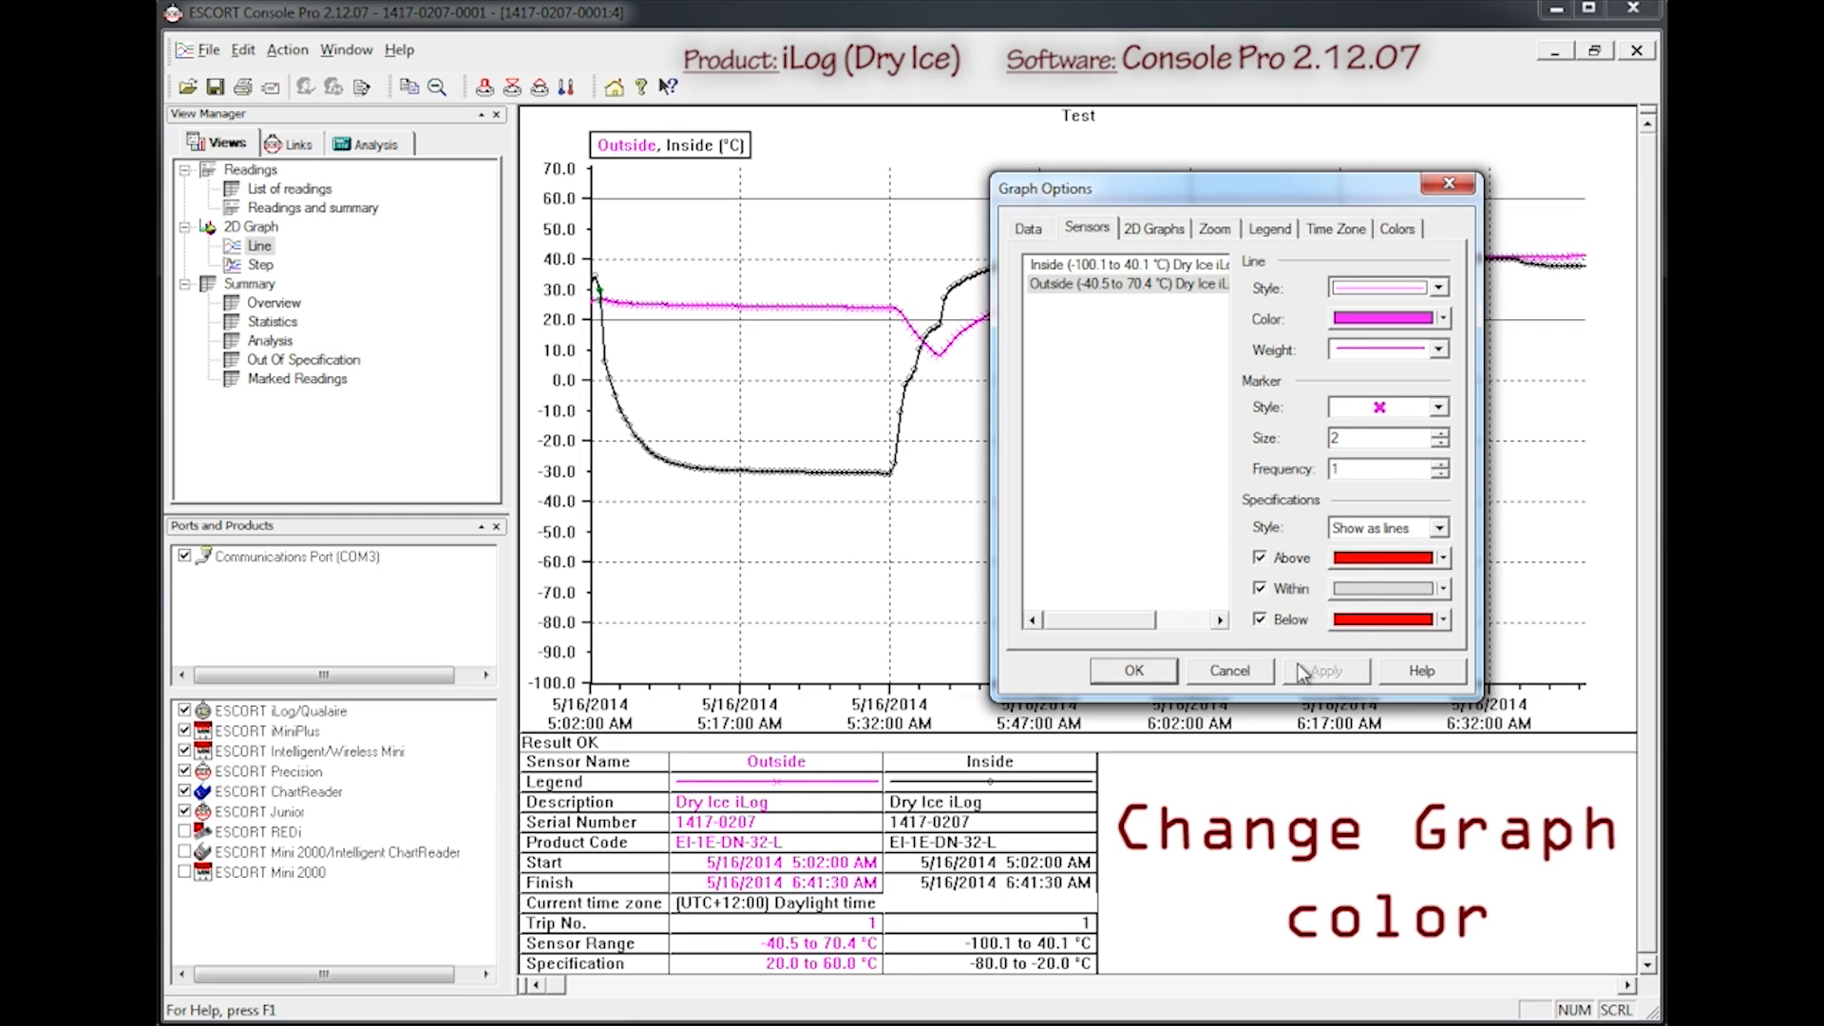
- Enable the Inside sensor's Within specification, color Above red and Below bright green, and accept the graph options
{"action": "left_click", "coordinate": [1125, 265]}
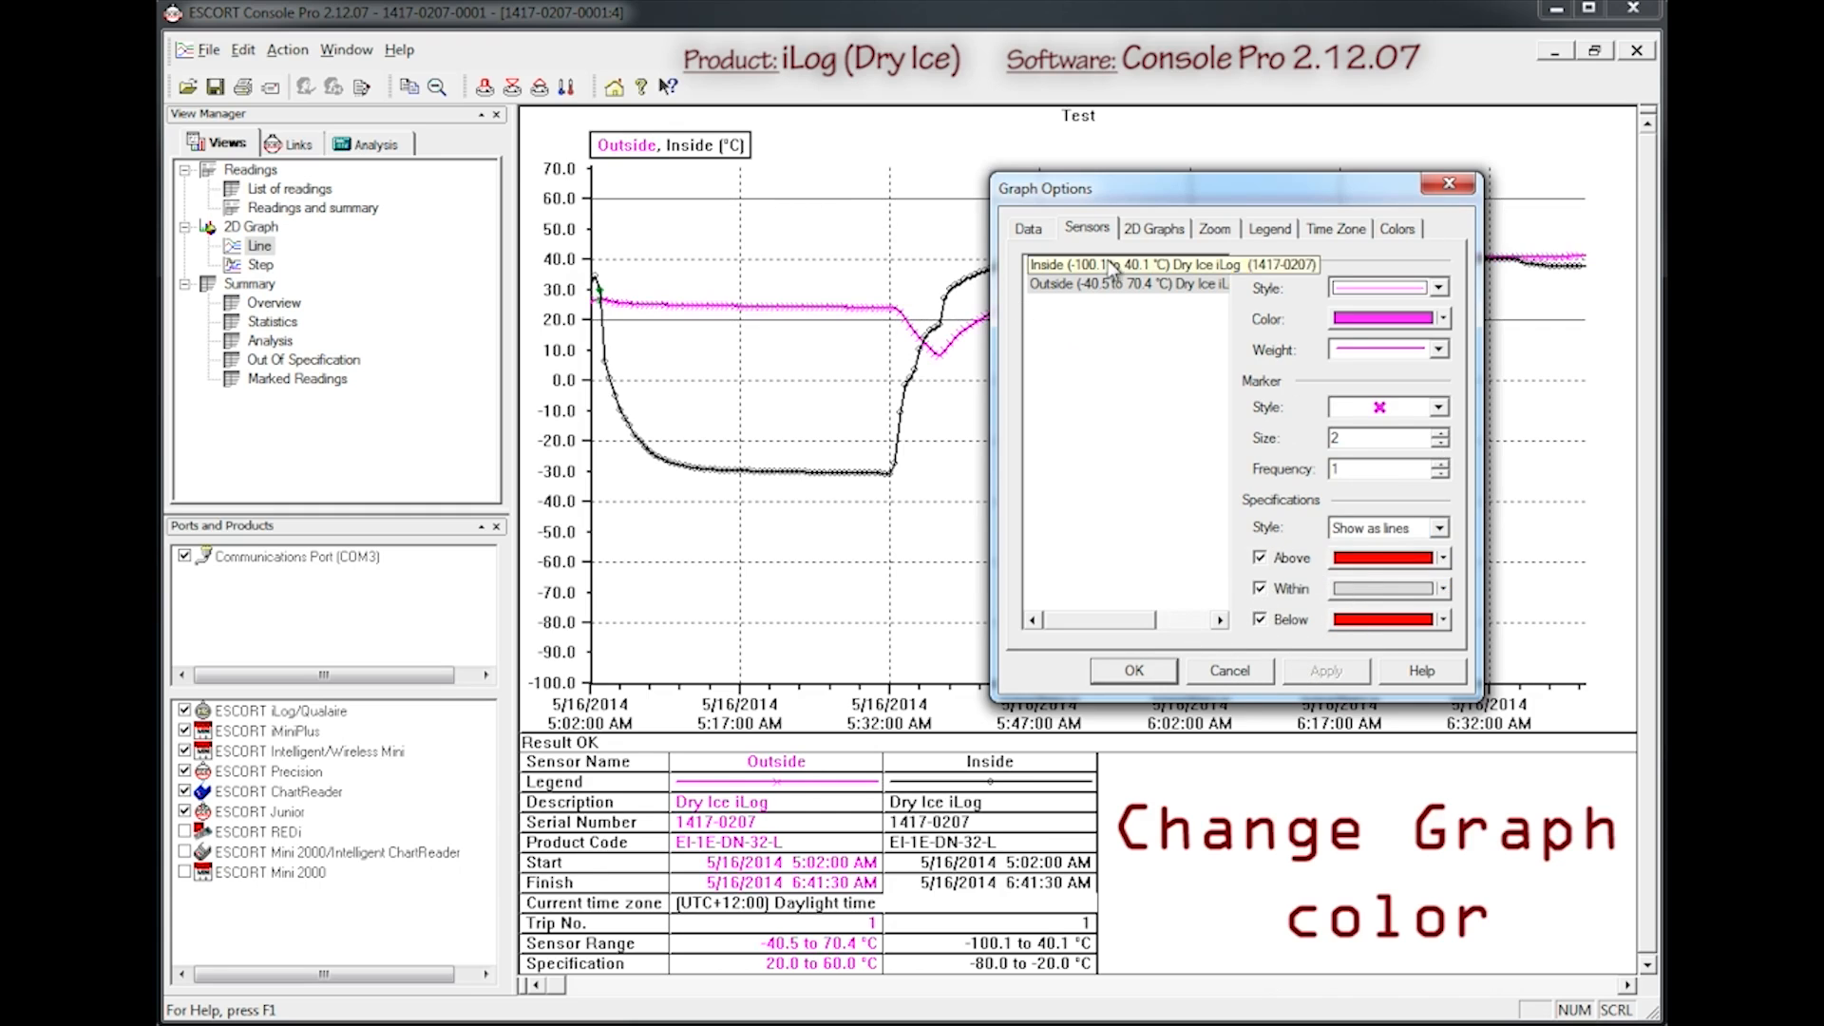
{"action": "left_click", "coordinate": [1258, 589]}
{"action": "left_click", "coordinate": [1443, 558]}
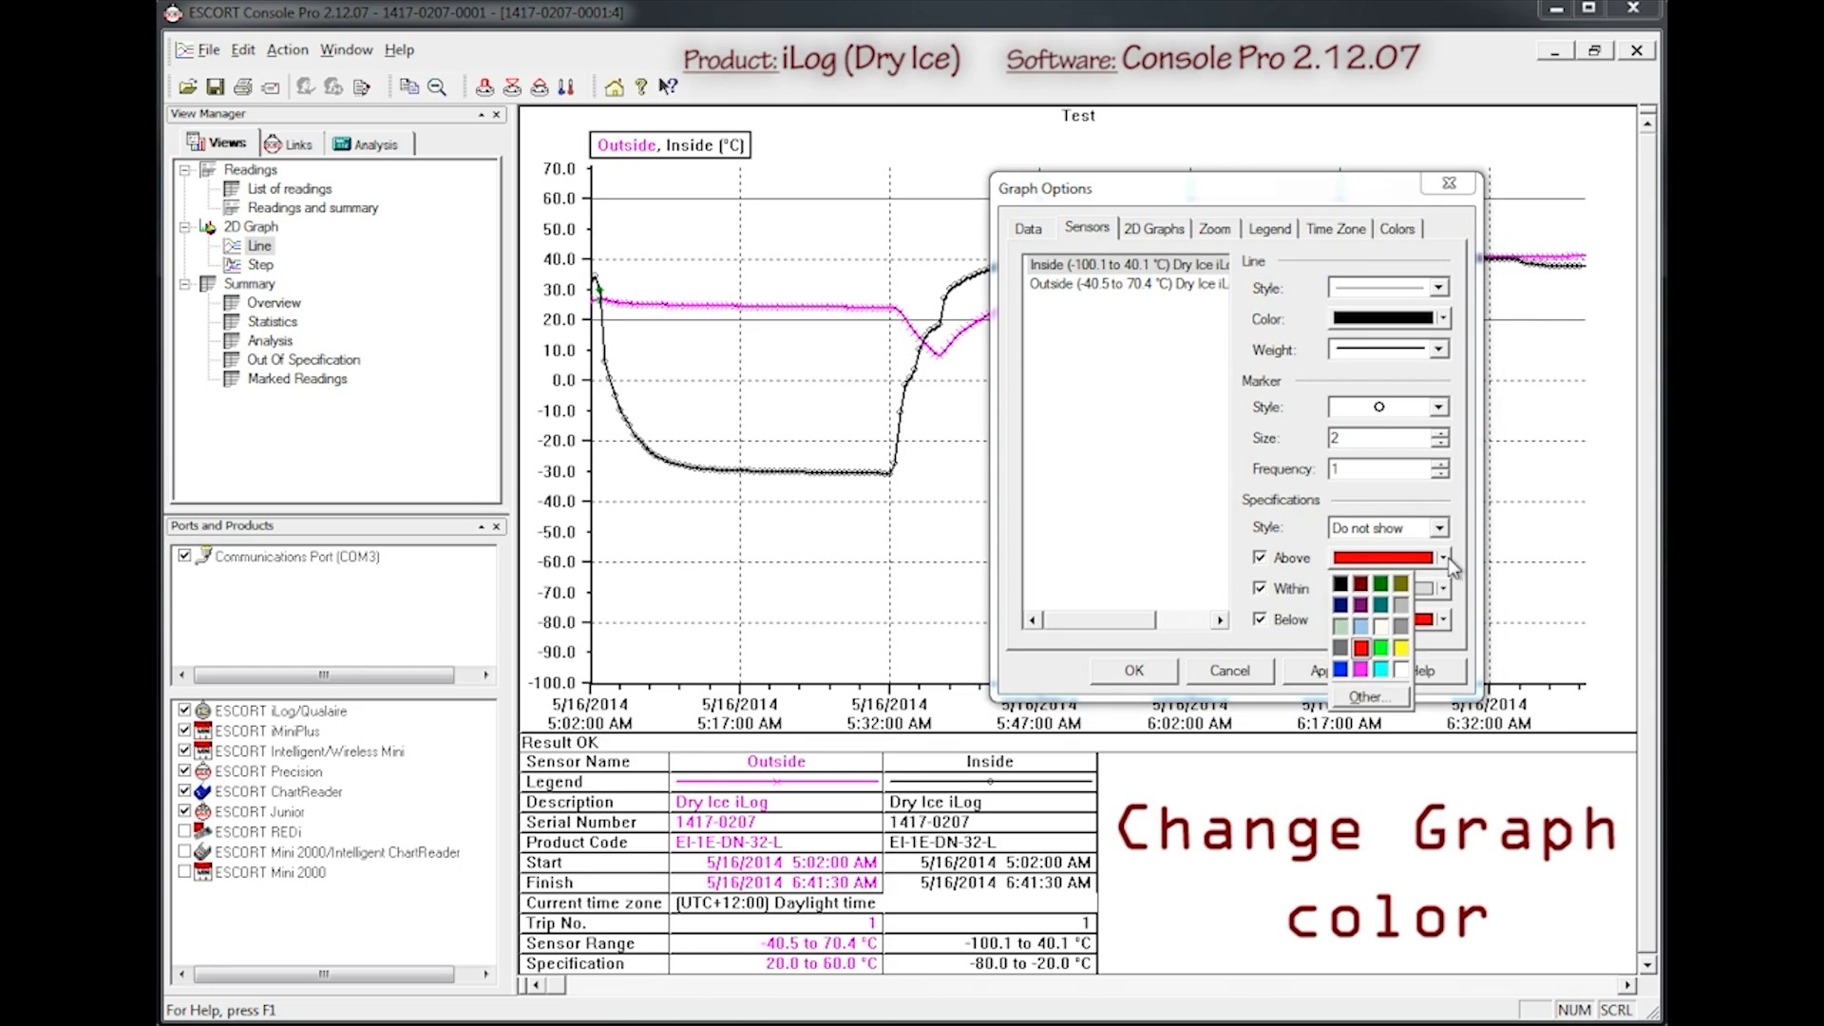
{"action": "left_click", "coordinate": [1384, 593]}
{"action": "left_click", "coordinate": [1443, 558]}
{"action": "left_click", "coordinate": [1361, 648]}
{"action": "left_click", "coordinate": [1443, 620]}
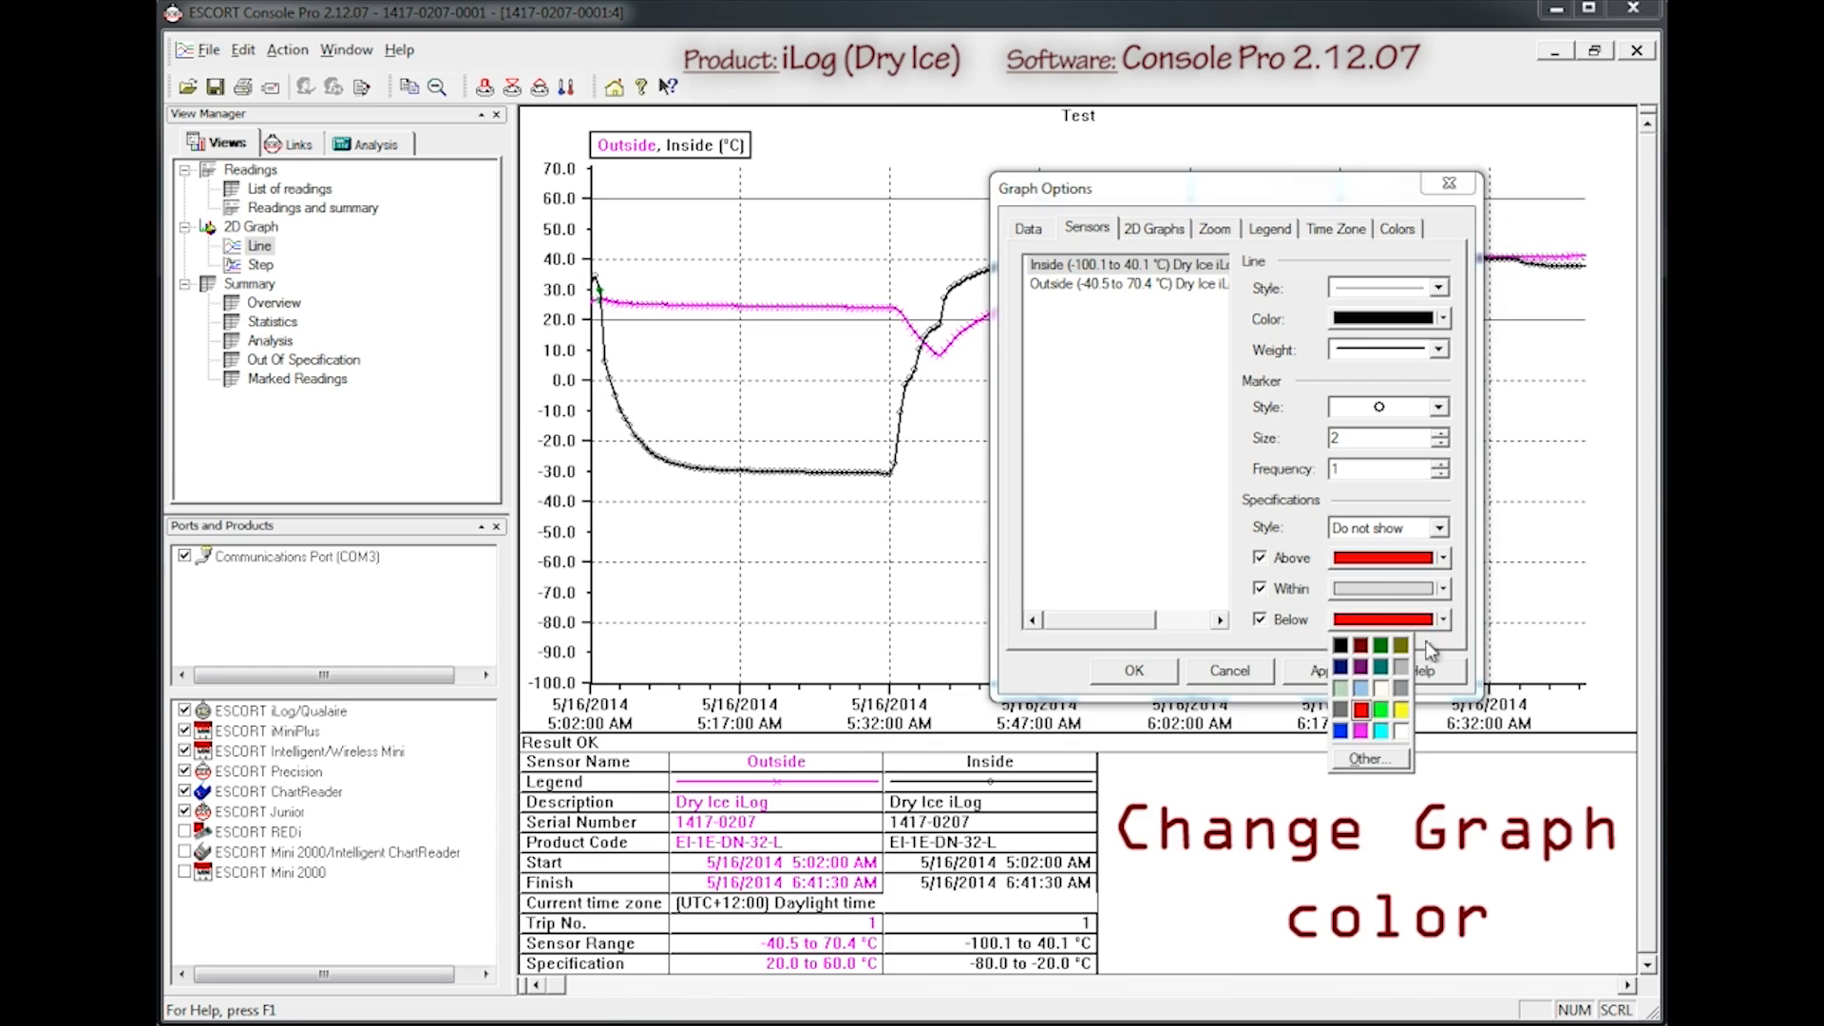
{"action": "left_click", "coordinate": [1380, 709]}
{"action": "left_click", "coordinate": [1135, 671]}
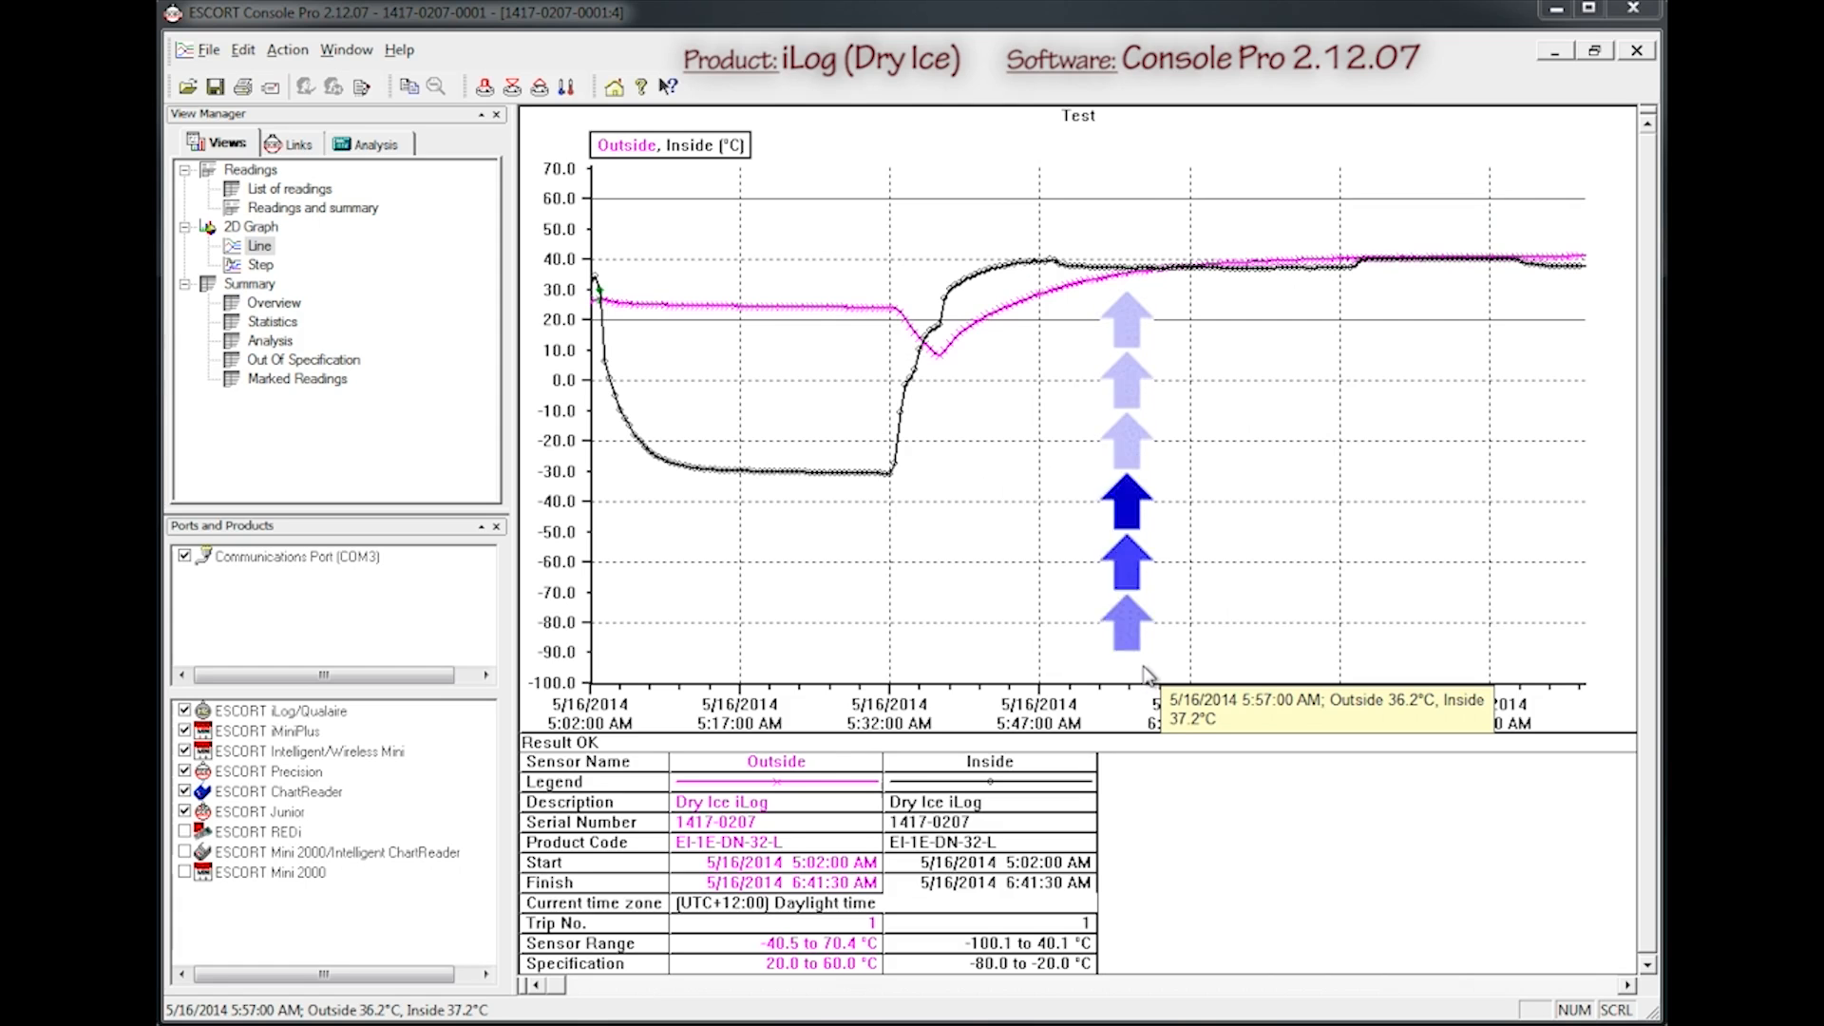
- Zoom in on the graph around the temperature curves and release the zoom selection
{"action": "left_click_drag", "start_coordinate": [1161, 214], "coordinate": [1202, 285]}
{"action": "right_click", "coordinate": [1170, 304]}
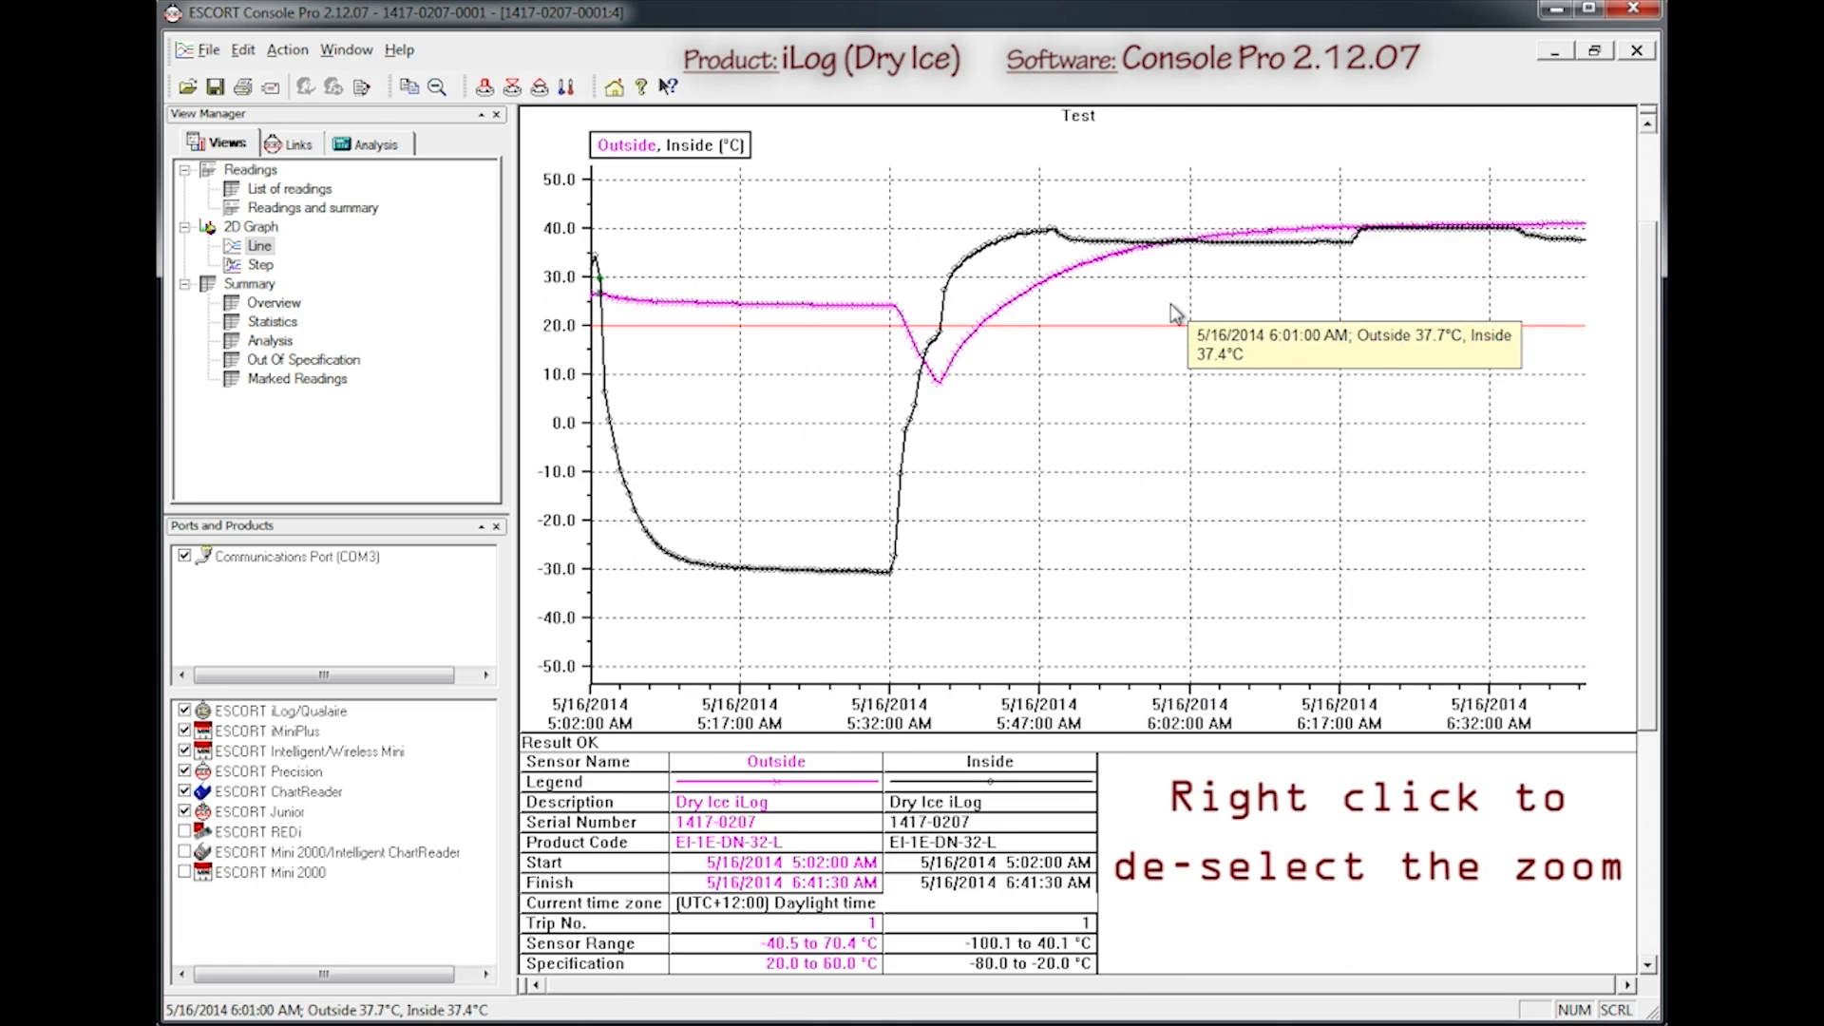
- Set the 2D graph's vertical axis to Fill to the left, border colors to Use default colors and axis limits to Alarm Limits, and apply
{"action": "left_click", "coordinate": [243, 49]}
{"action": "left_click", "coordinate": [285, 134]}
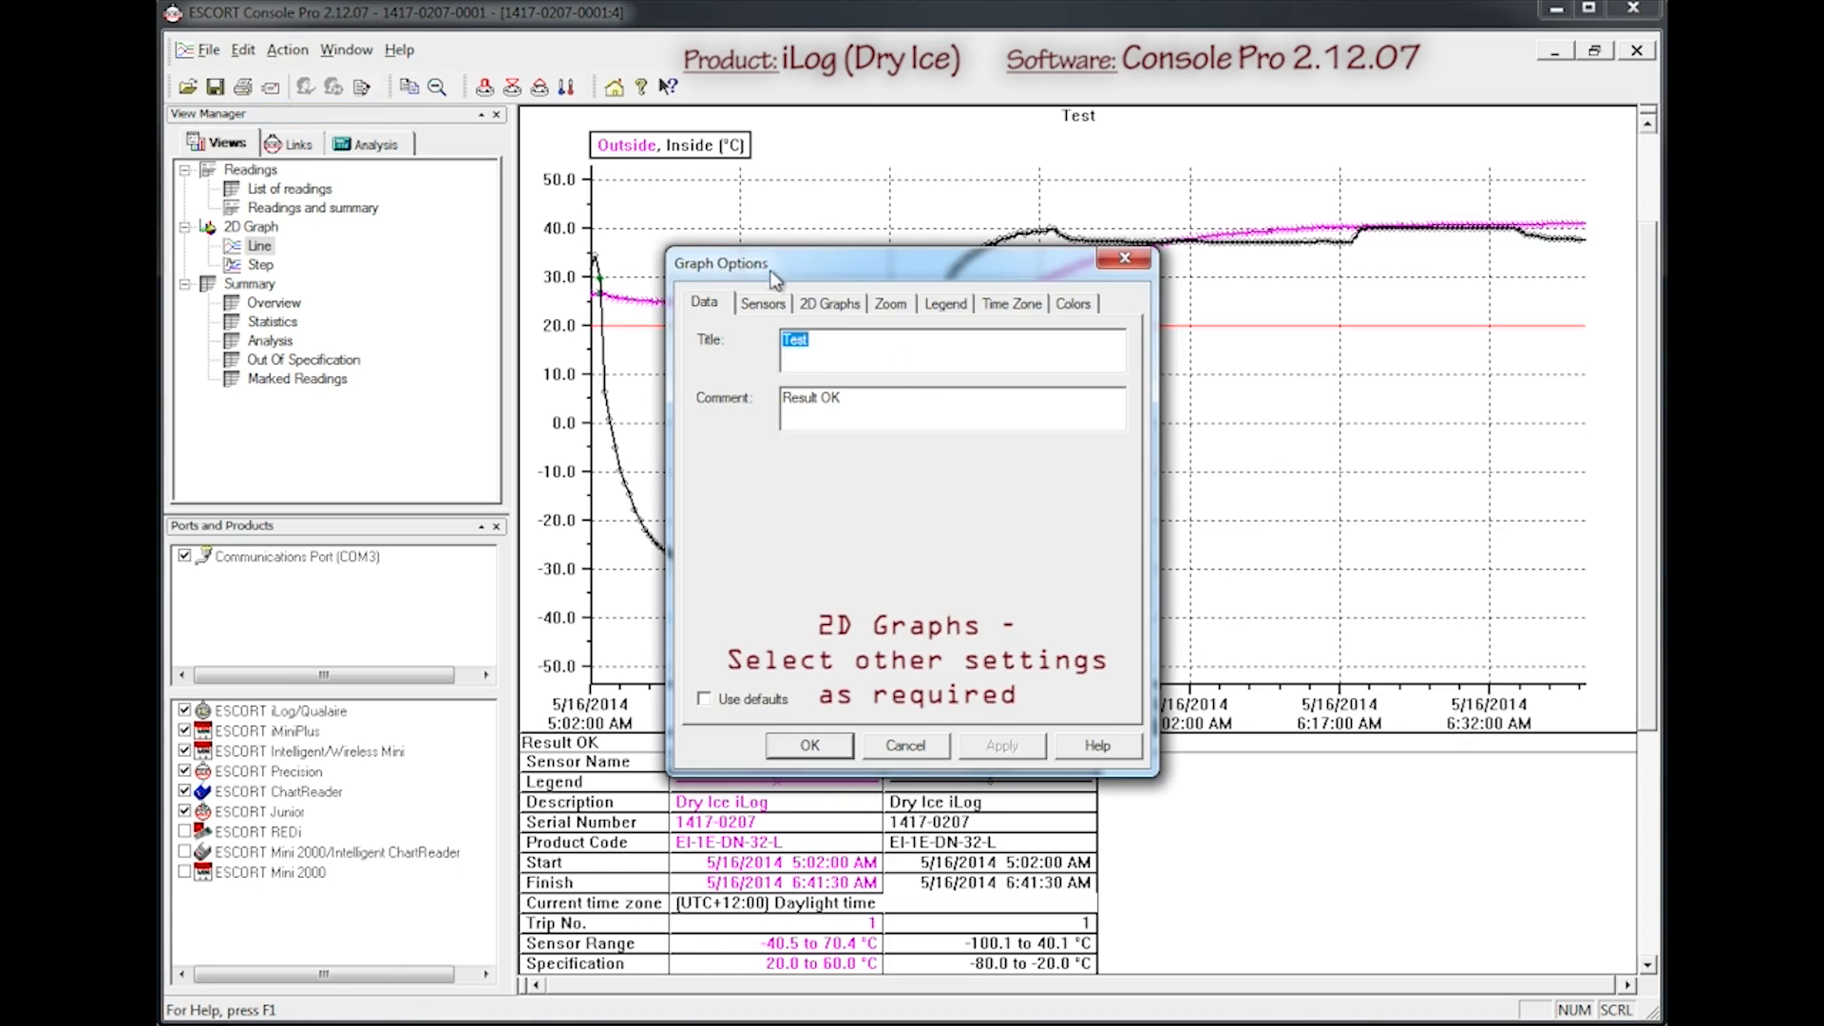
{"action": "left_click", "coordinate": [826, 304]}
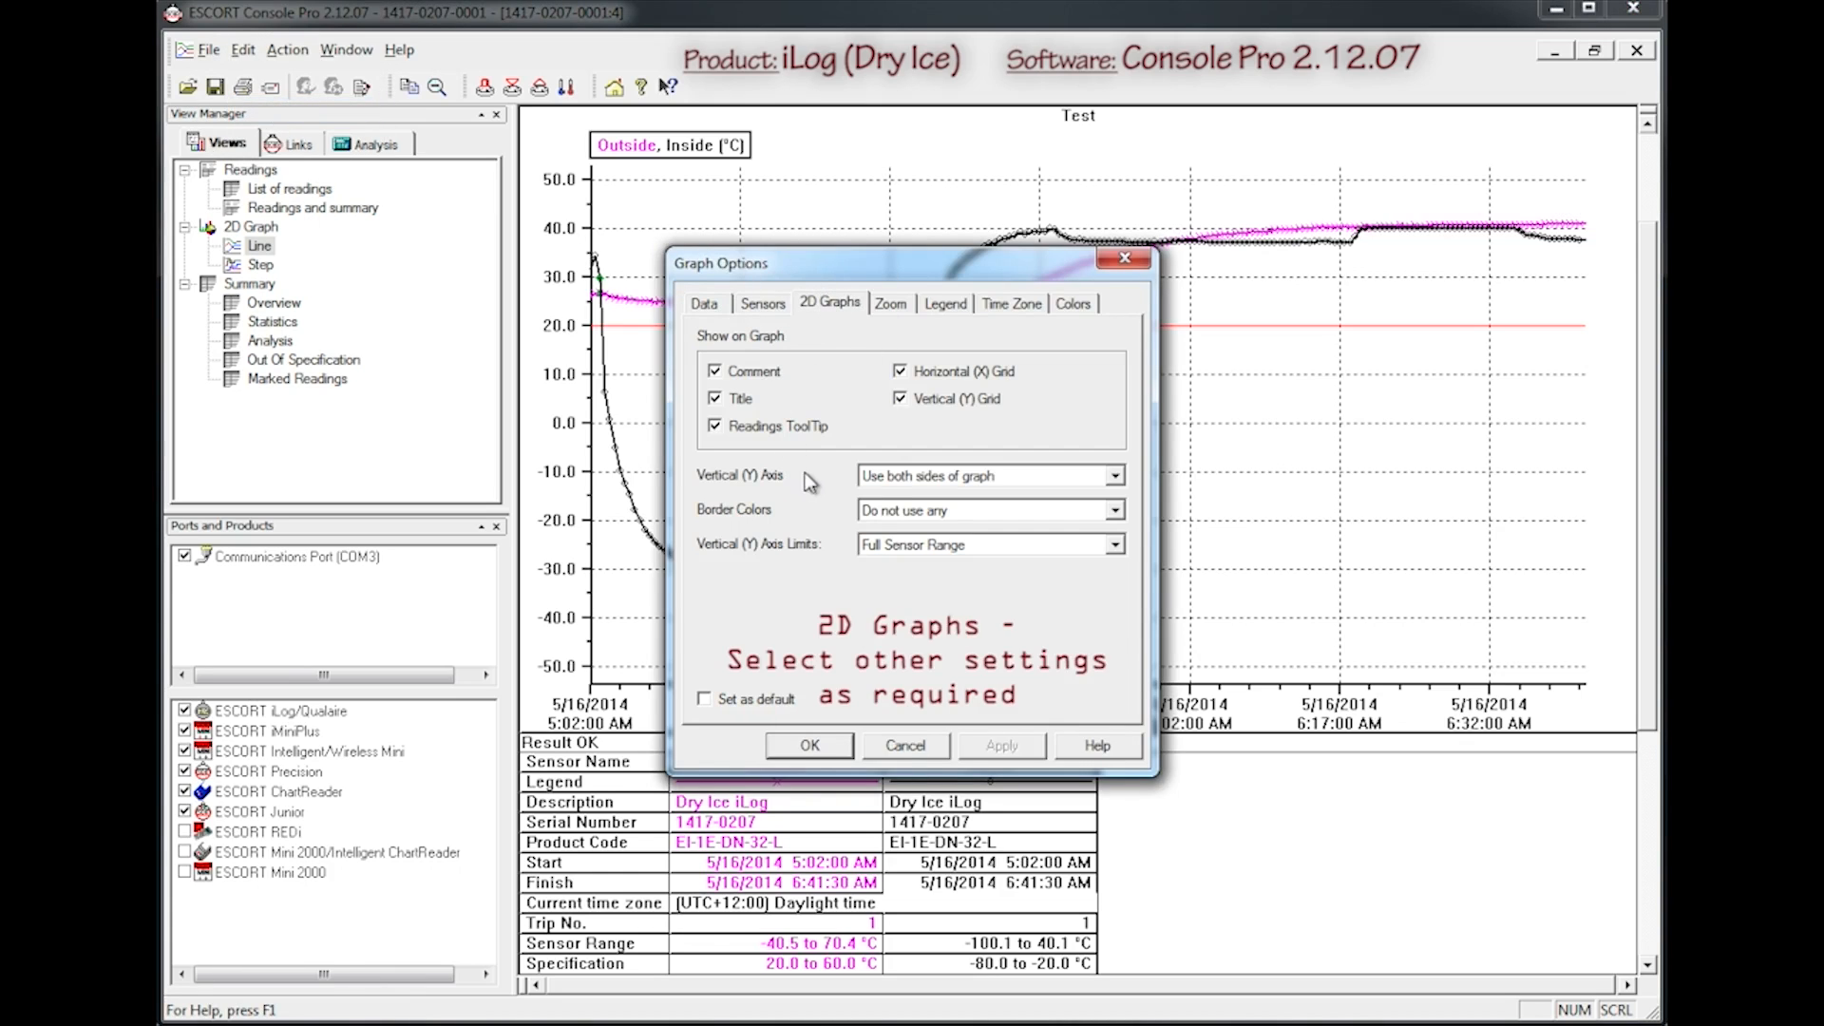
{"action": "left_click", "coordinate": [878, 484]}
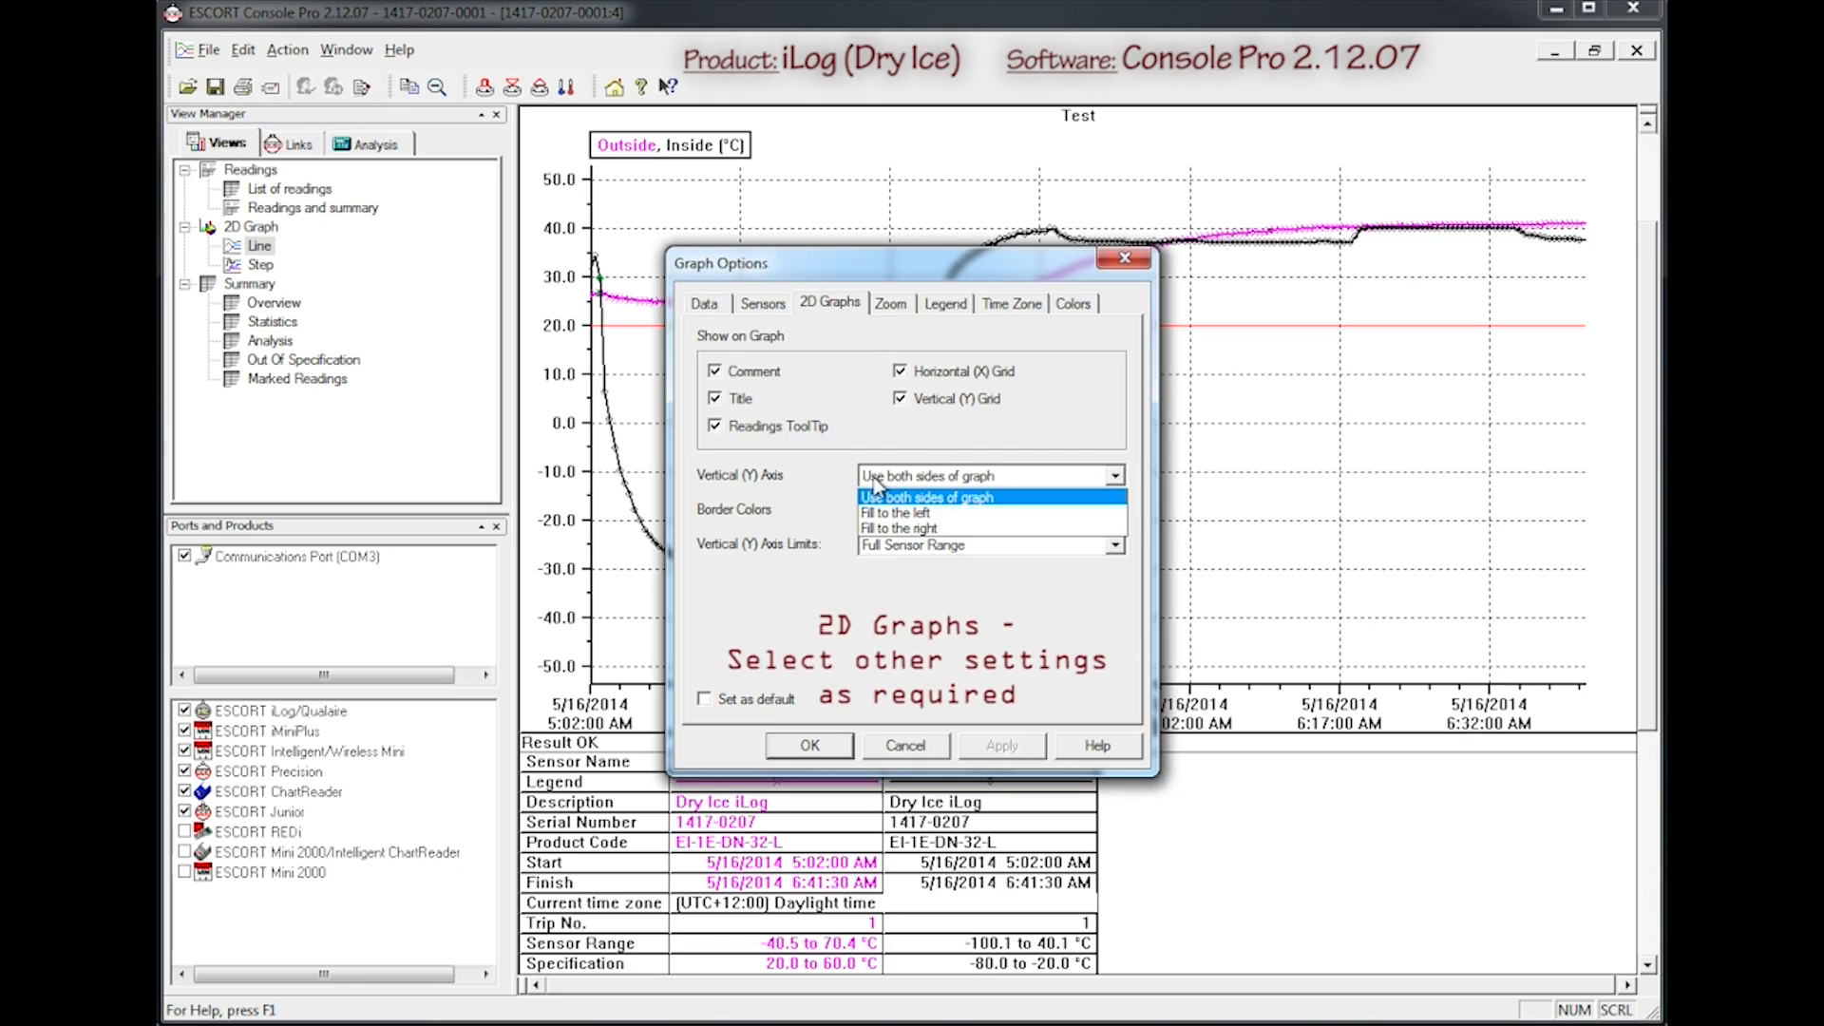
{"action": "left_click", "coordinate": [875, 485]}
{"action": "left_click", "coordinate": [895, 548]}
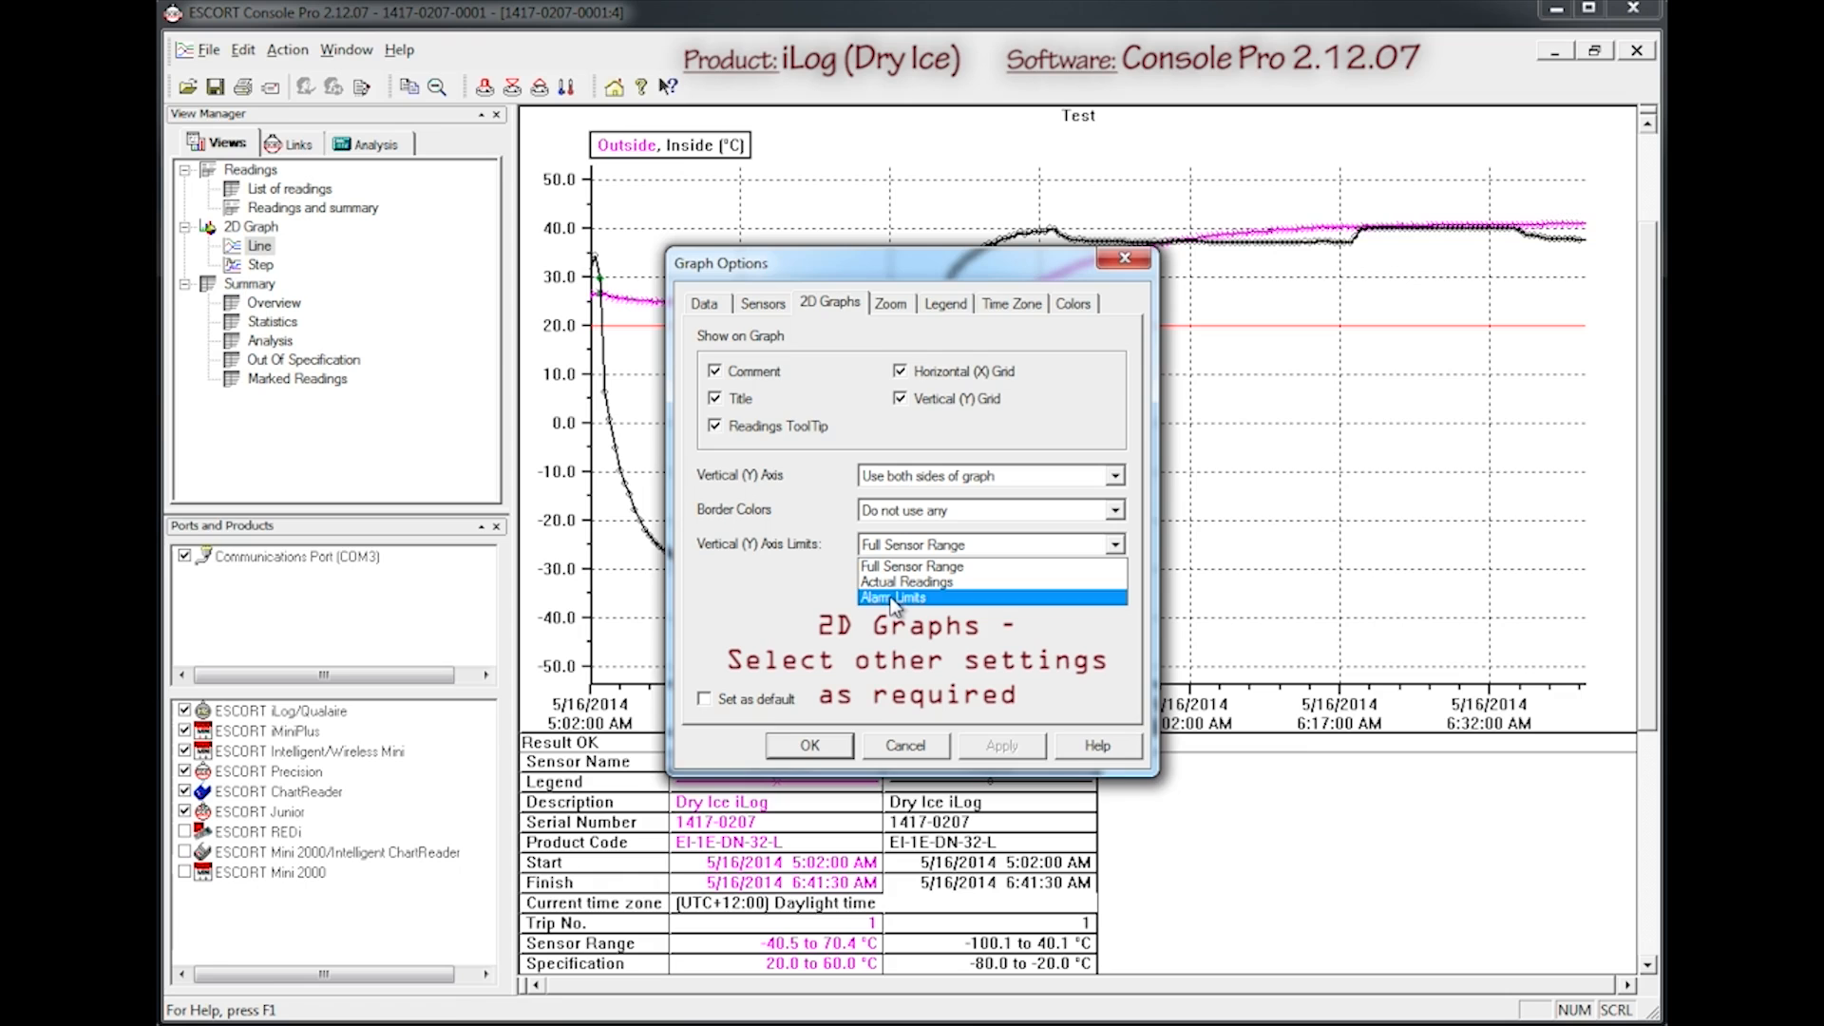
{"action": "left_click", "coordinate": [891, 598]}
{"action": "left_click", "coordinate": [987, 748]}
- Zoom the graph manually to a temperature range from -35 to 50 °C and apply it
{"action": "left_click_drag", "start_coordinate": [859, 272], "coordinate": [1334, 458]}
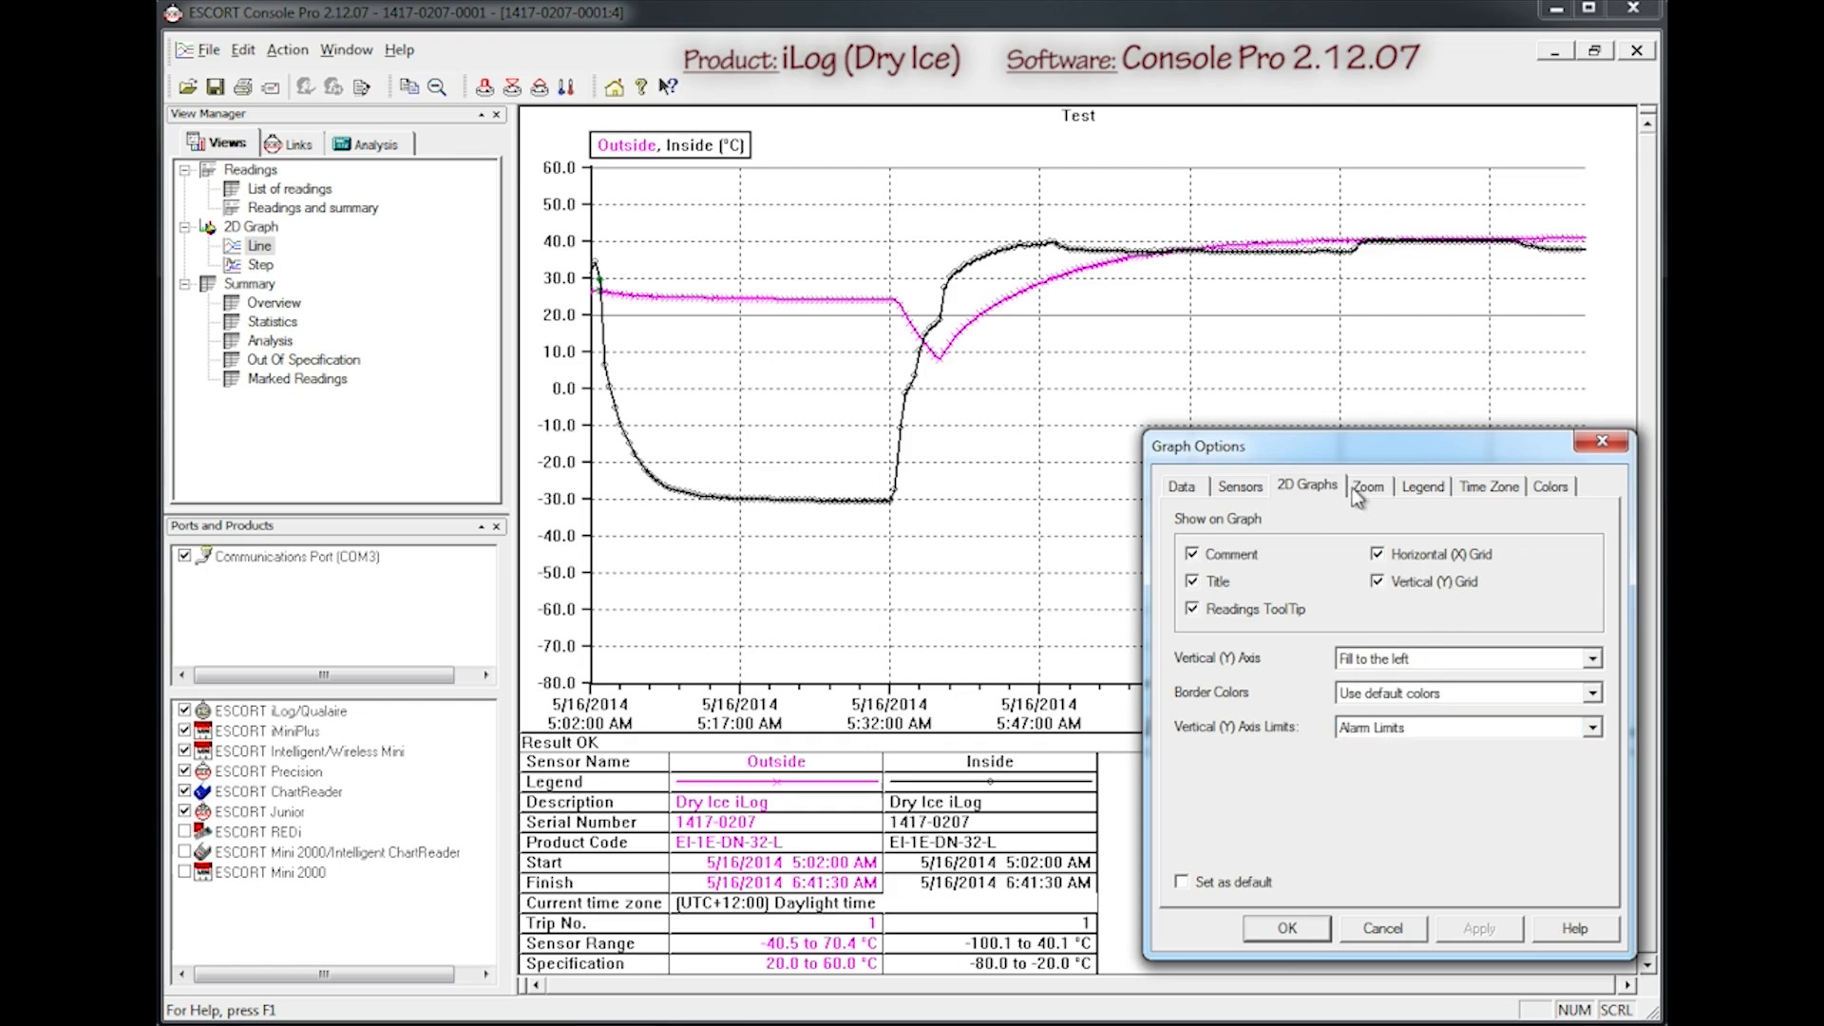
{"action": "left_click", "coordinate": [1362, 495]}
{"action": "type", "text": "50"}
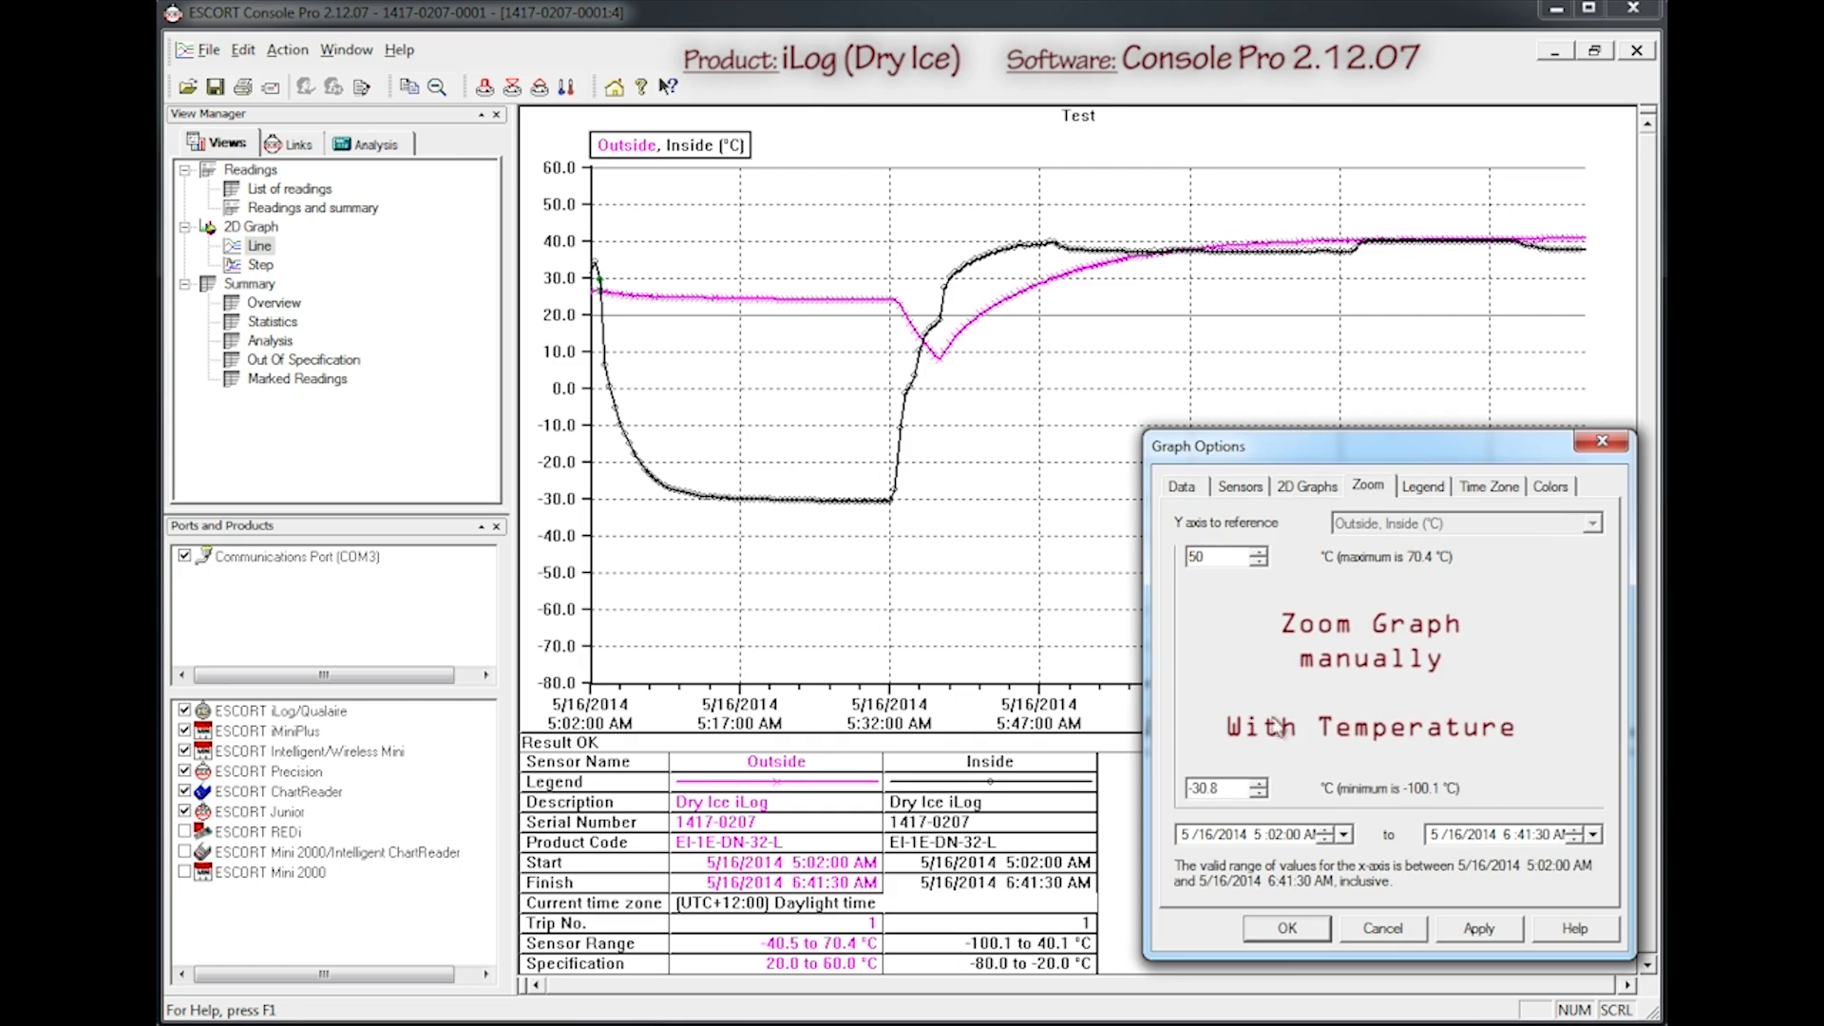
{"action": "type", "text": "-35"}
{"action": "left_click", "coordinate": [1485, 929]}
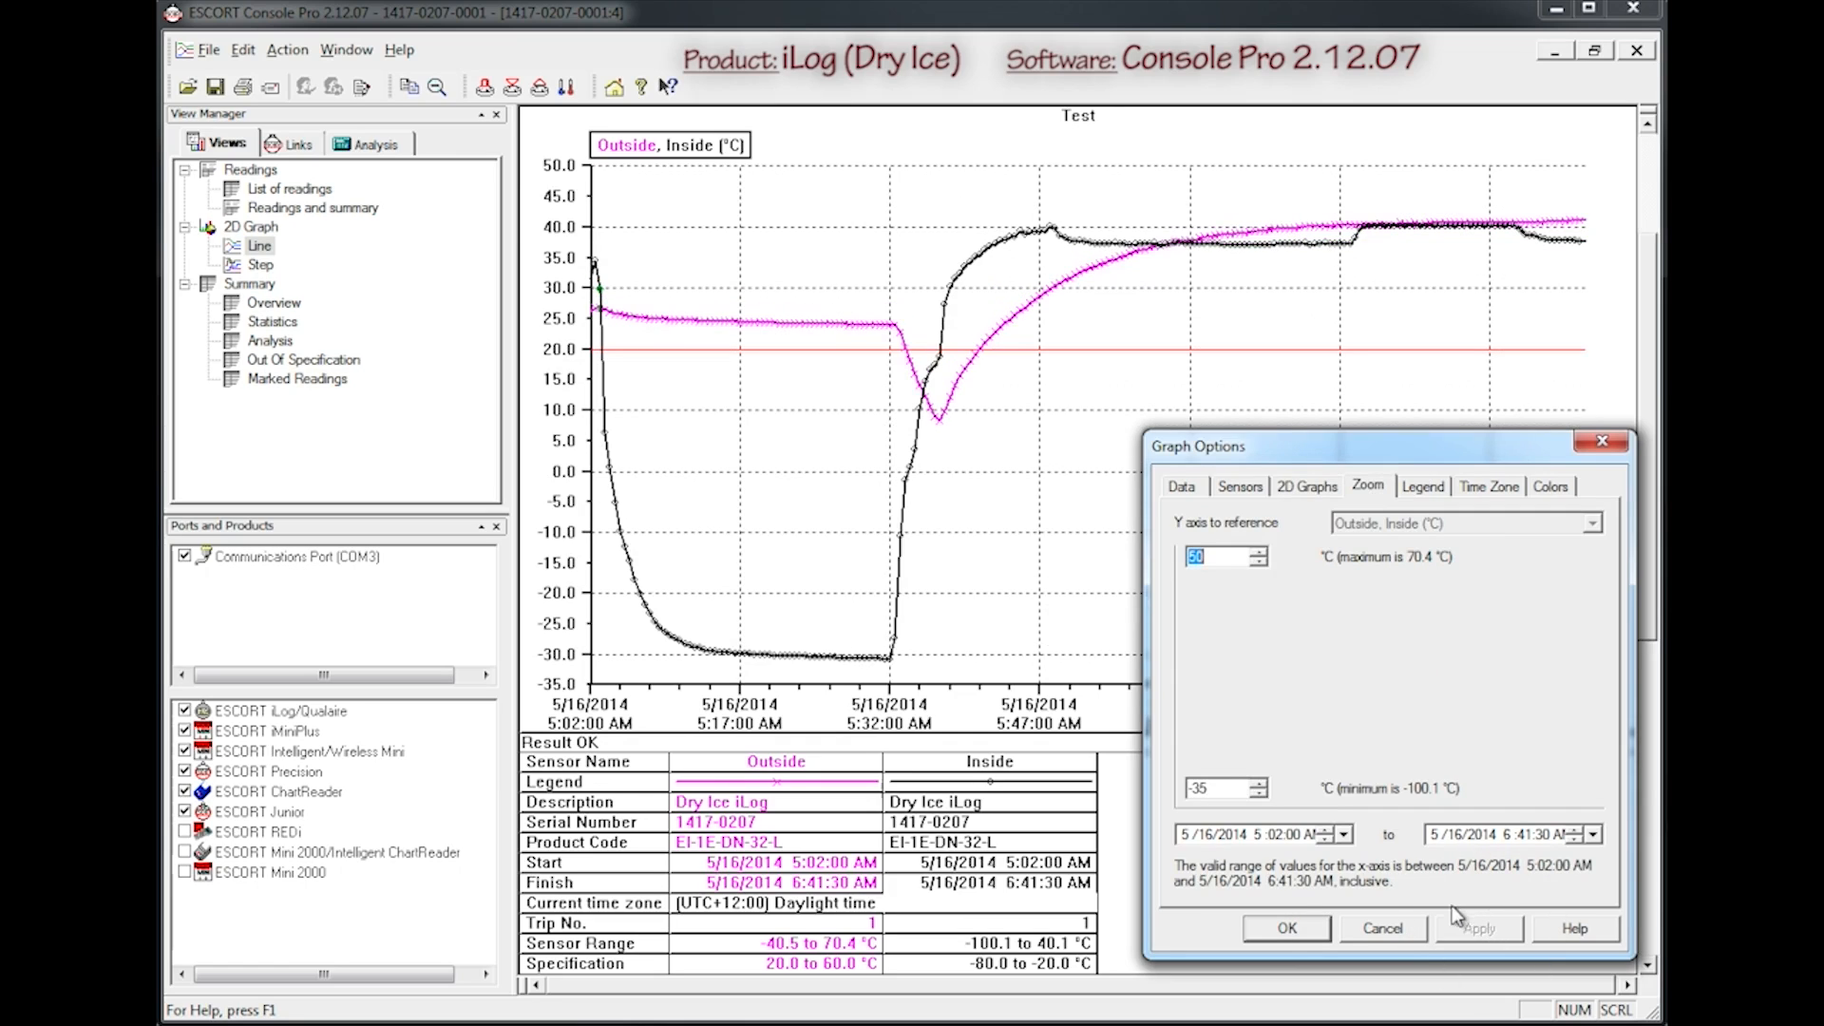
- Set the start of the graph's time range to 5/16/2014 6:00:30 AM and apply it
{"action": "left_click", "coordinate": [1256, 834]}
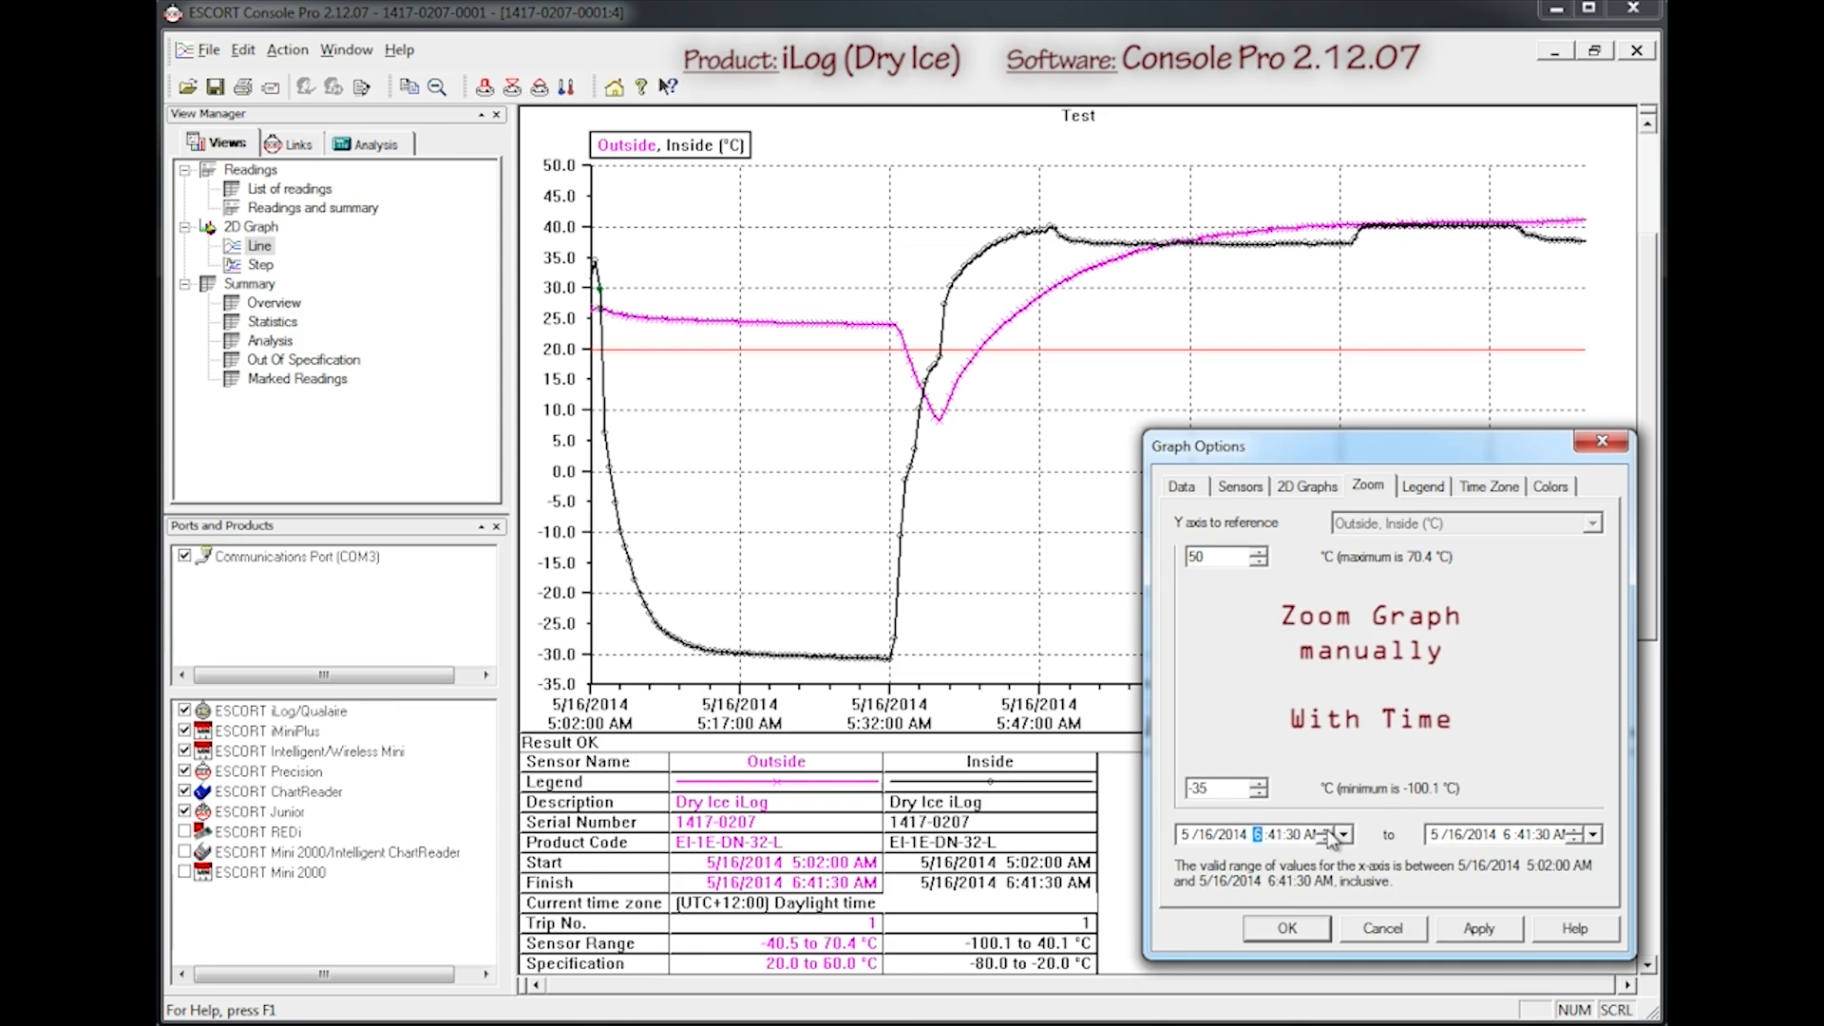
{"action": "left_click", "coordinate": [1278, 836]}
{"action": "type", "text": "00"}
{"action": "left_click", "coordinate": [1459, 927]}
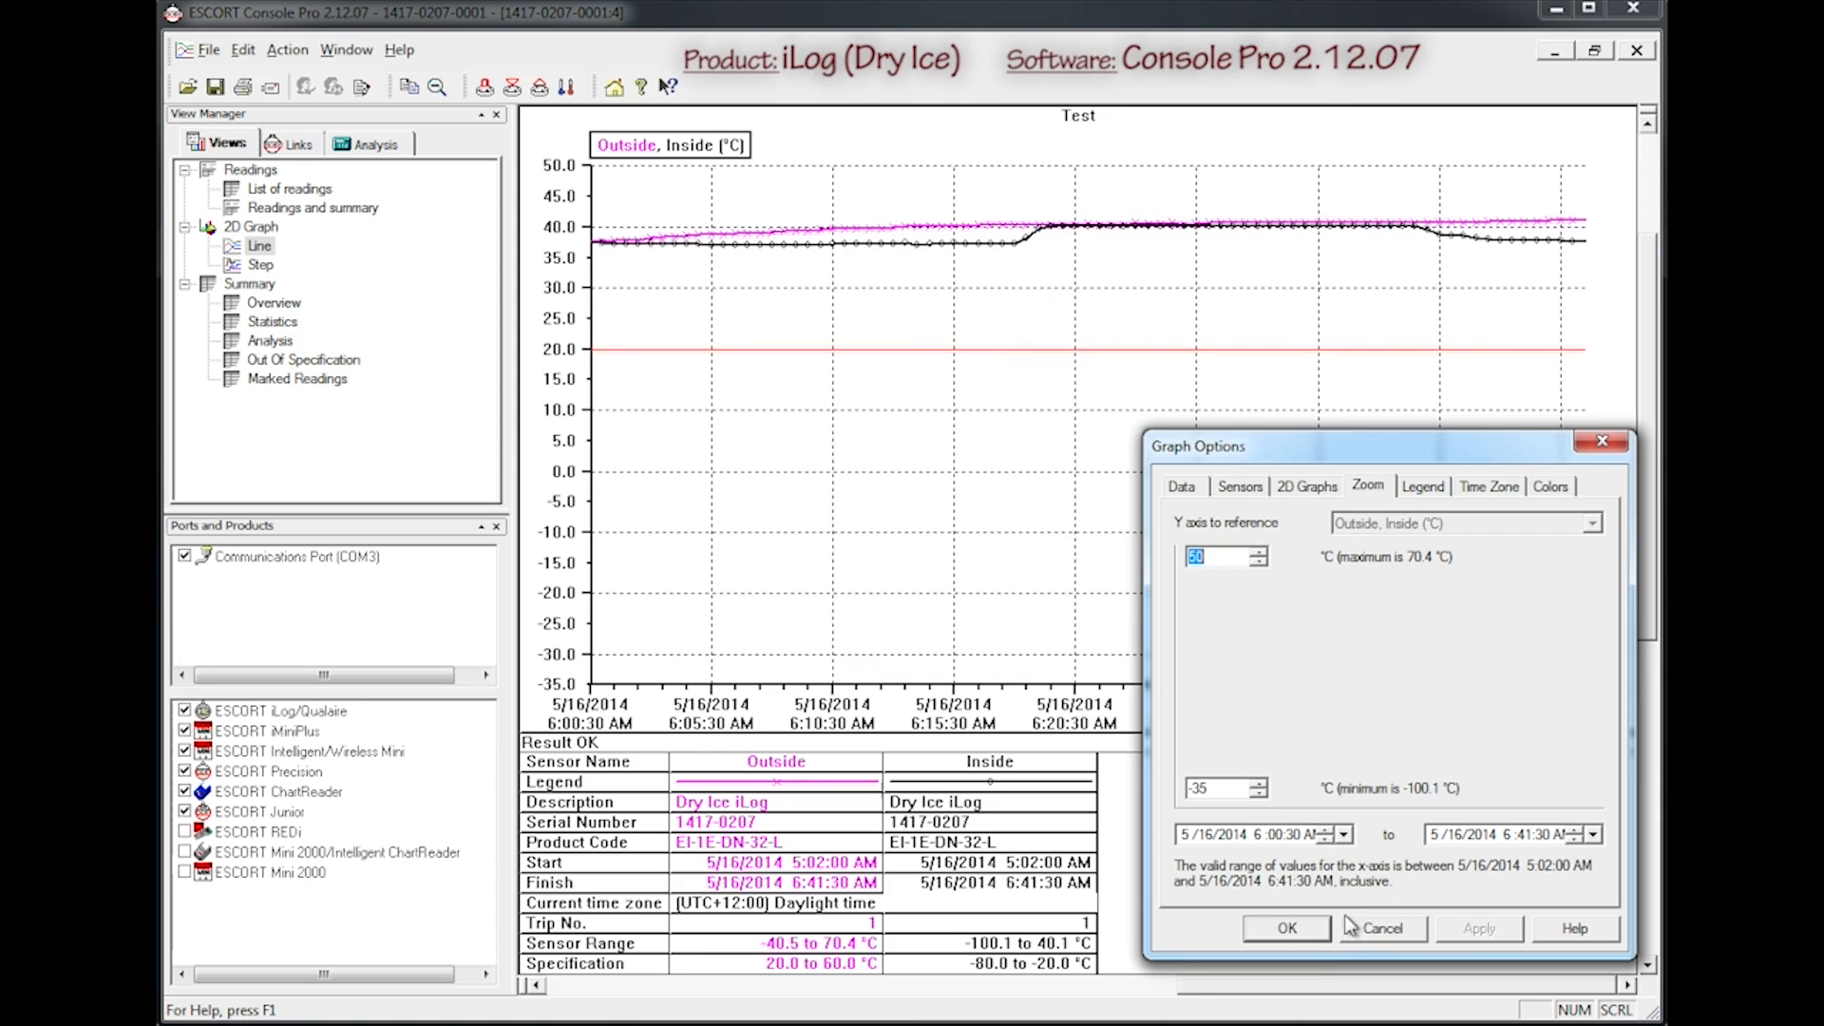
- Review the legend options, then set the graph's time zone to (UTC-5:00) Eastern Time (US & Canada) and accept the graph options
{"action": "left_click", "coordinate": [1415, 489]}
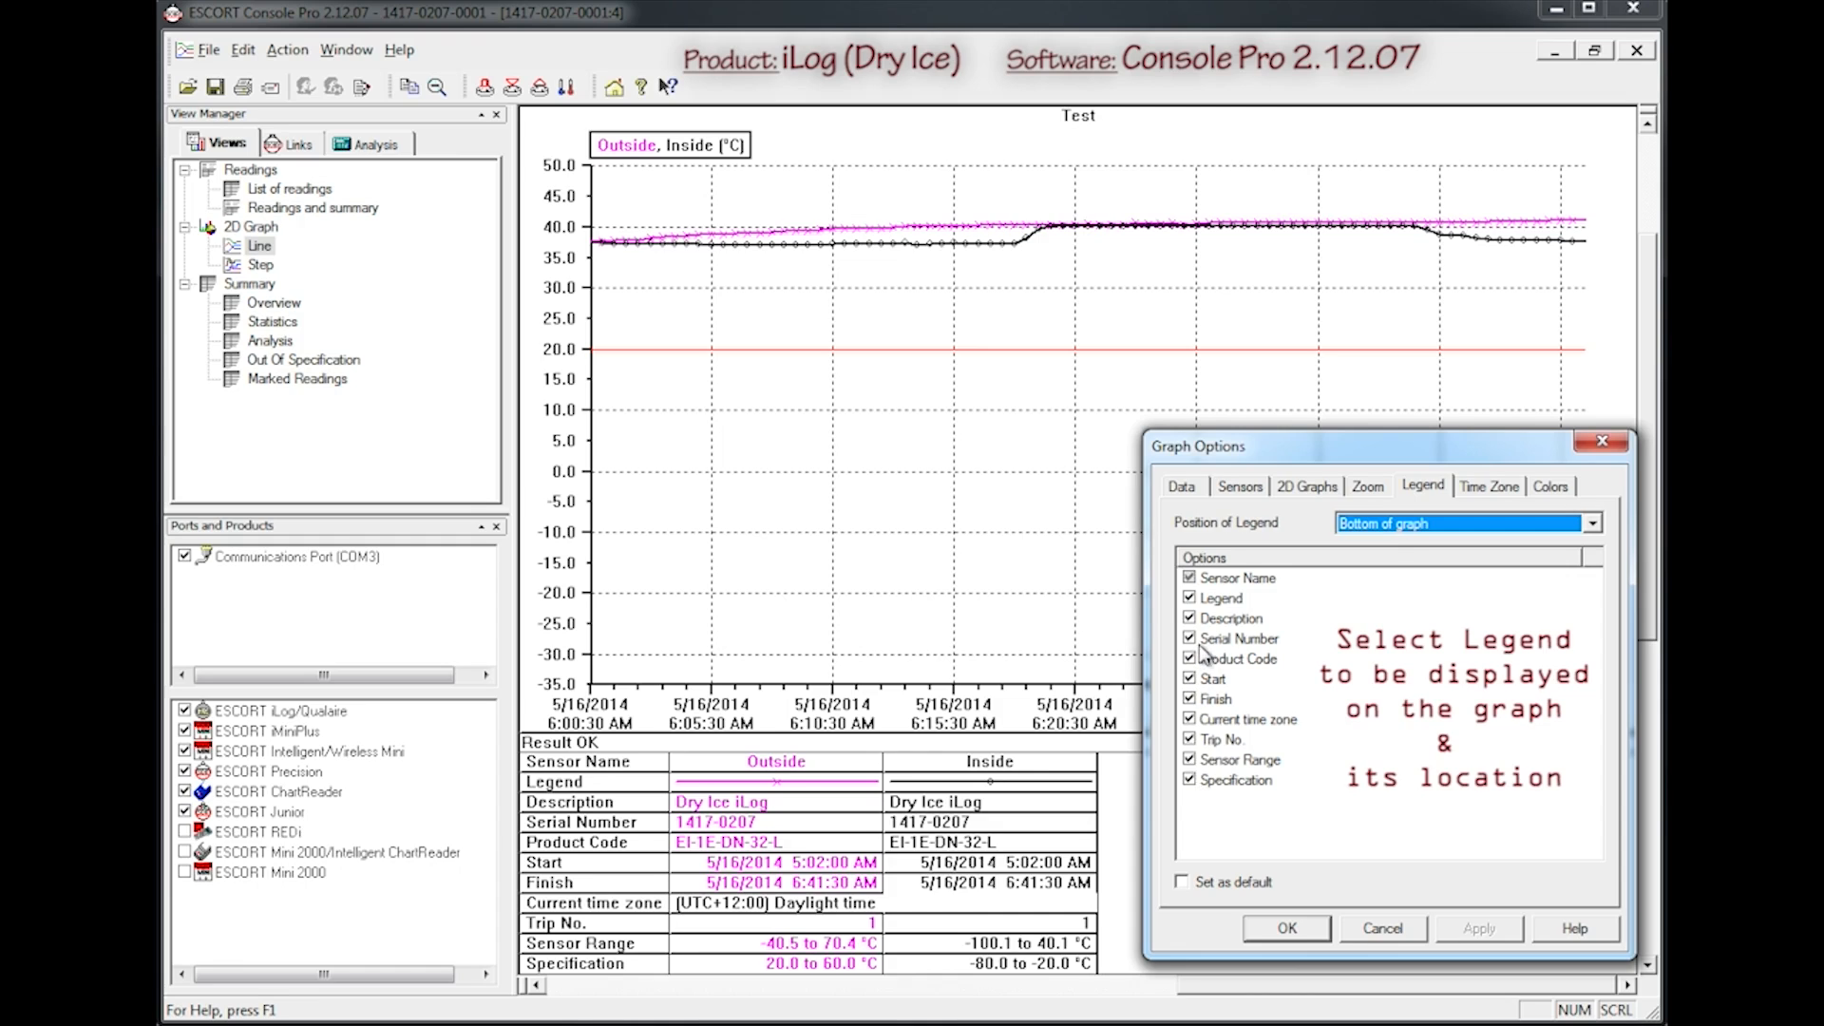
{"action": "left_click", "coordinate": [1469, 489]}
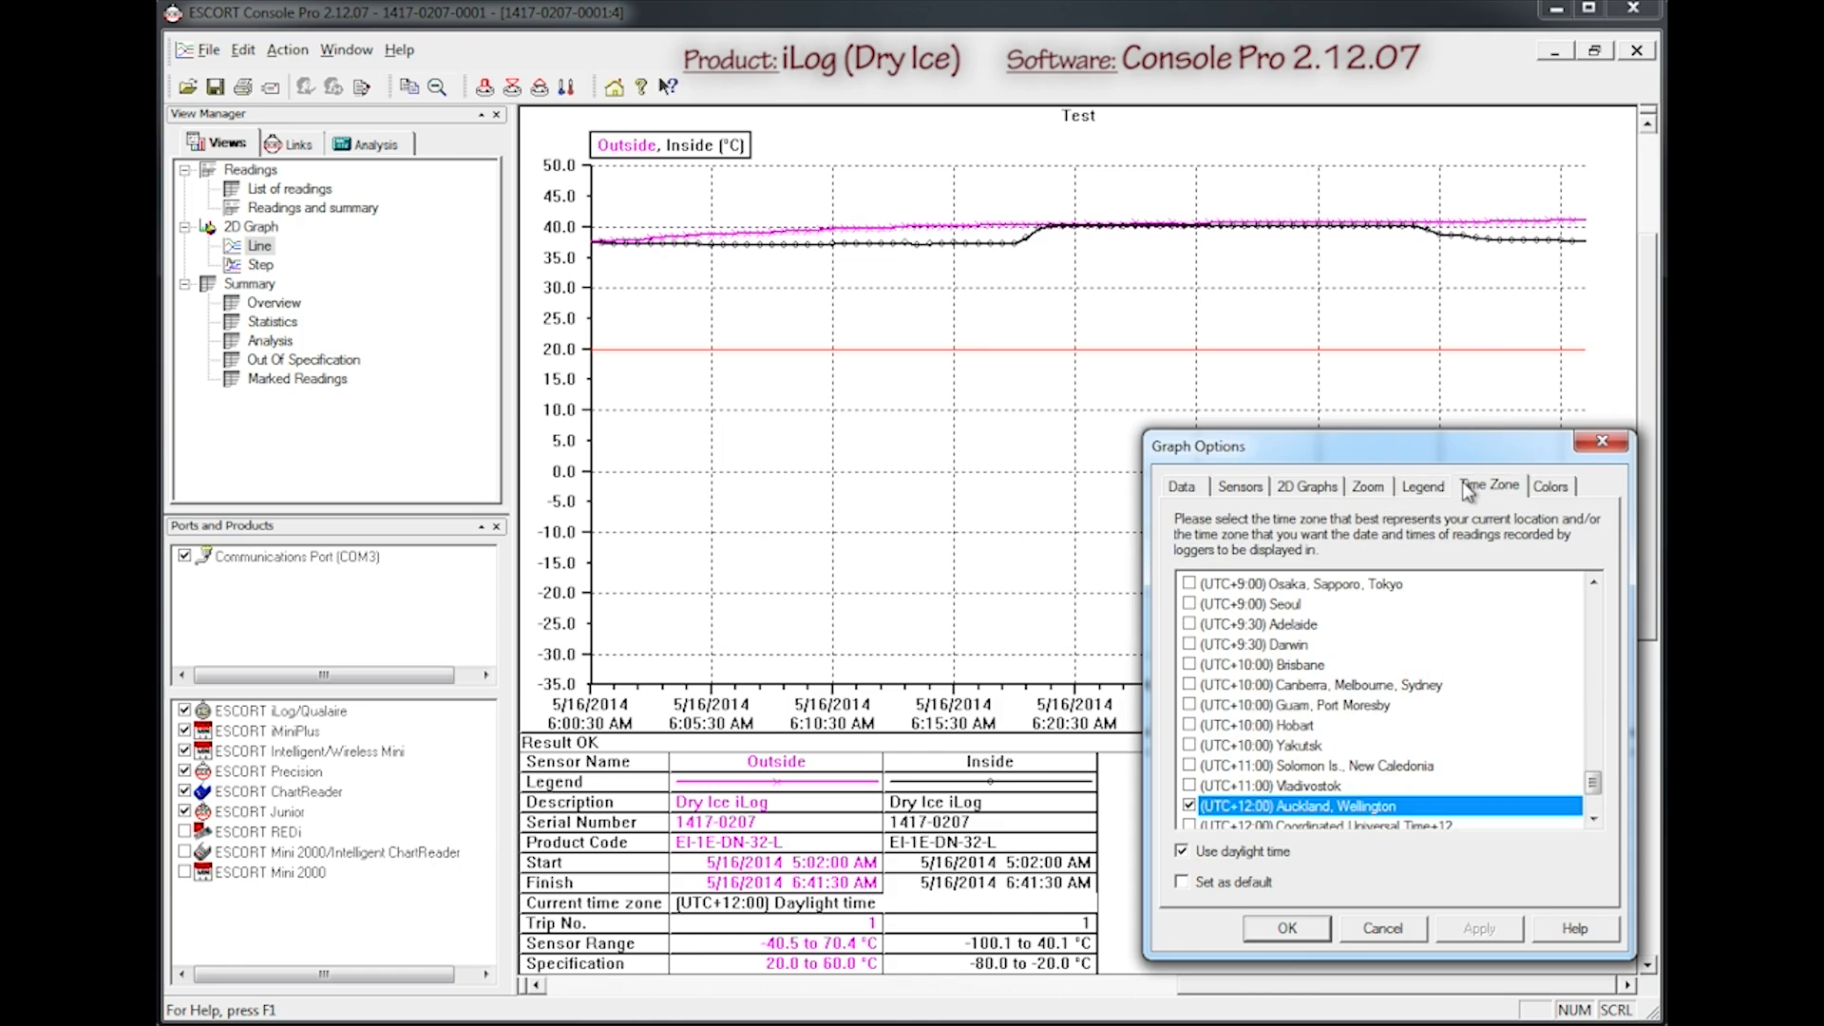
{"action": "scroll", "coordinate": [1337, 672], "scroll_direction": "up", "scroll_amount": 20}
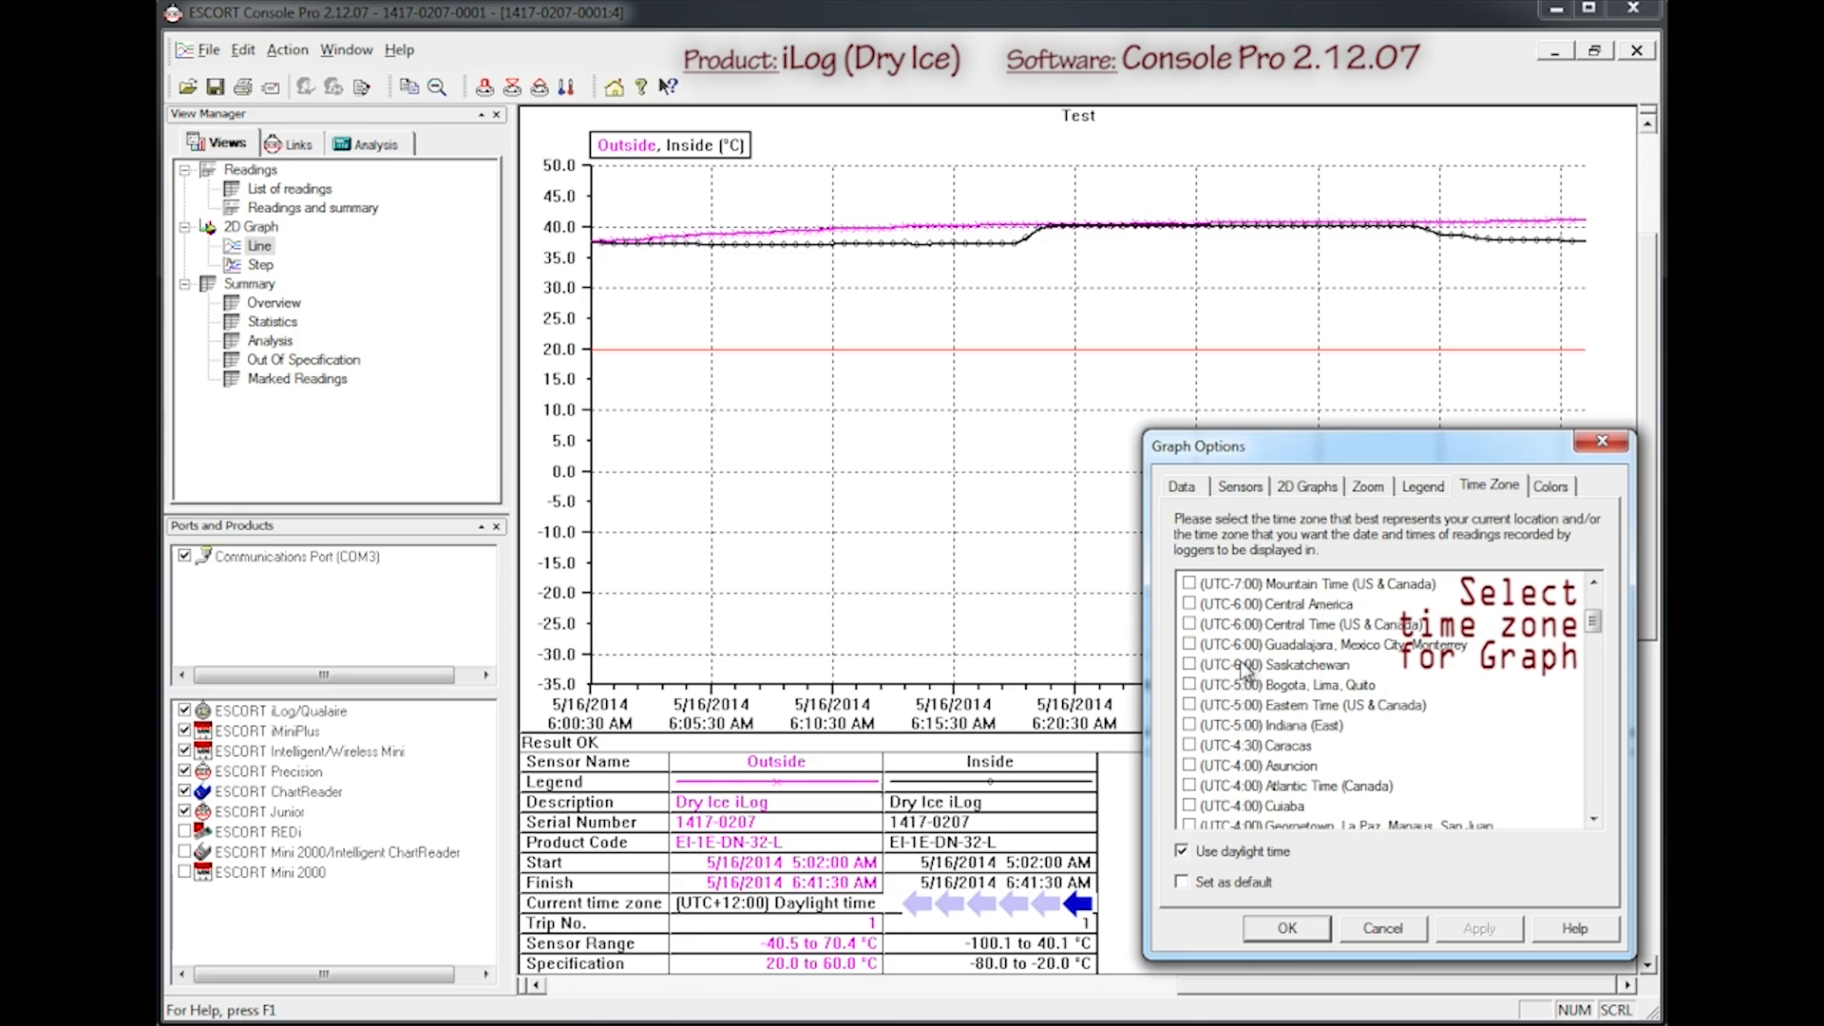
{"action": "left_click", "coordinate": [1187, 706]}
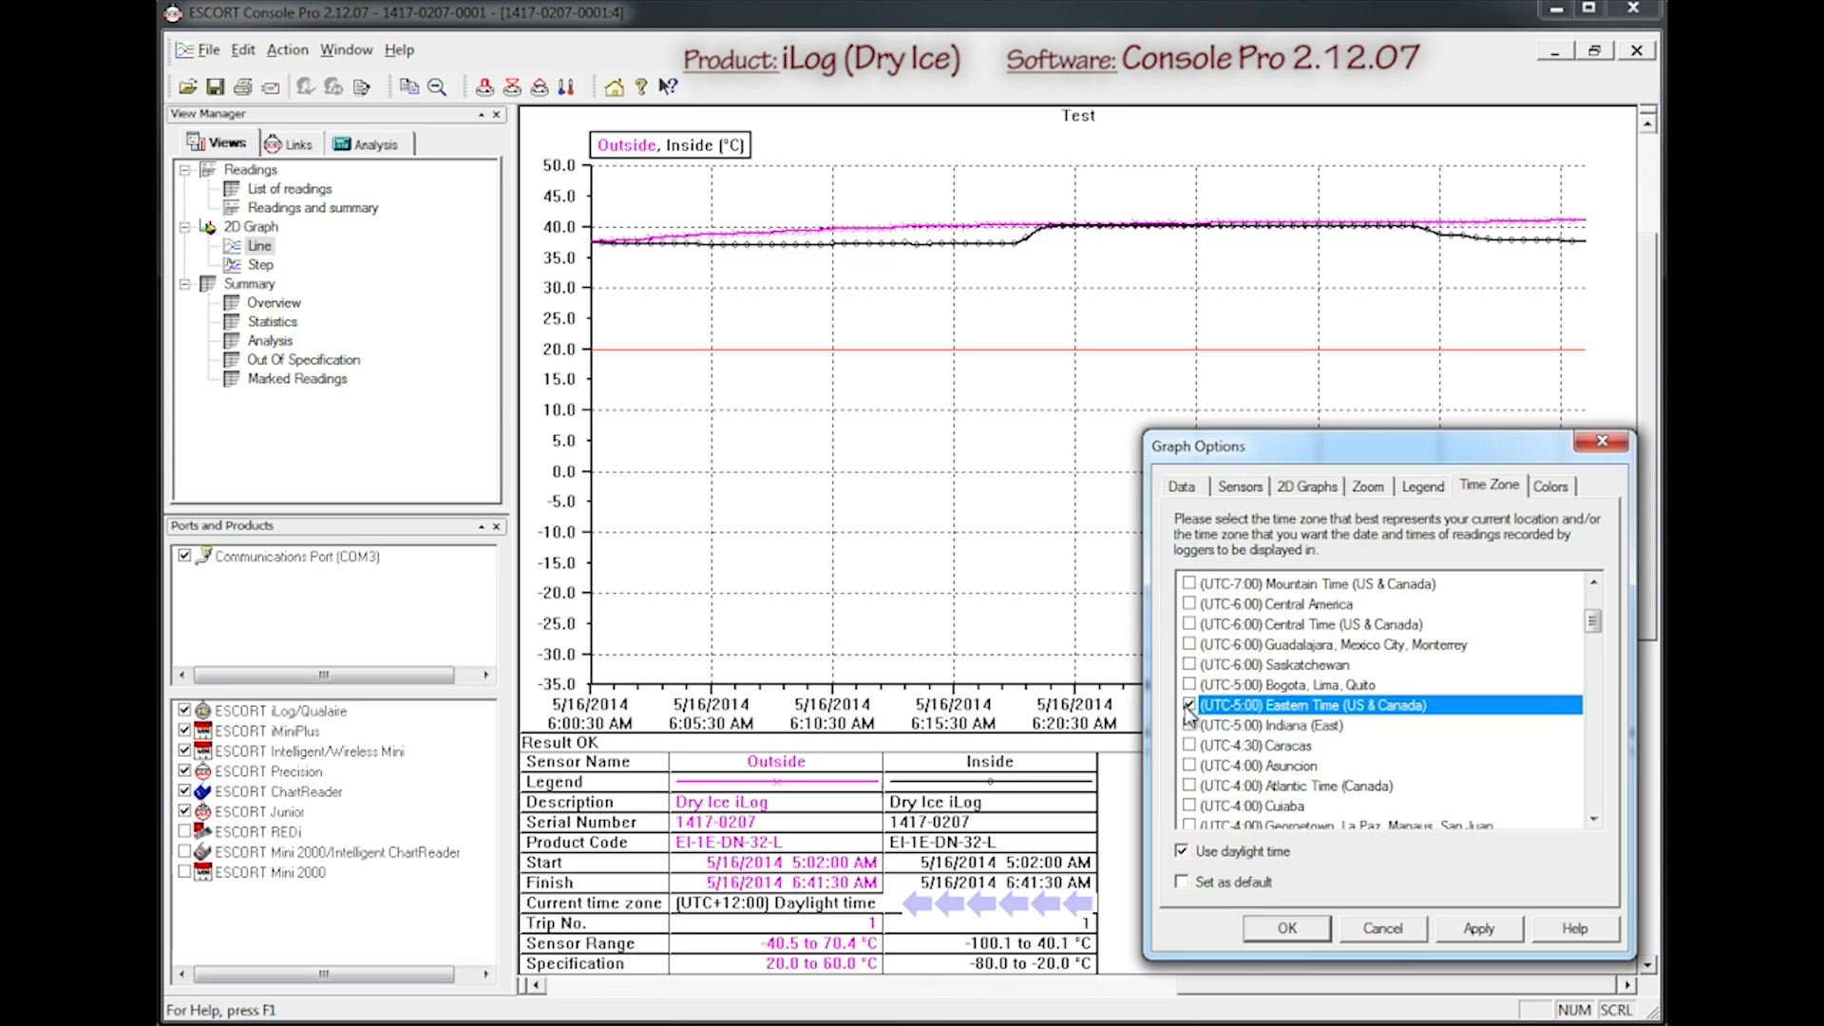
{"action": "left_click", "coordinate": [1474, 934]}
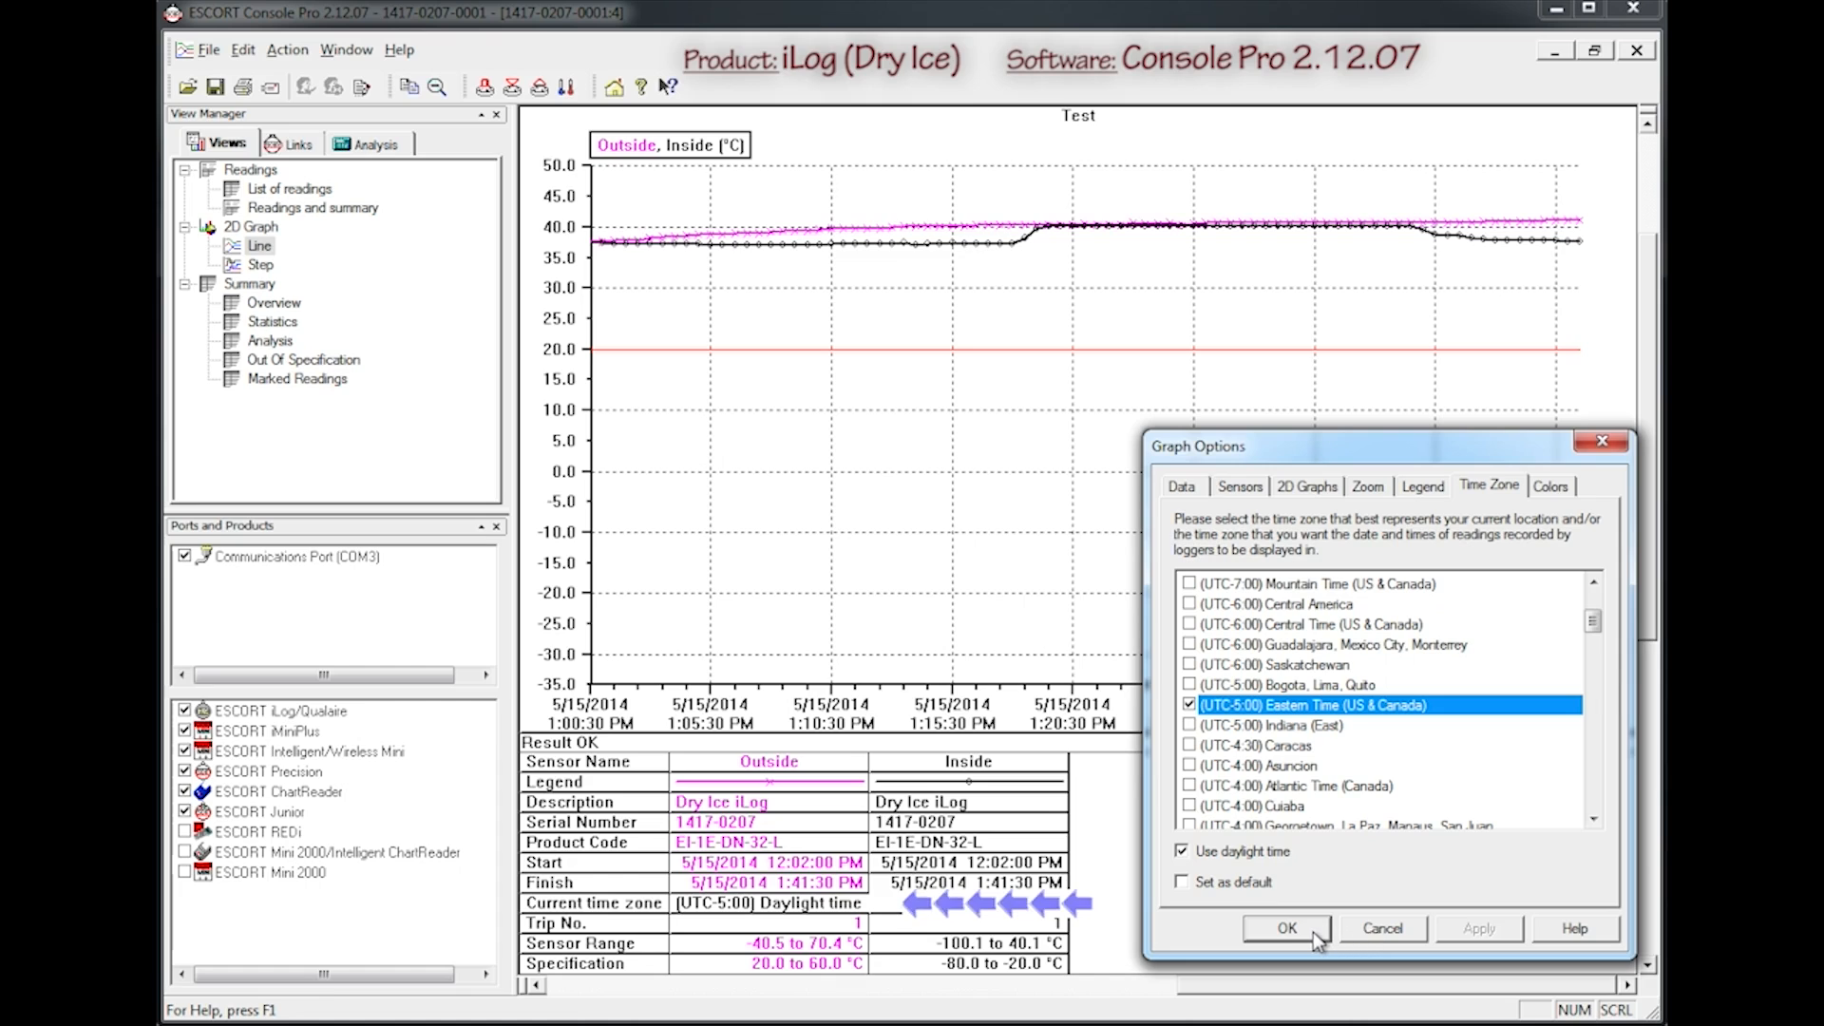
{"action": "left_click", "coordinate": [1286, 928]}
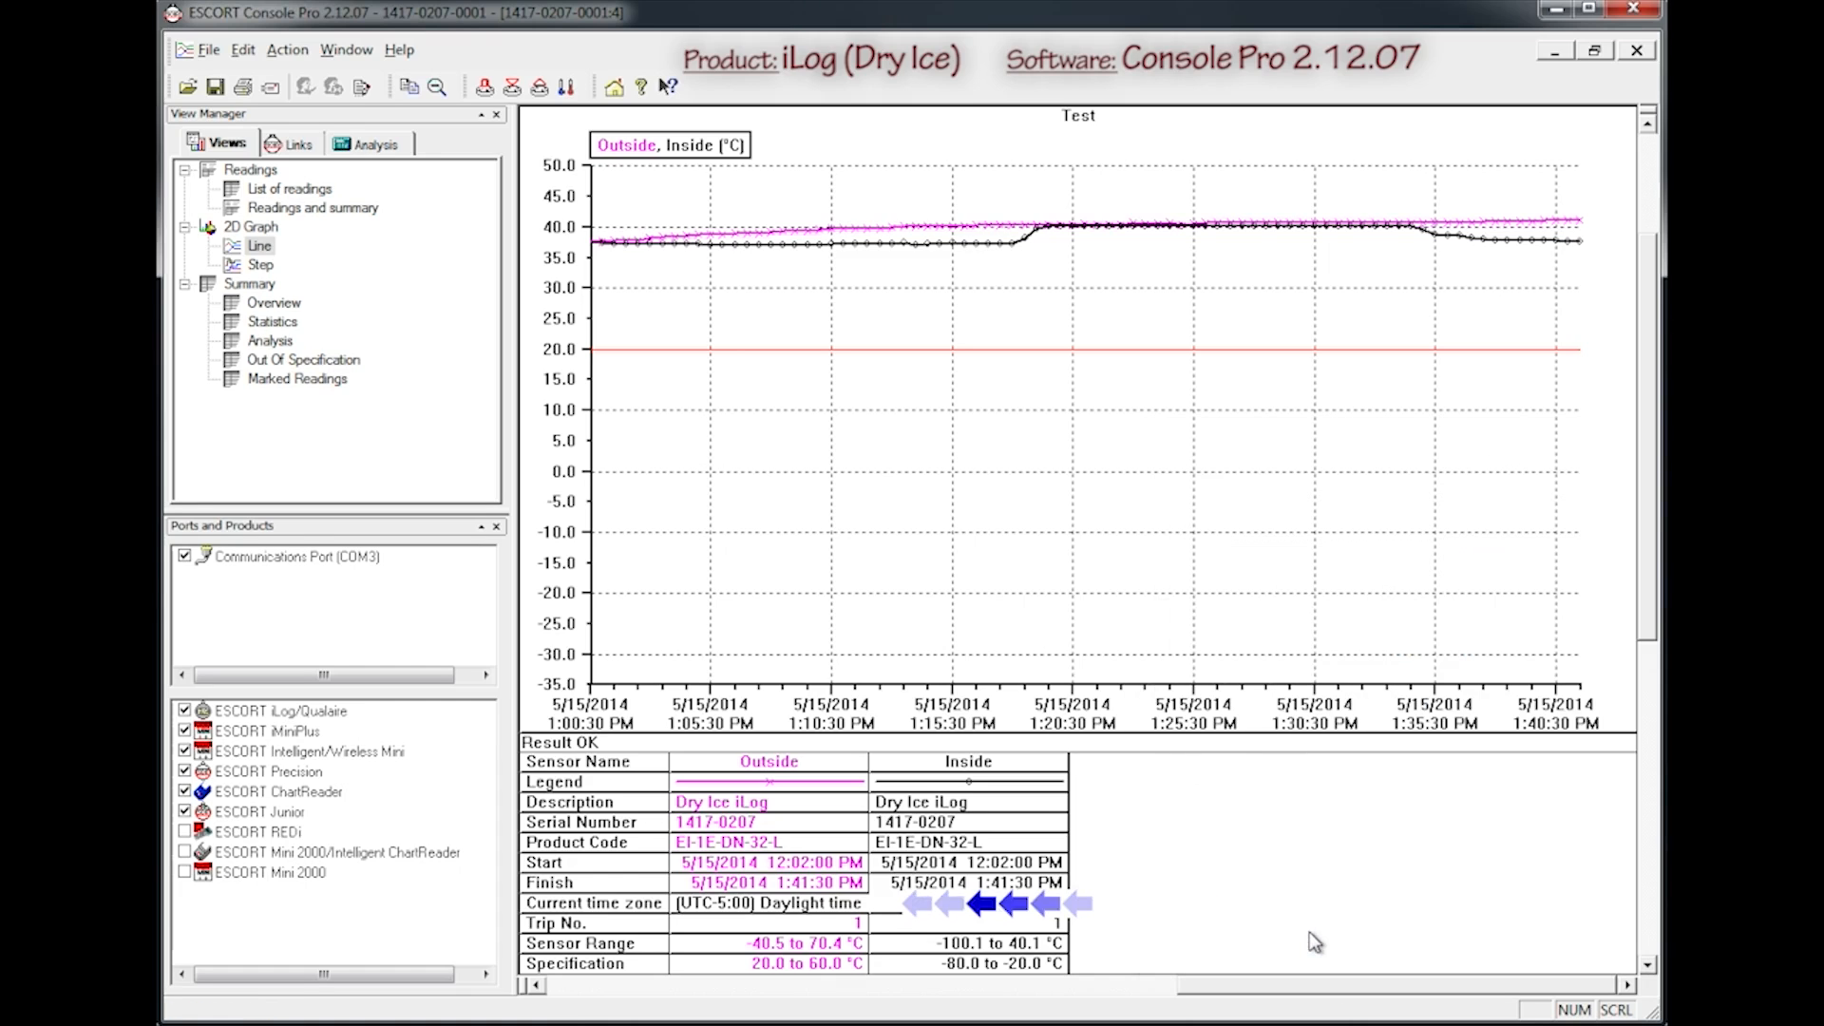
- Change the graph comment's foreground color to red and apply it
{"action": "left_click", "coordinate": [243, 49]}
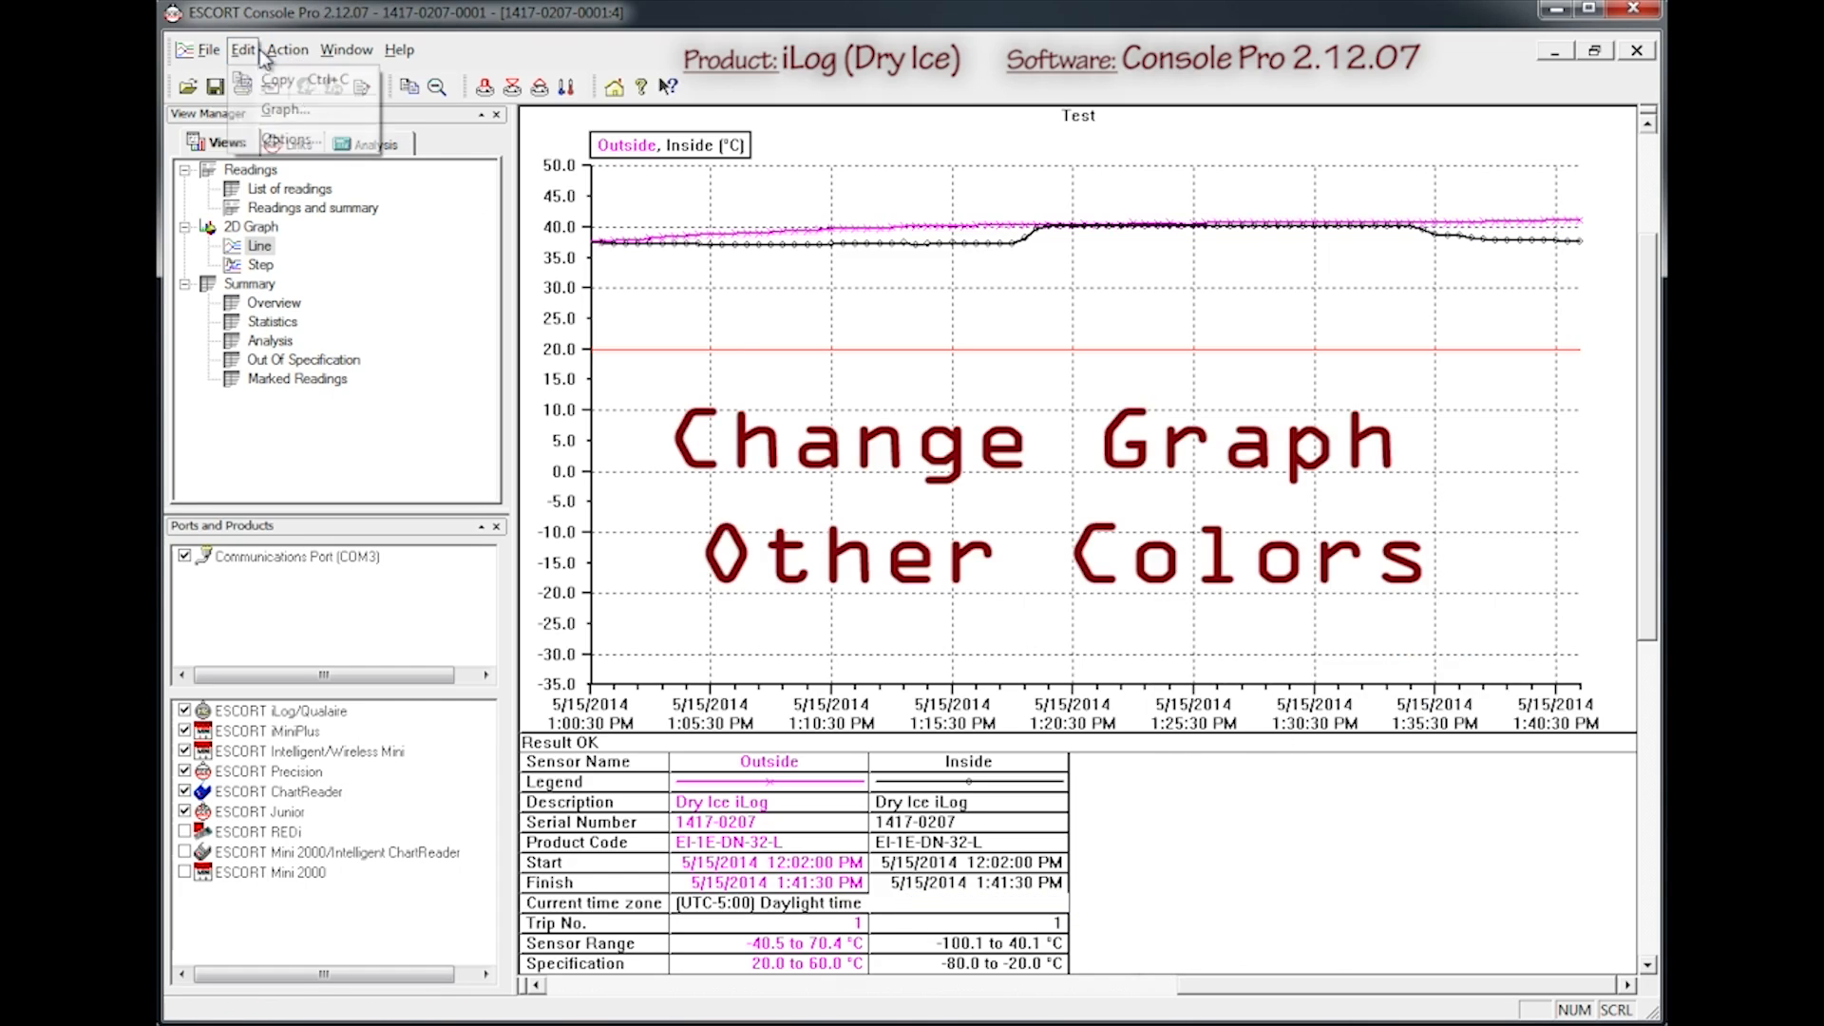
{"action": "left_click", "coordinate": [264, 109]}
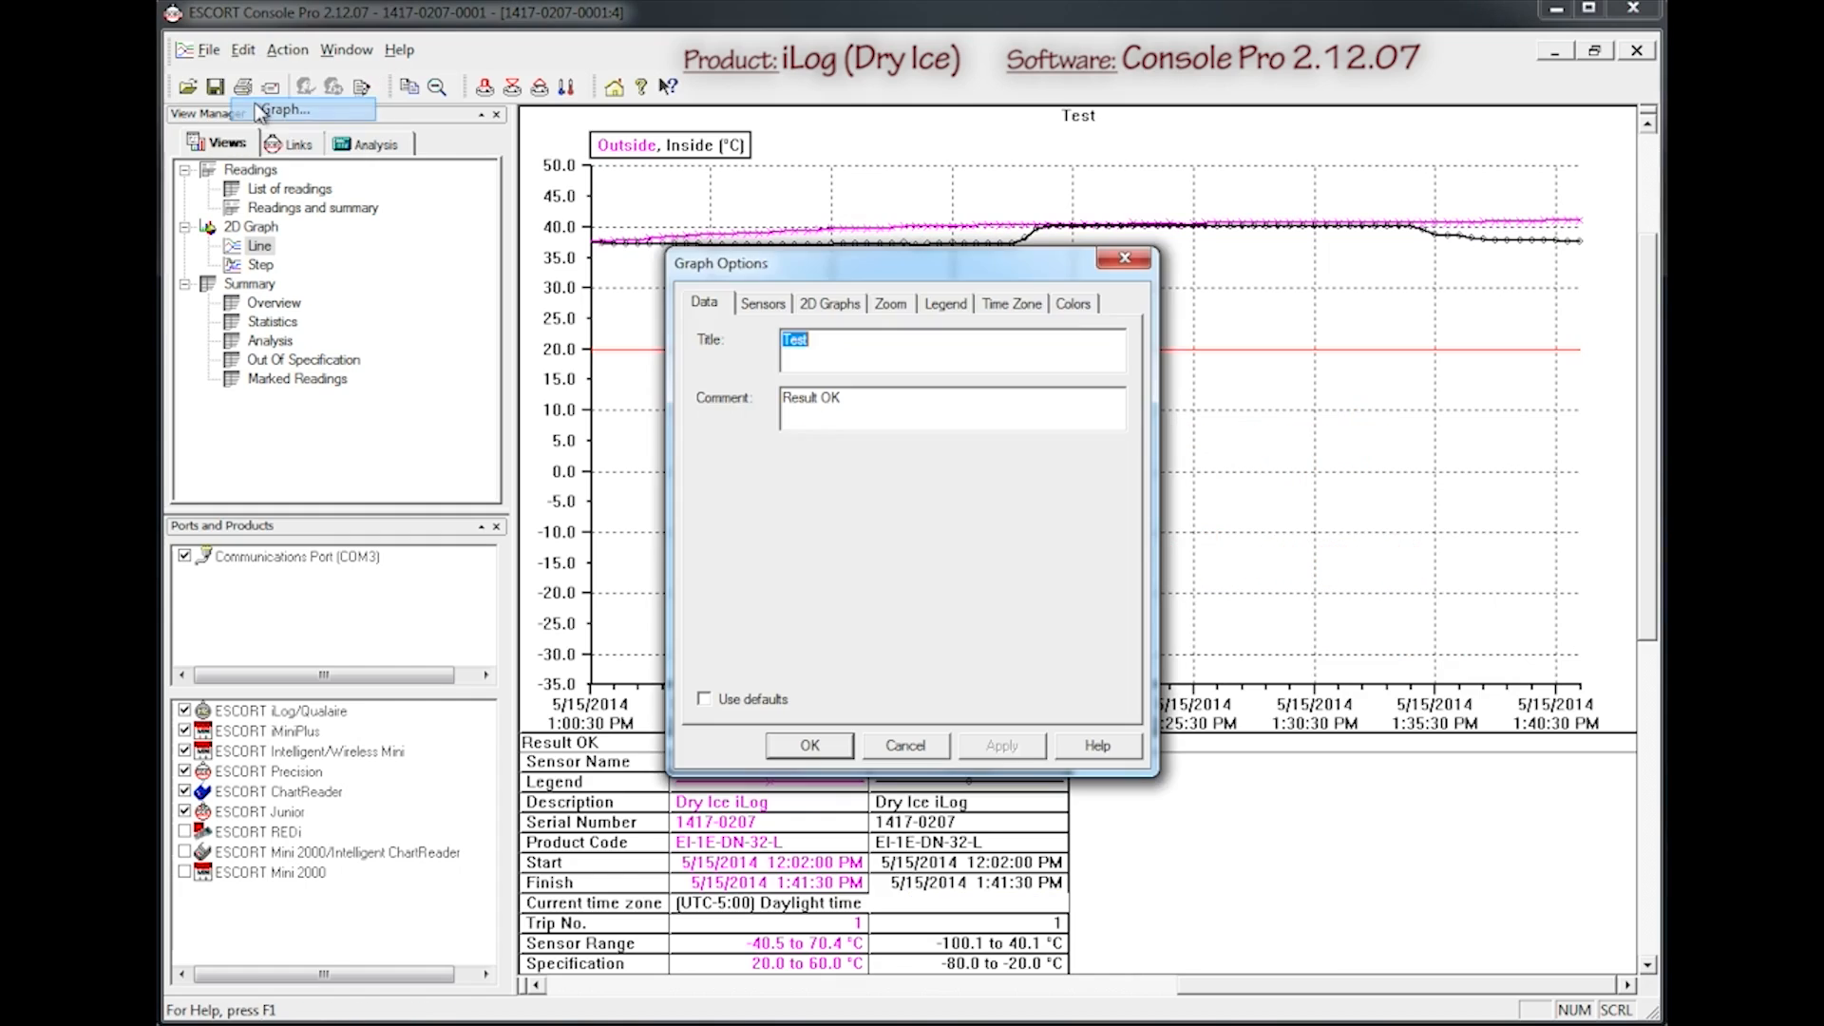
{"action": "left_click", "coordinate": [1071, 304]}
{"action": "left_click", "coordinate": [774, 381]}
{"action": "left_click", "coordinate": [889, 510]}
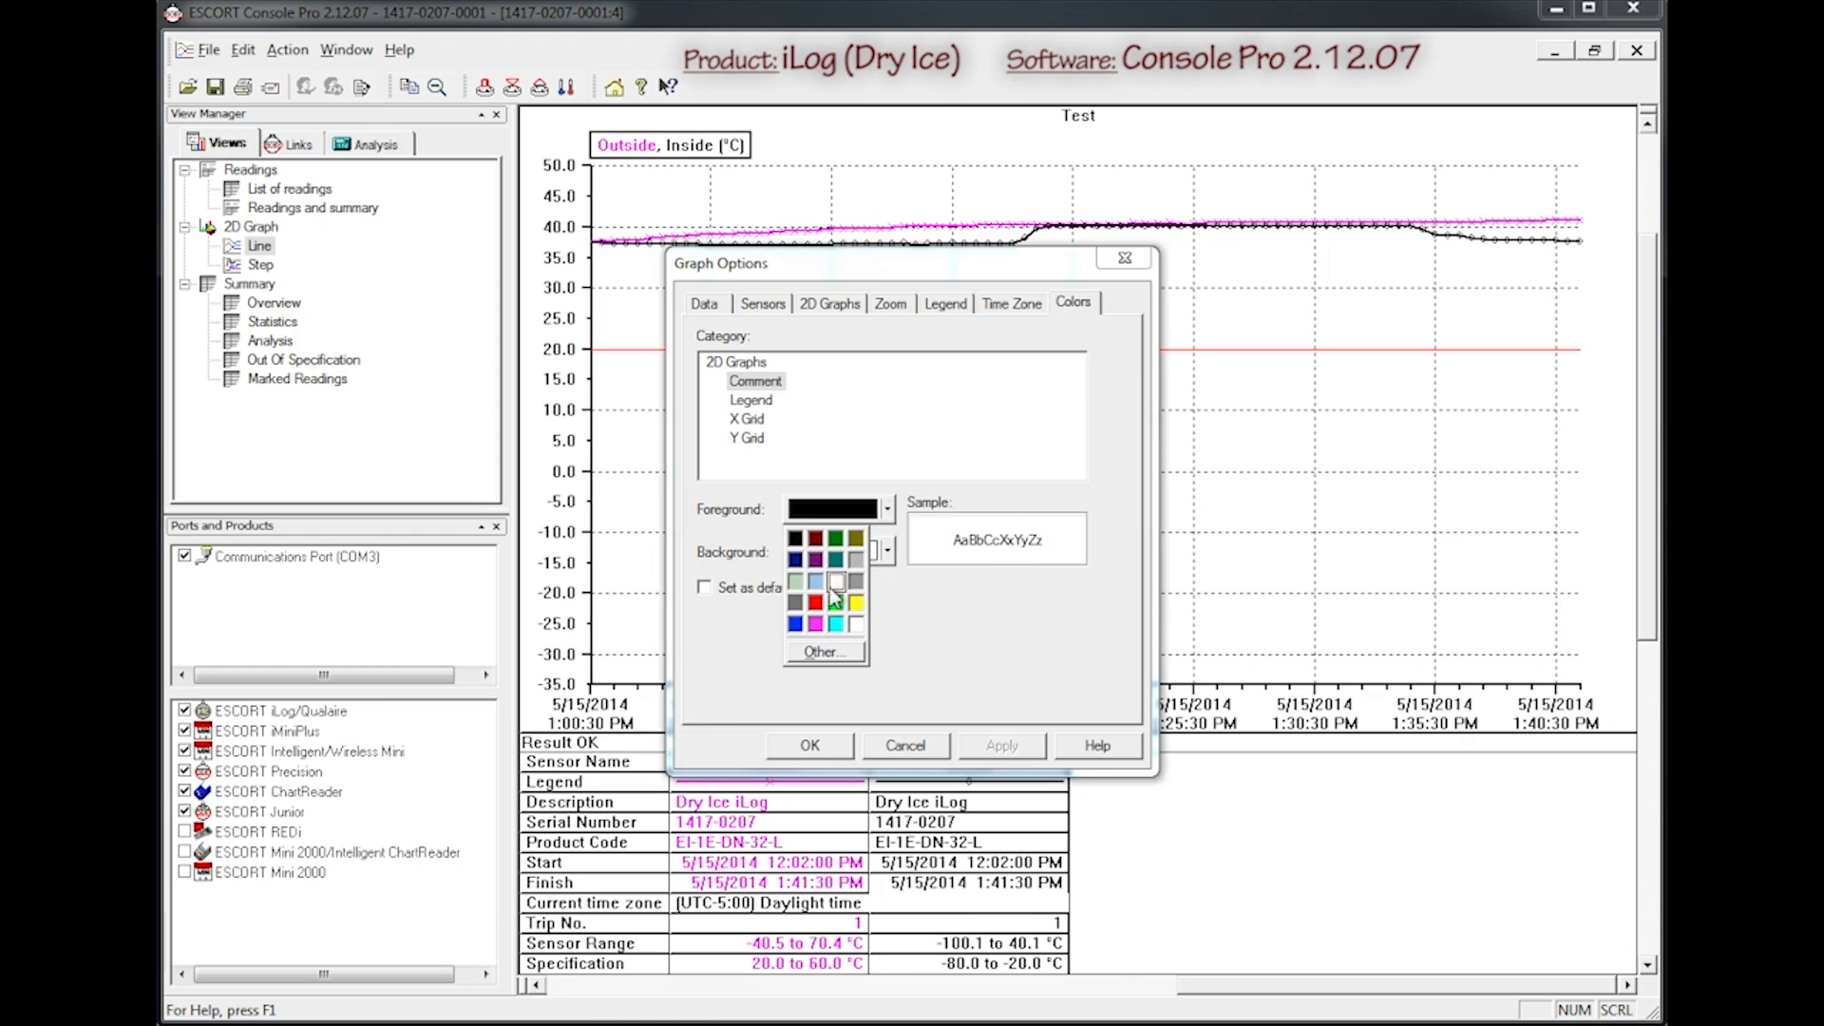
{"action": "left_click", "coordinate": [826, 608]}
{"action": "left_click", "coordinate": [1002, 745]}
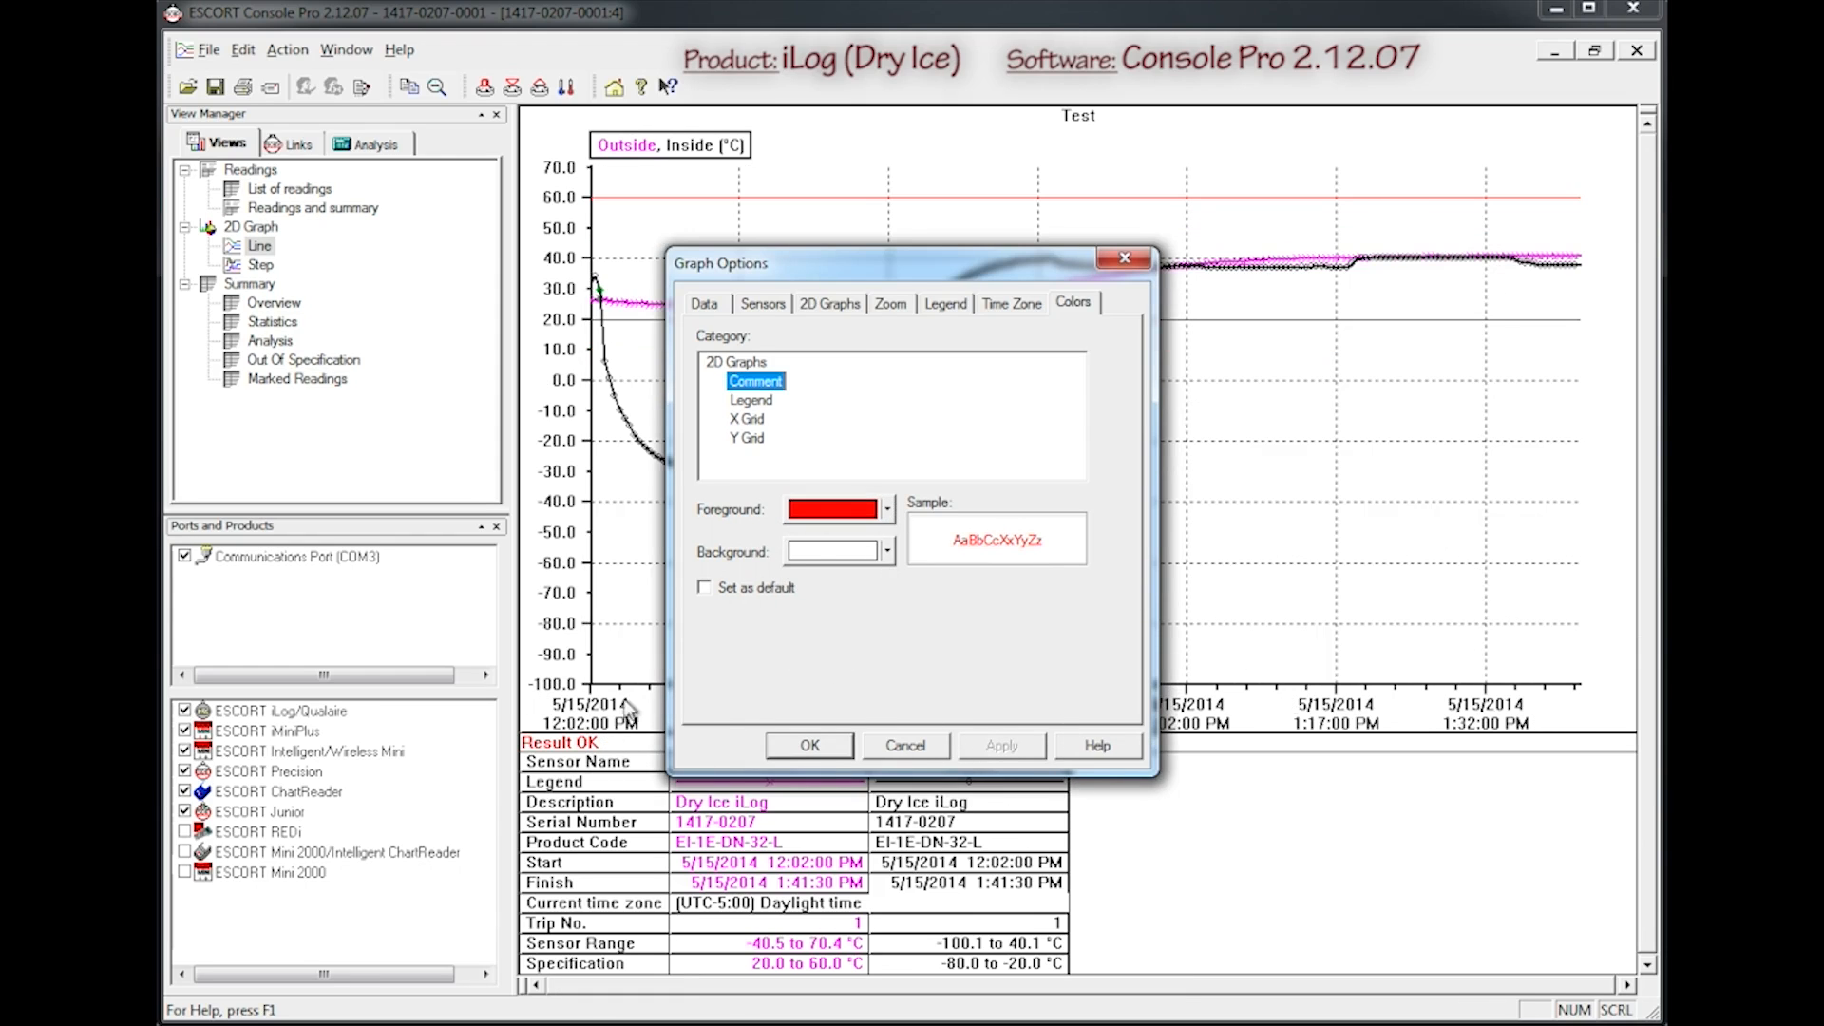
- Change the graph legend's foreground color to dark blue and apply it
{"action": "left_click", "coordinate": [753, 400]}
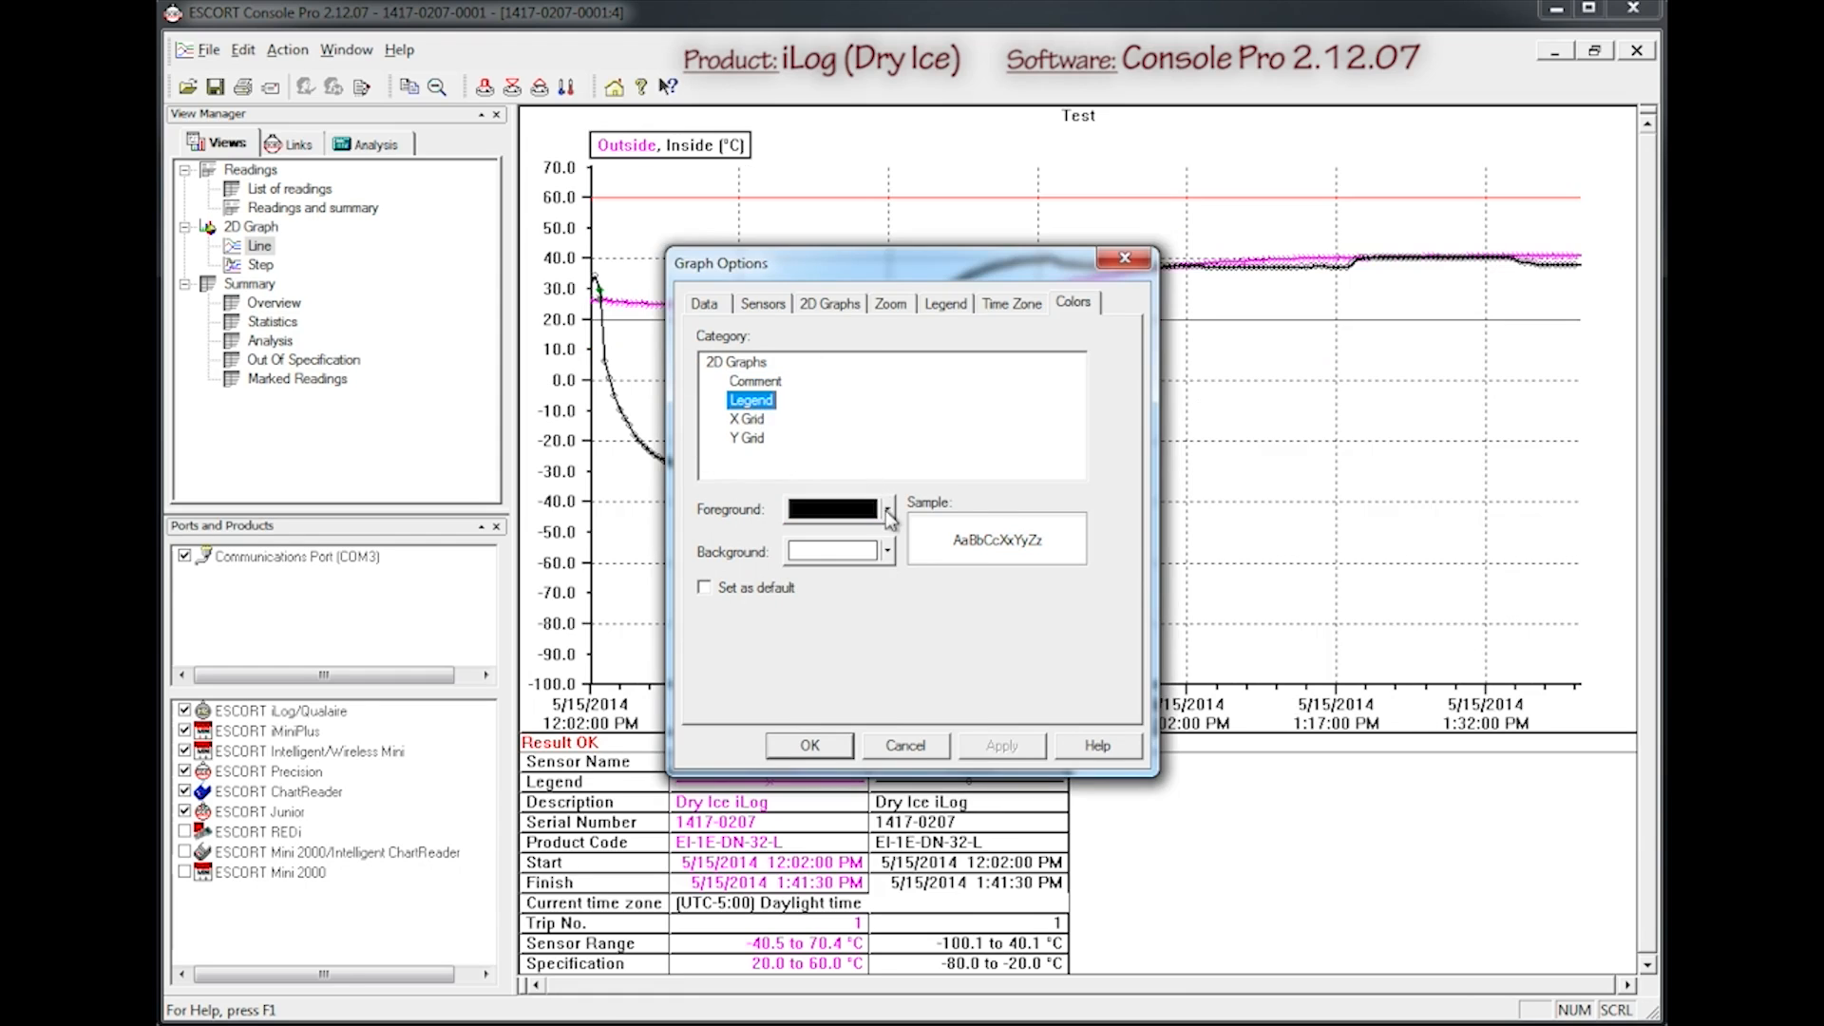
{"action": "left_click", "coordinate": [889, 510]}
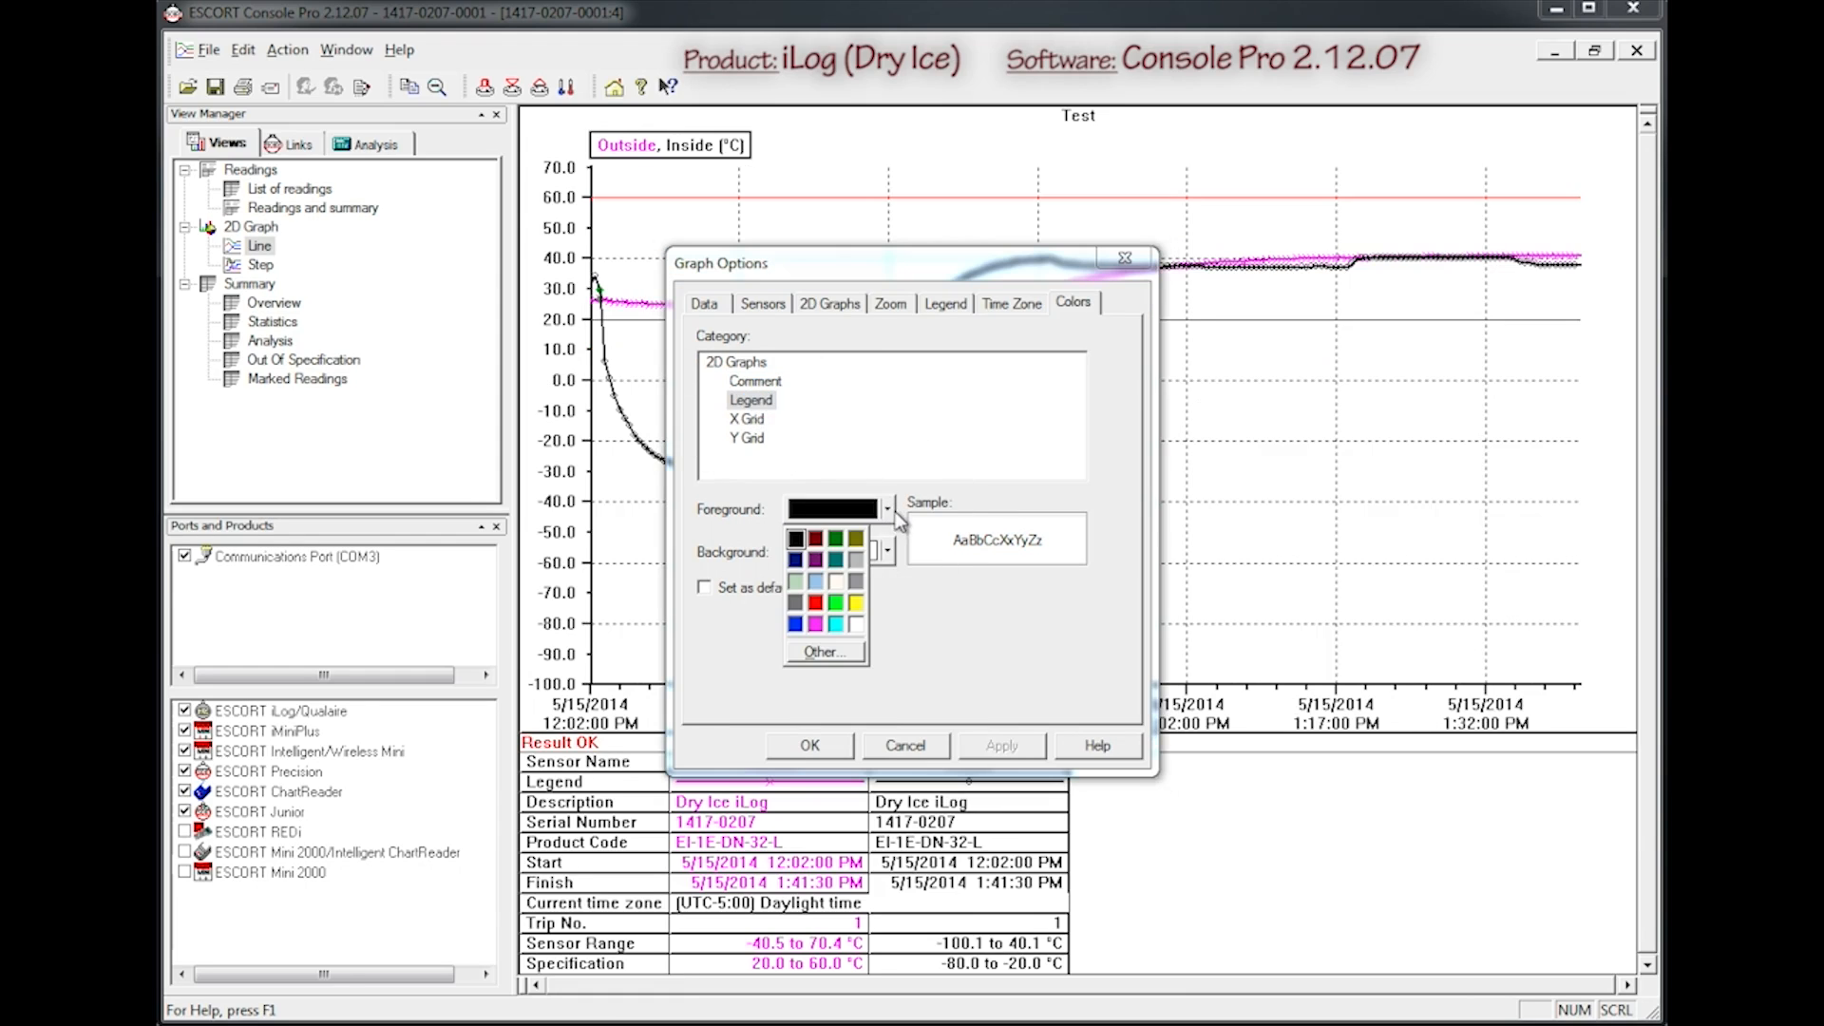
{"action": "left_click", "coordinate": [797, 561]}
{"action": "left_click", "coordinate": [1002, 746]}
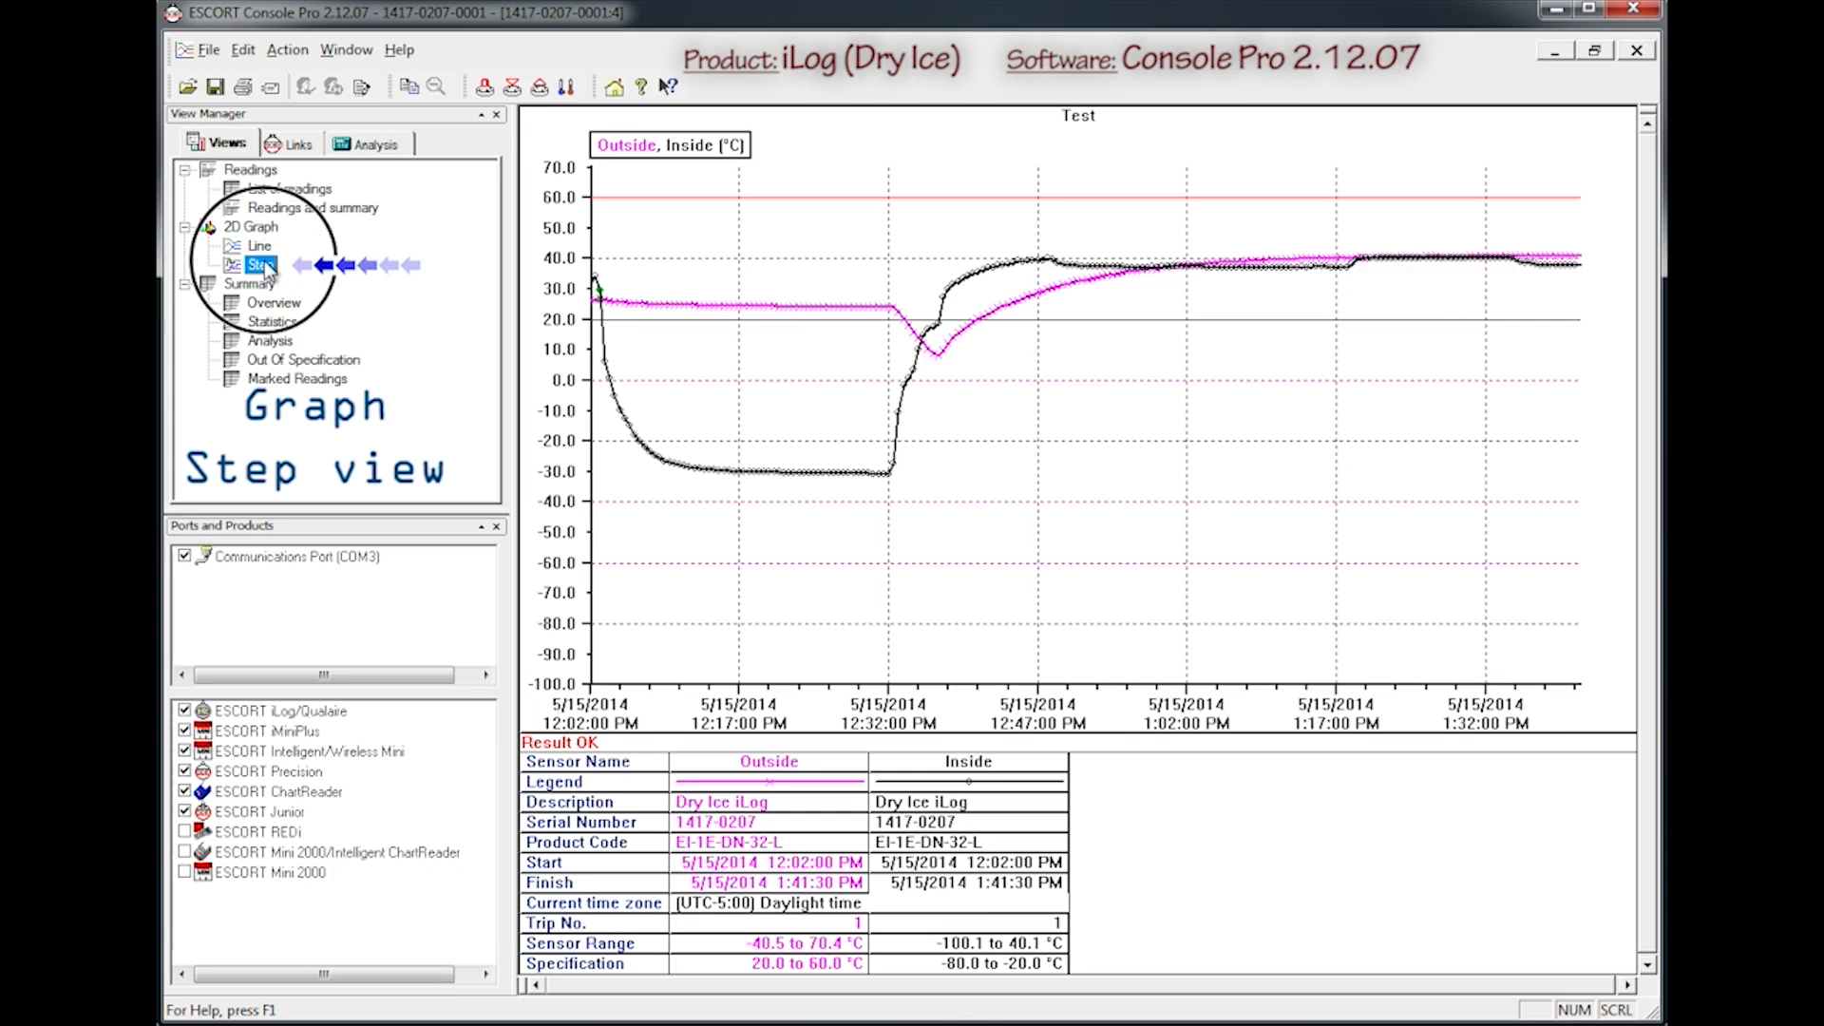
- Show the readings as a step graph and zoom in on the area where the Outside and Inside curves cross
{"action": "double_click", "coordinate": [266, 270]}
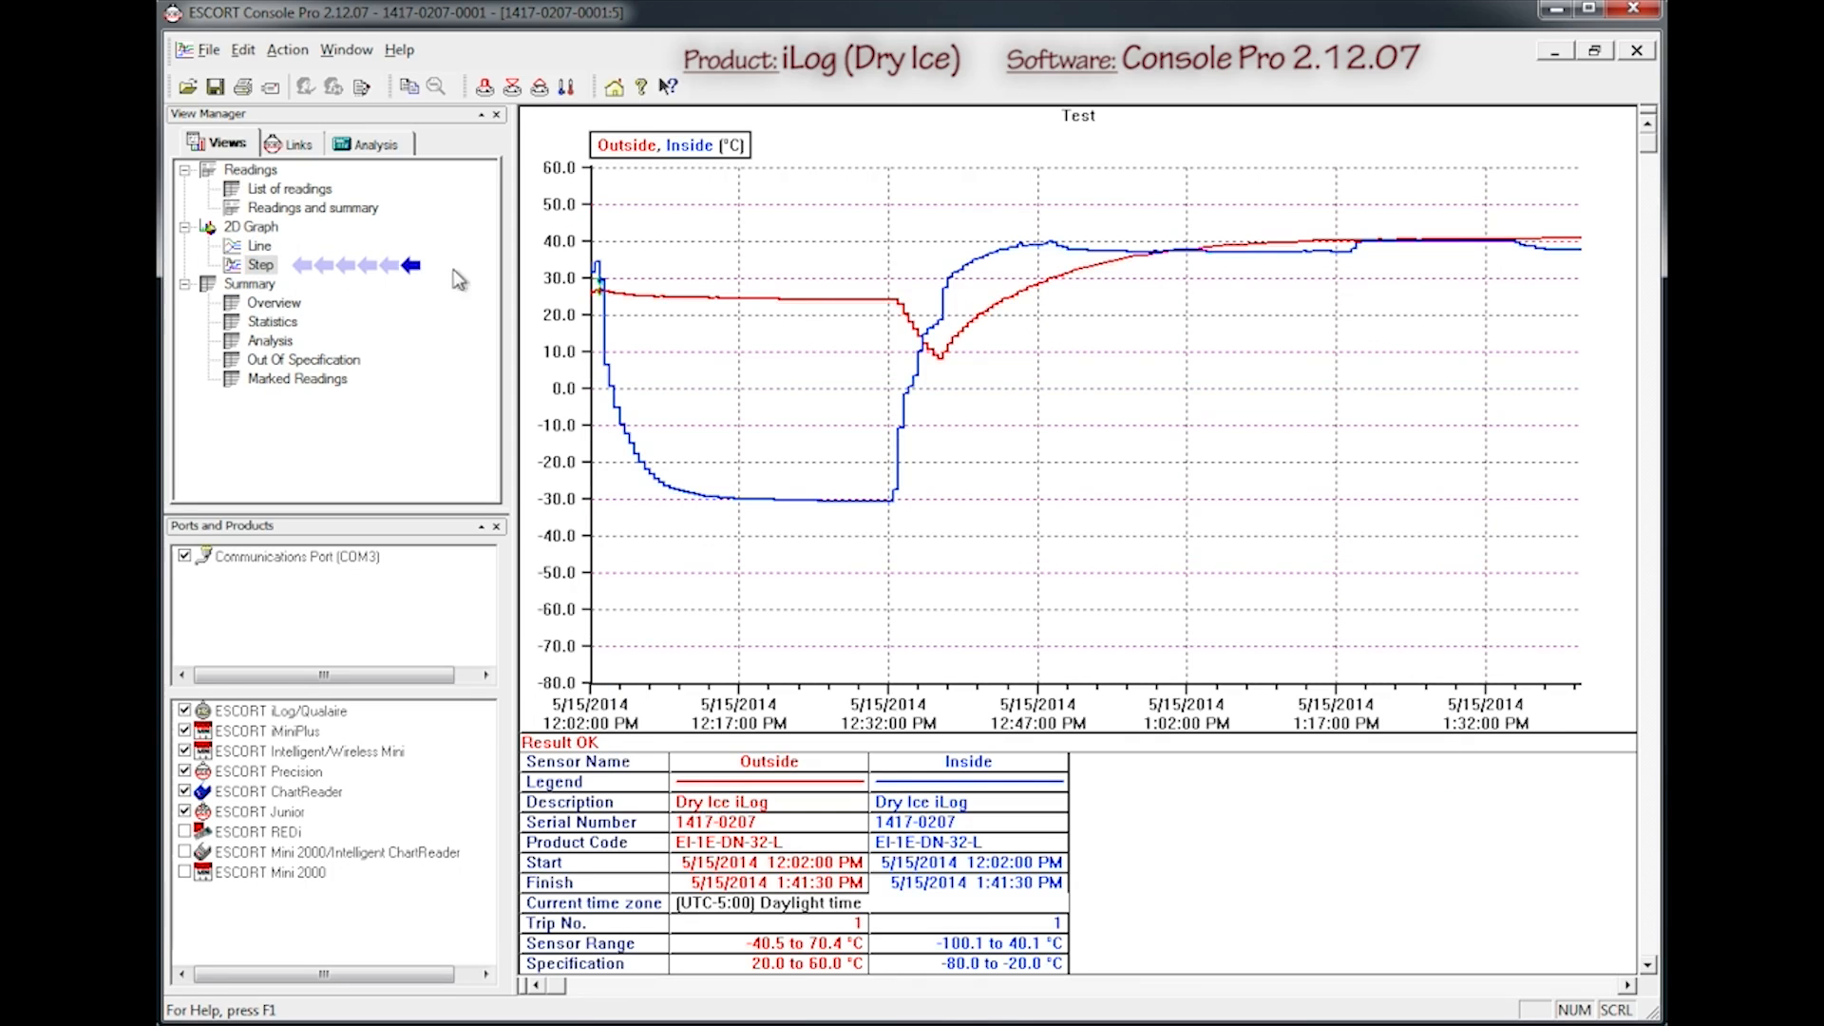
{"action": "mouse_move", "coordinate": [898, 306]}
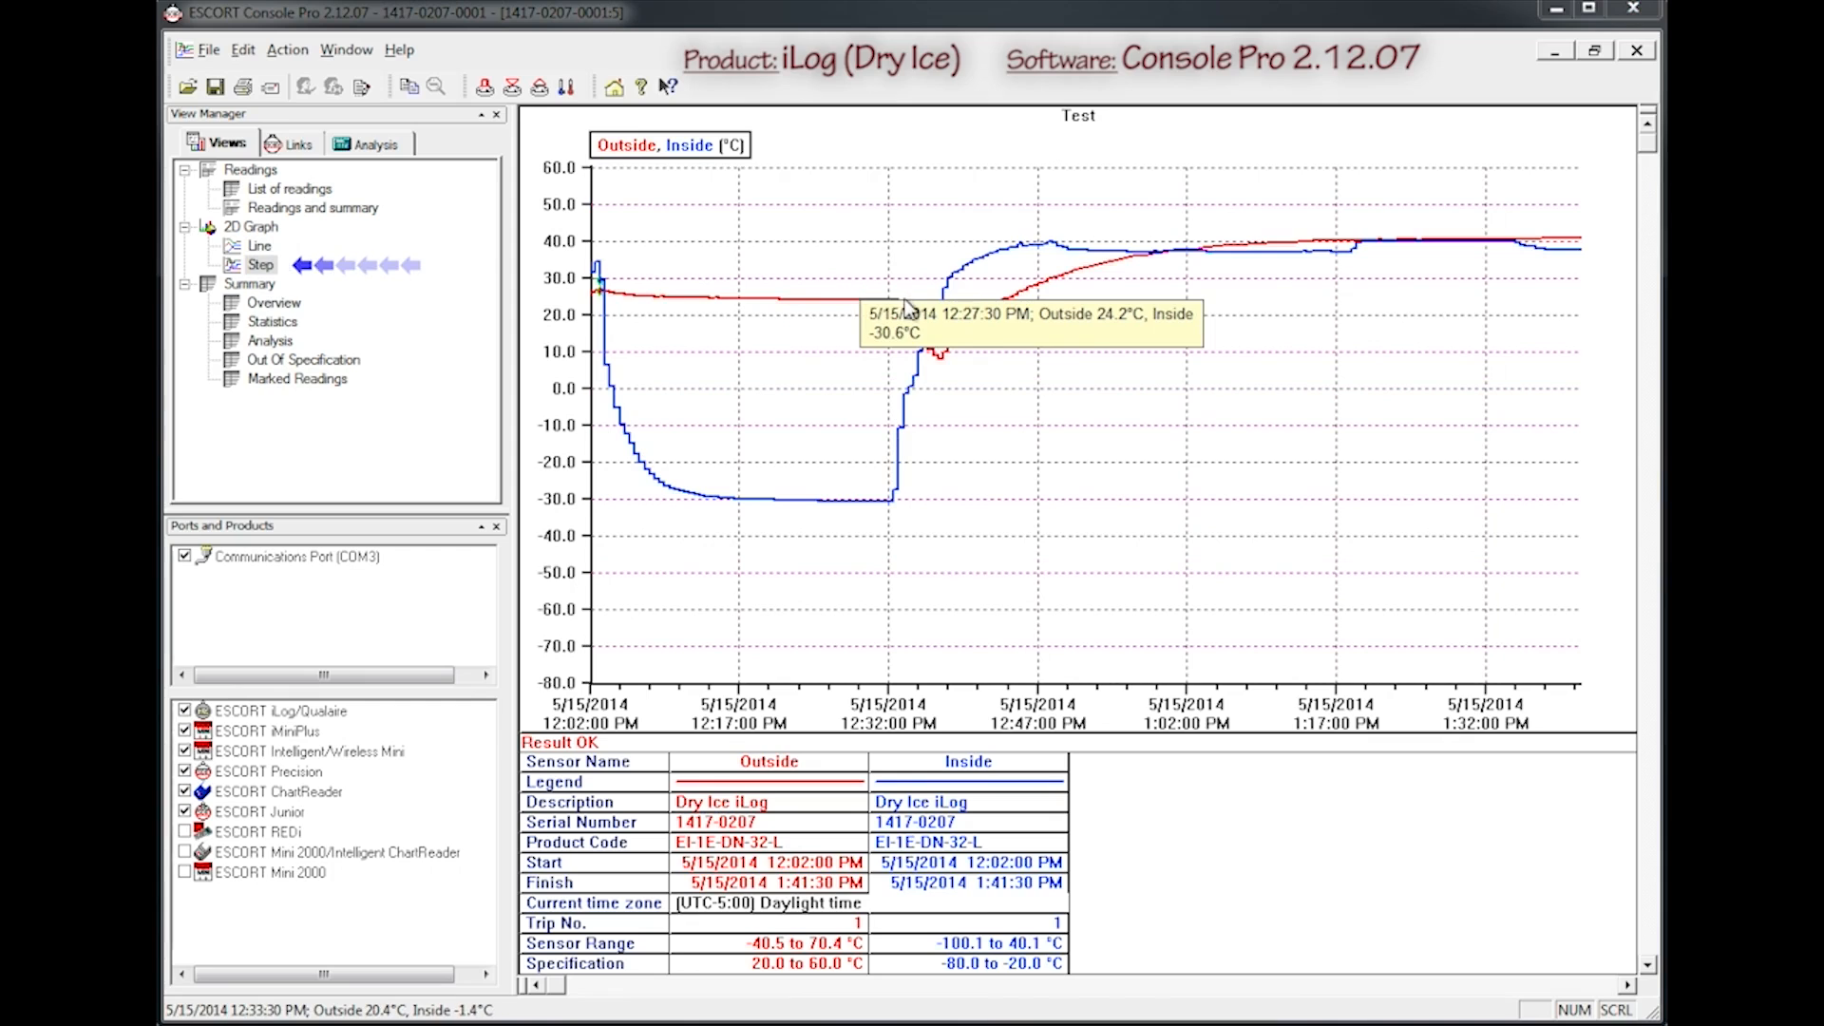
{"action": "left_click_drag", "start_coordinate": [904, 300], "coordinate": [976, 404]}
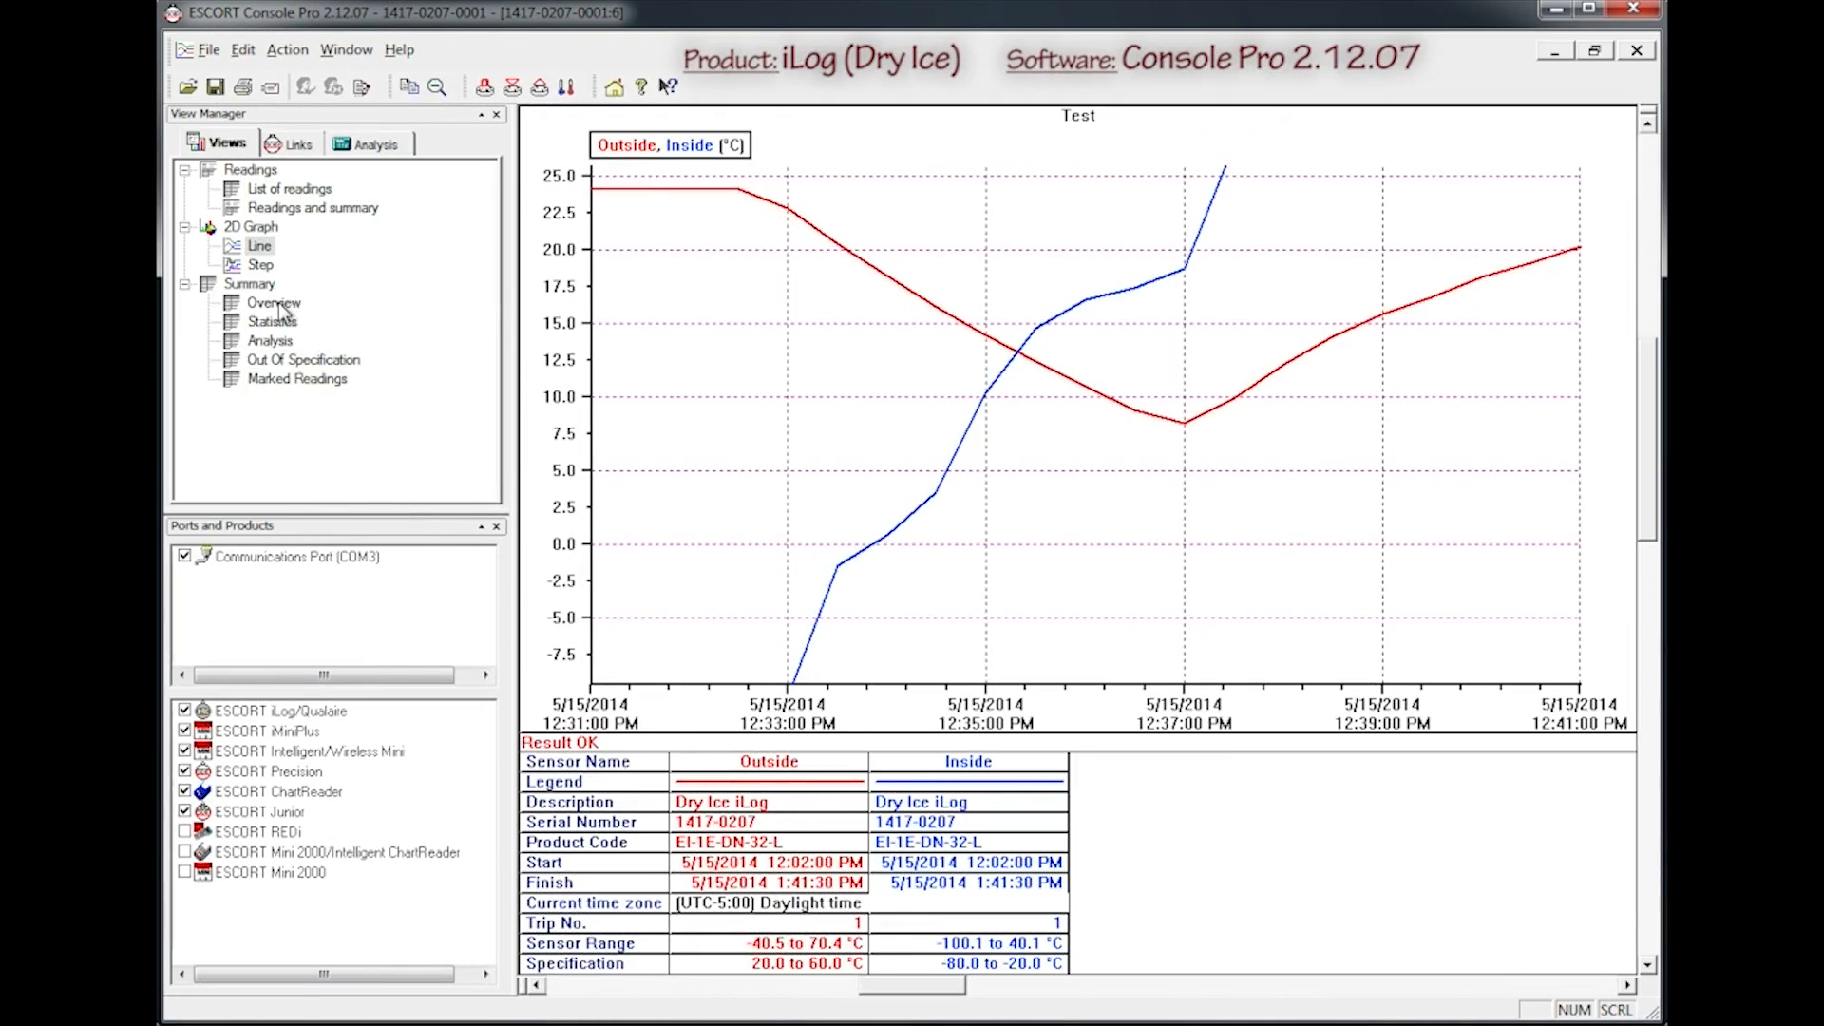
- Review the summary views for Overview, Statistics, Analysis, Out Of Specification and Marked Readings
{"action": "left_click", "coordinate": [273, 303]}
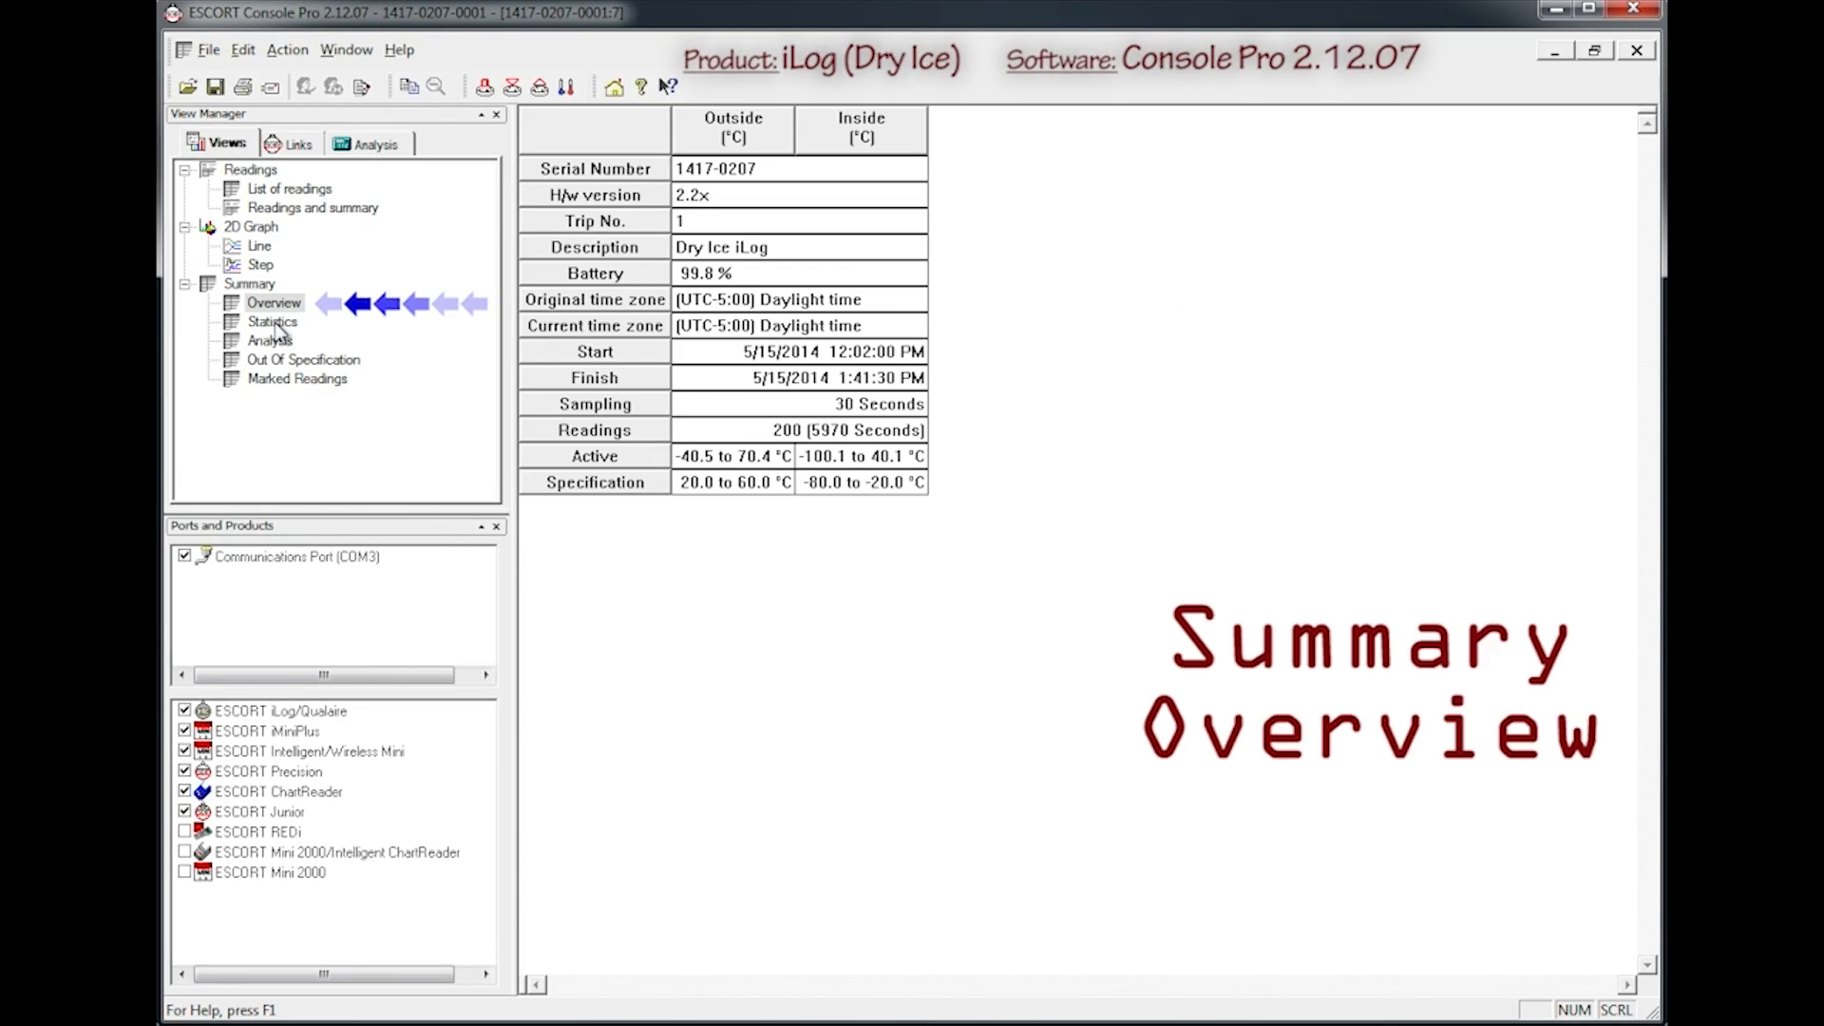
{"action": "left_click", "coordinate": [274, 326]}
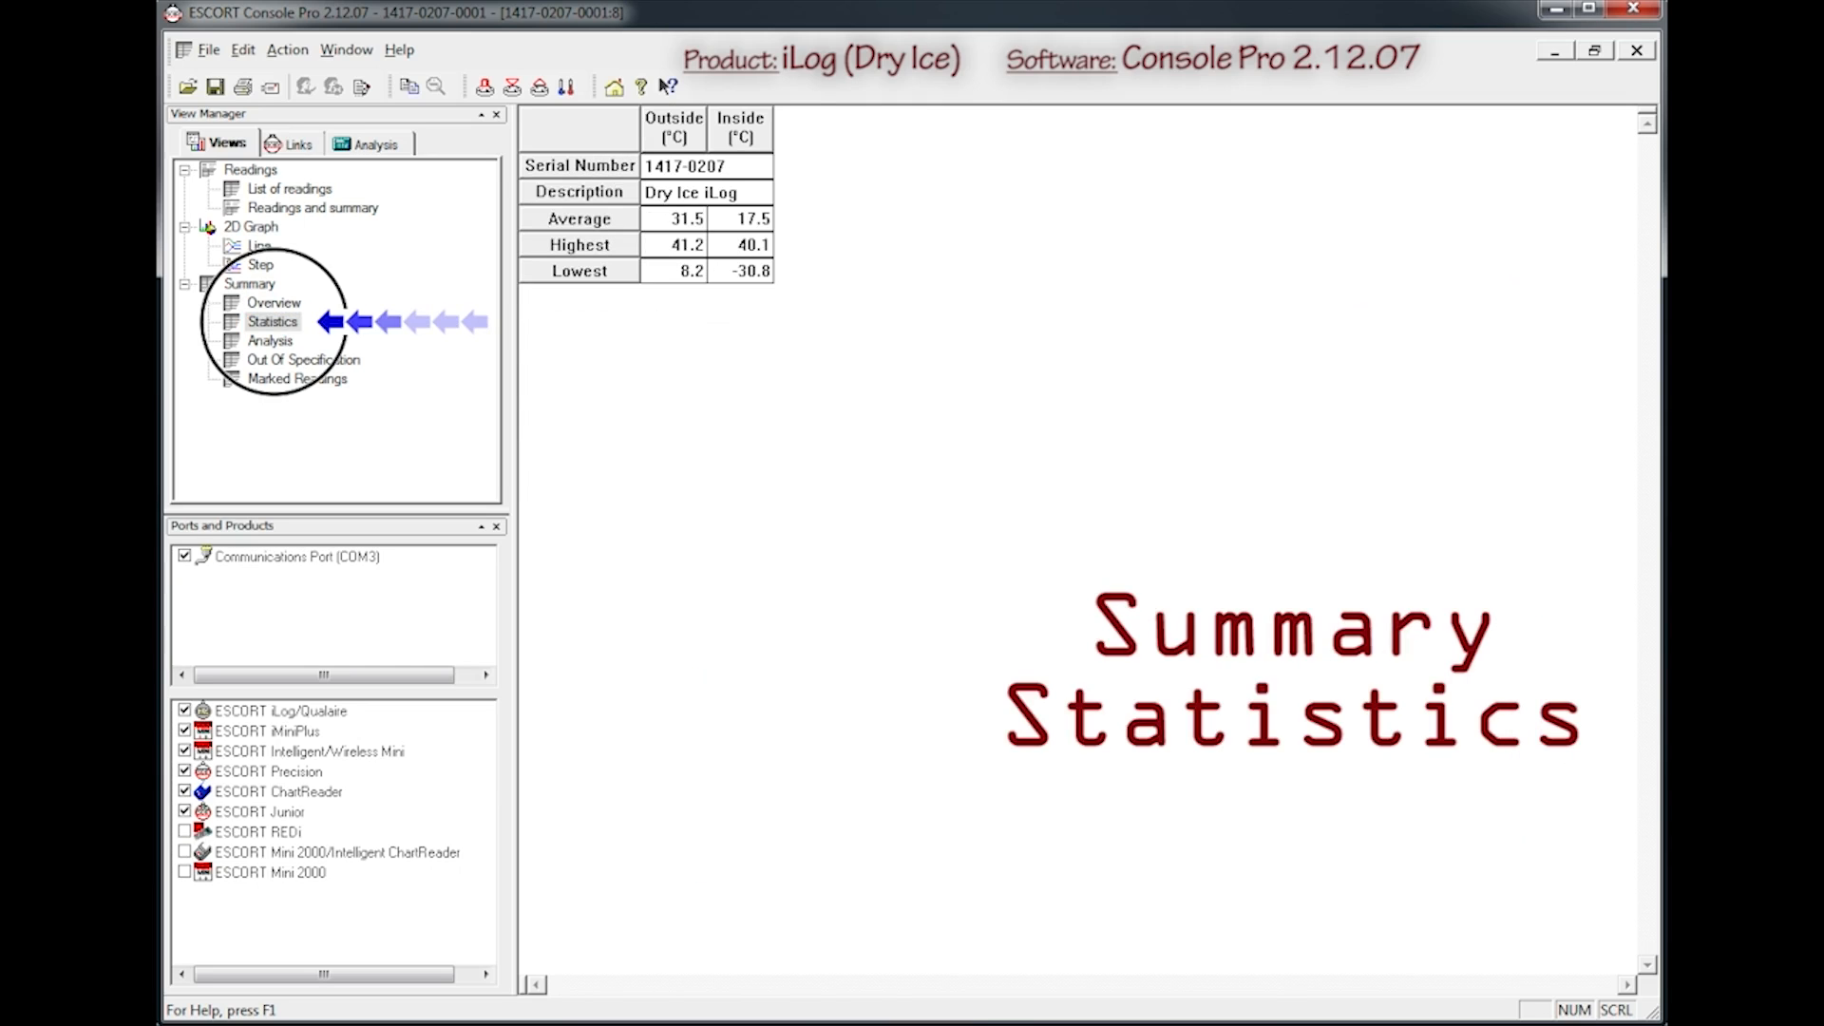
{"action": "left_click", "coordinate": [270, 340]}
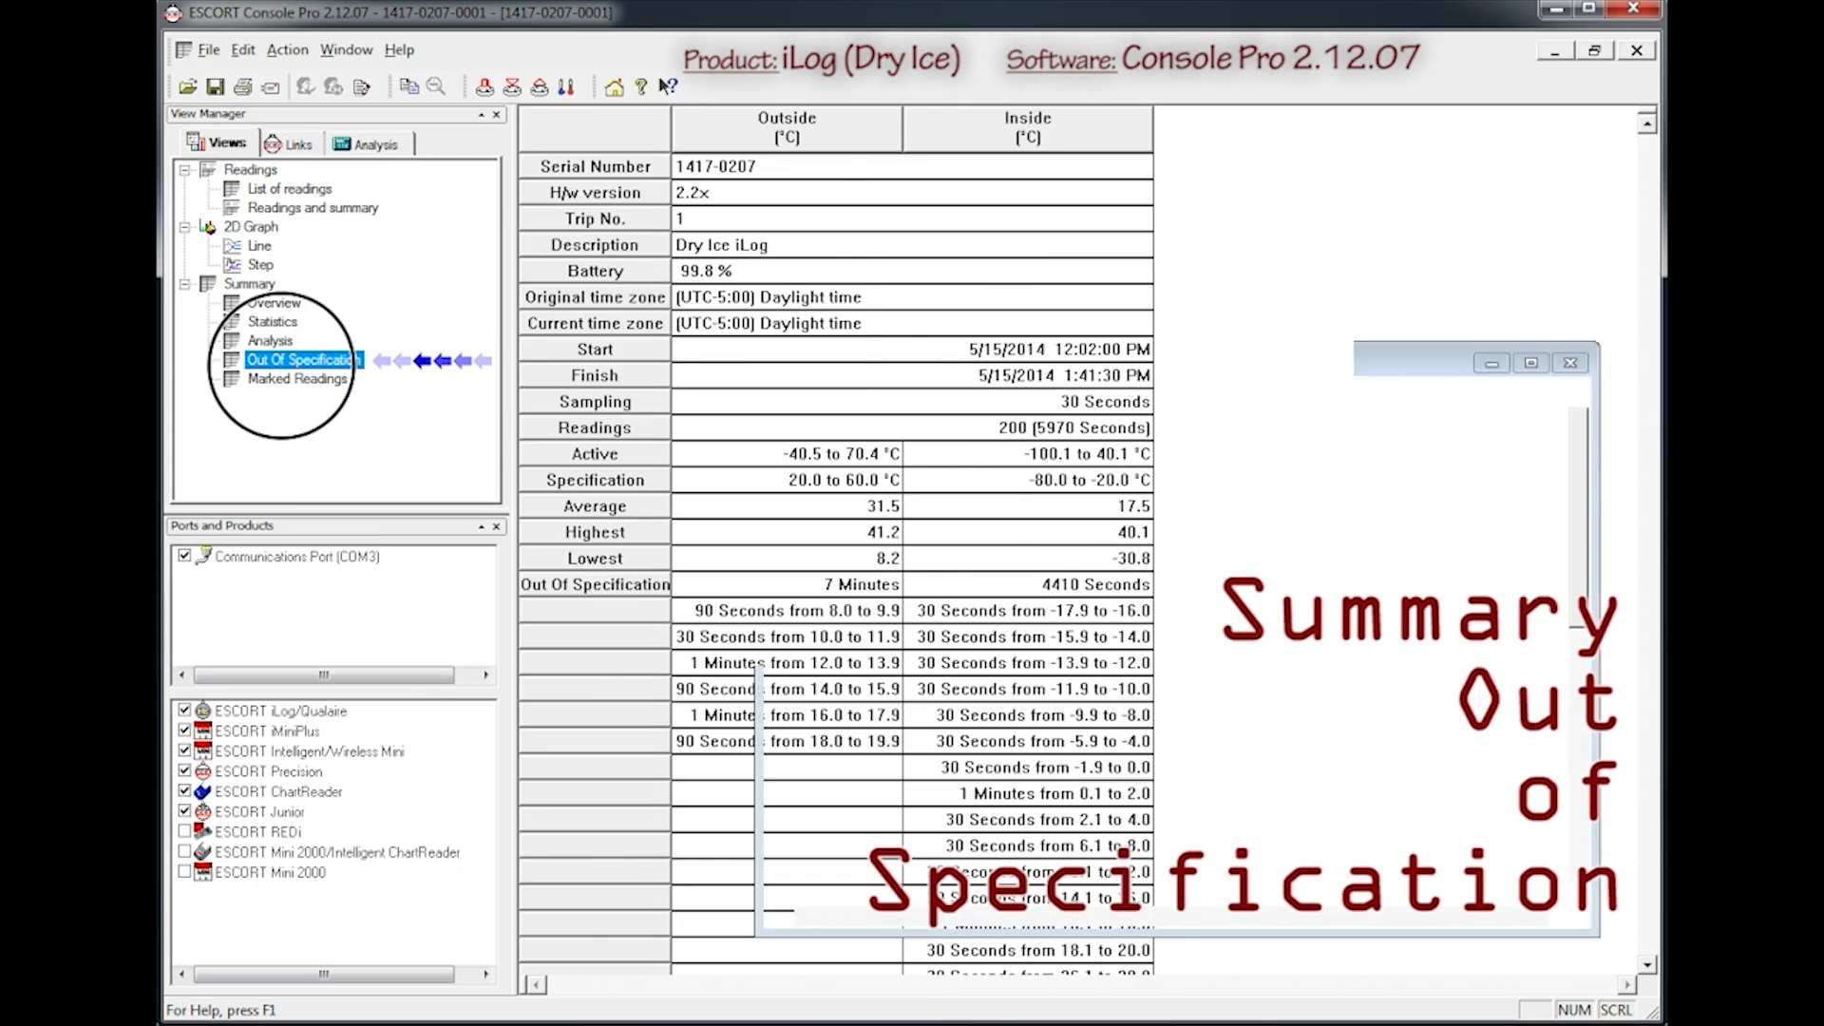
{"action": "double_click", "coordinate": [284, 366]}
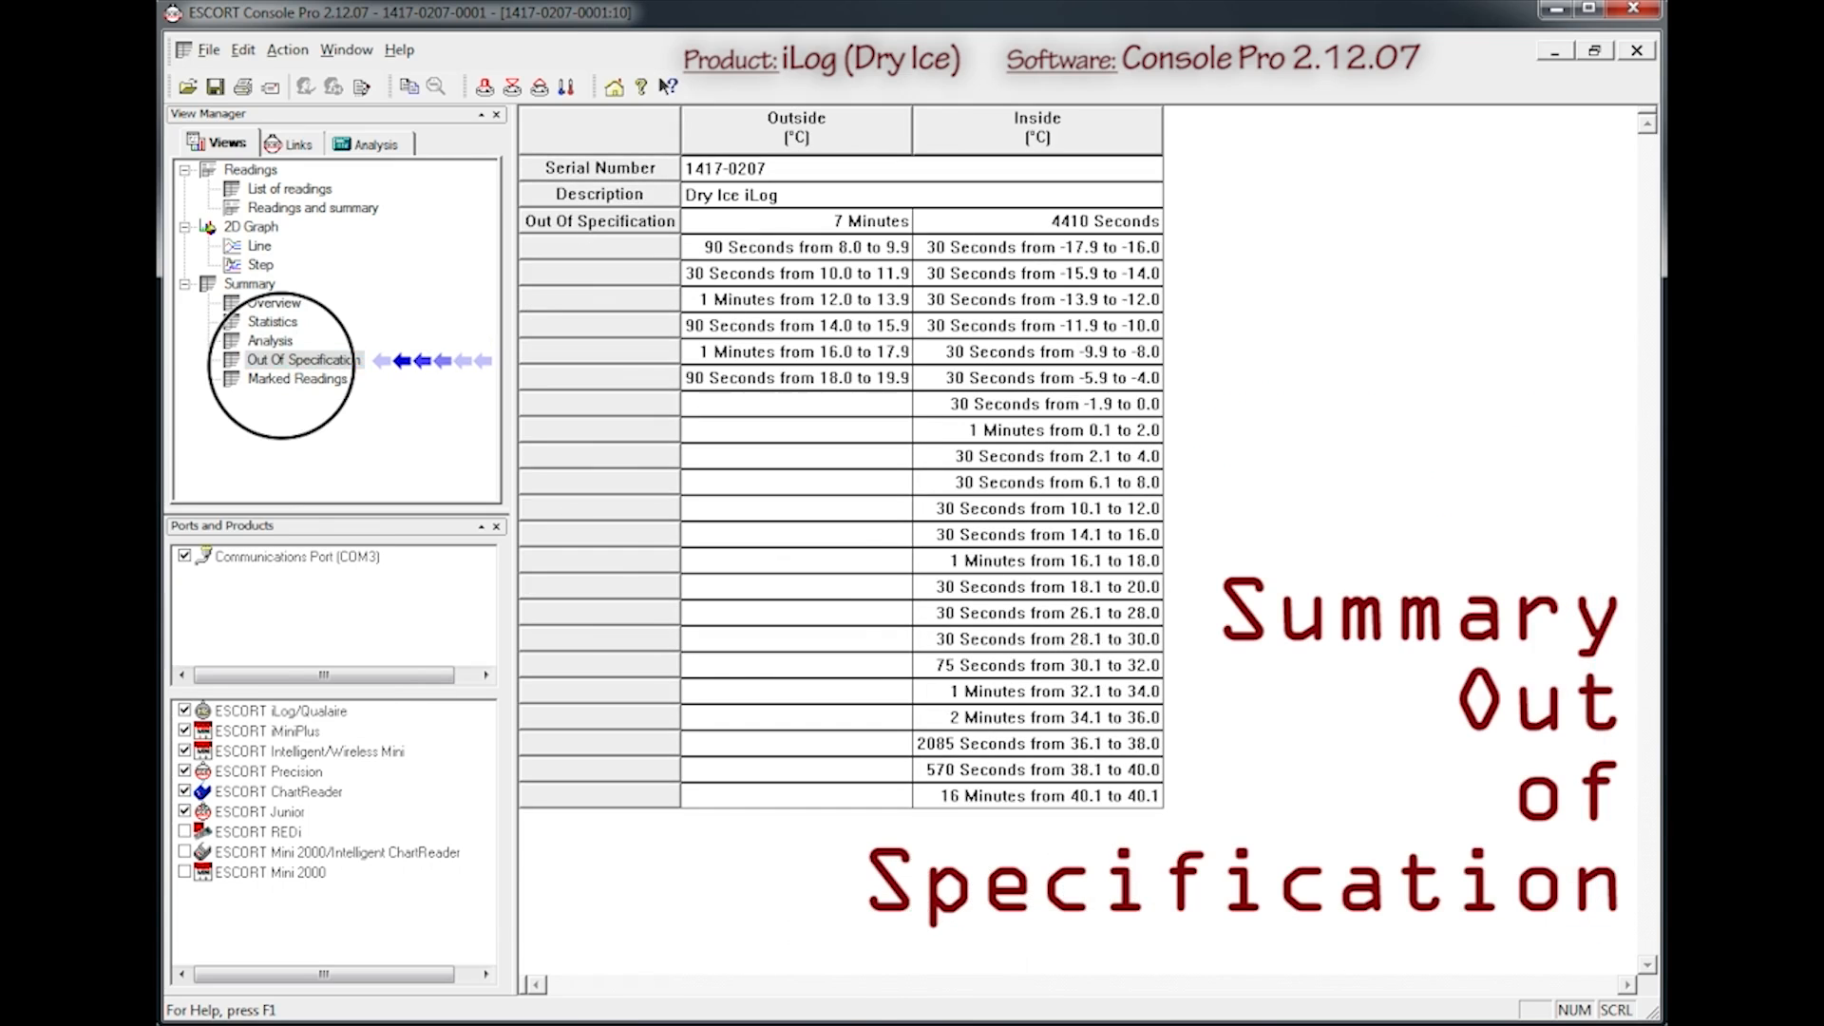
{"action": "left_click", "coordinate": [286, 391]}
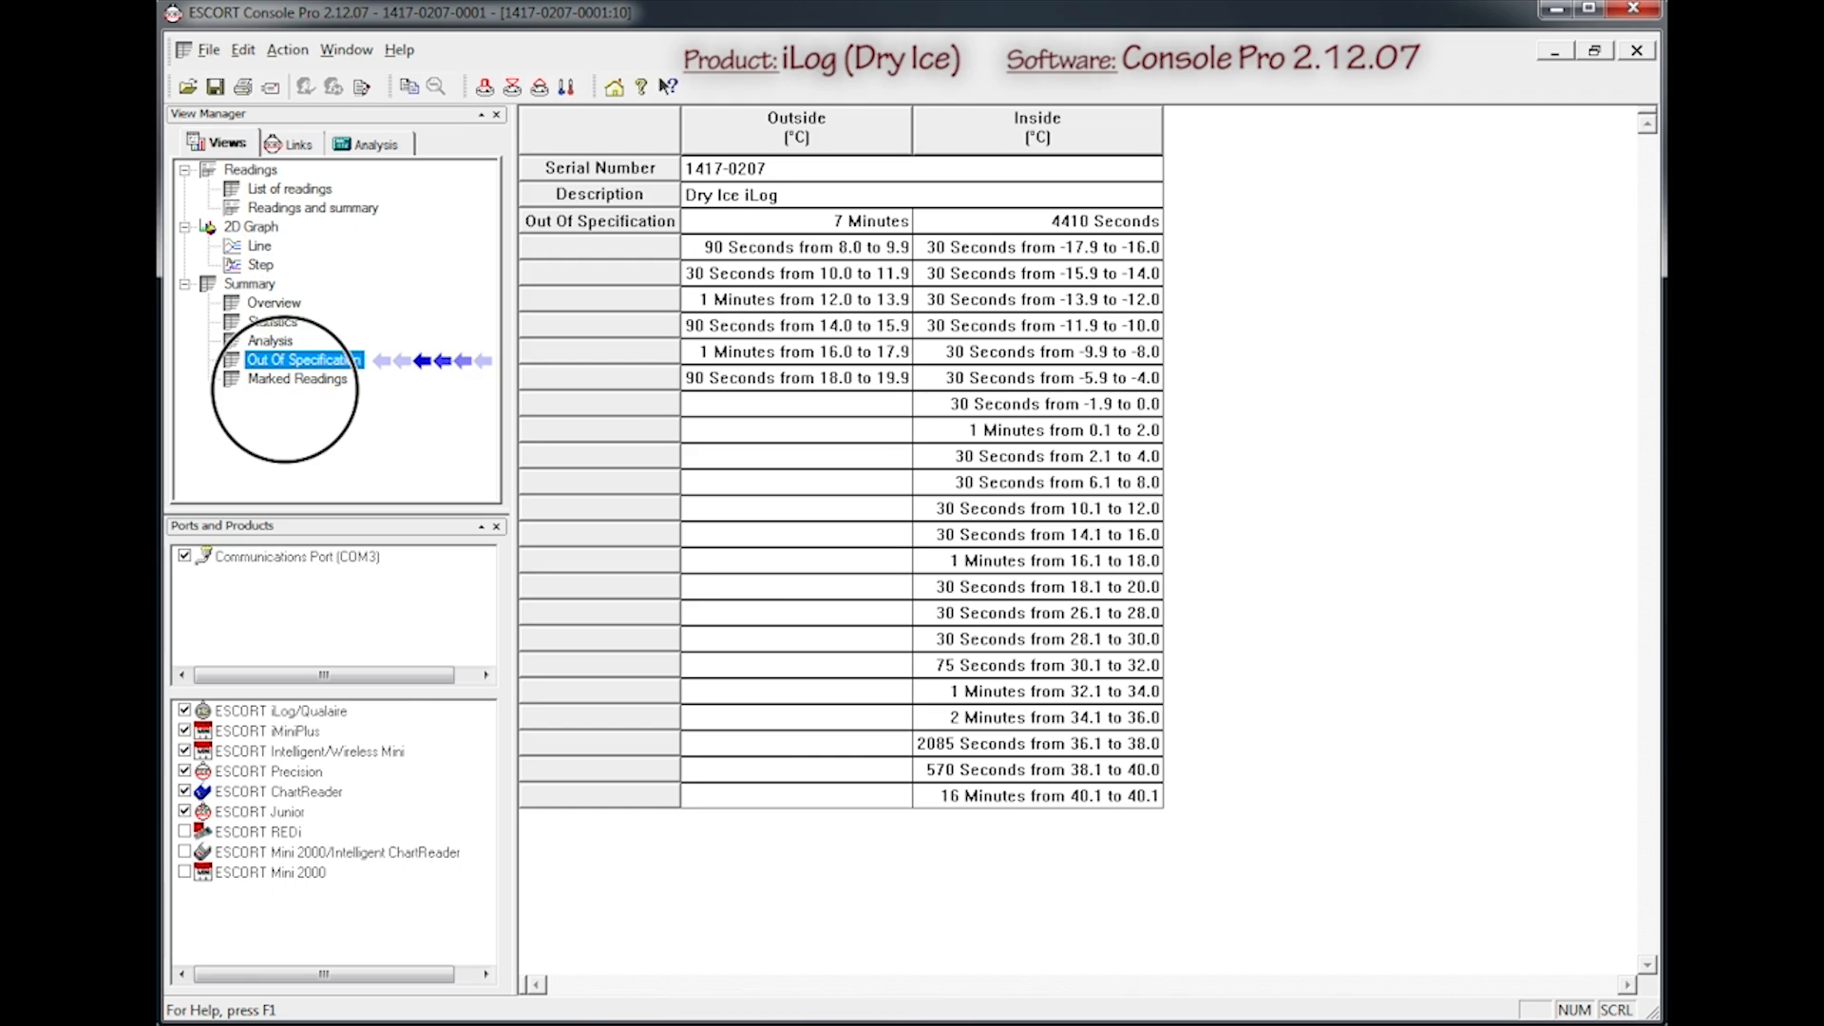
{"action": "left_click", "coordinate": [296, 379]}
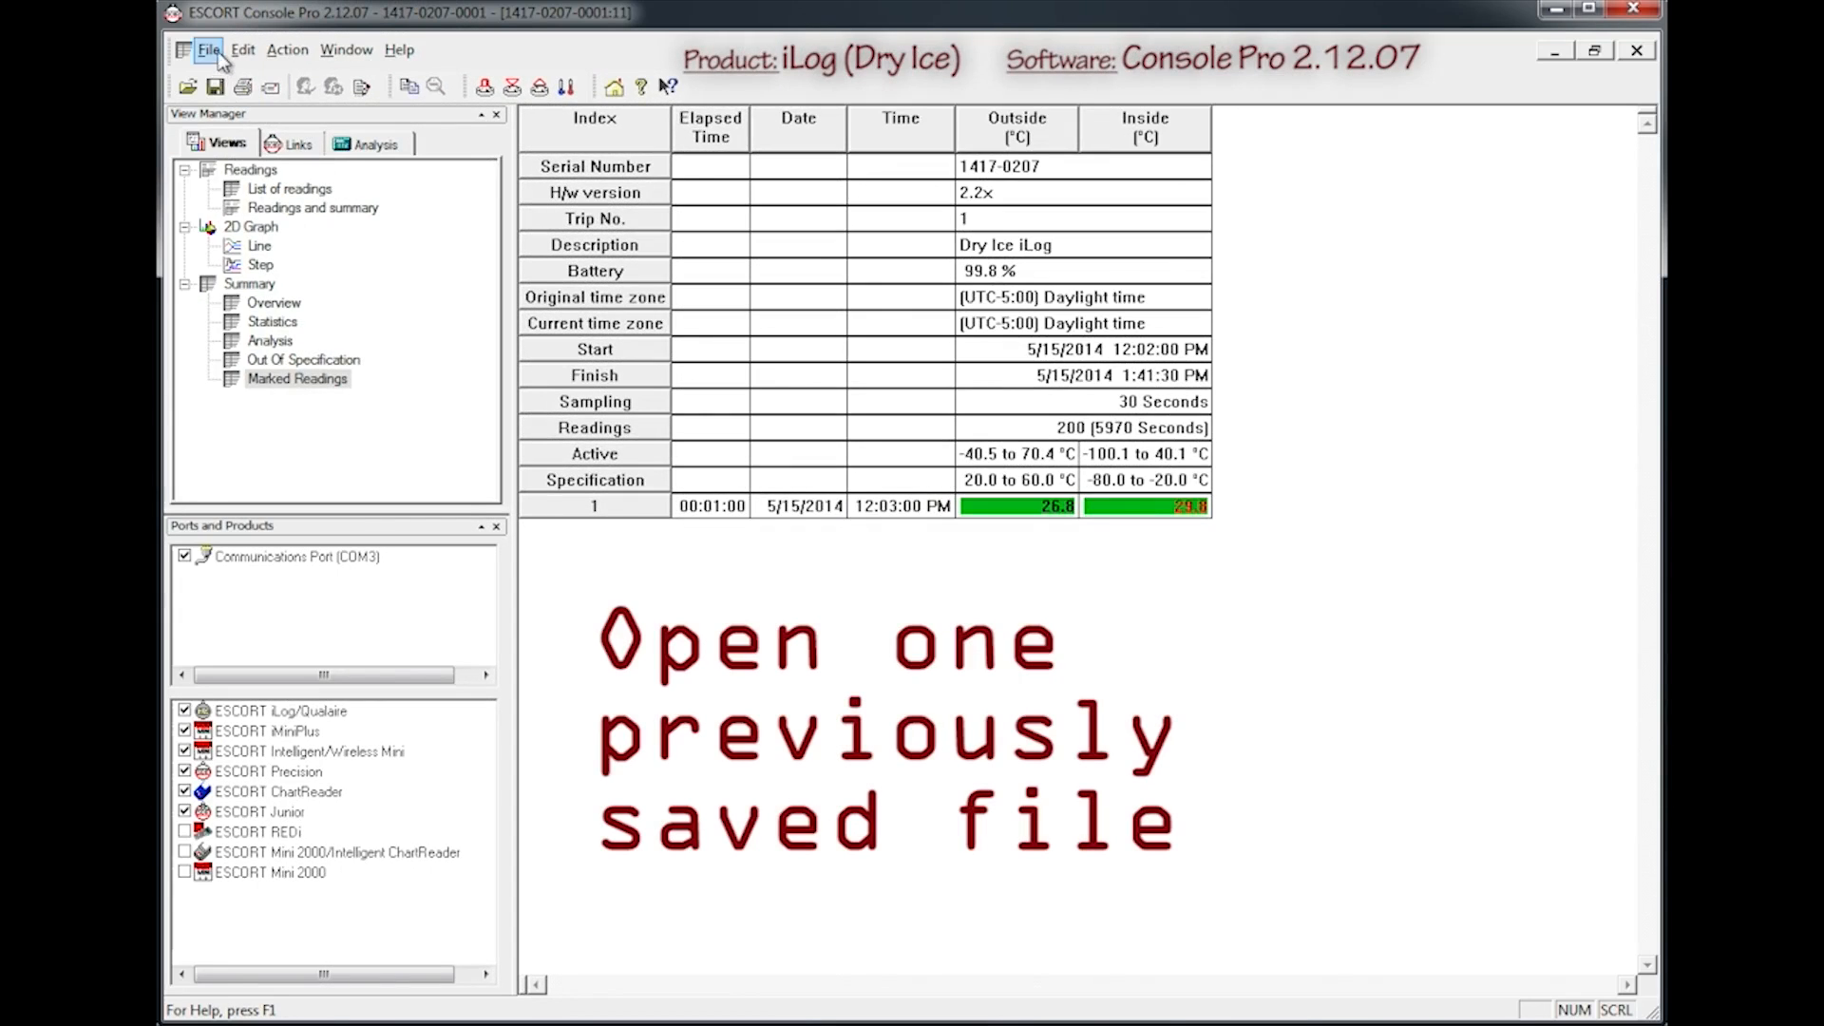
{"action": "left_click", "coordinate": [210, 50]}
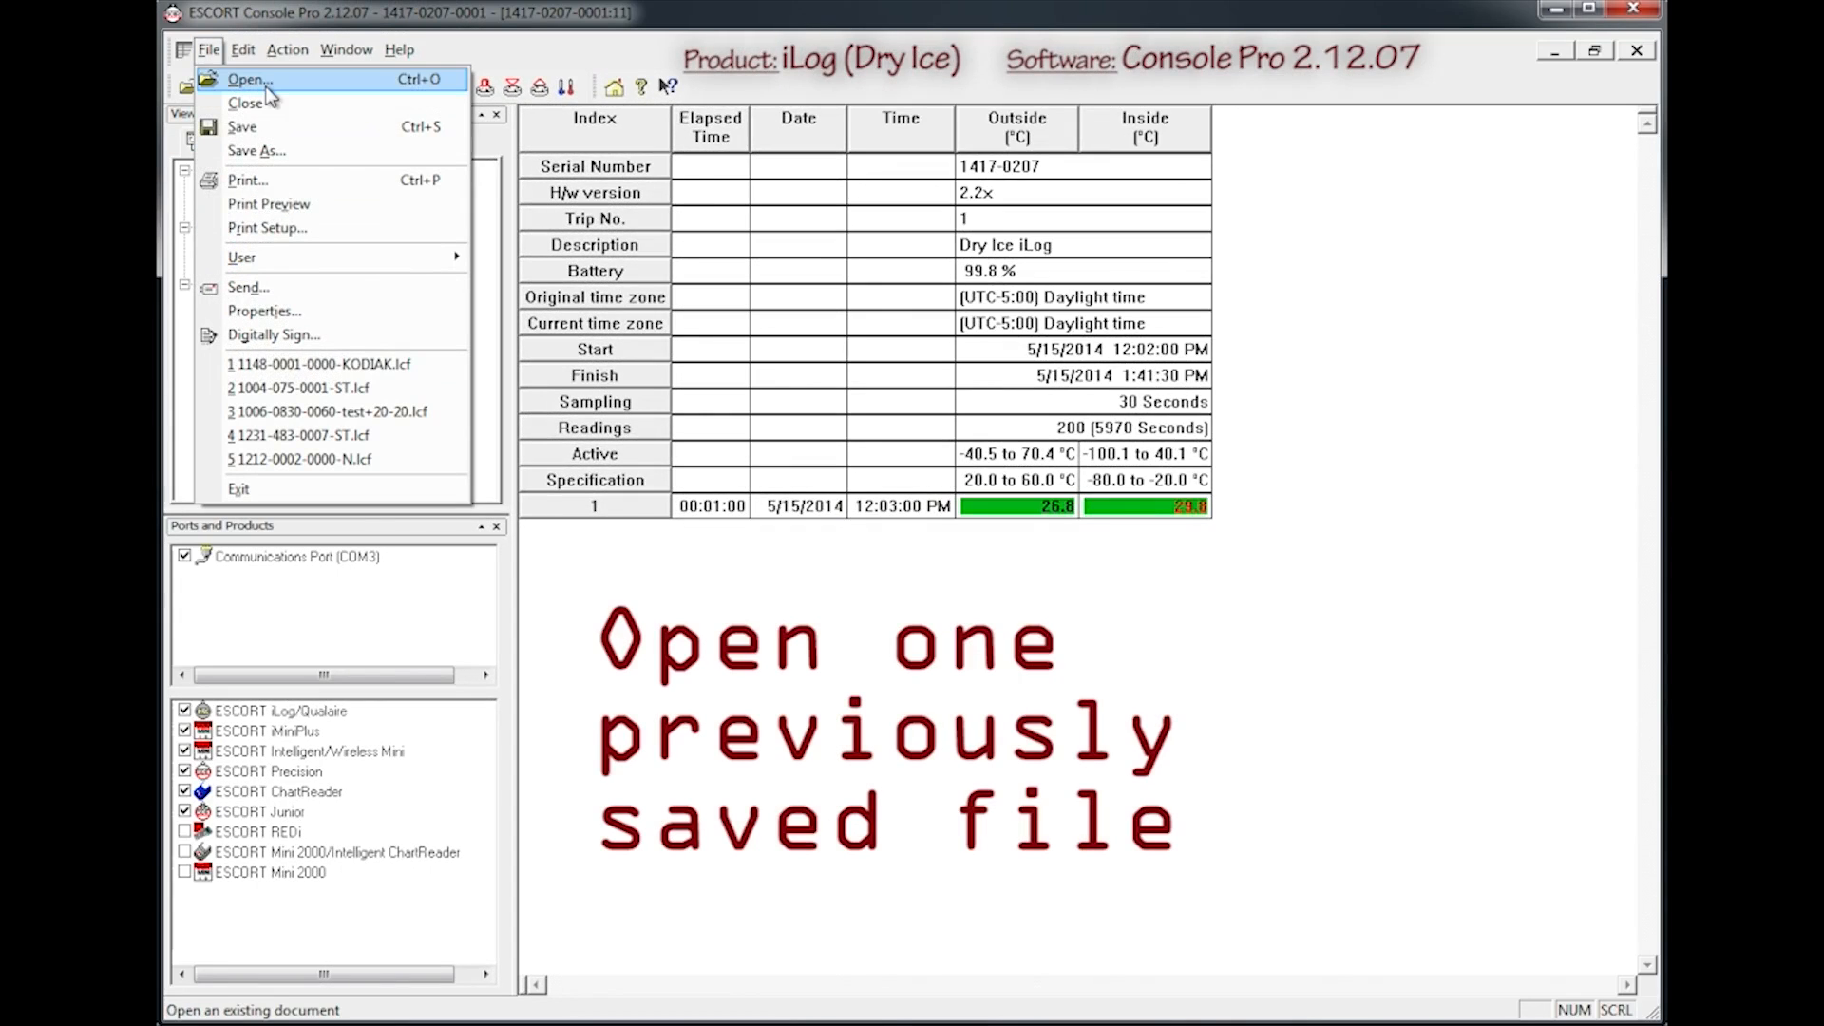
{"action": "left_click", "coordinate": [324, 389]}
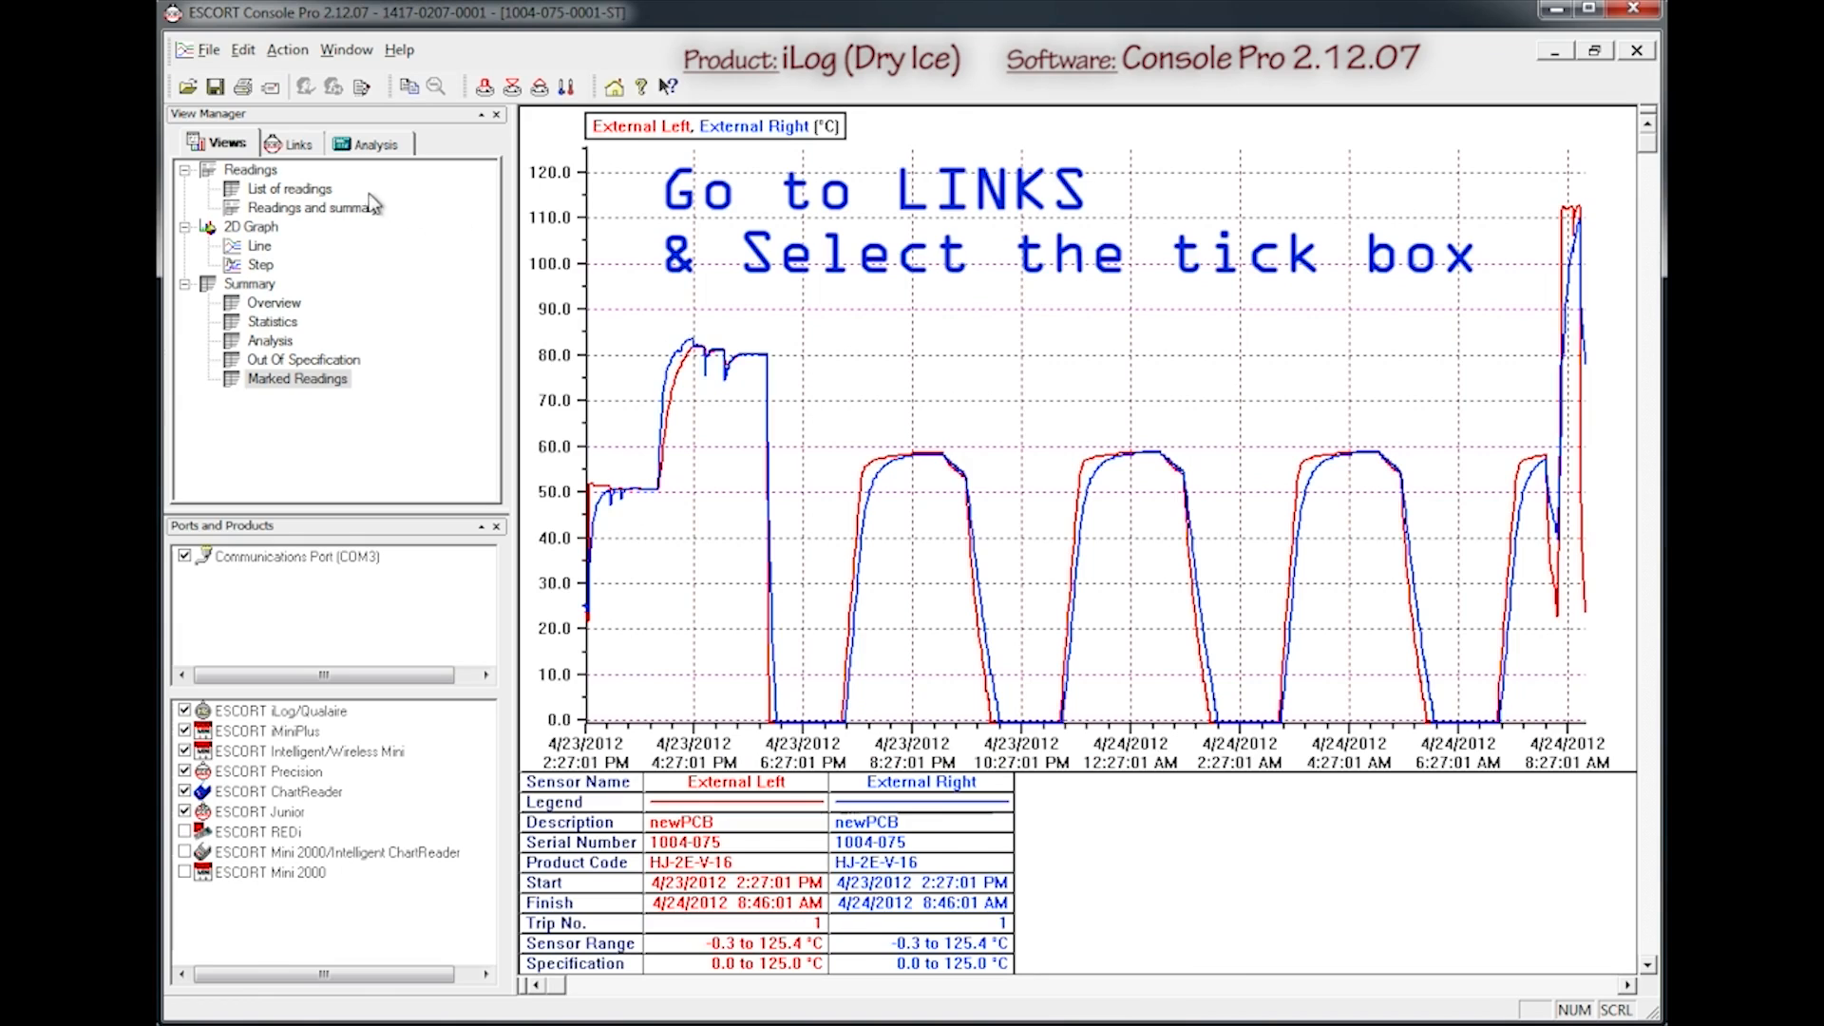
{"action": "left_click", "coordinate": [306, 151]}
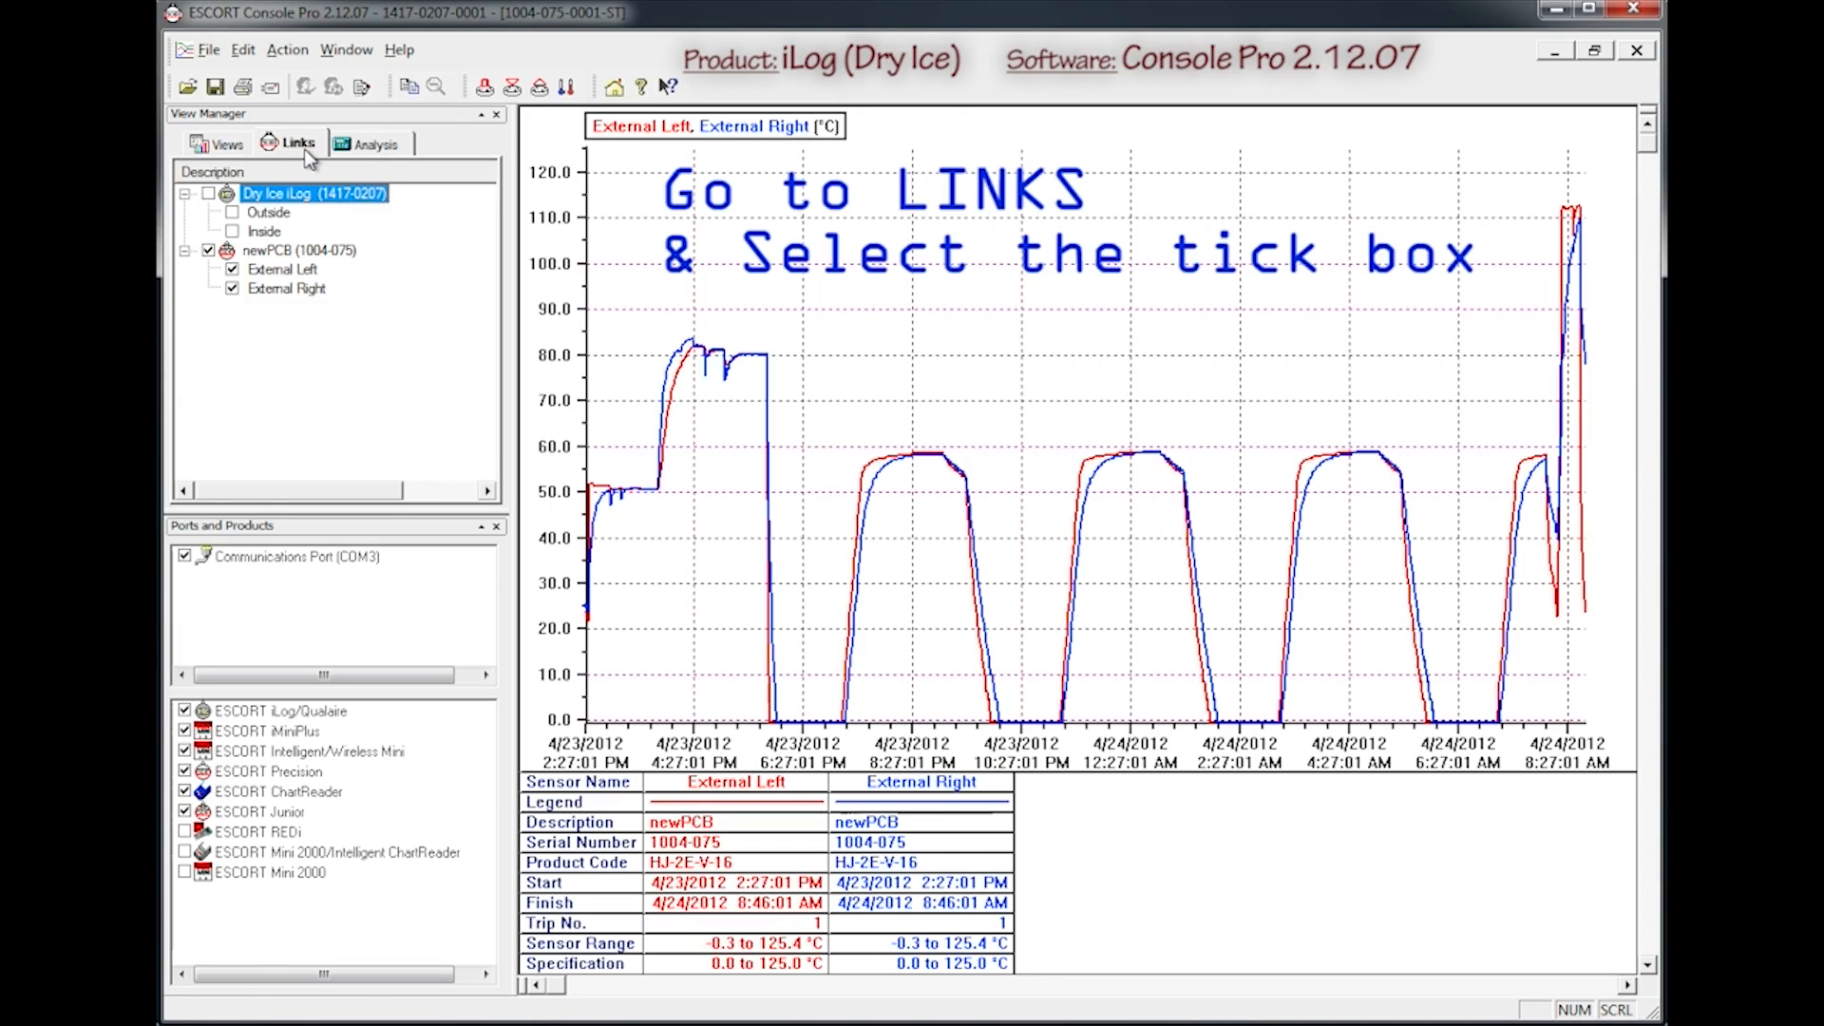
{"action": "left_click", "coordinate": [209, 195]}
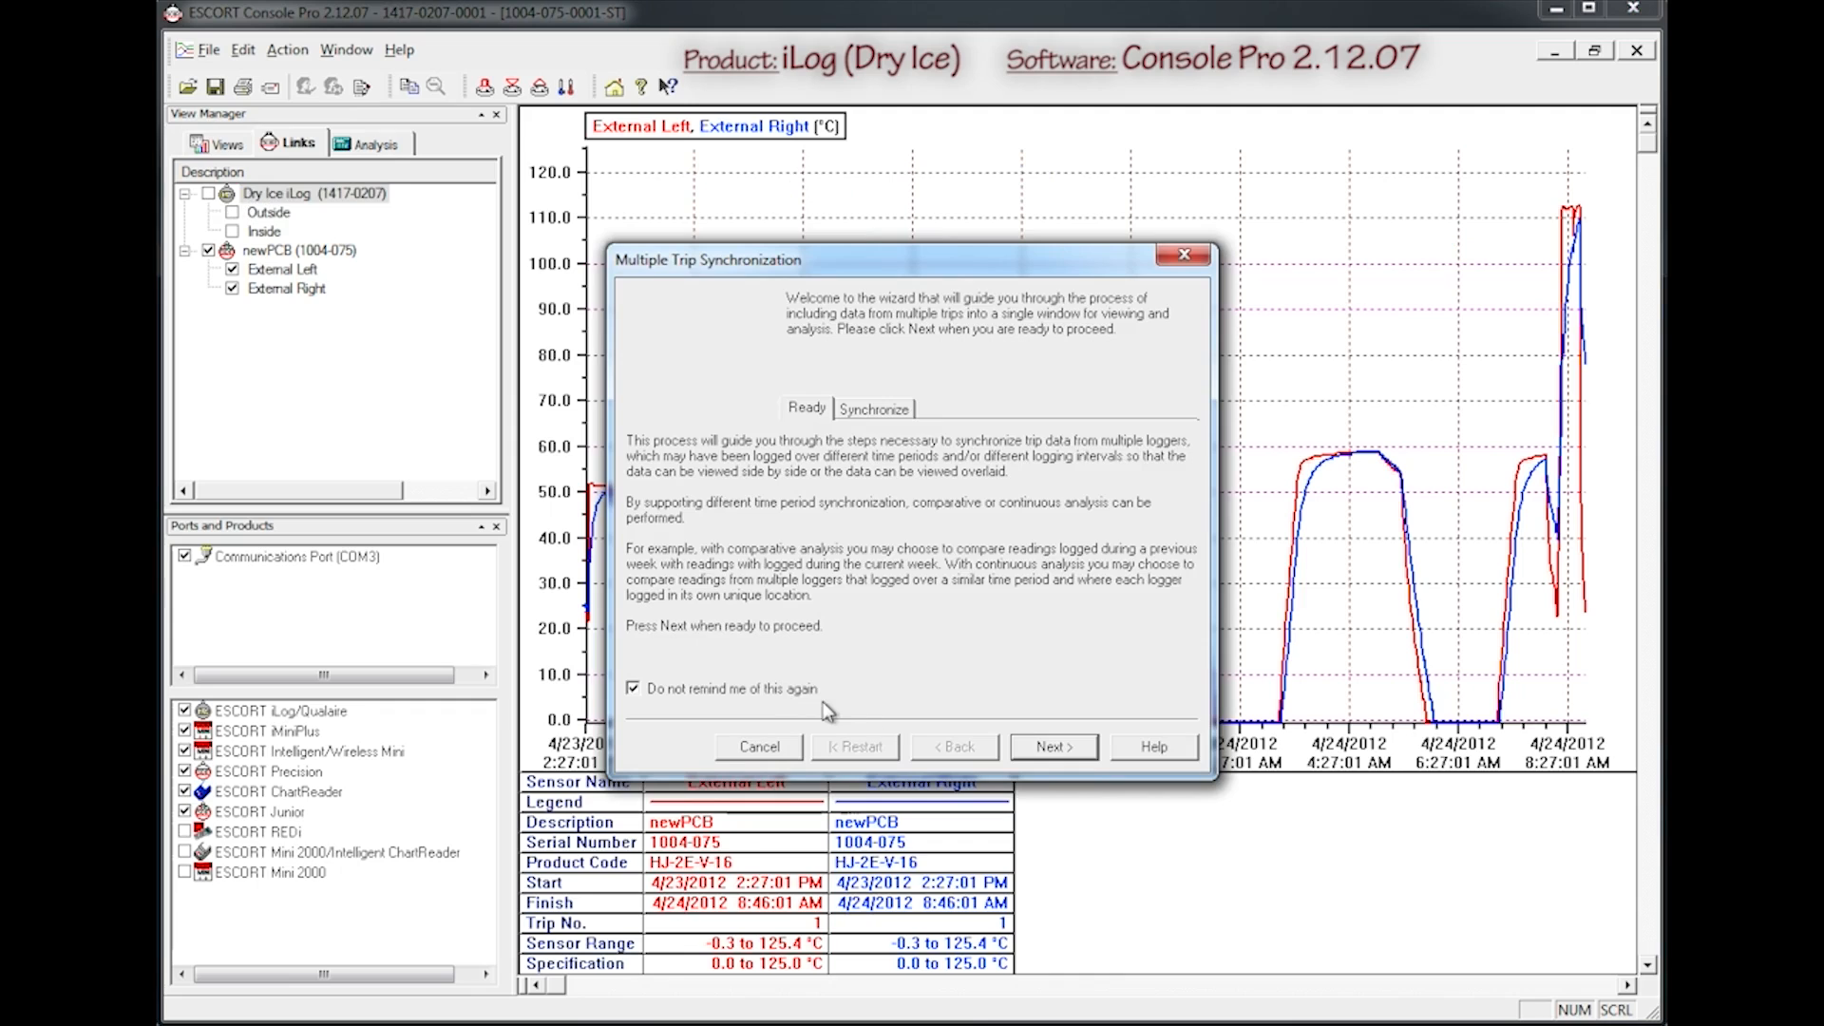
{"action": "left_click", "coordinate": [1037, 747]}
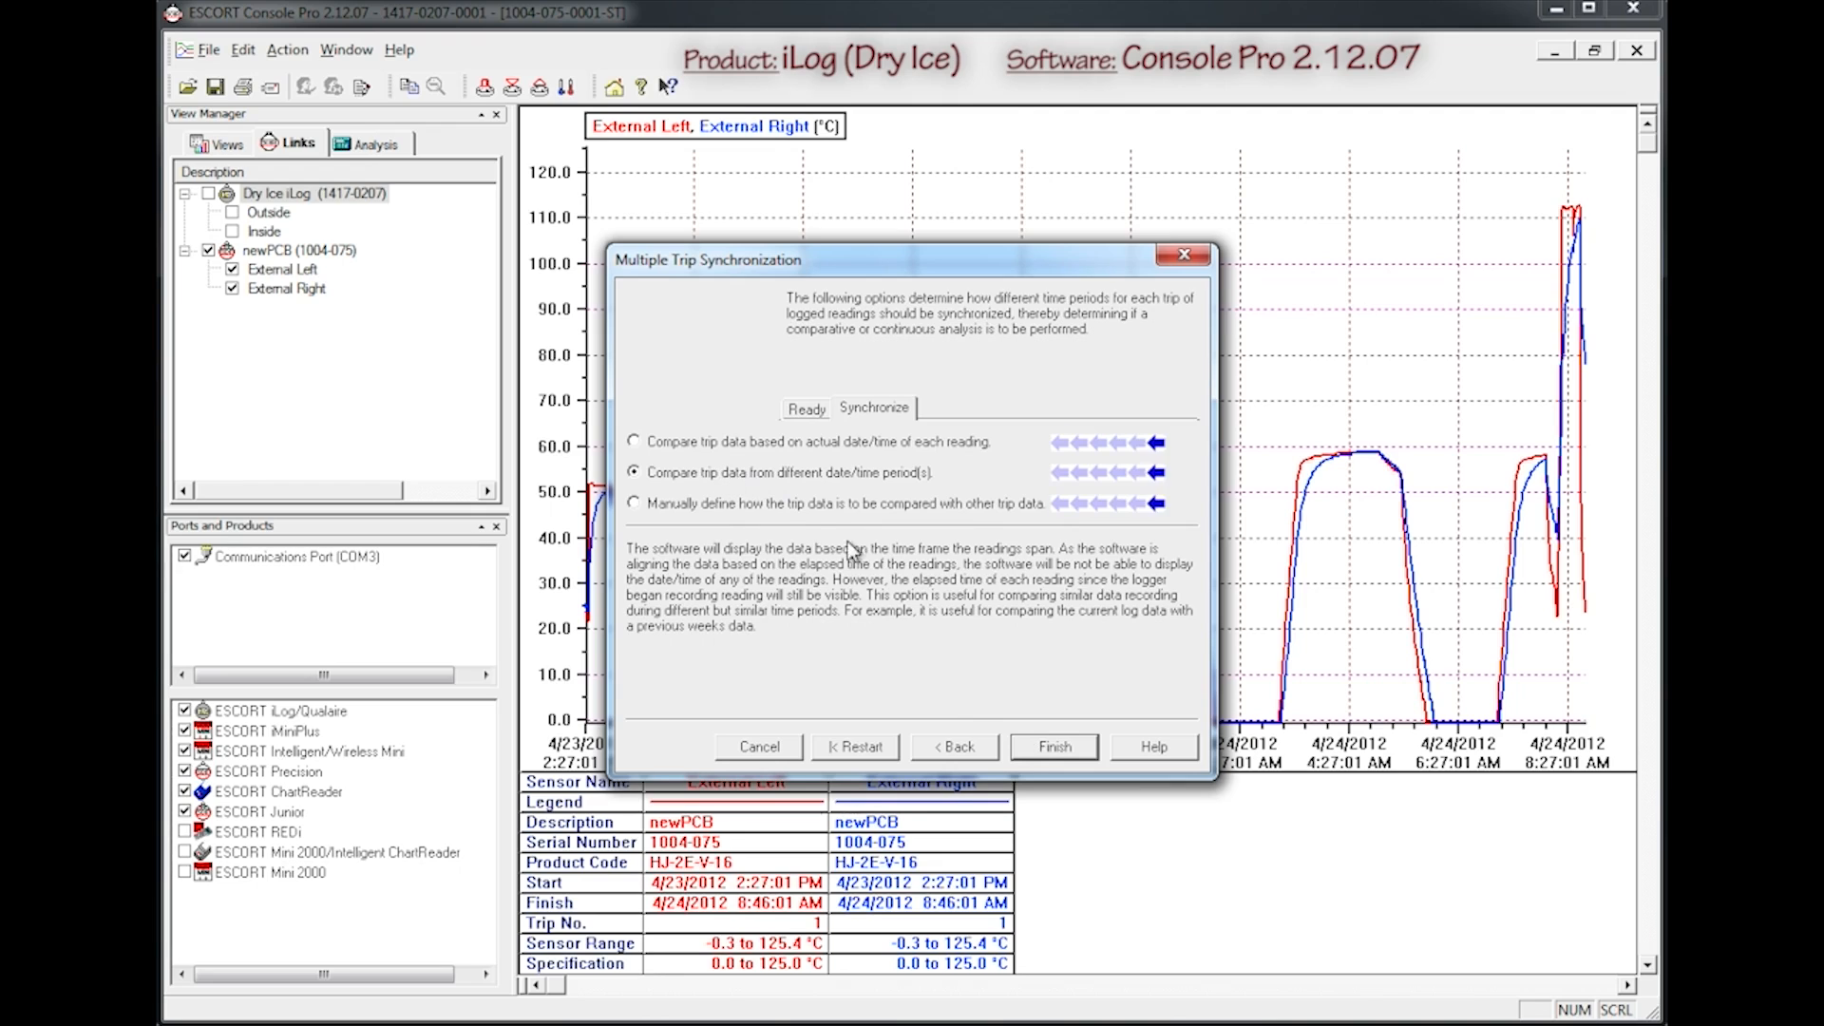
{"action": "left_click", "coordinate": [1078, 750]}
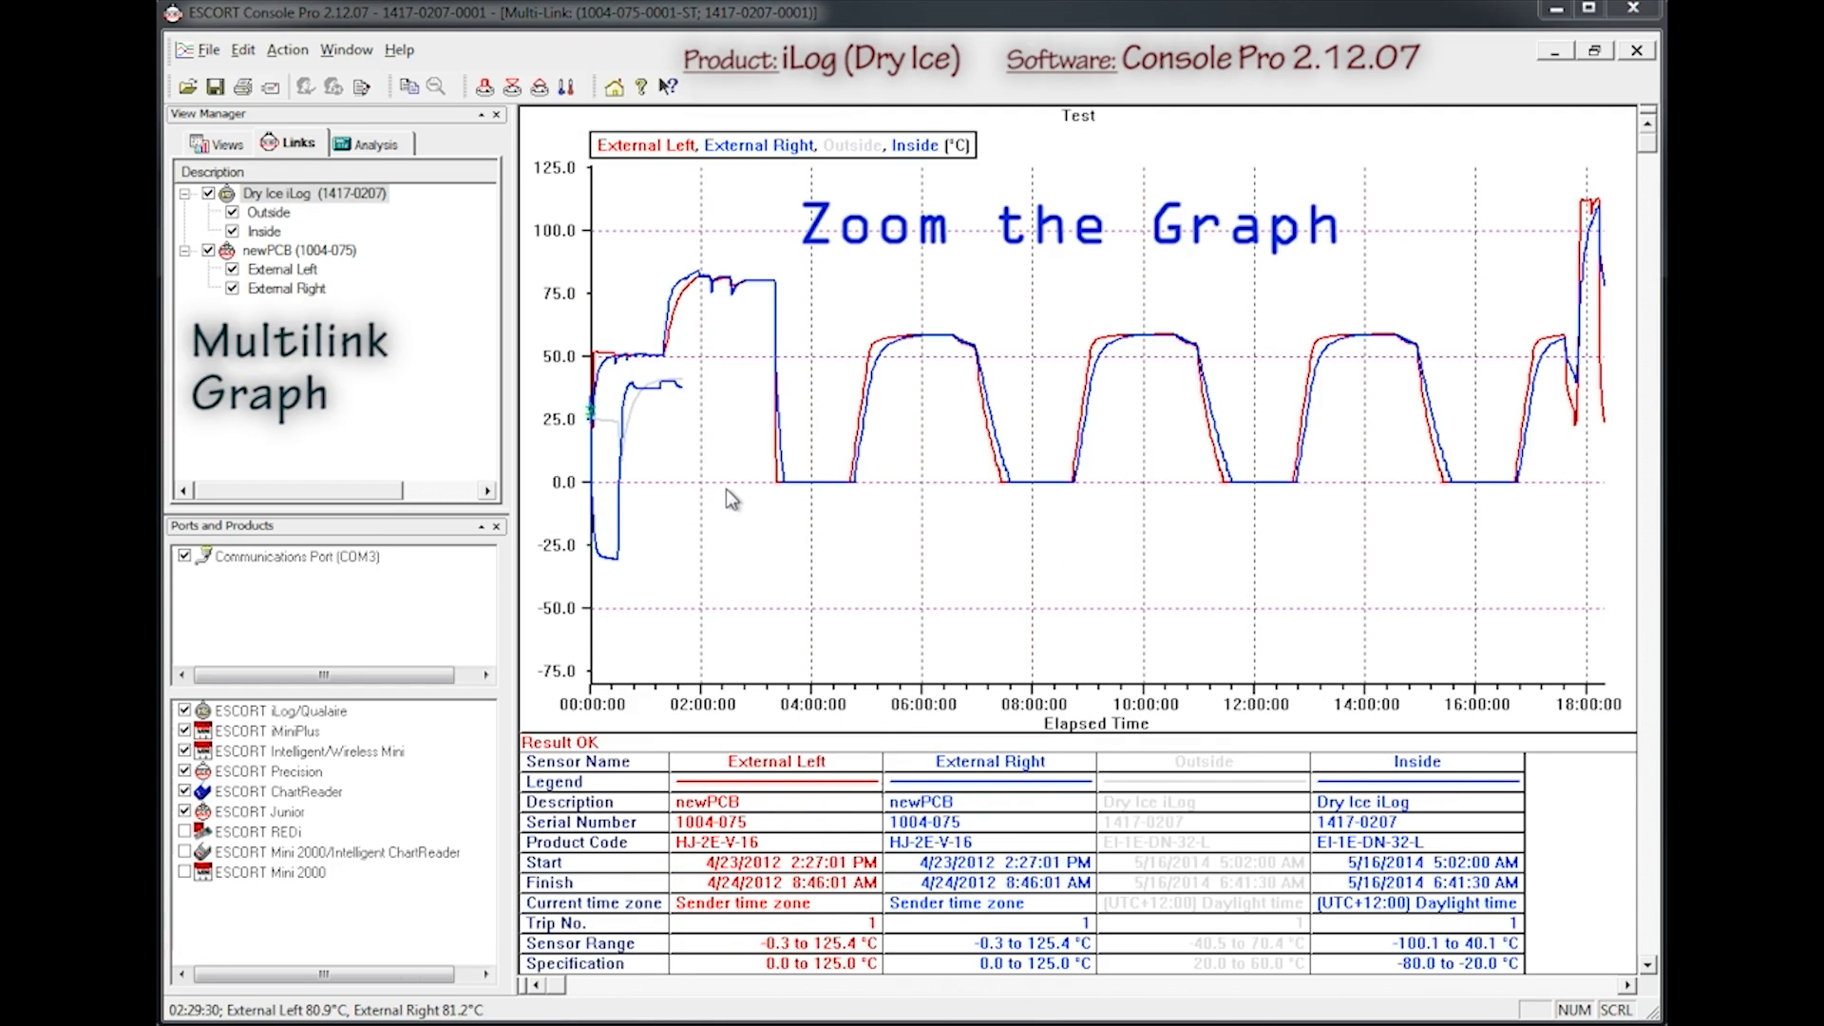
- Zoom the multi-link graph to about the first two elapsed hours and inspect the readings along the curves
{"action": "mouse_move", "coordinate": [701, 414]}
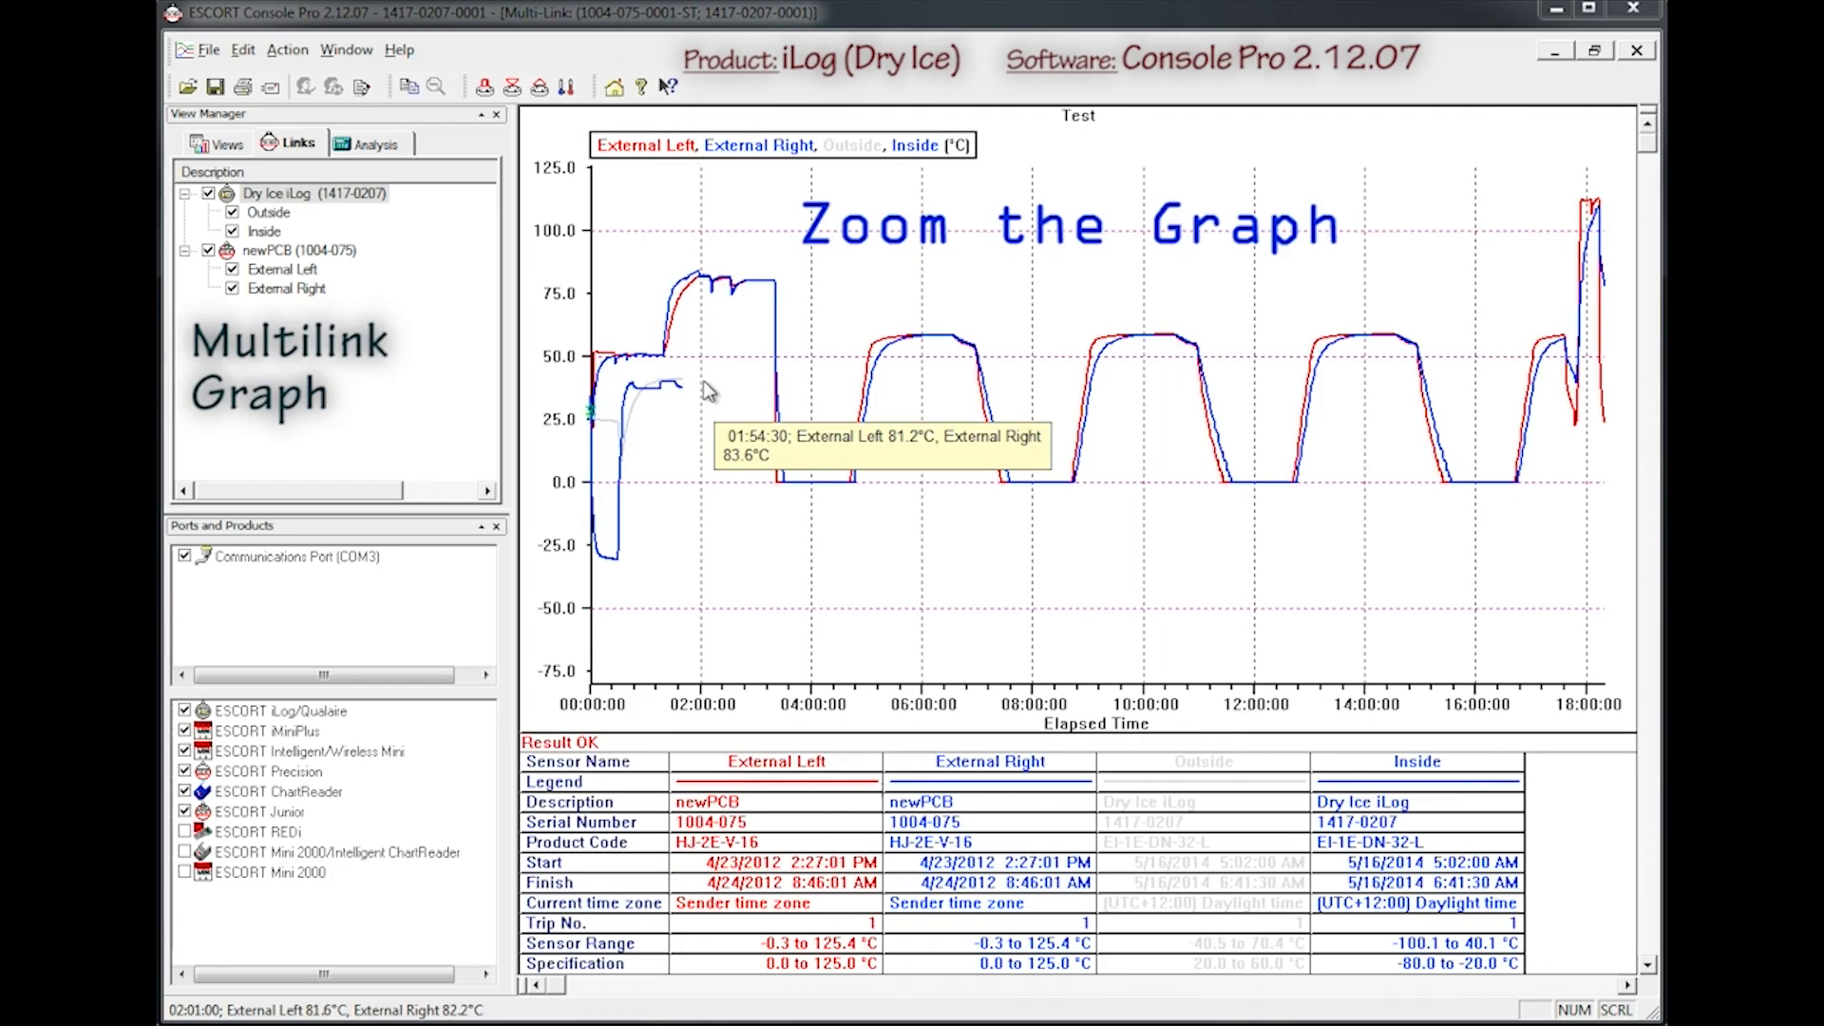
{"action": "left_click_drag", "start_coordinate": [702, 250], "coordinate": [581, 616]}
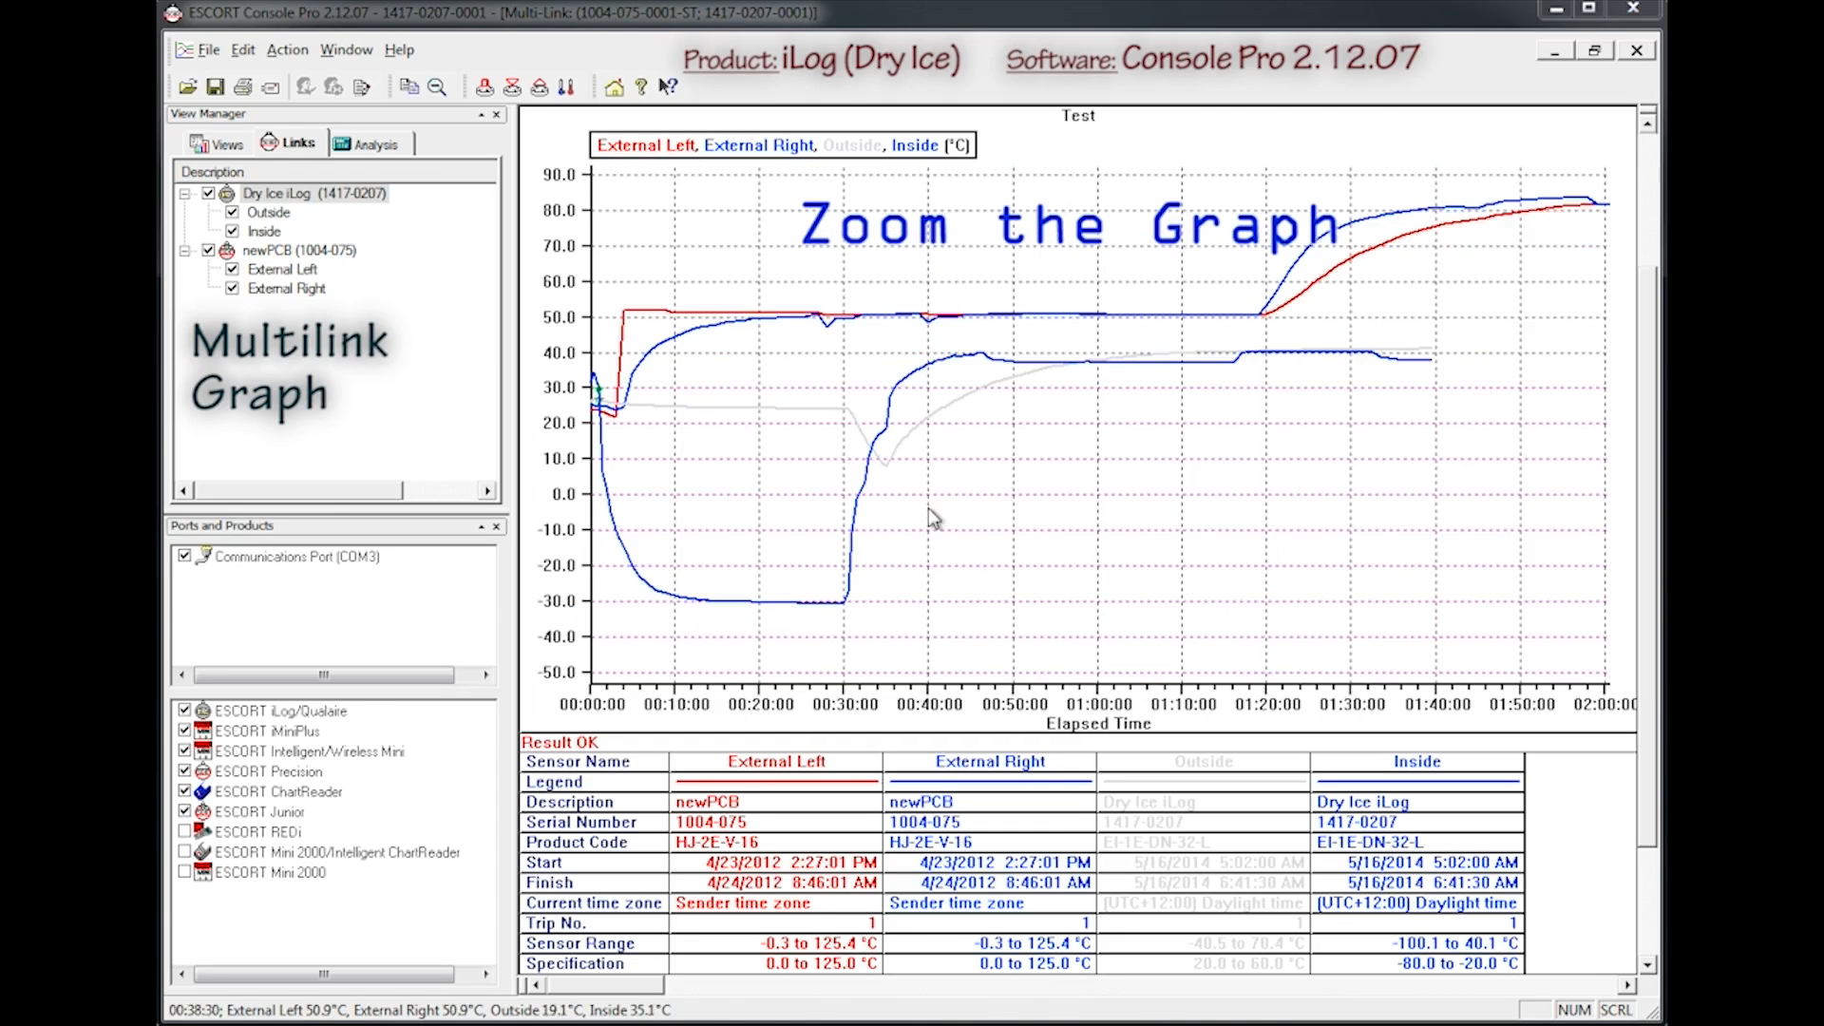
{"action": "mouse_move", "coordinate": [964, 419]}
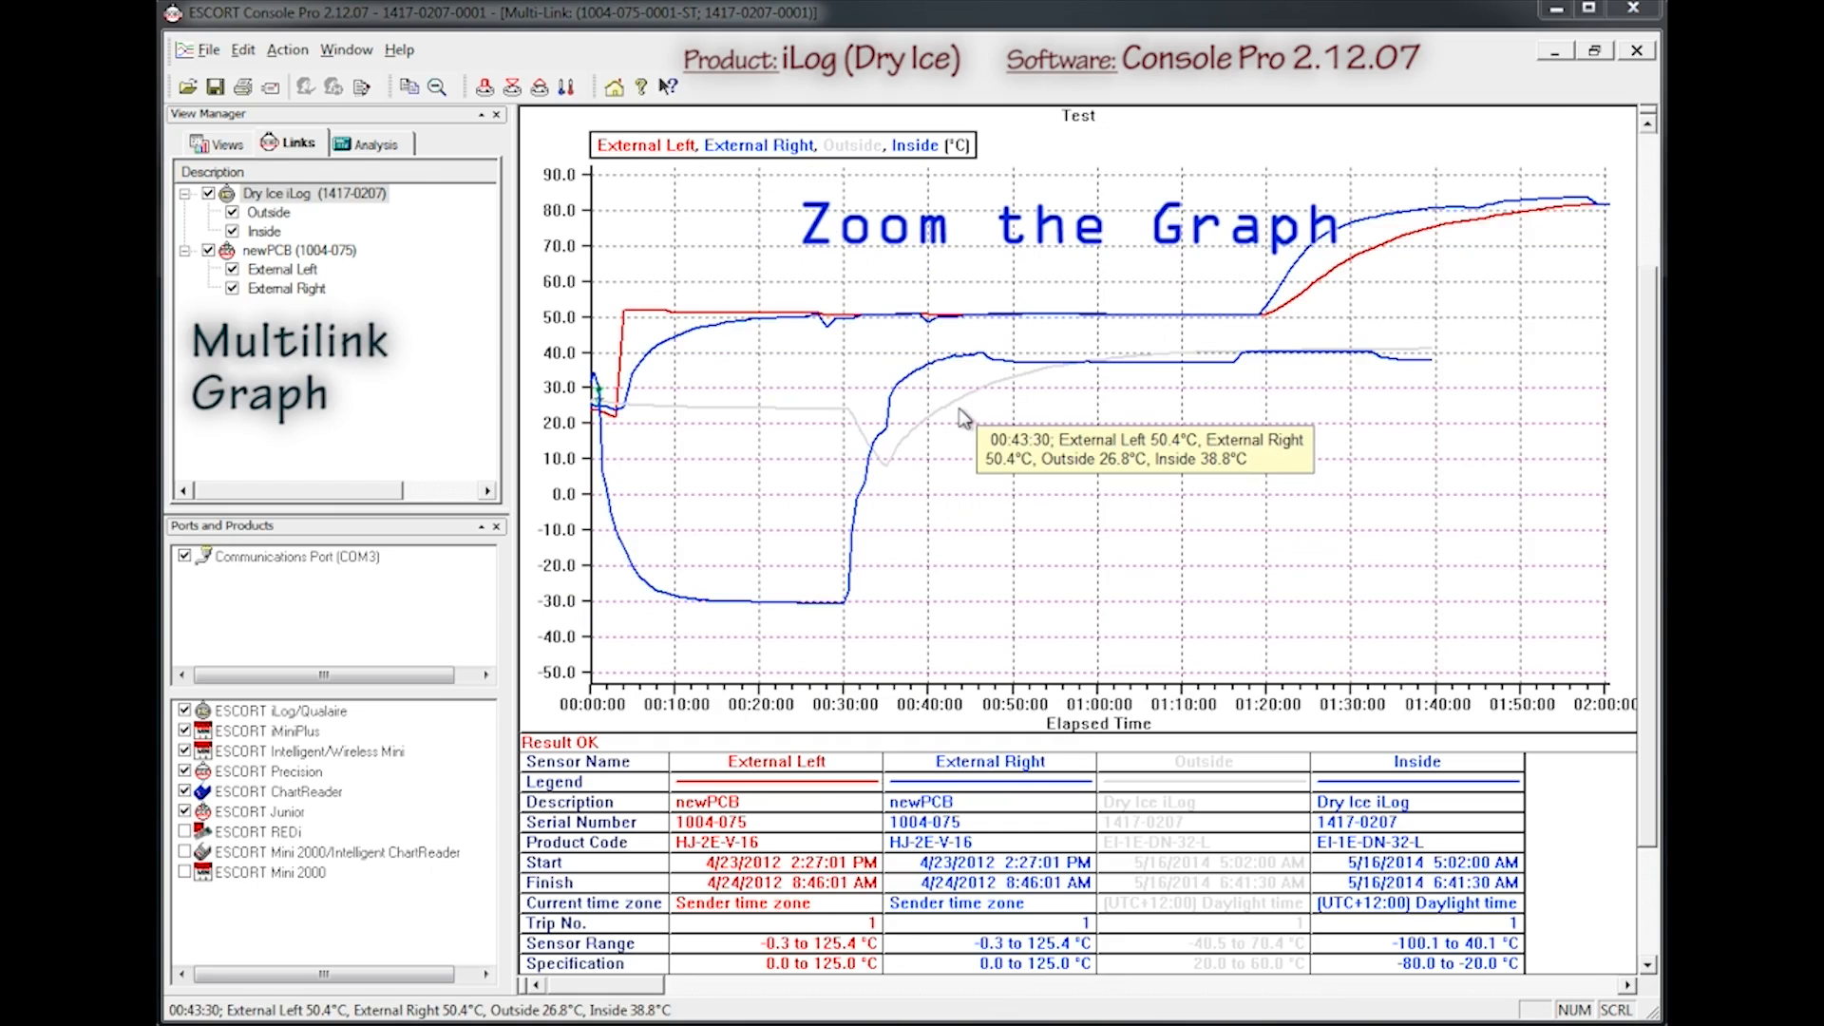
- Set the multi-link graph's sensor colors to magenta for Outside and black for Inside, and accept the graph options
{"action": "left_click", "coordinate": [244, 49]}
{"action": "left_click", "coordinate": [285, 80]}
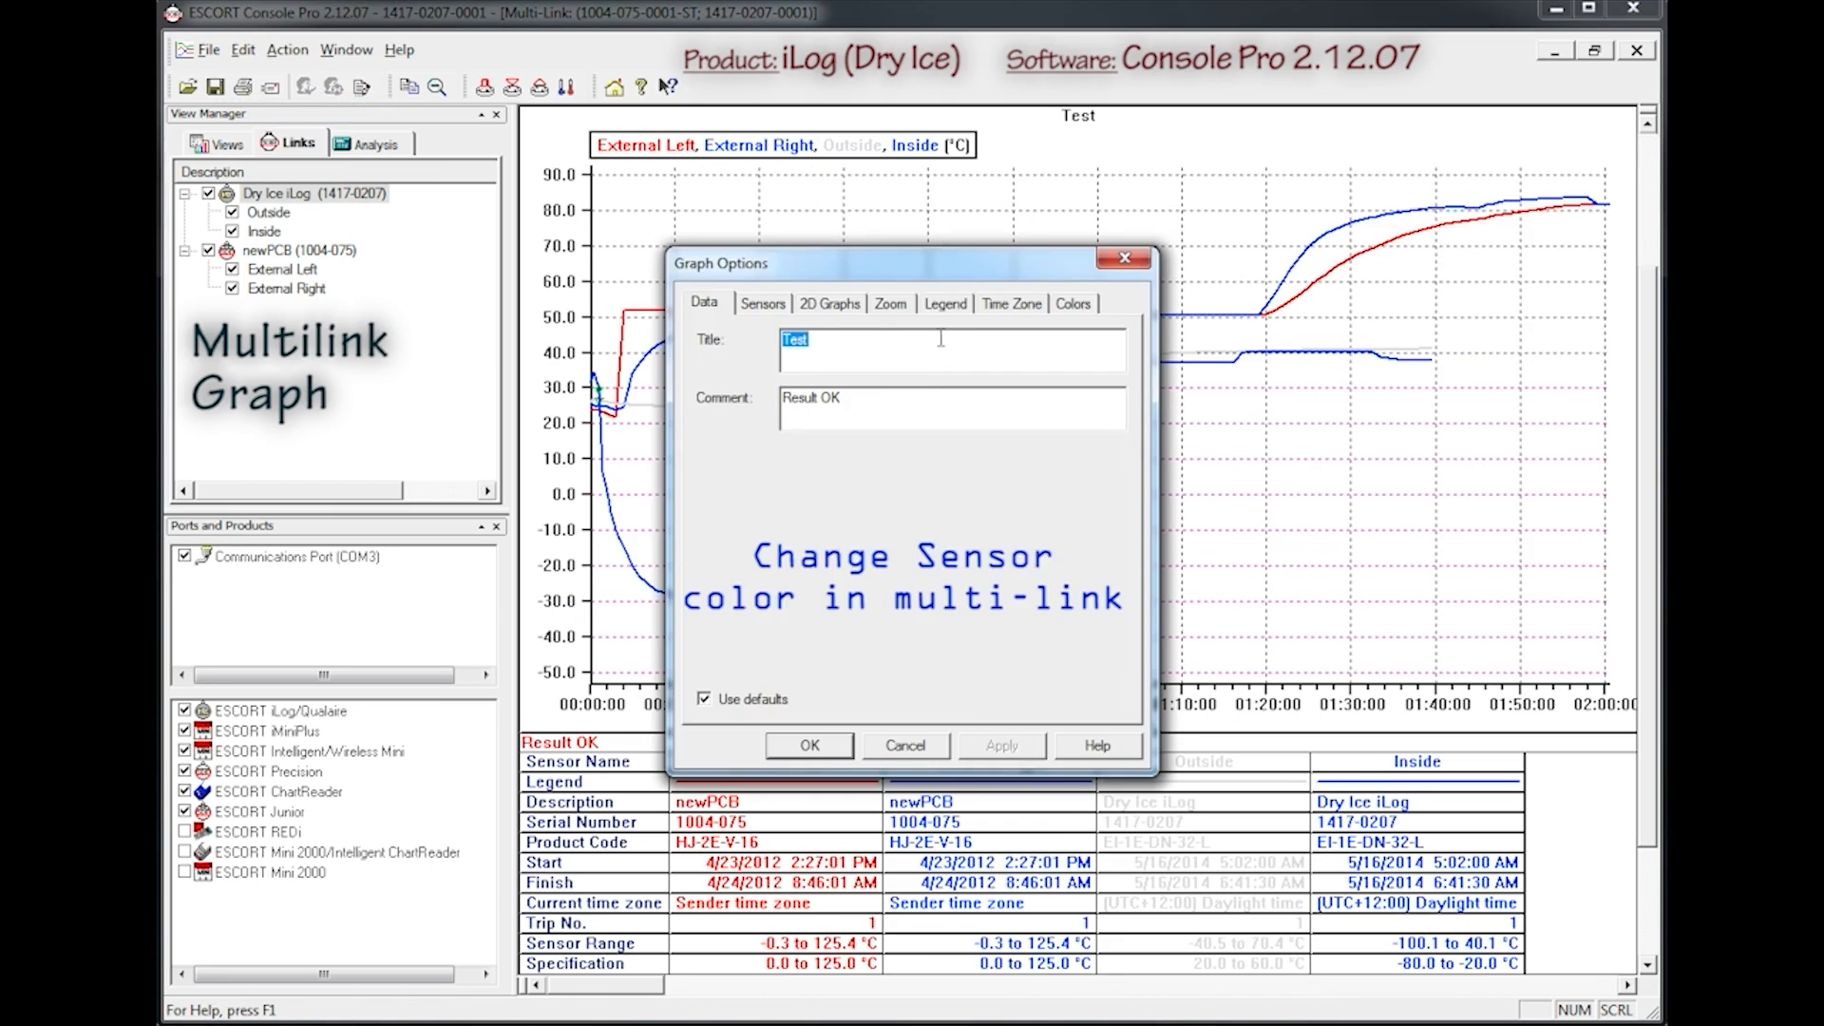
{"action": "left_click", "coordinate": [762, 303]}
{"action": "left_click", "coordinate": [802, 396]}
{"action": "left_click", "coordinate": [1118, 392]}
{"action": "left_click", "coordinate": [1036, 505]}
{"action": "left_click", "coordinate": [1014, 745]}
{"action": "left_click", "coordinate": [829, 377]}
{"action": "left_click", "coordinate": [1118, 393]}
{"action": "left_click", "coordinate": [1014, 442]}
{"action": "left_click", "coordinate": [825, 745]}
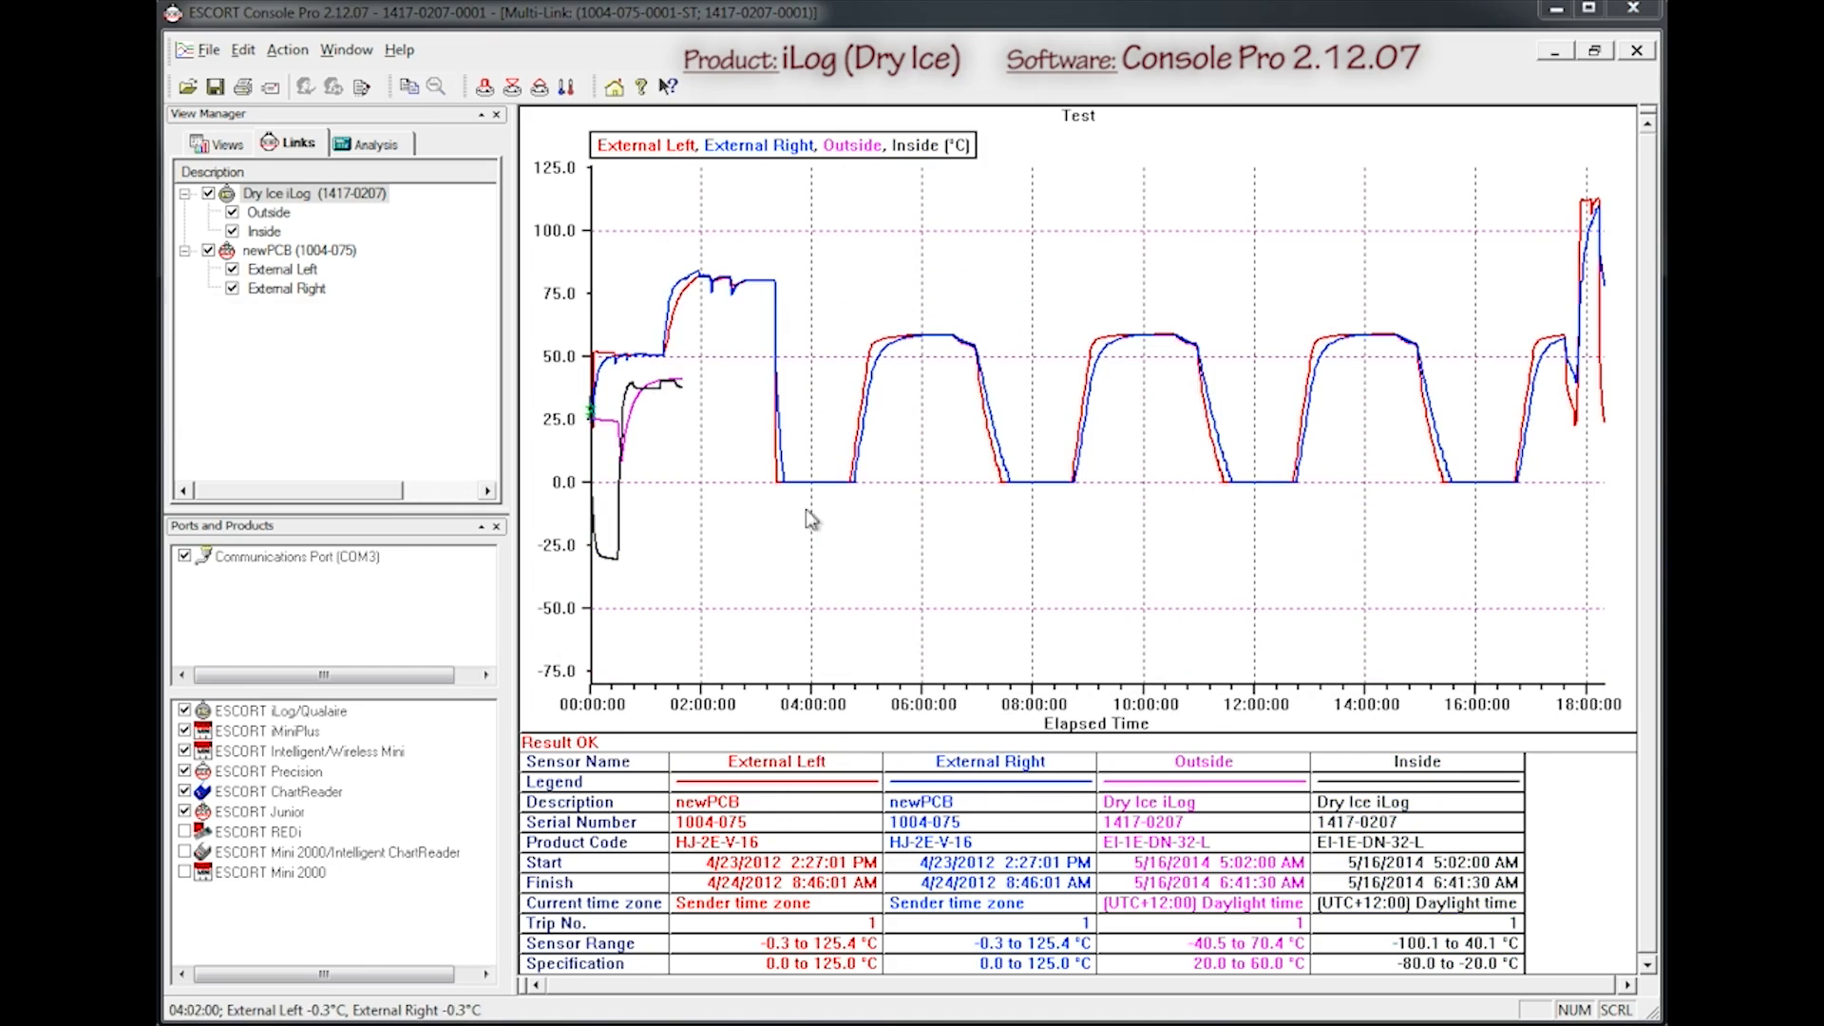
- Zoom the recolored graph to about the first two elapsed hours, and review the multi-link readings and summary table
{"action": "mouse_move", "coordinate": [704, 573]}
{"action": "left_mouse_down"}
{"action": "mouse_move", "coordinate": [587, 350]}
{"action": "mouse_move", "coordinate": [577, 242]}
{"action": "left_mouse_up"}
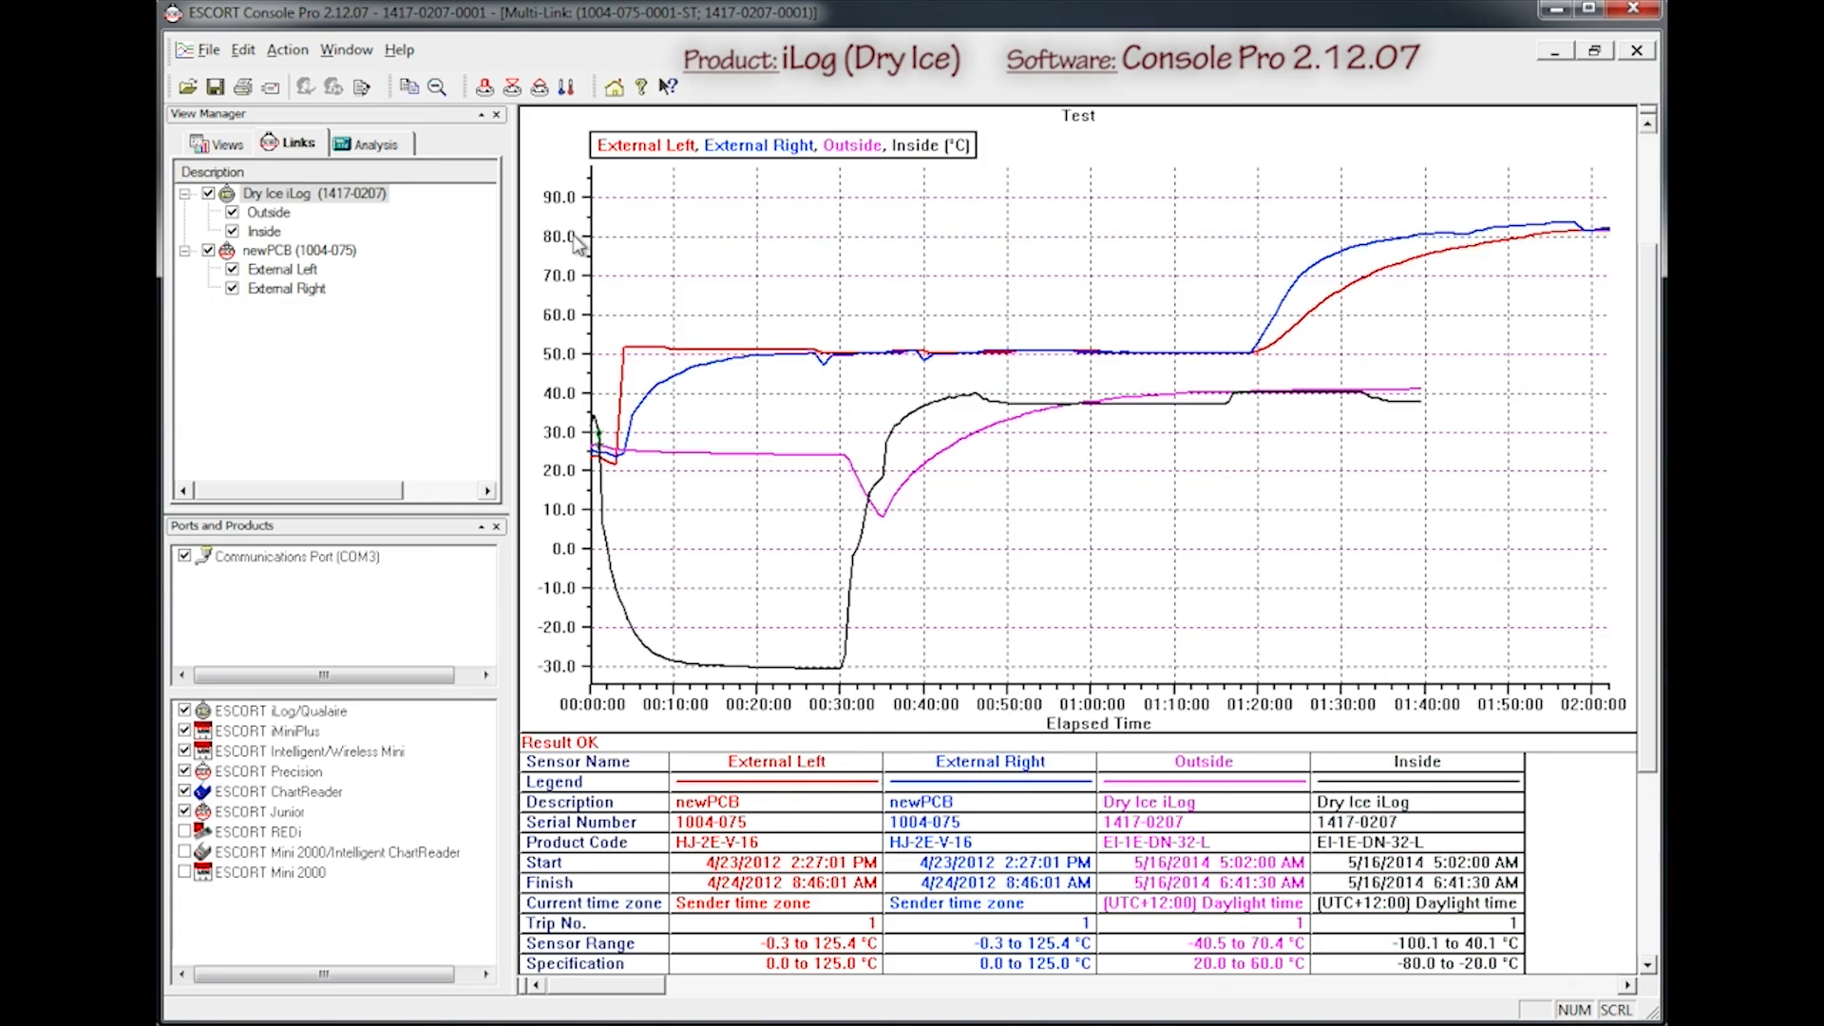
{"action": "left_click", "coordinate": [236, 143]}
{"action": "double_click", "coordinate": [289, 210]}
{"action": "left_click_drag", "start_coordinate": [1018, 985], "coordinate": [889, 981]}
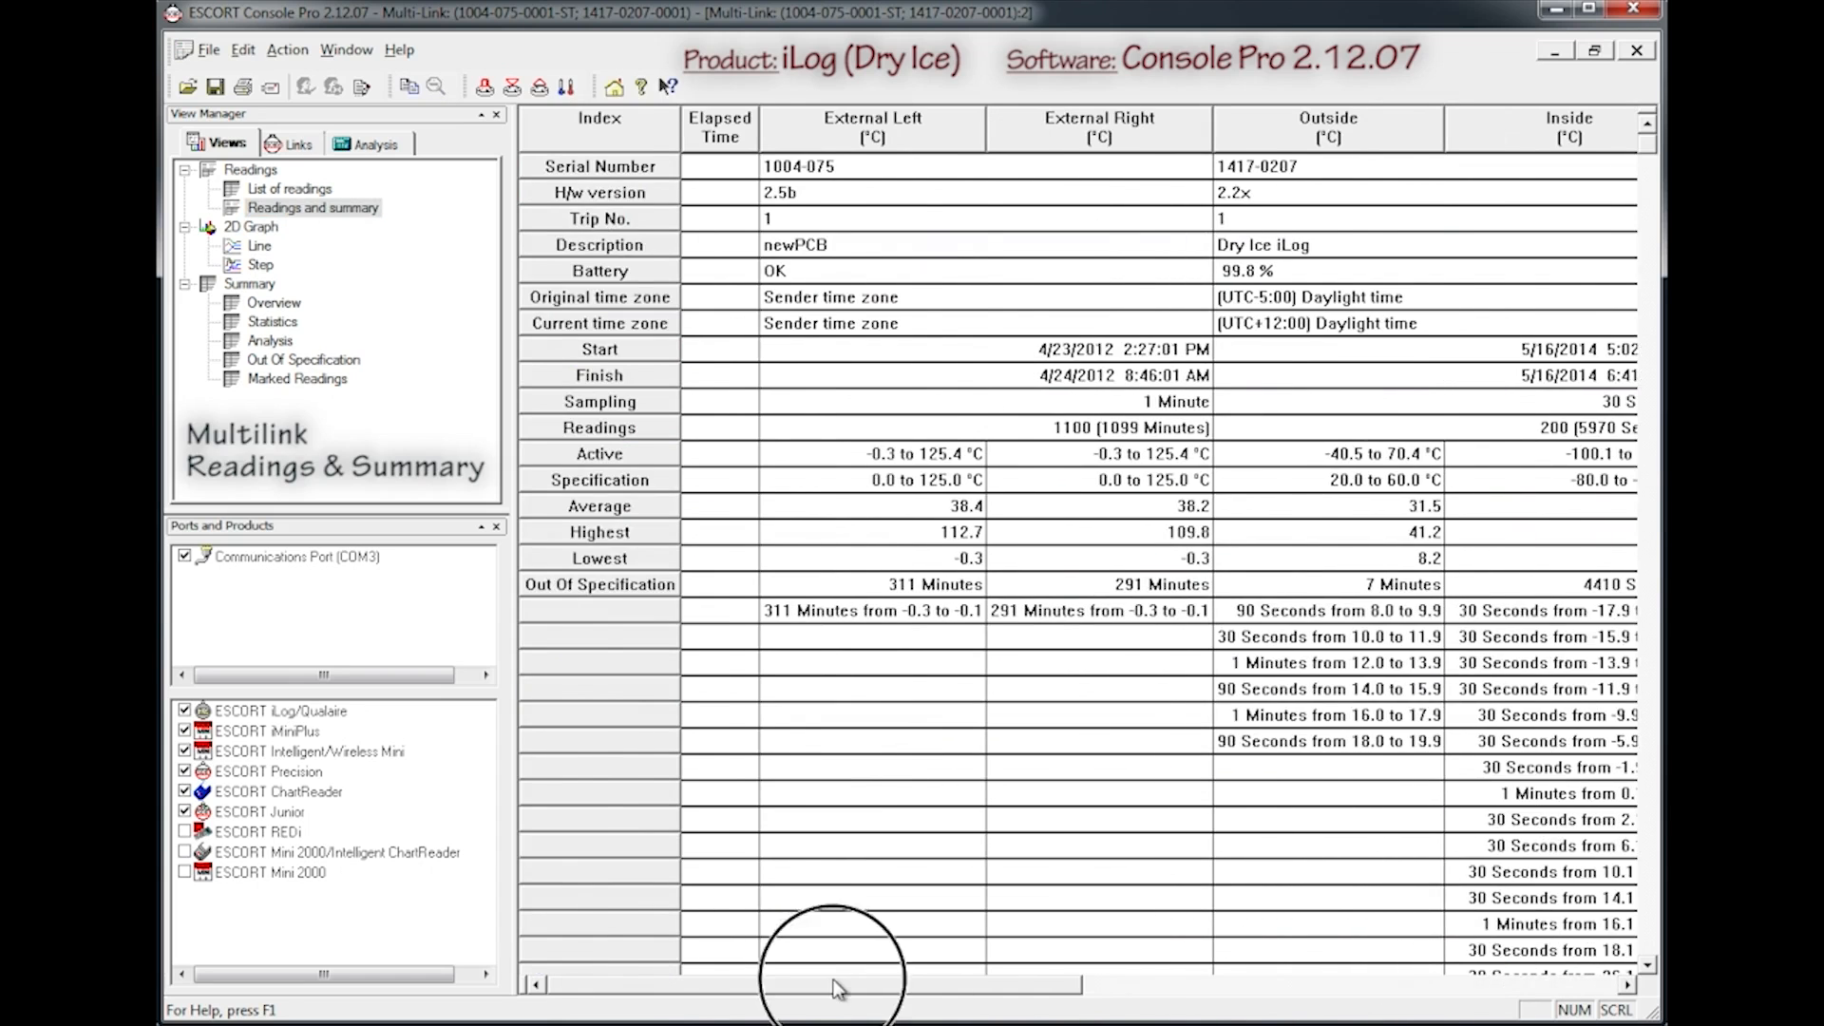
{"action": "scroll", "coordinate": [1330, 897], "scroll_direction": "down", "scroll_amount": 14}
{"action": "left_click_drag", "start_coordinate": [1069, 983], "coordinate": [1026, 990]}
- Unlink the Dry Ice iLog trip and link it again, comparing trip data based on the actual date/time of each reading
{"action": "left_click", "coordinate": [309, 150]}
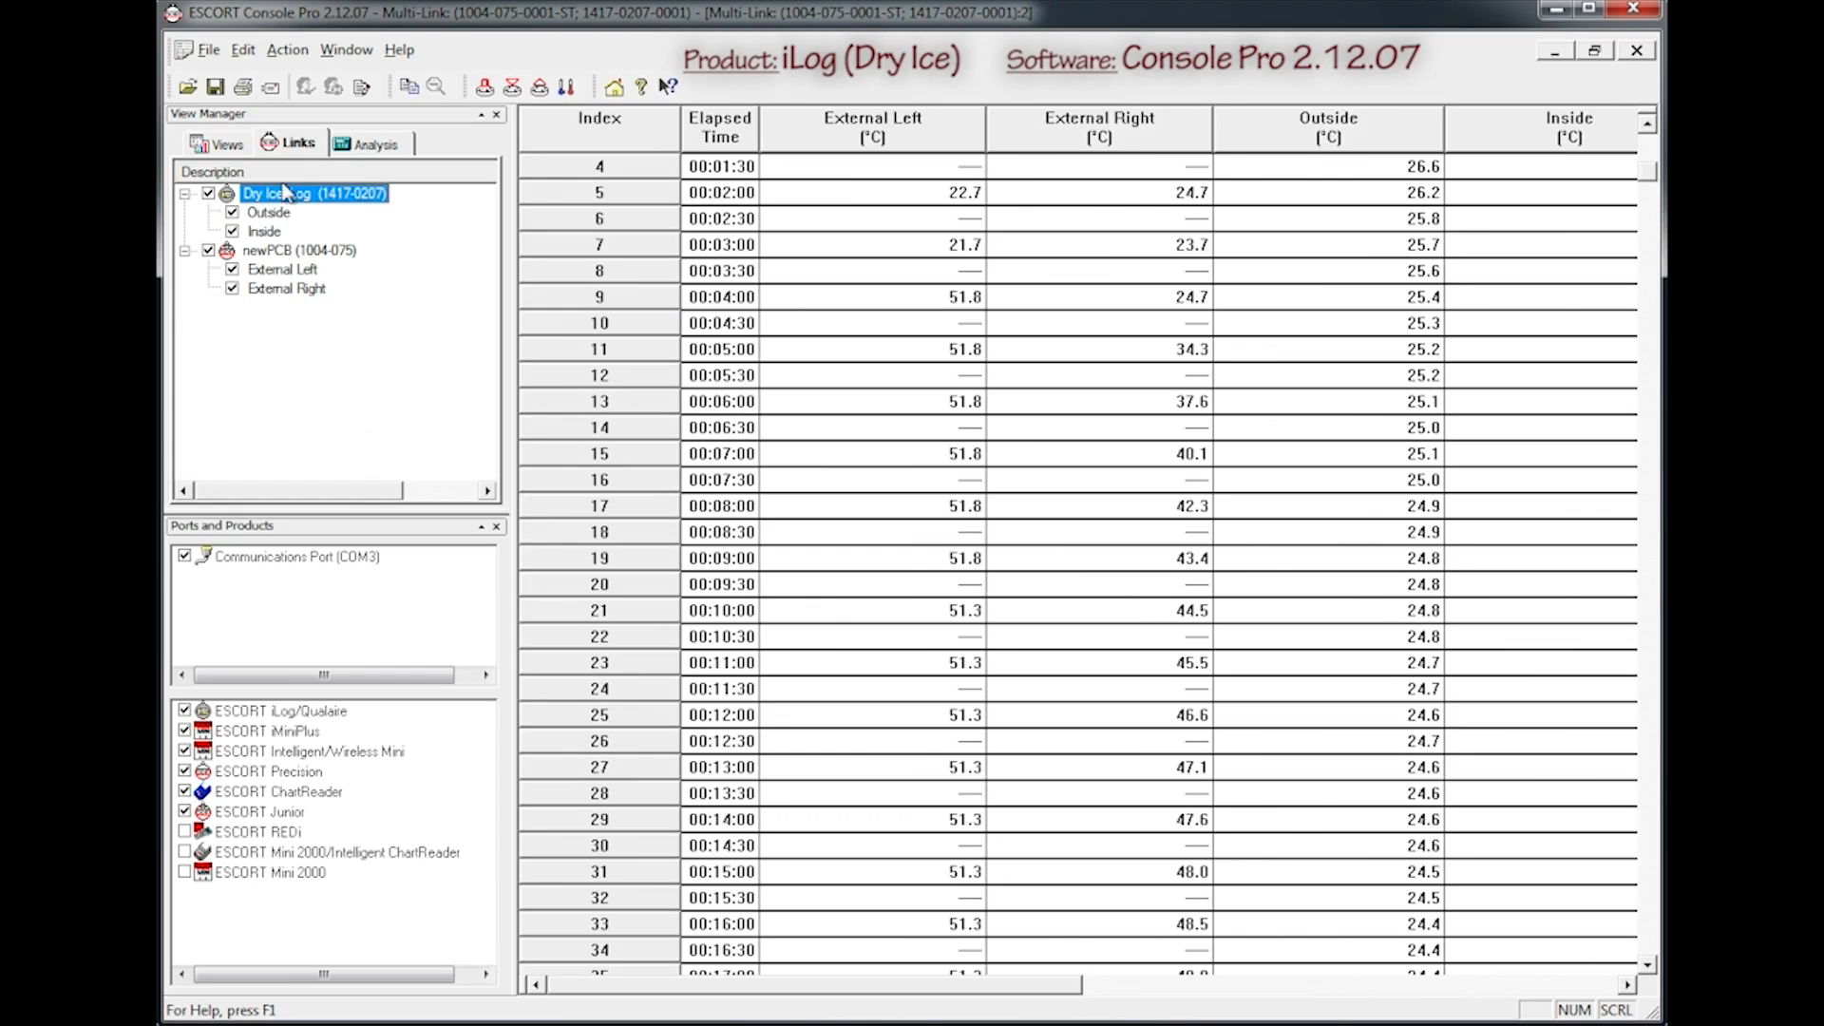
{"action": "left_click", "coordinate": [205, 195]}
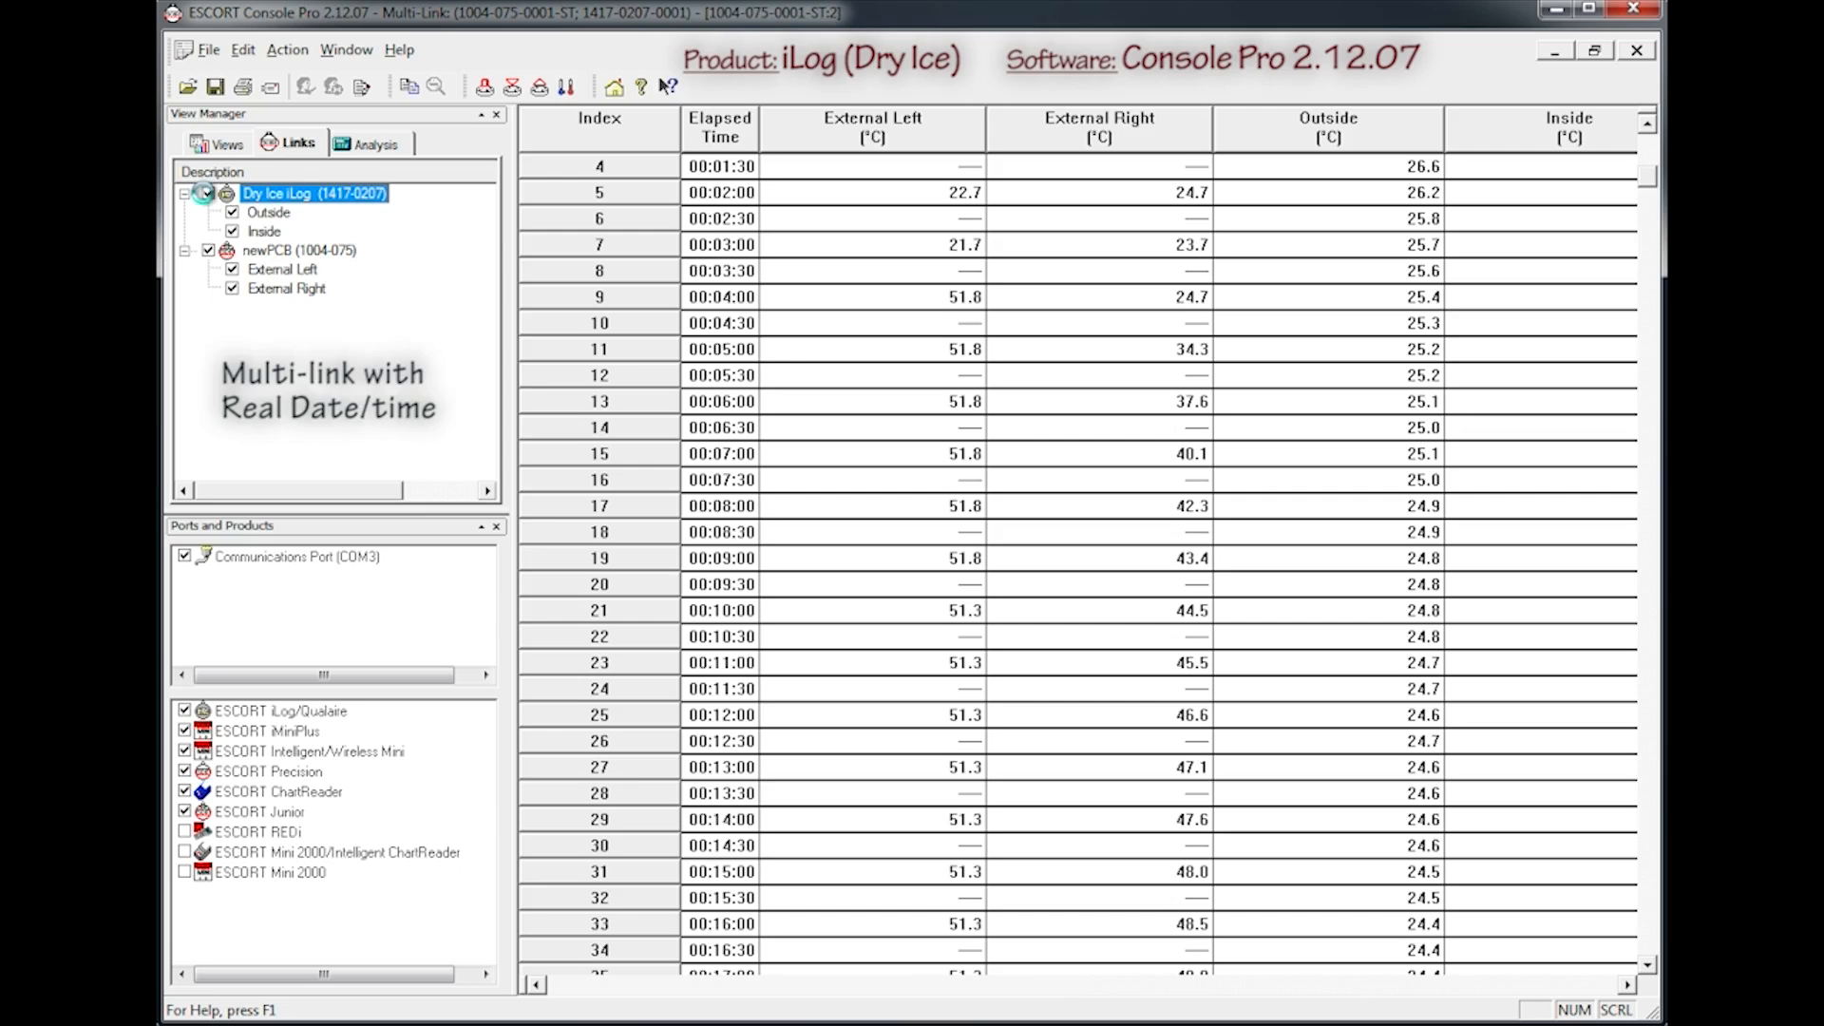
{"action": "left_click", "coordinate": [206, 195]}
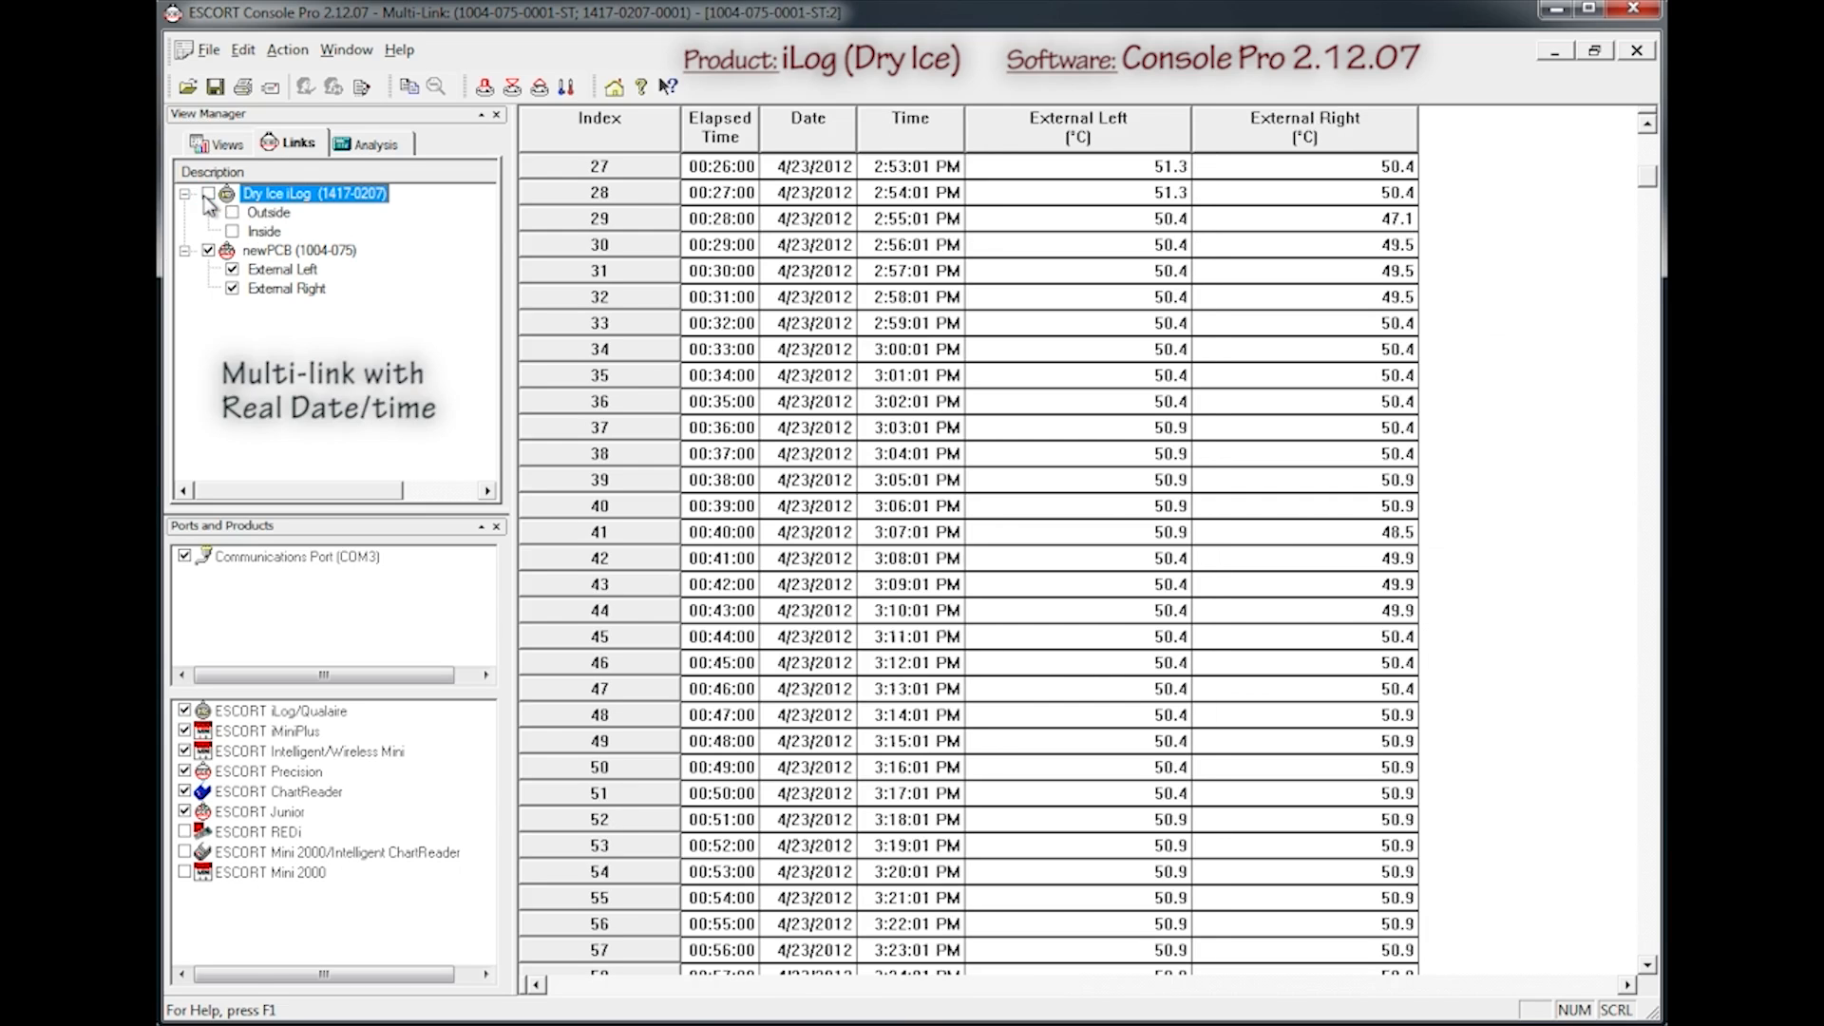
{"action": "left_click", "coordinate": [206, 195]}
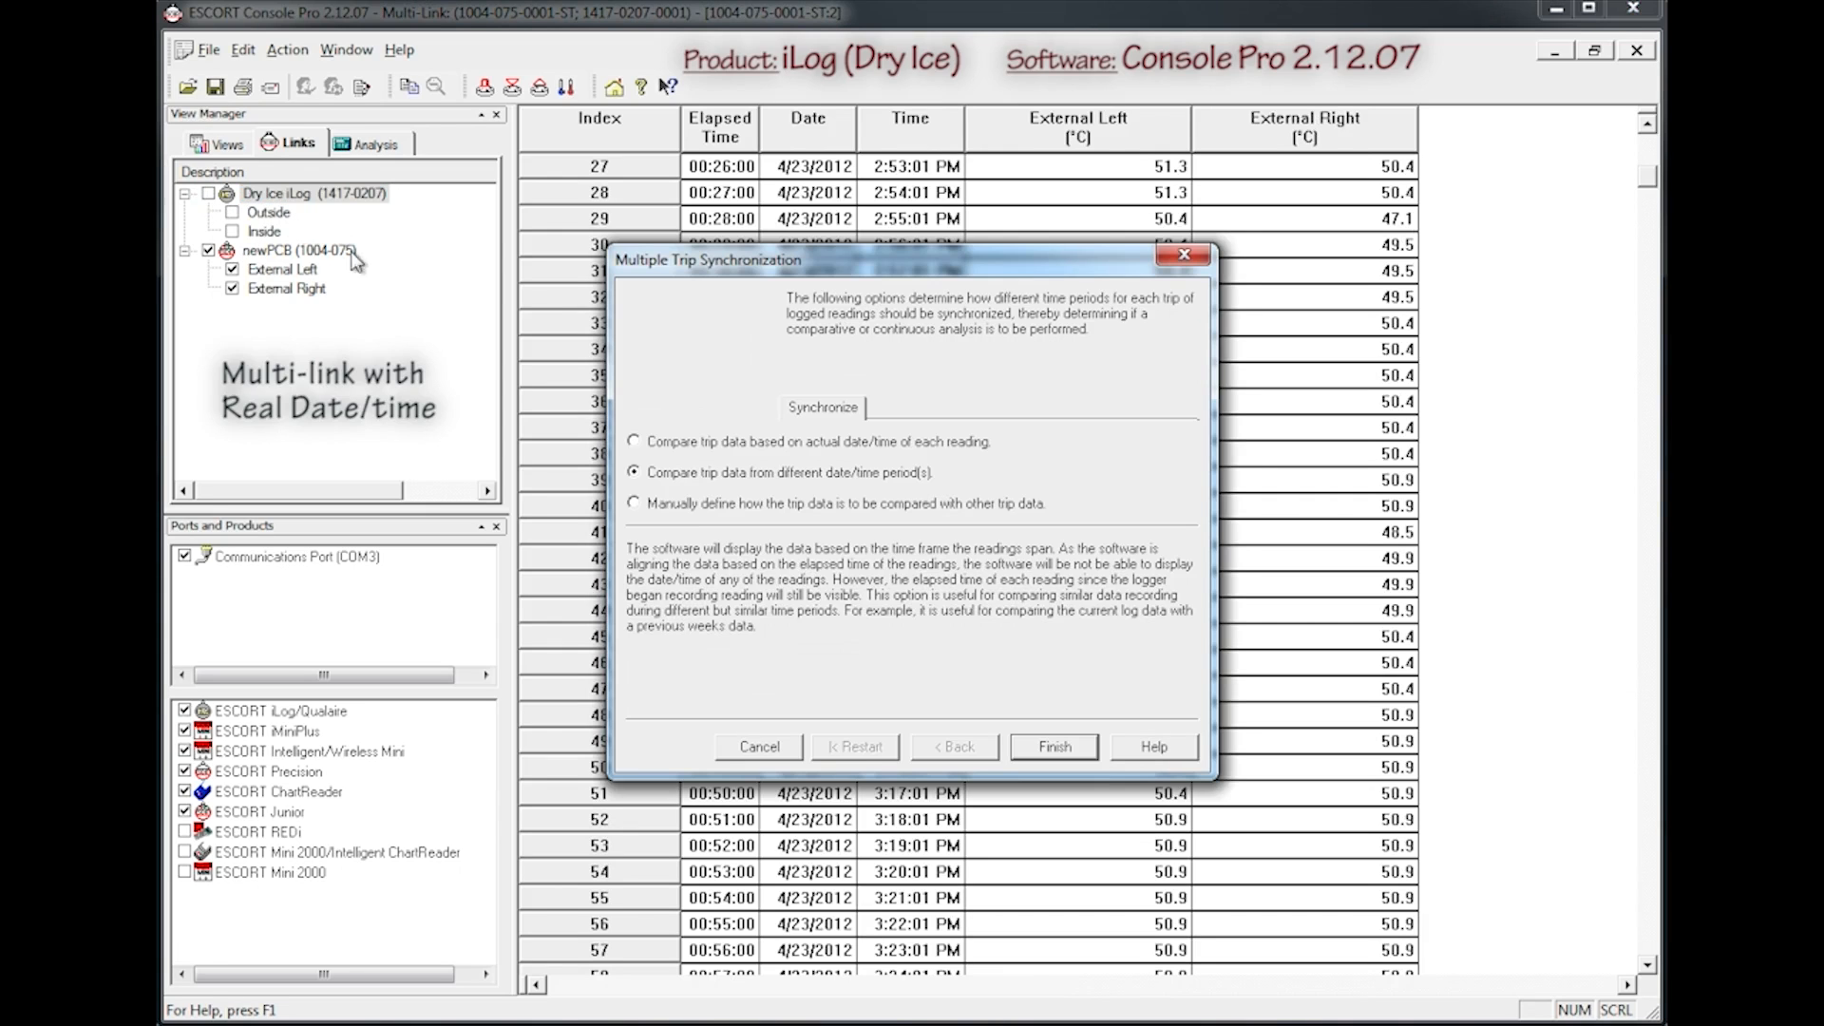
{"action": "left_click", "coordinate": [652, 446]}
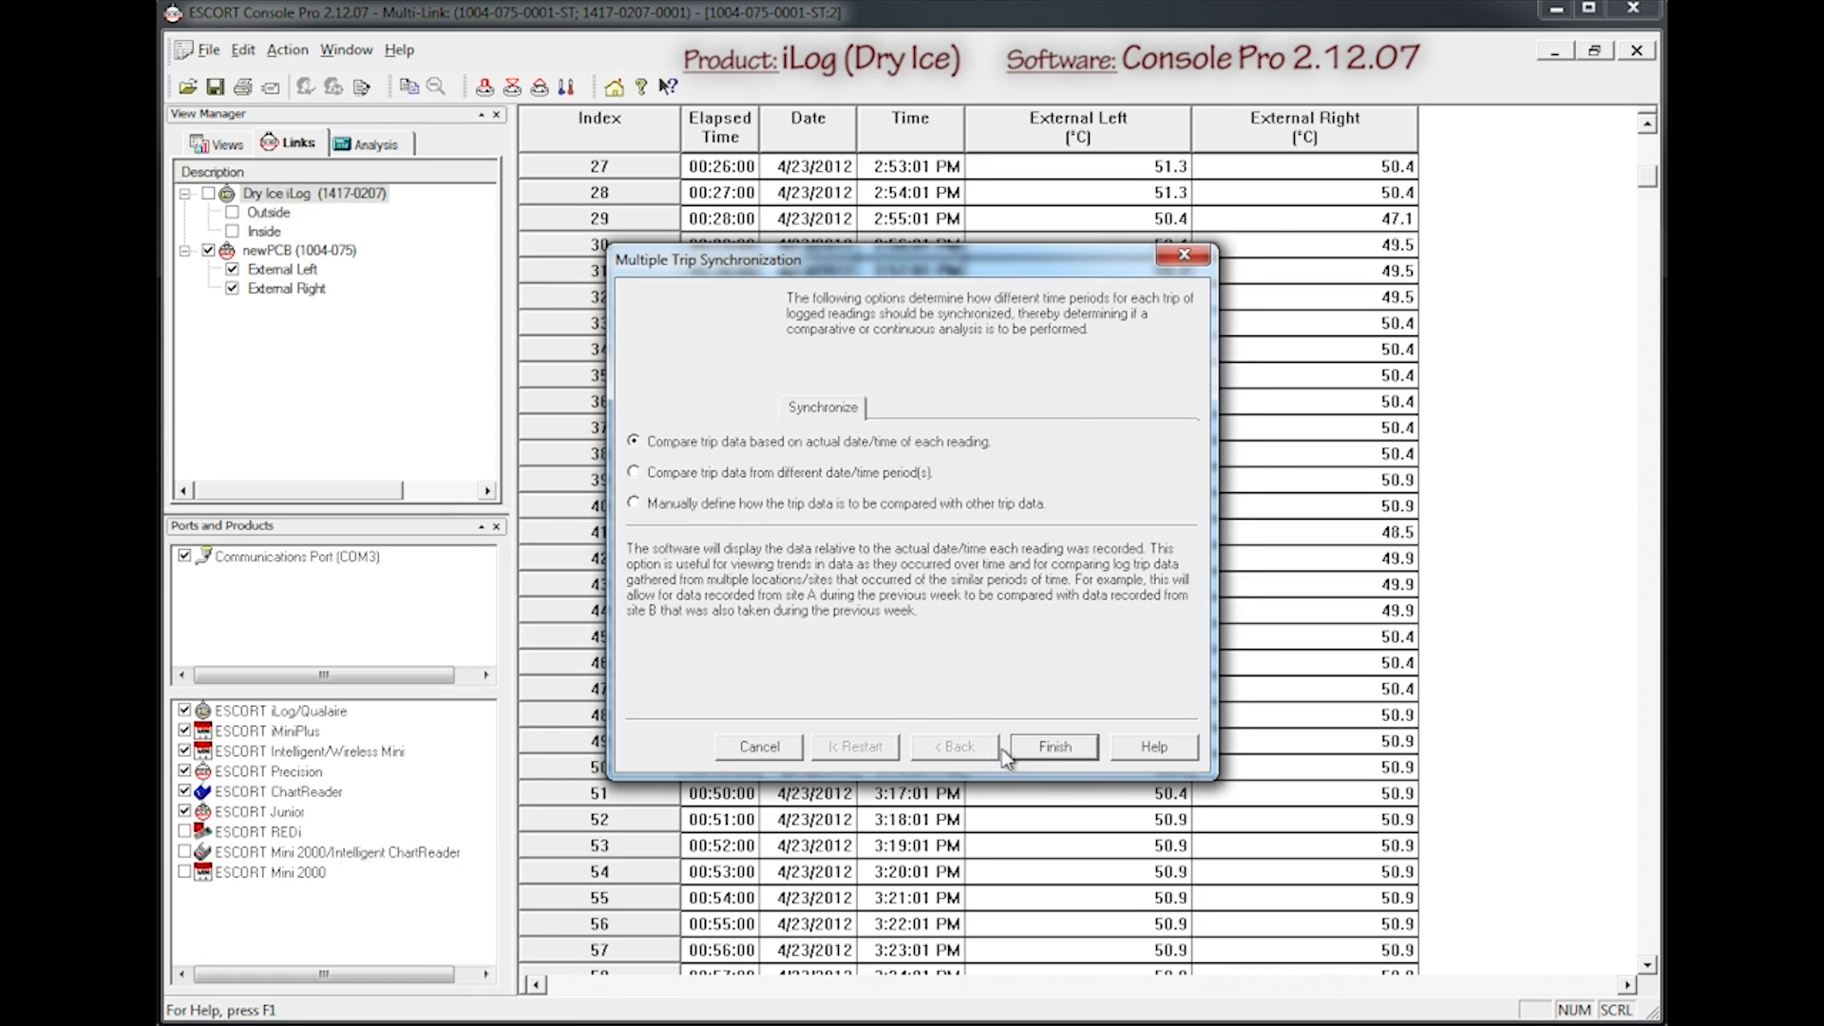
{"action": "left_click", "coordinate": [1049, 746]}
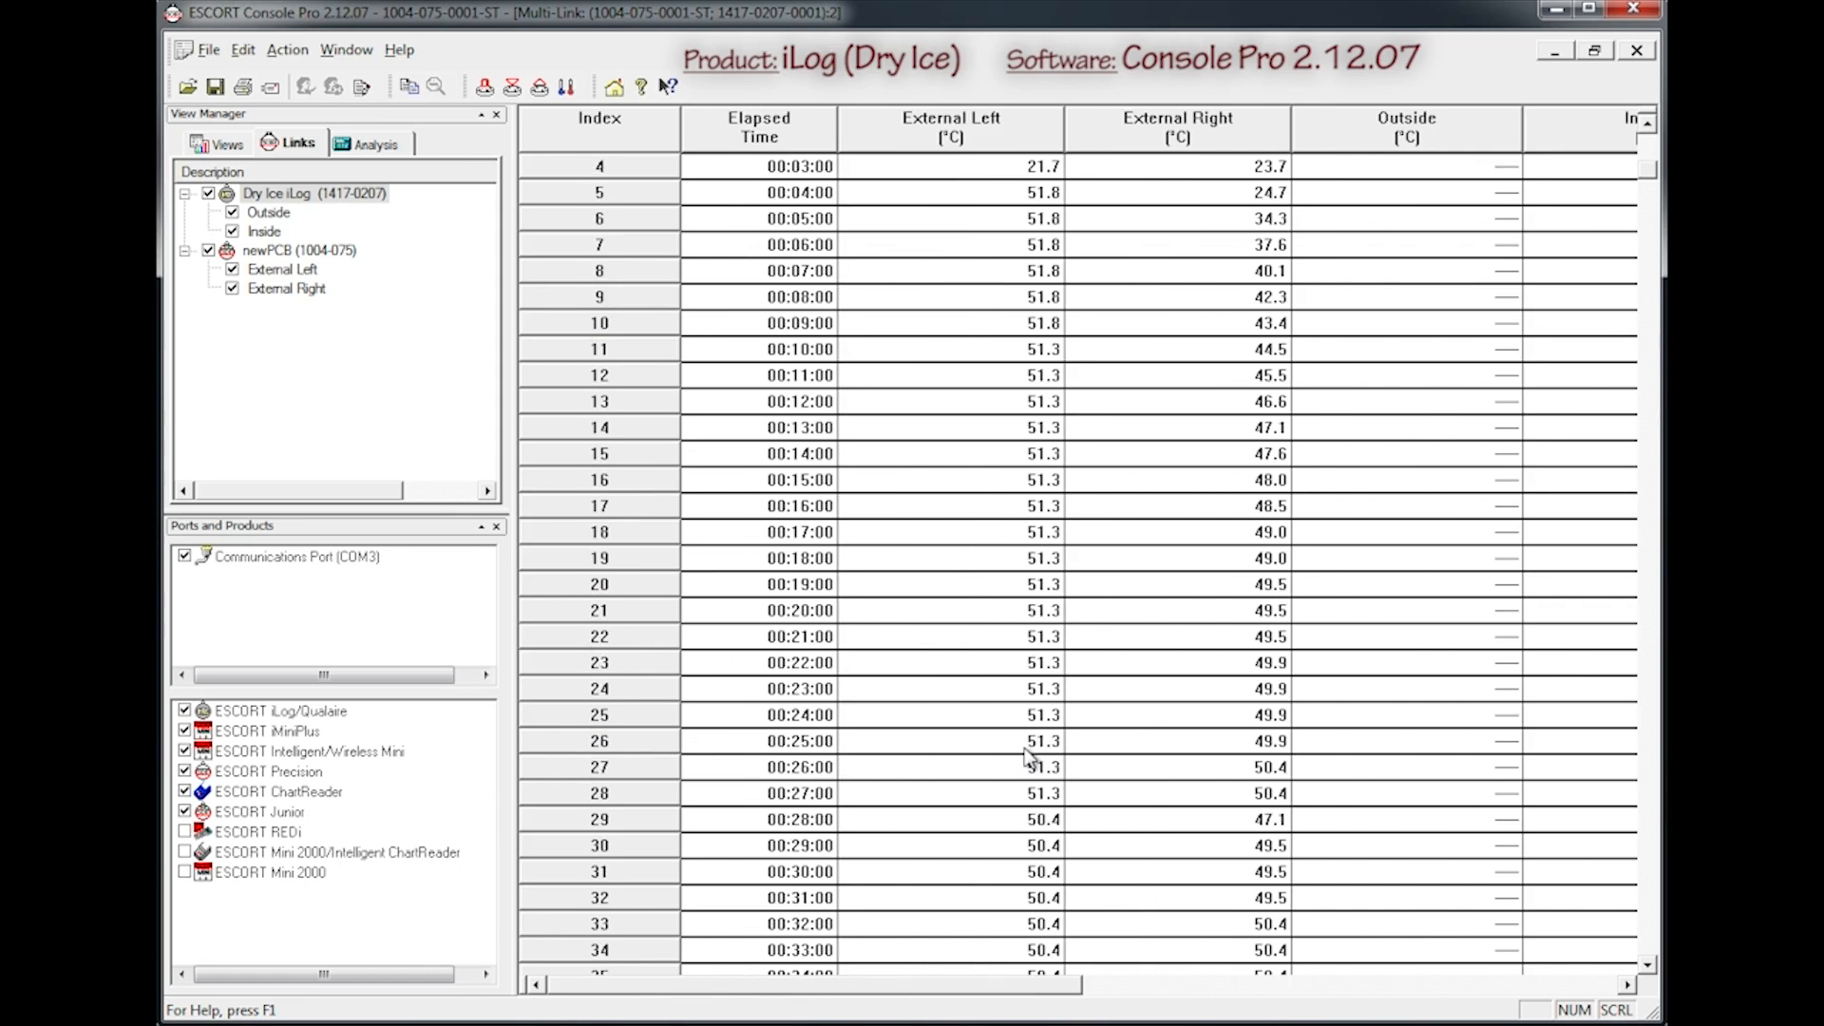
- Show the relinked trips as a line graph and zoom in on the newPCB readings from April 2012
{"action": "left_click", "coordinate": [221, 144]}
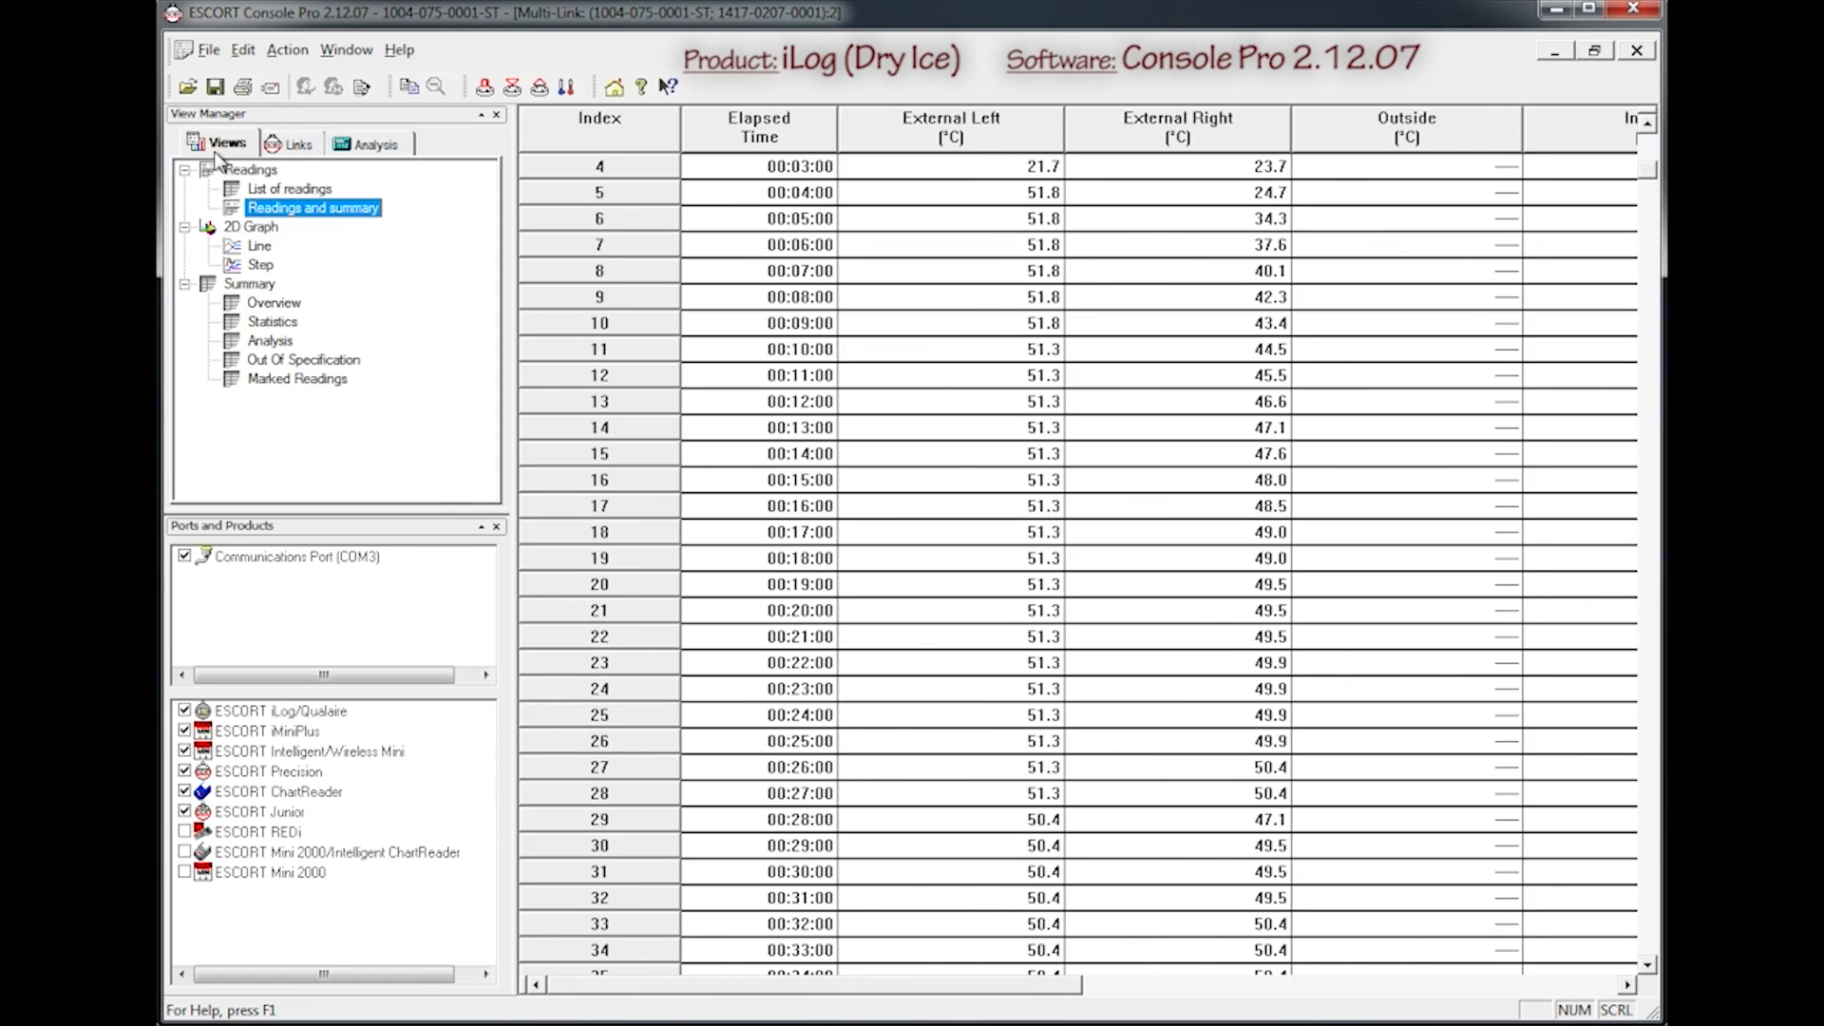
{"action": "left_click", "coordinate": [257, 246]}
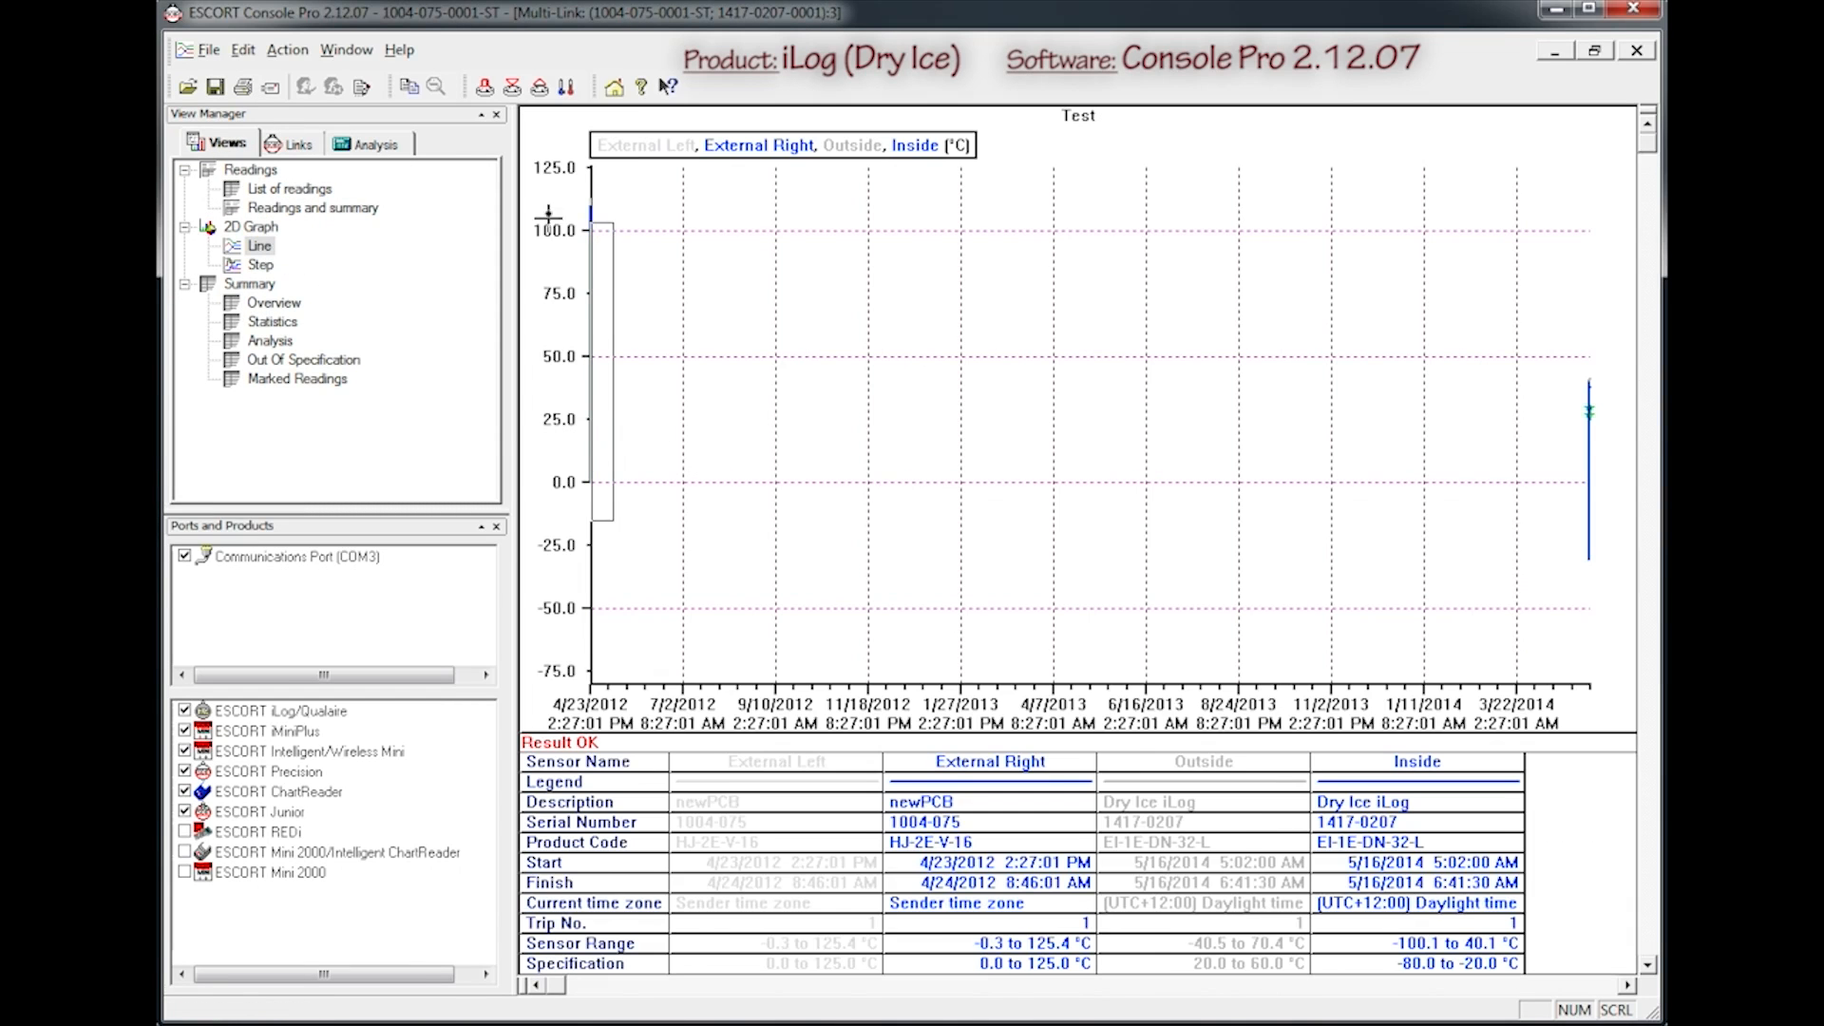
{"action": "left_click_drag", "start_coordinate": [545, 194], "coordinate": [641, 651]}
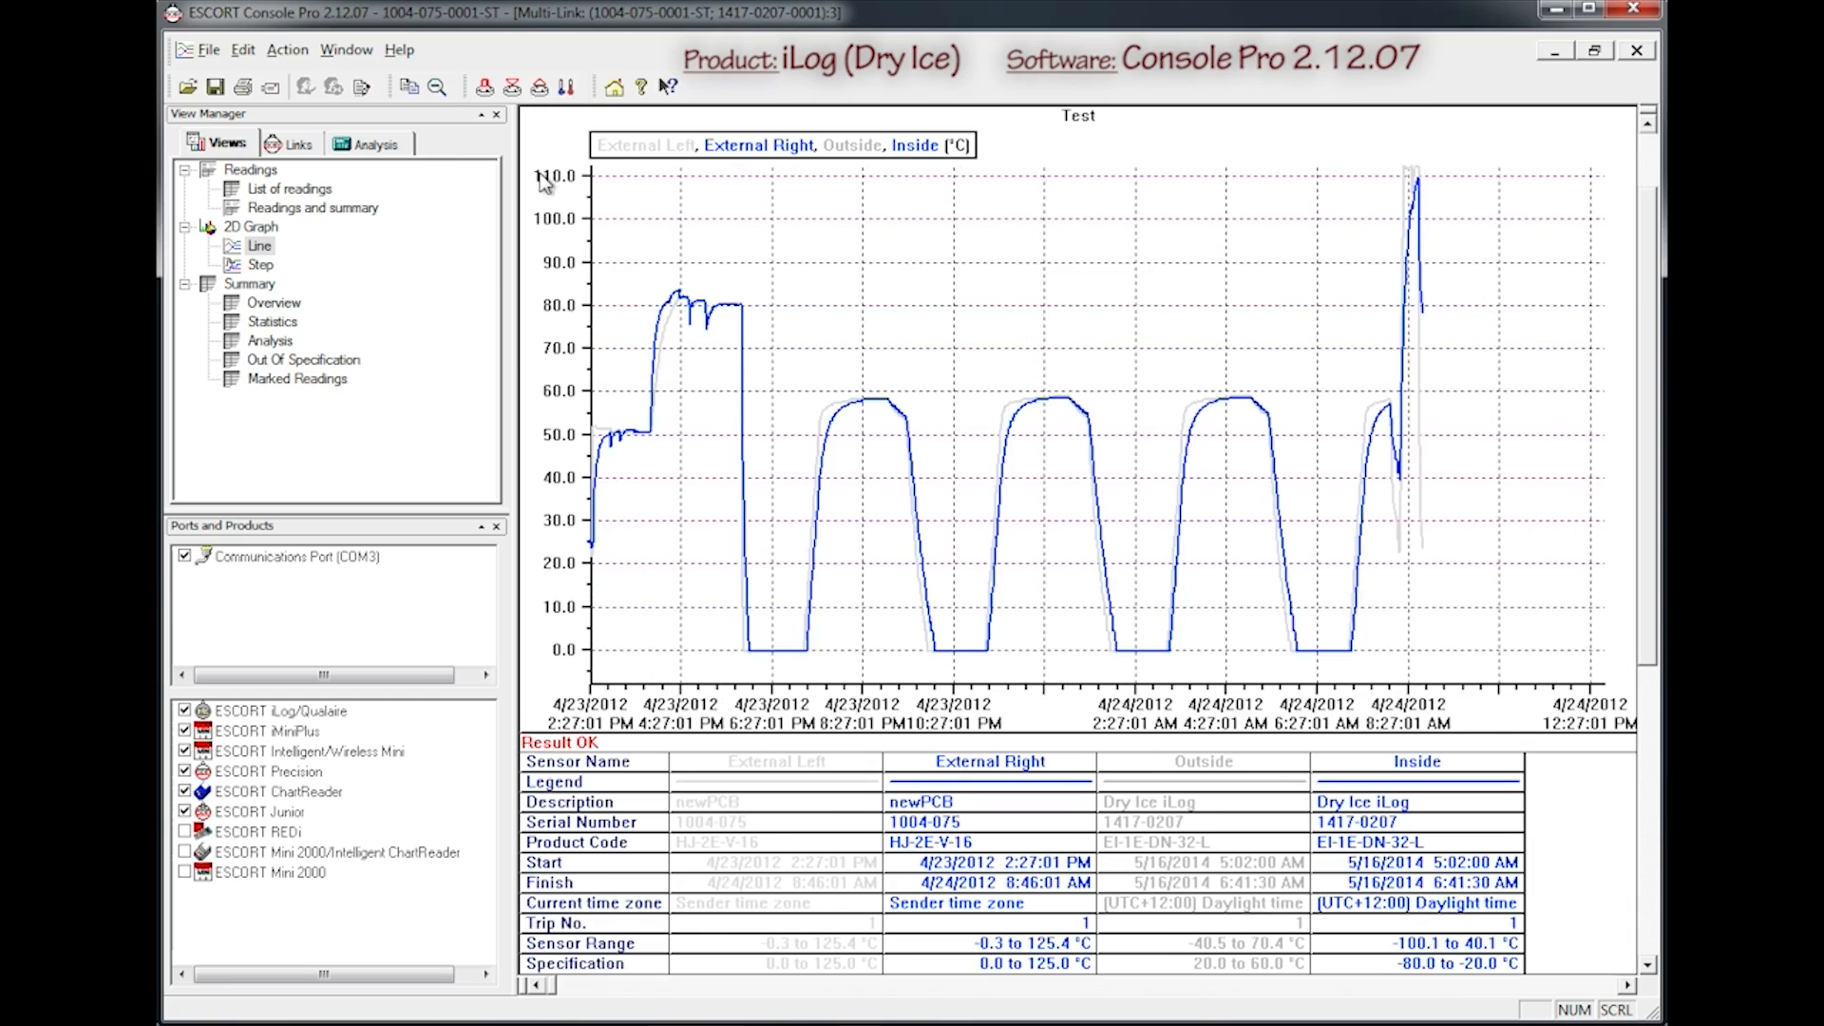
- Zoom the multi-link graph back out and zoom in on the Dry Ice iLog readings at the end of the time axis
{"action": "right_click", "coordinate": [1007, 433]}
{"action": "right_click", "coordinate": [1070, 460]}
{"action": "left_click_drag", "start_coordinate": [1550, 338], "coordinate": [1655, 678]}
{"action": "left_click_drag", "start_coordinate": [1616, 481], "coordinate": [1421, 488]}
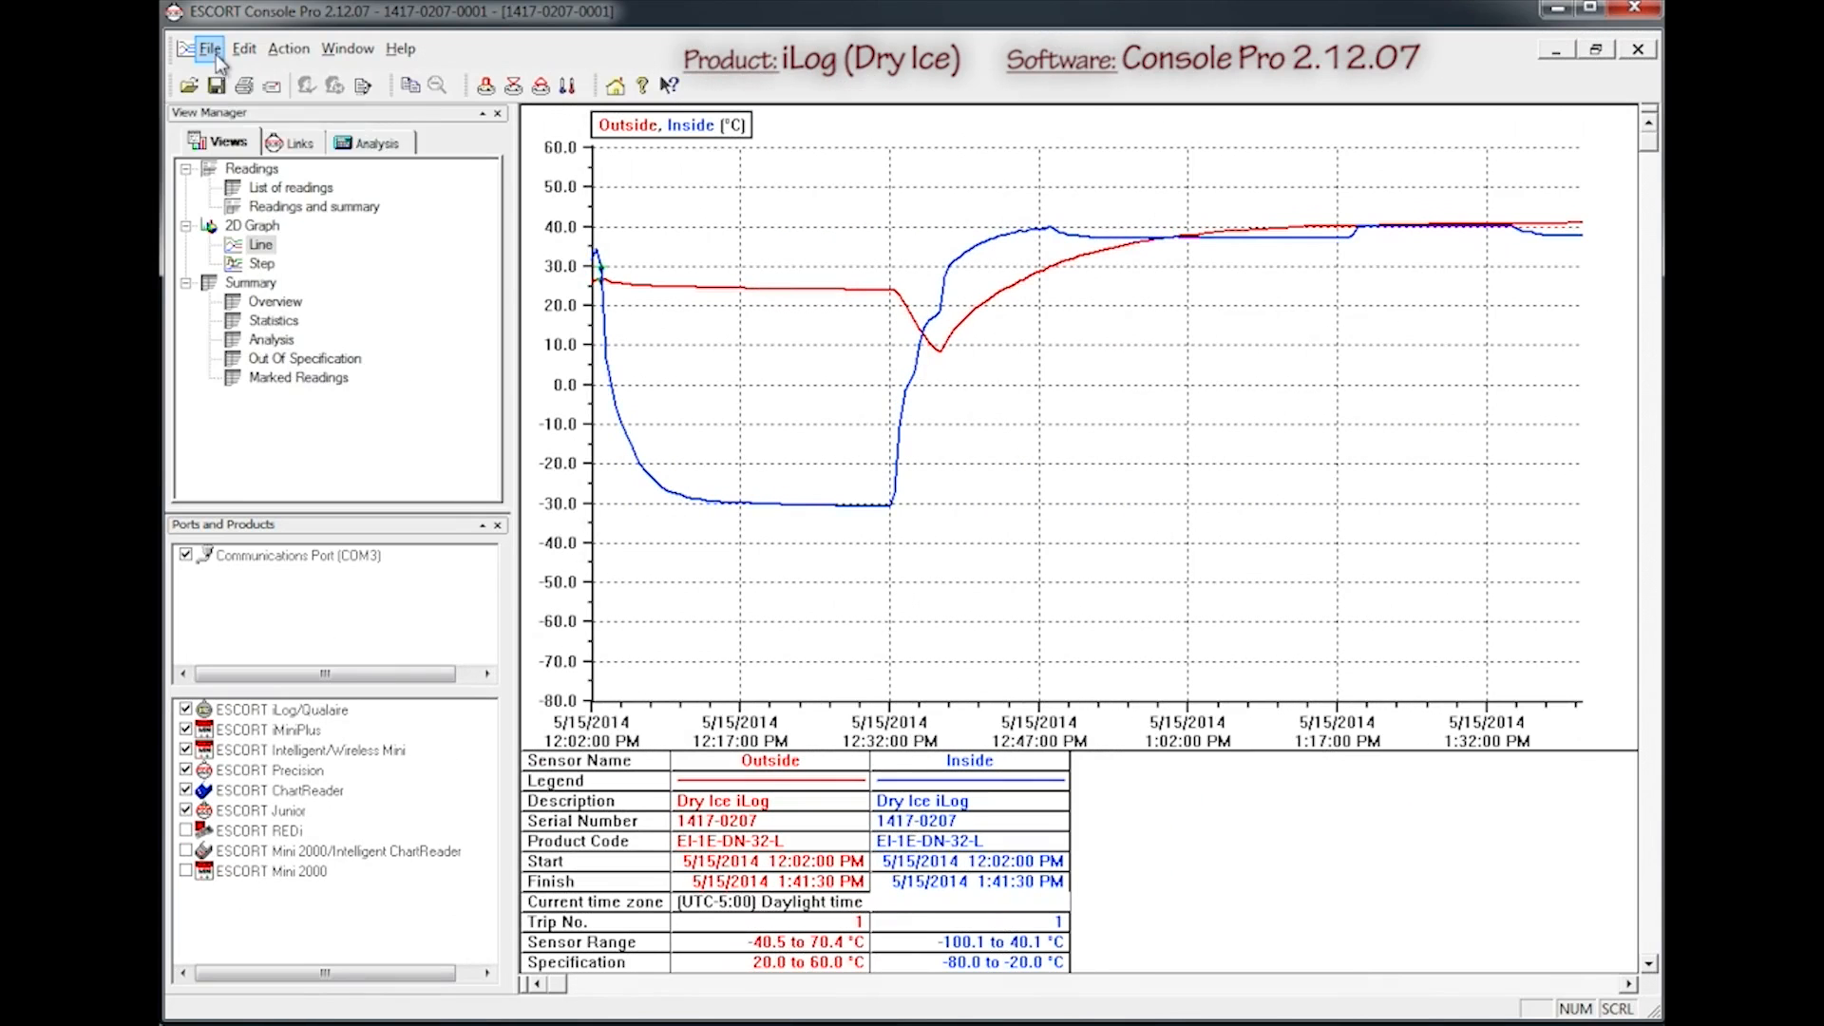
- Save the Dry Ice iLog trip as 1417-0207-0001.lcf in the LCF2012 folder, keeping the Logger Compact Files type
{"action": "left_click", "coordinate": [210, 48]}
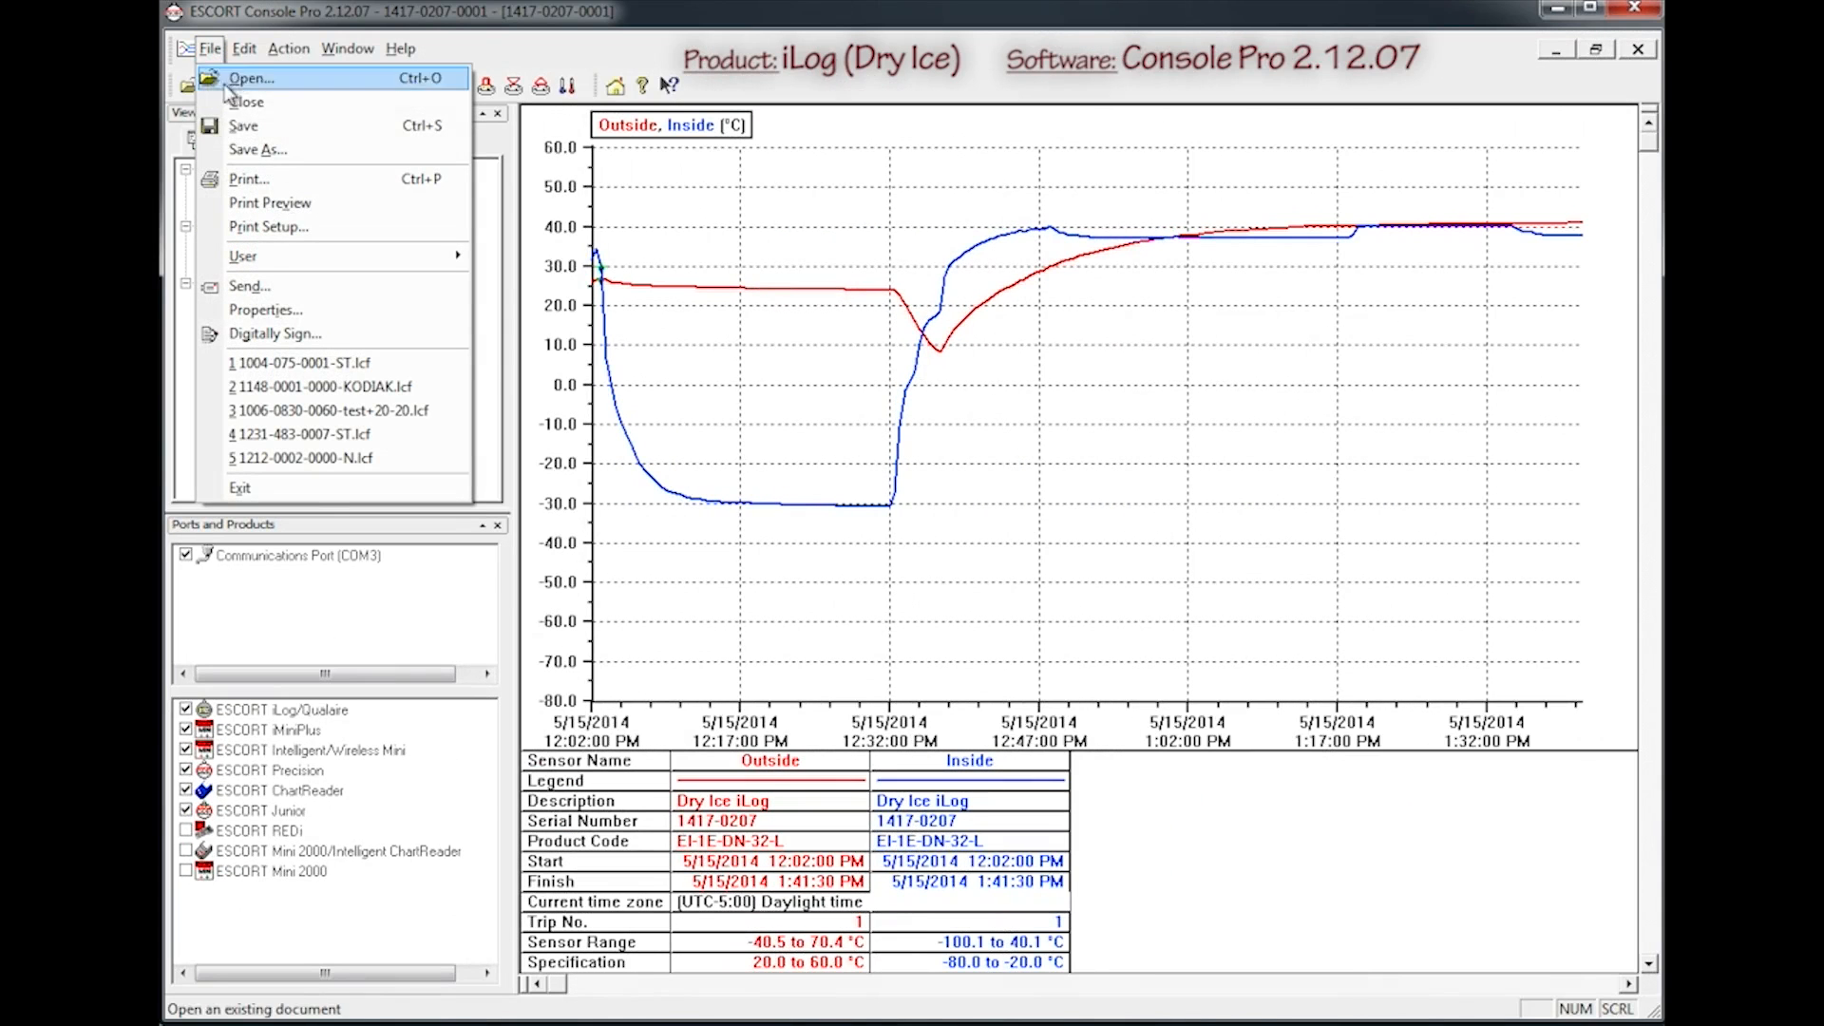
{"action": "left_click", "coordinate": [244, 147]}
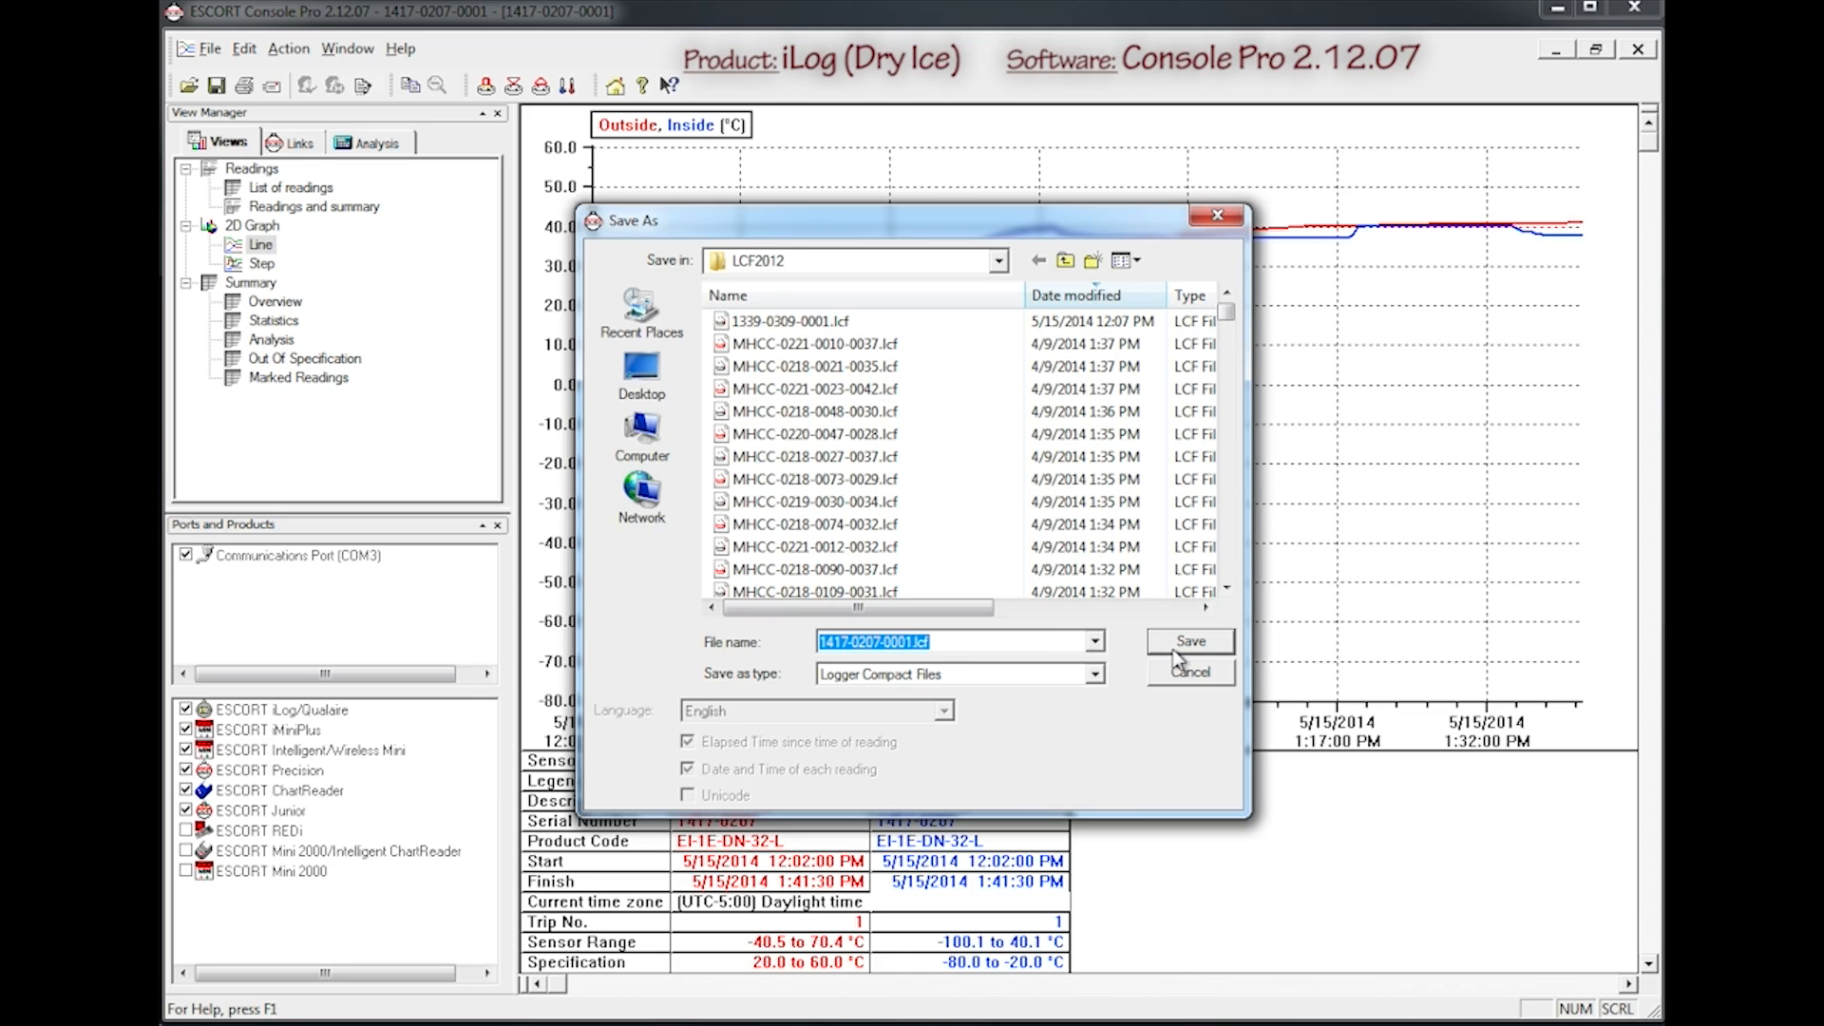
{"action": "left_click", "coordinate": [1096, 674]}
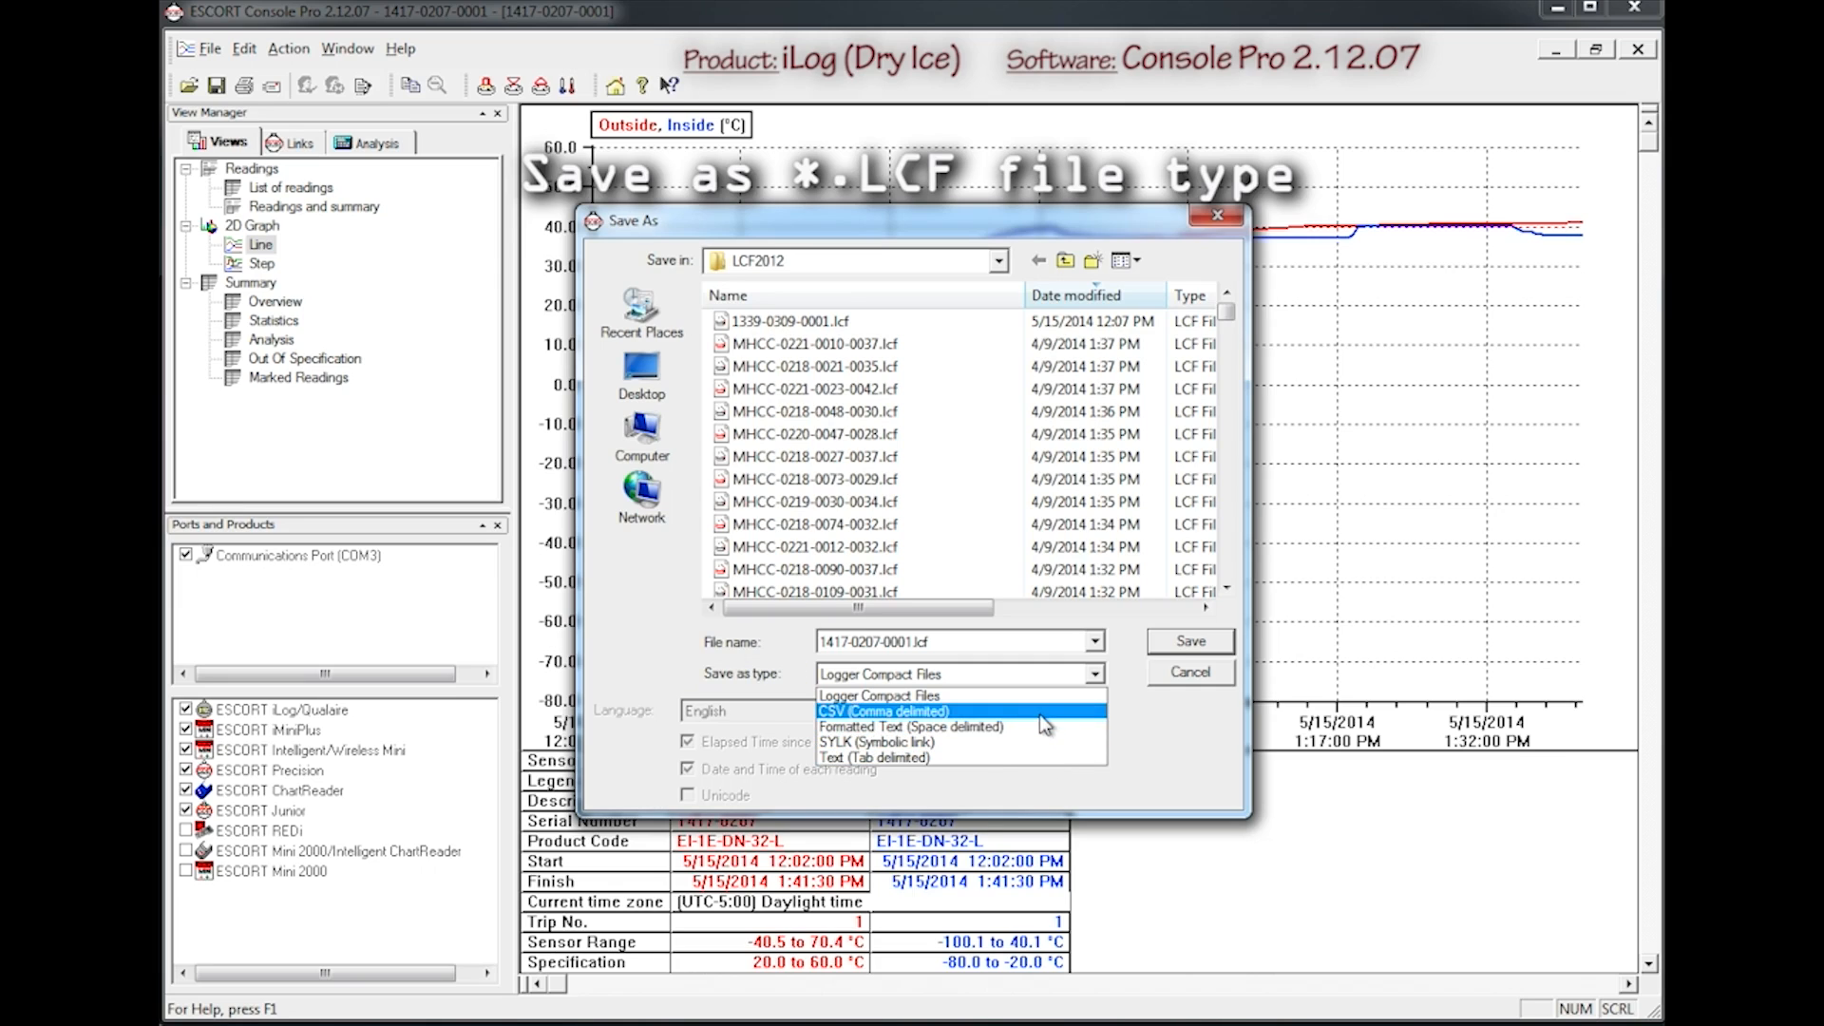
{"action": "left_click", "coordinate": [1089, 676]}
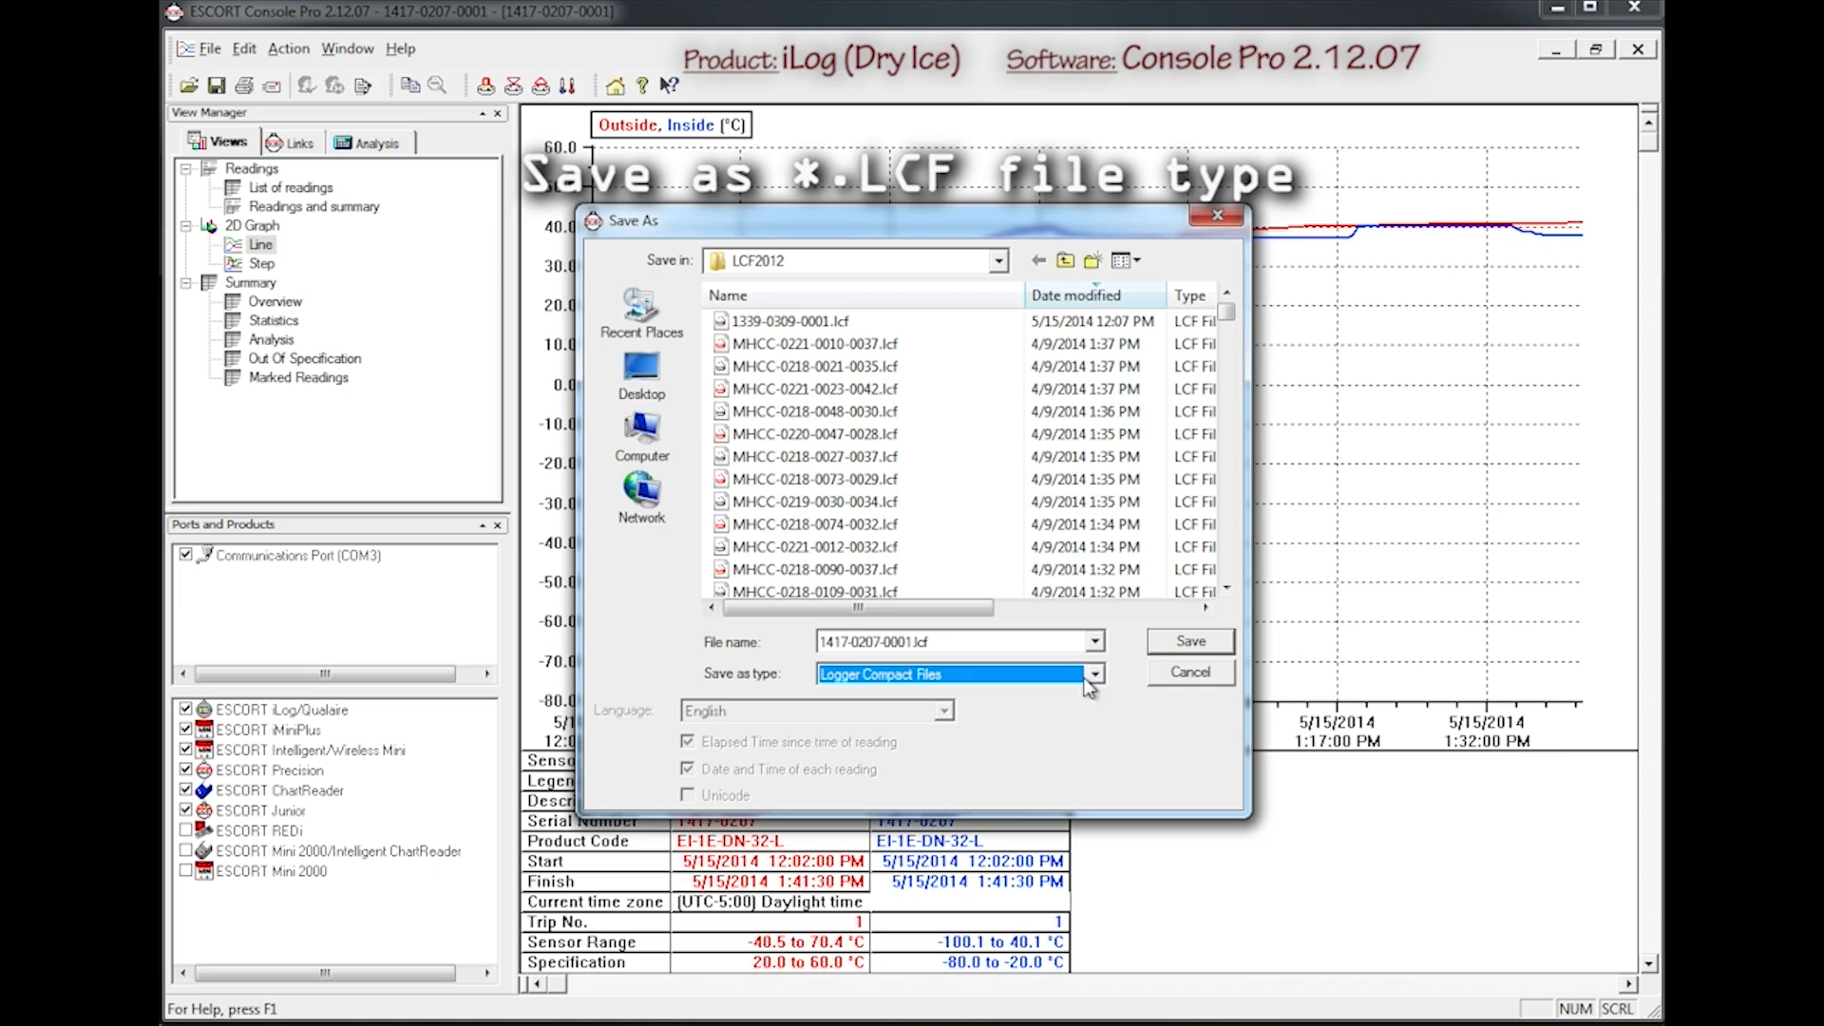
{"action": "left_click", "coordinate": [1161, 638]}
- Copy the readings and summary table as text into a blank Notepad document, and enlarge the window to review it
{"action": "left_click", "coordinate": [313, 208]}
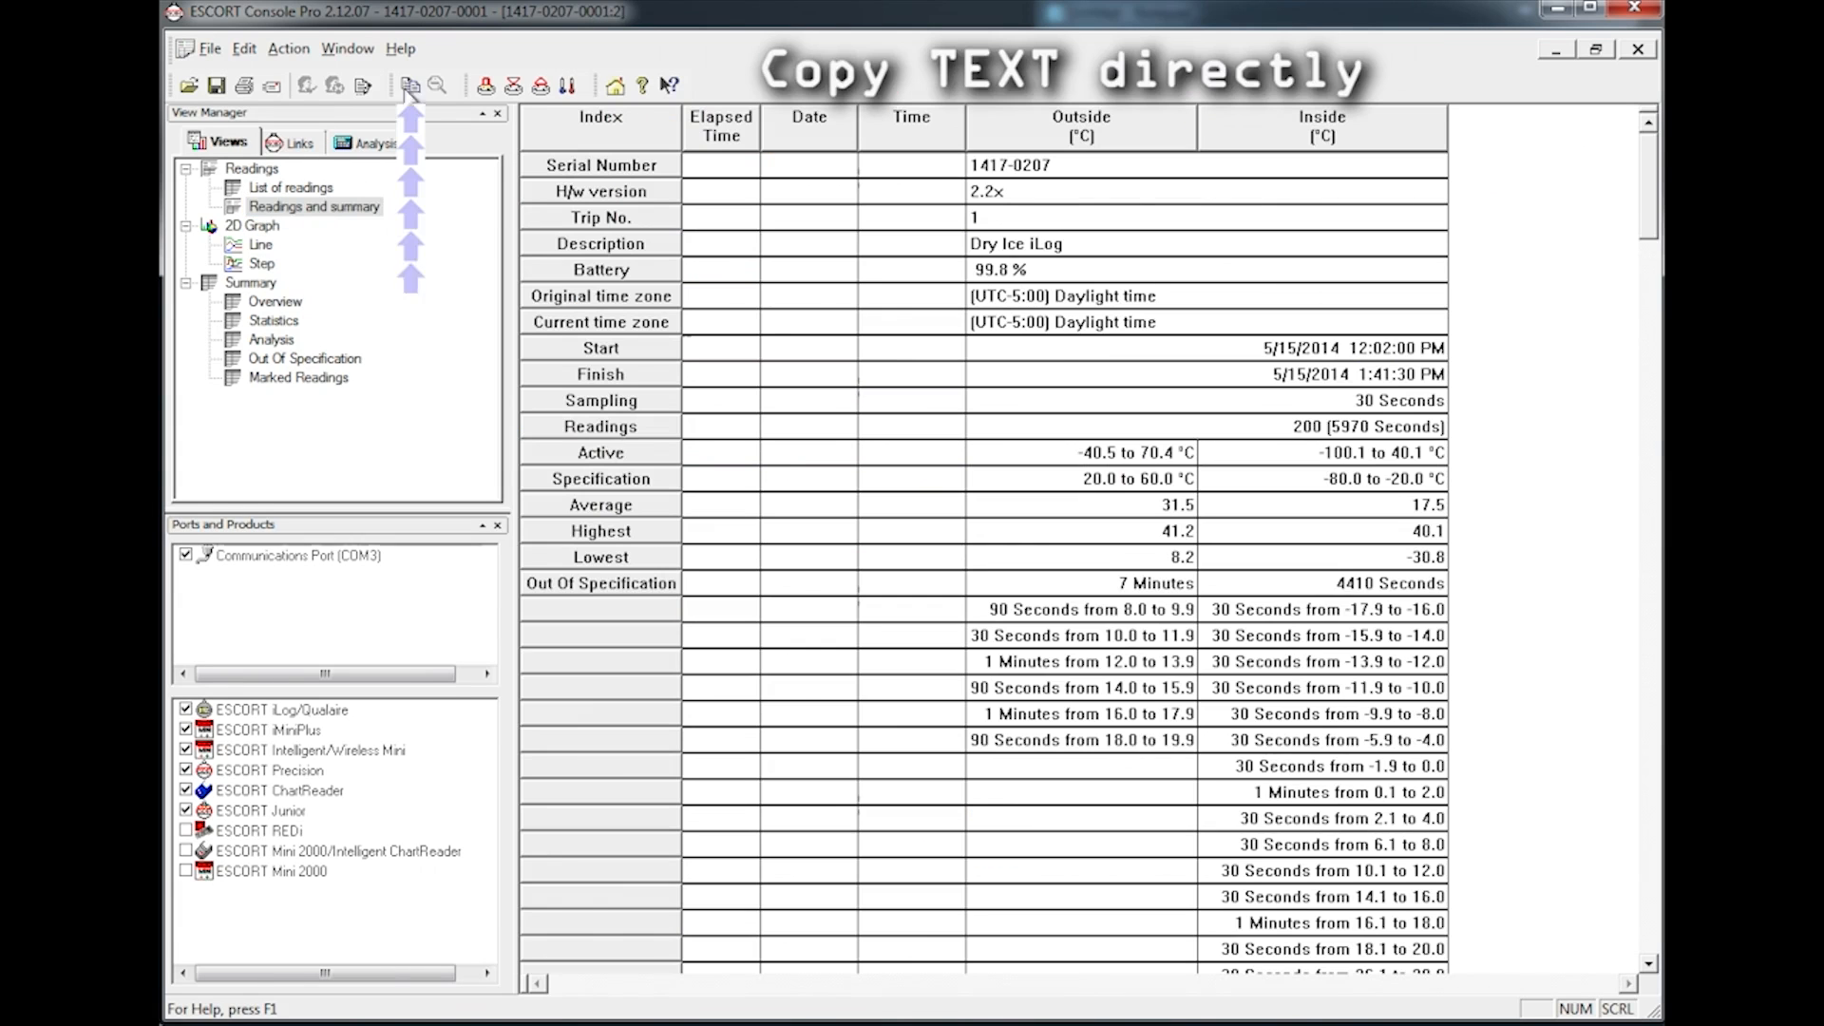
{"action": "left_click", "coordinate": [408, 80]}
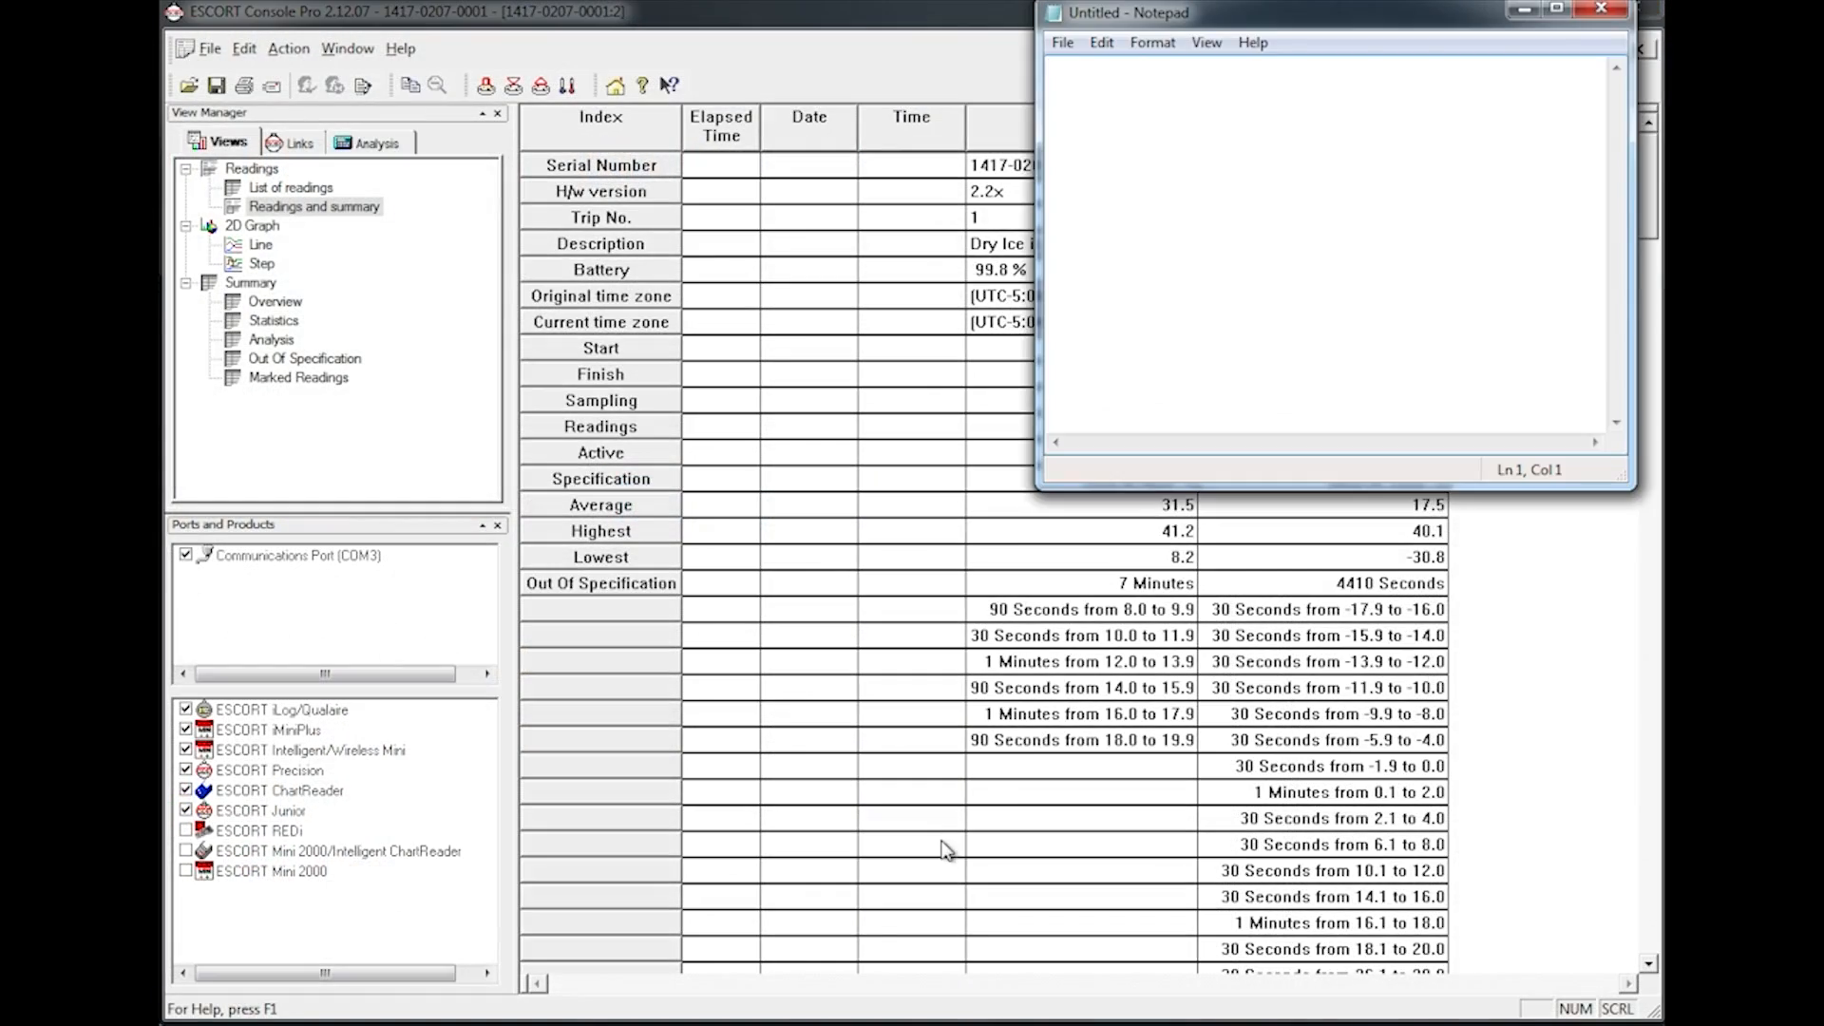
{"action": "key", "text": "ctrl+v"}
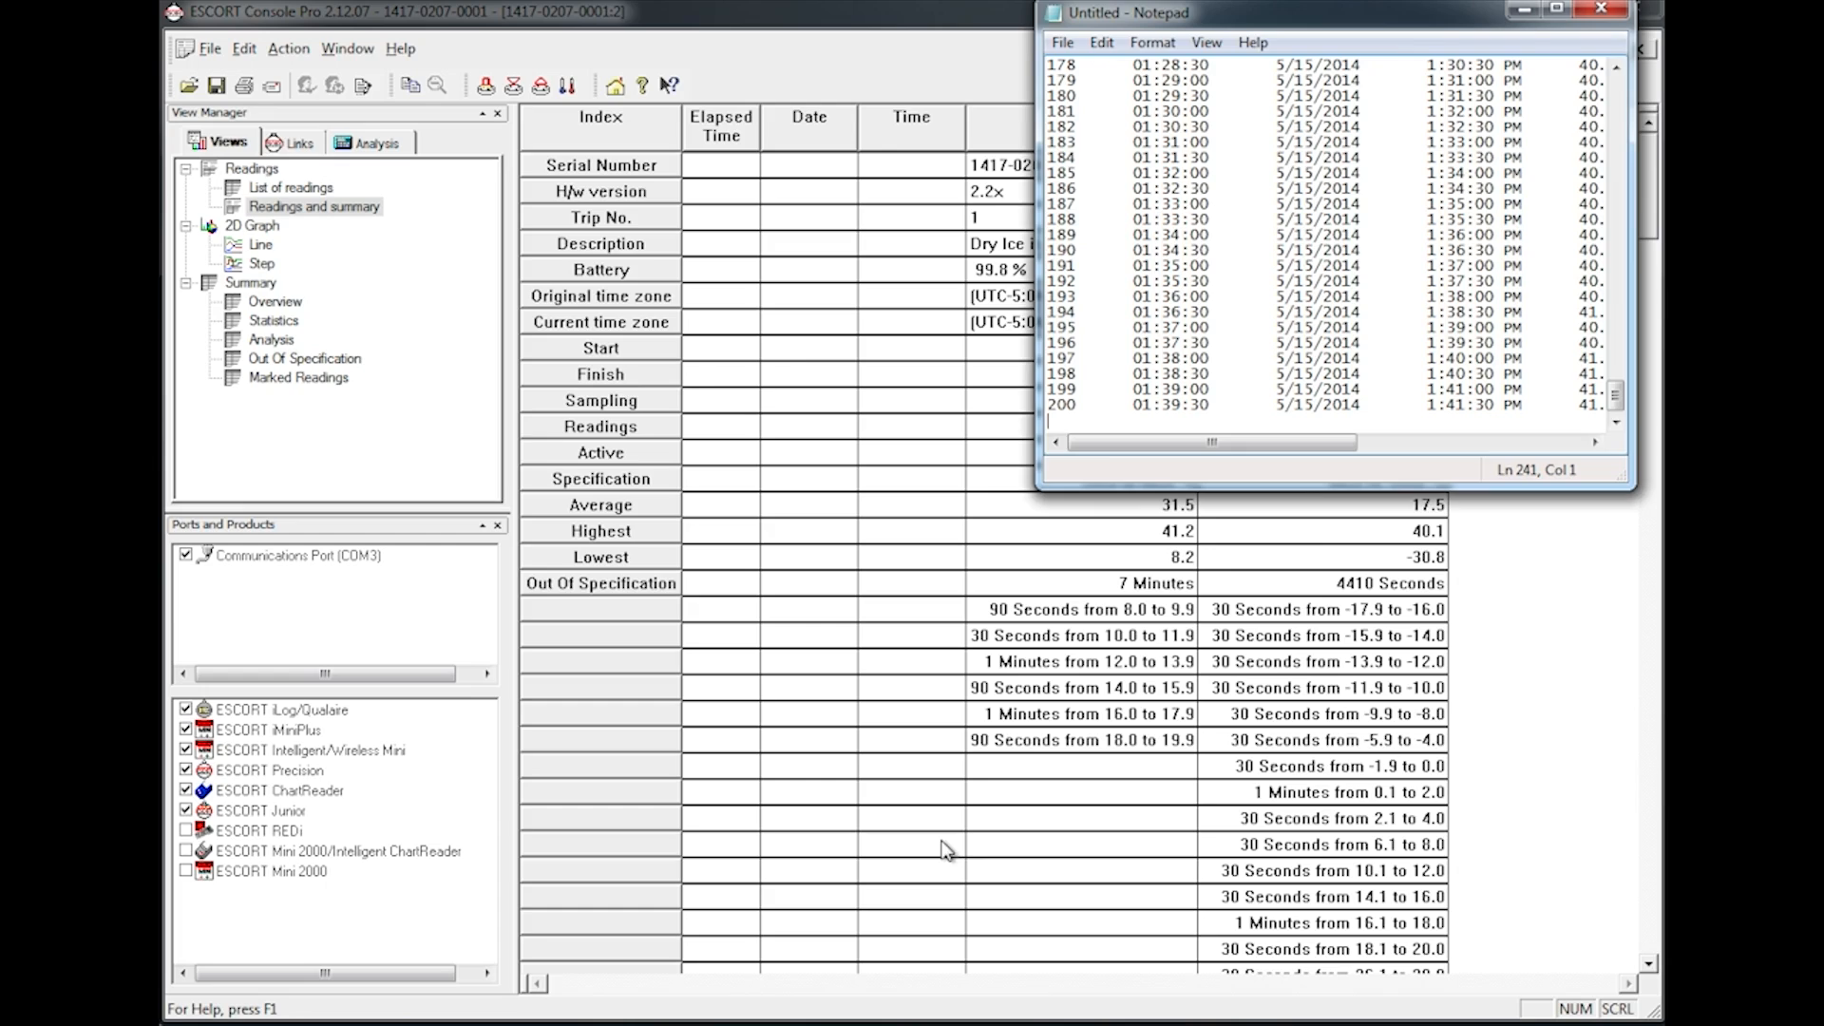
{"action": "left_click_drag", "start_coordinate": [1621, 397], "coordinate": [1617, 81]}
{"action": "left_click_drag", "start_coordinate": [1040, 488], "coordinate": [180, 909]}
{"action": "mouse_move", "coordinate": [1615, 157]}
{"action": "left_mouse_down"}
{"action": "mouse_move", "coordinate": [1579, 611]}
{"action": "mouse_move", "coordinate": [1615, 156]}
{"action": "left_mouse_up"}
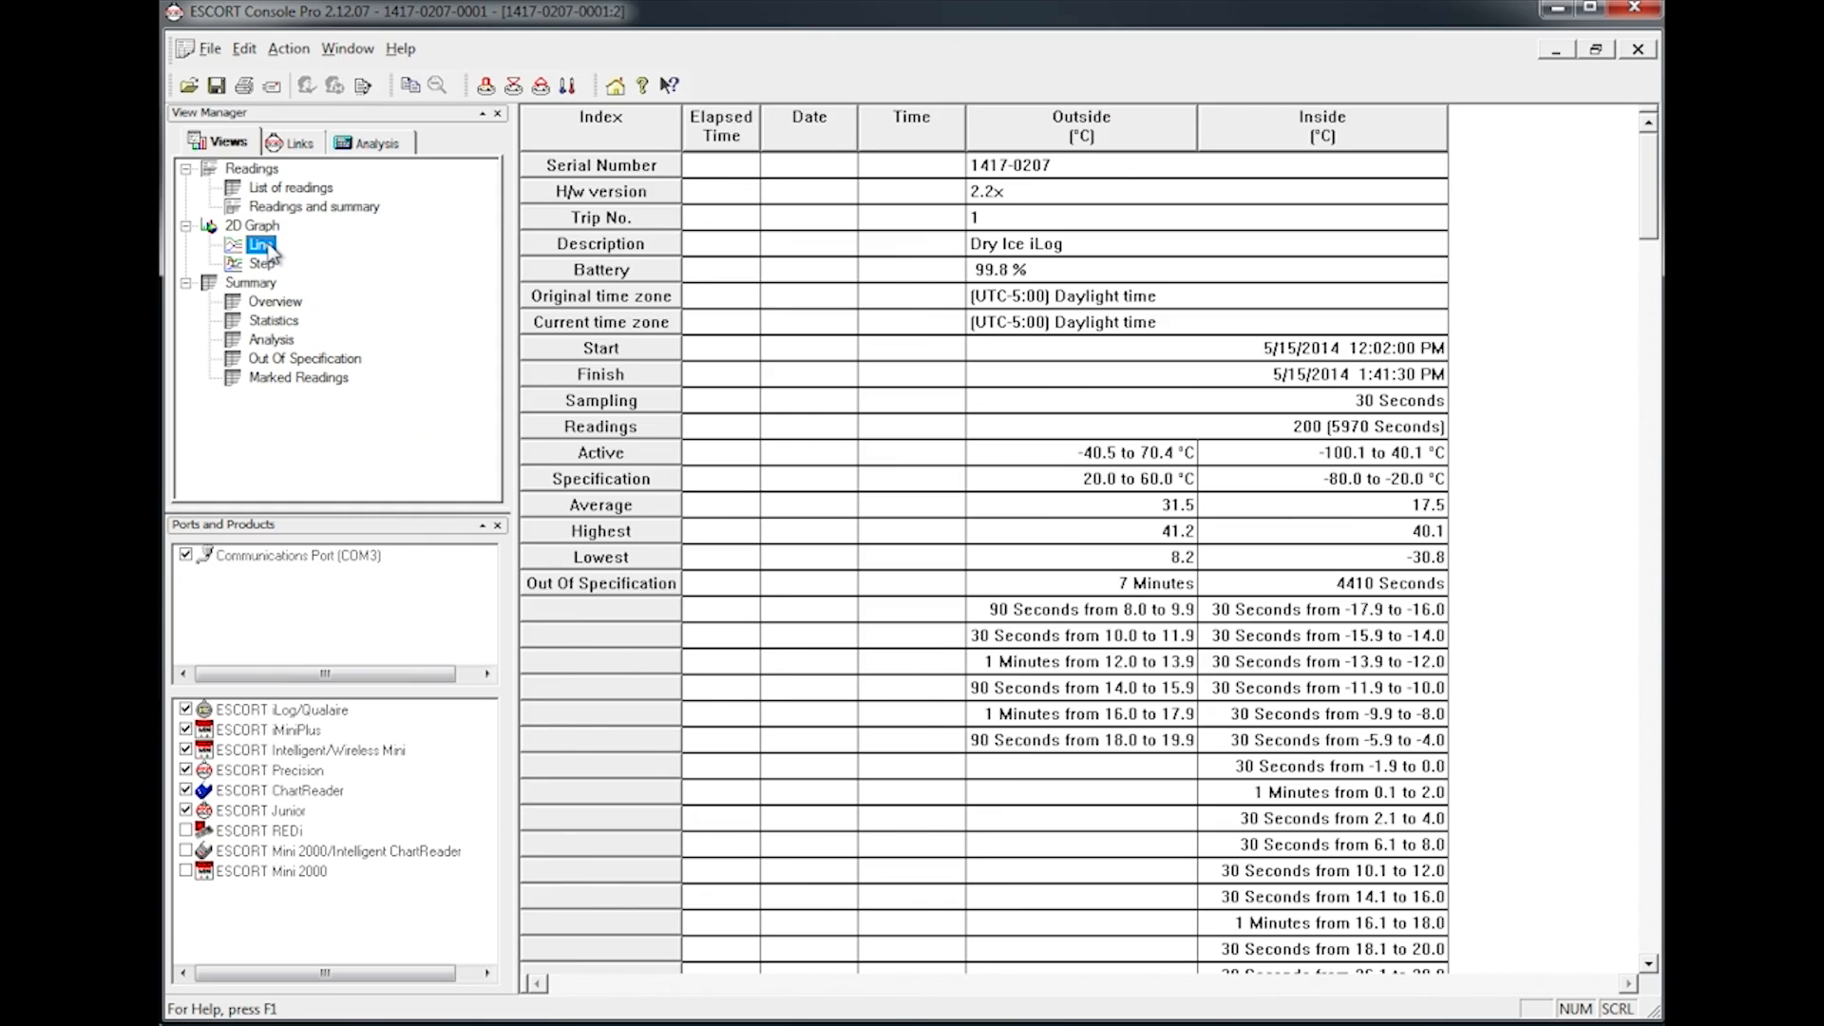
- Show the trip as a line graph, copy it into a blank Paint picture, and crop the picture to the graph
{"action": "double_click", "coordinate": [263, 245]}
{"action": "left_click", "coordinate": [410, 86]}
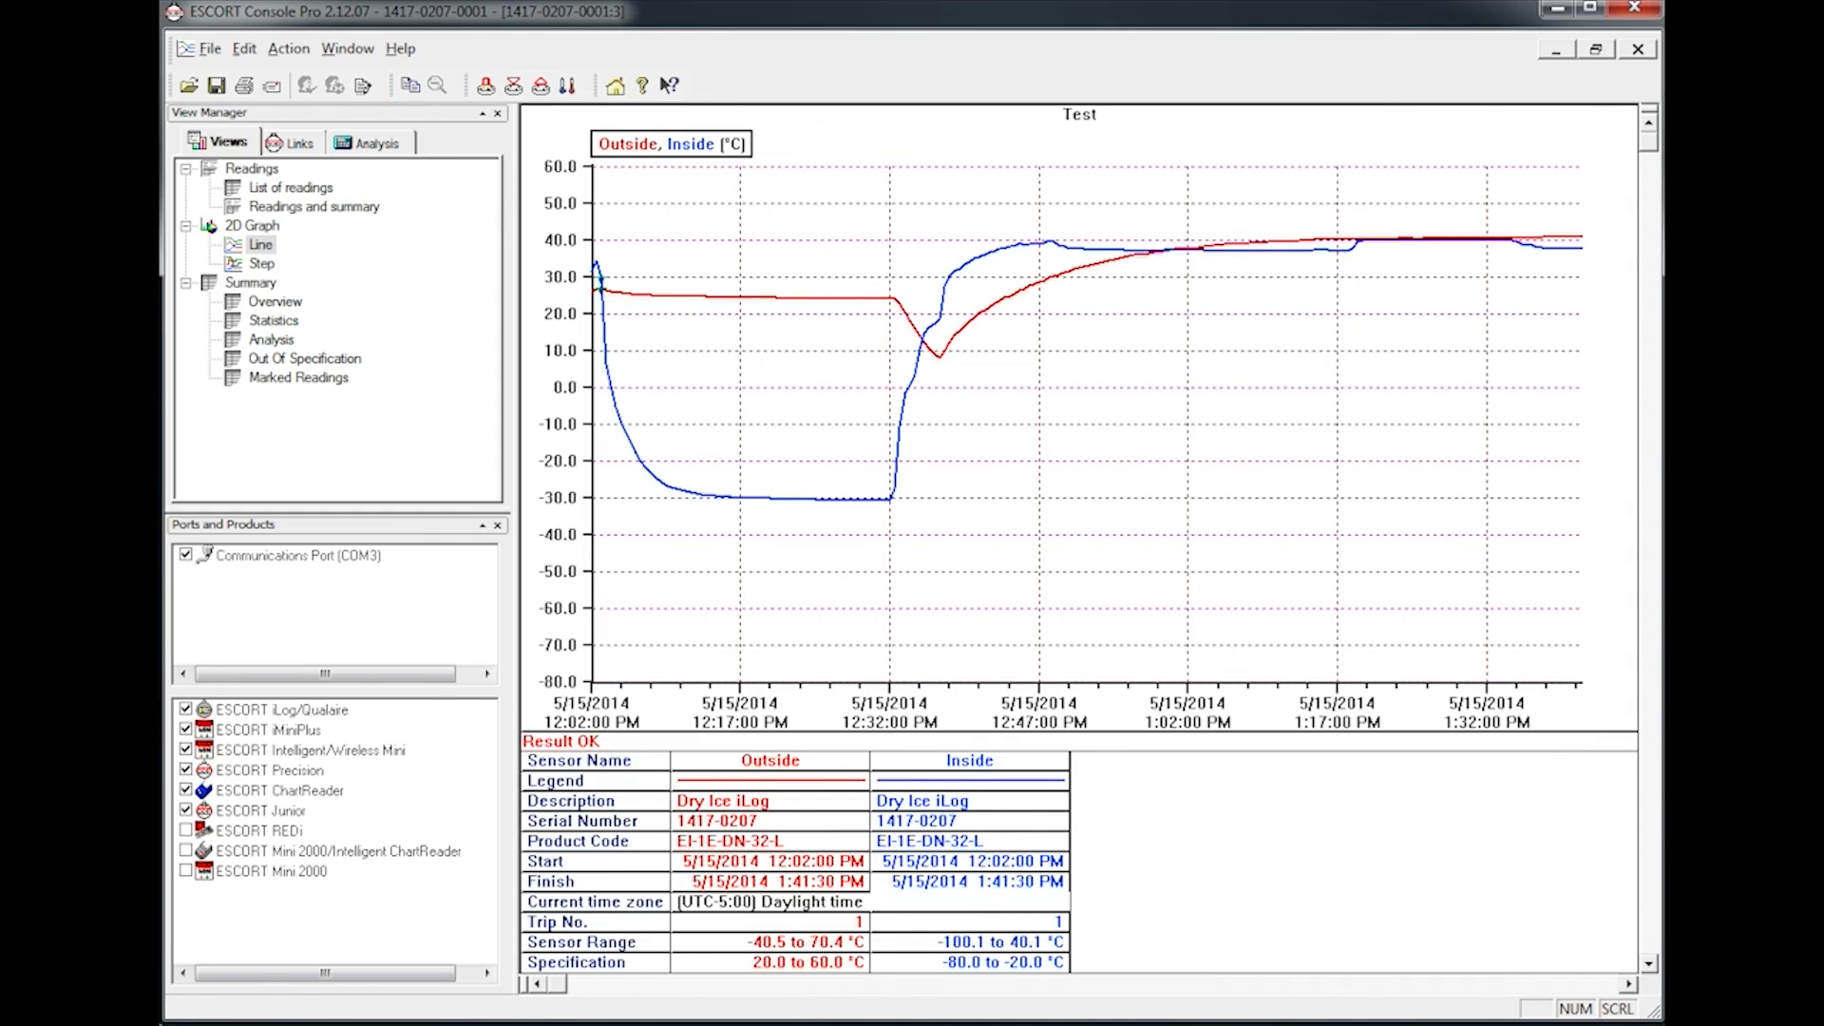
{"action": "key", "text": "ctrl+v"}
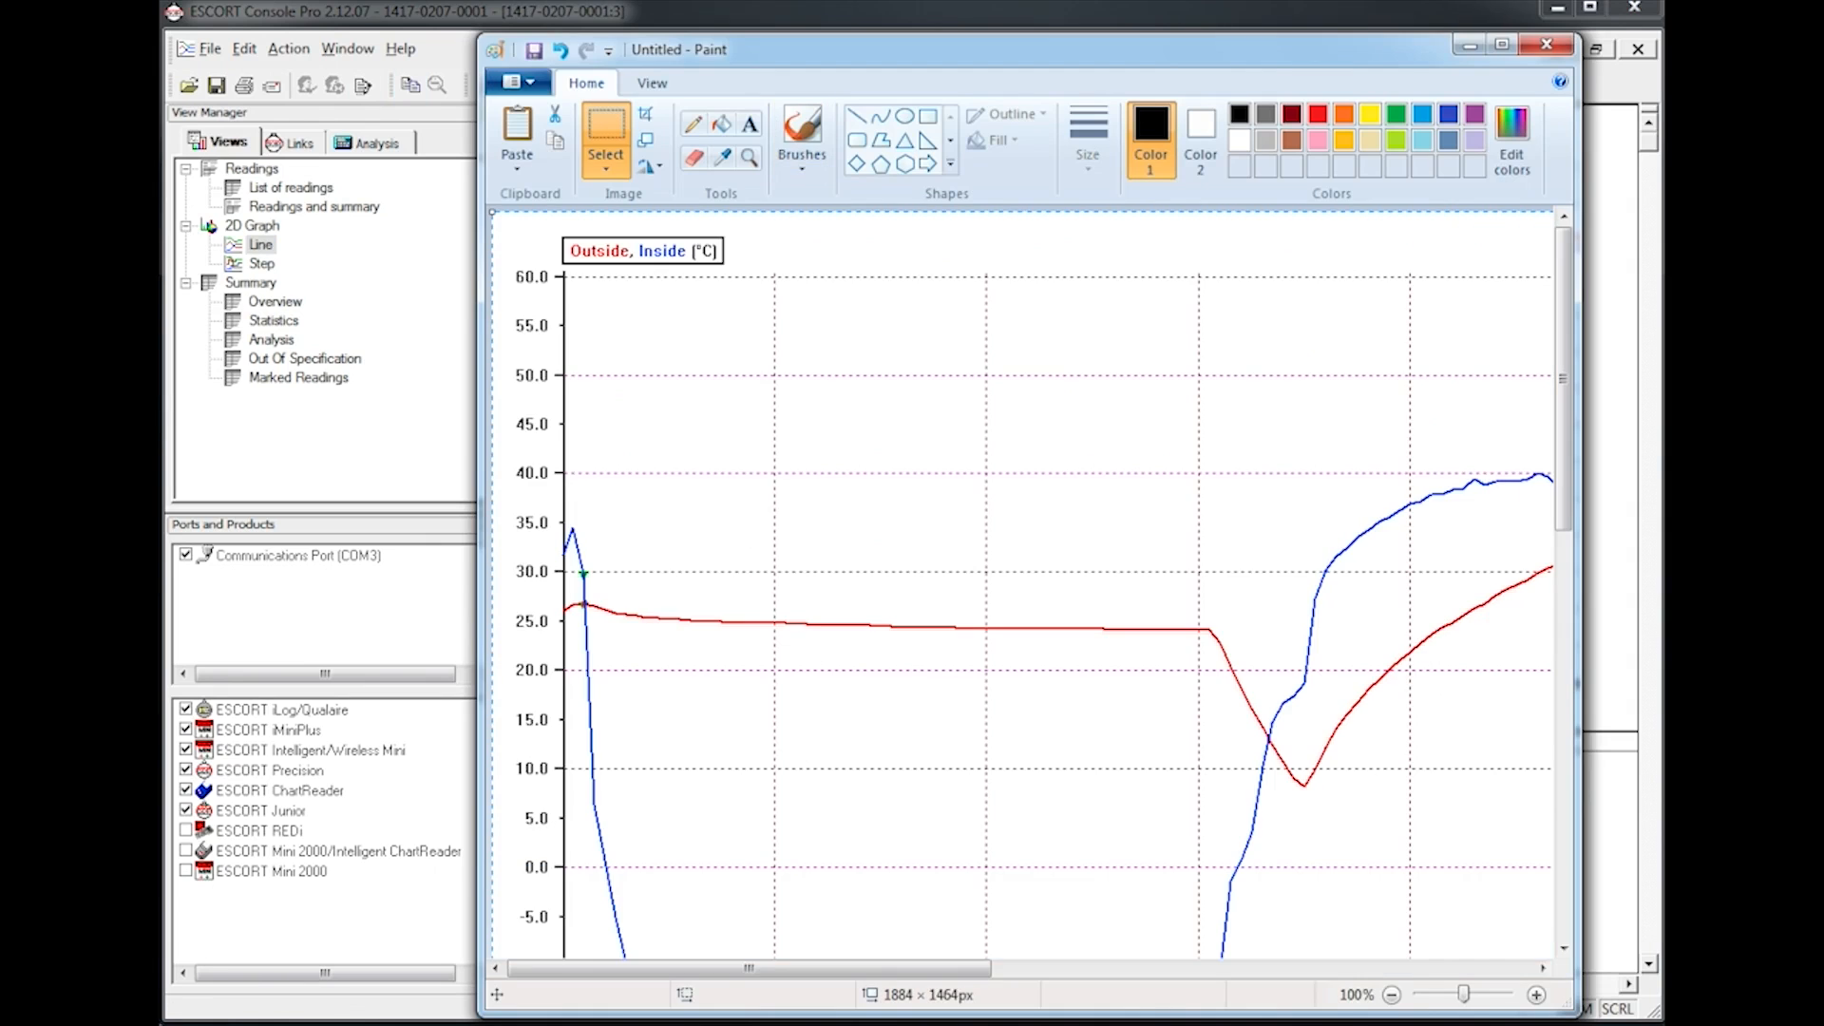
{"action": "left_click", "coordinate": [647, 115]}
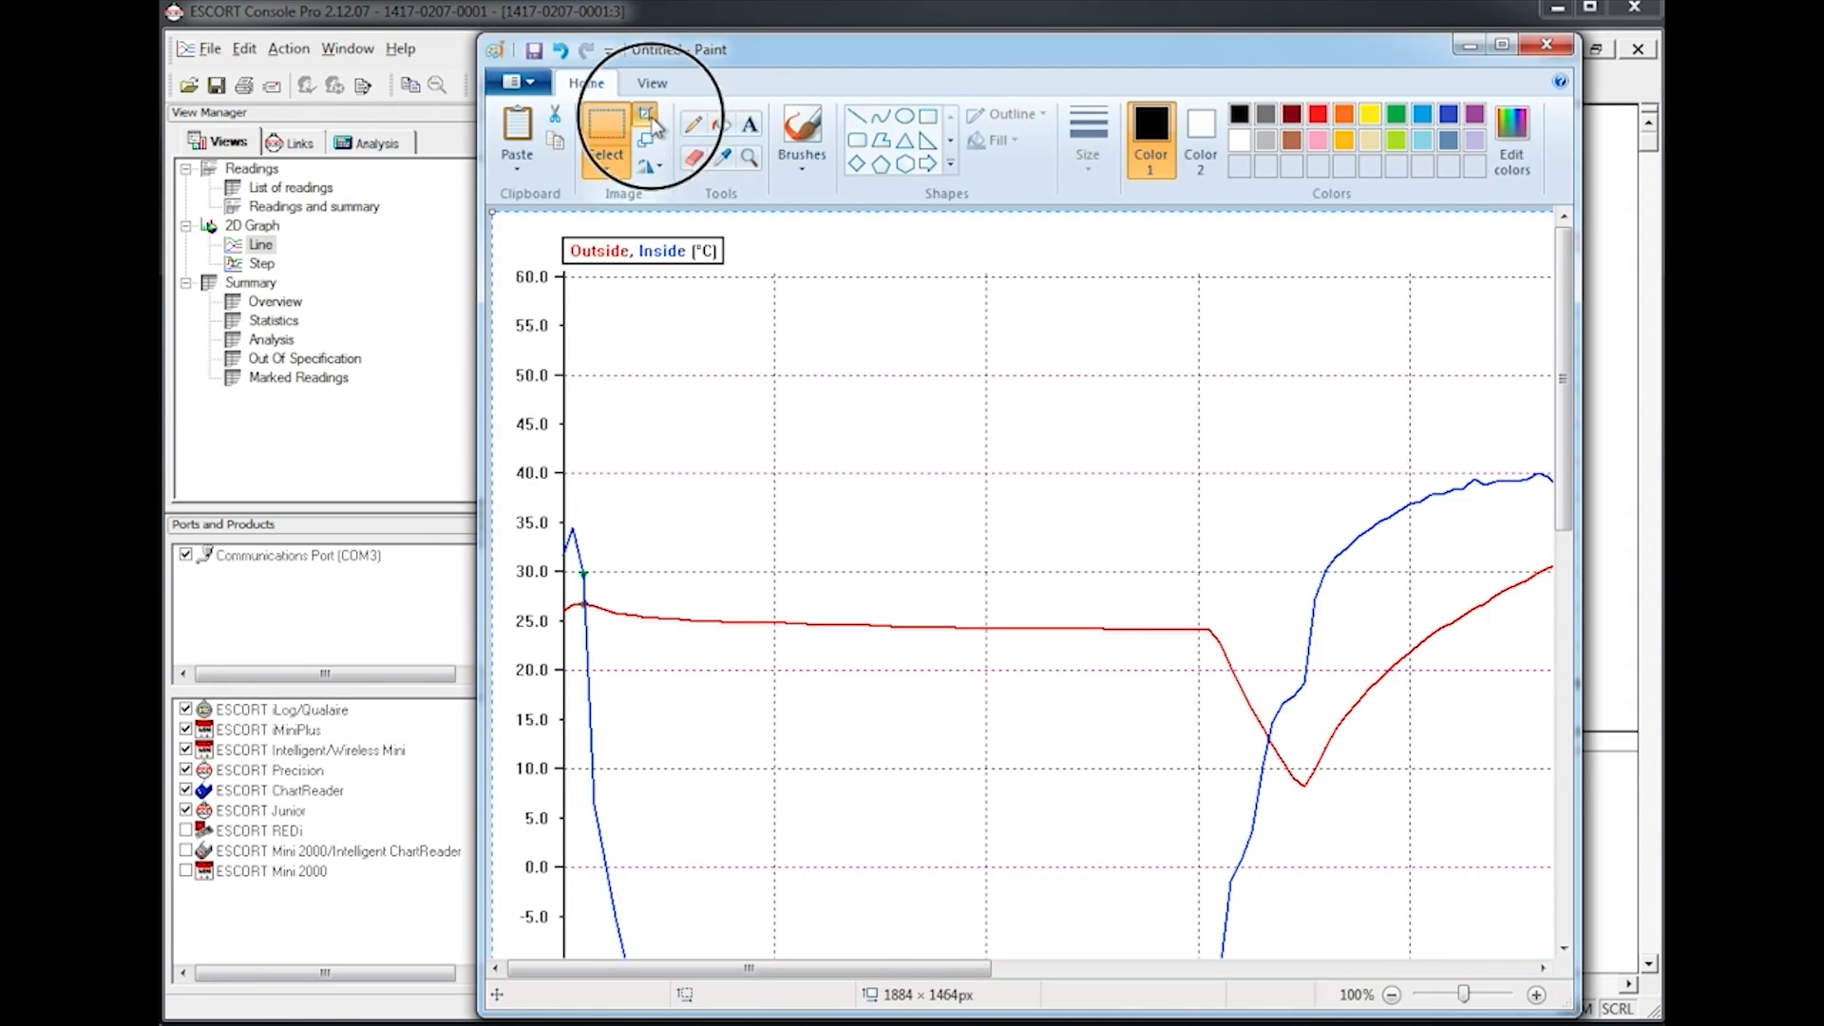
- Zoom out on the pasted graph and start saving it as a PNG picture
{"action": "left_click", "coordinate": [646, 86]}
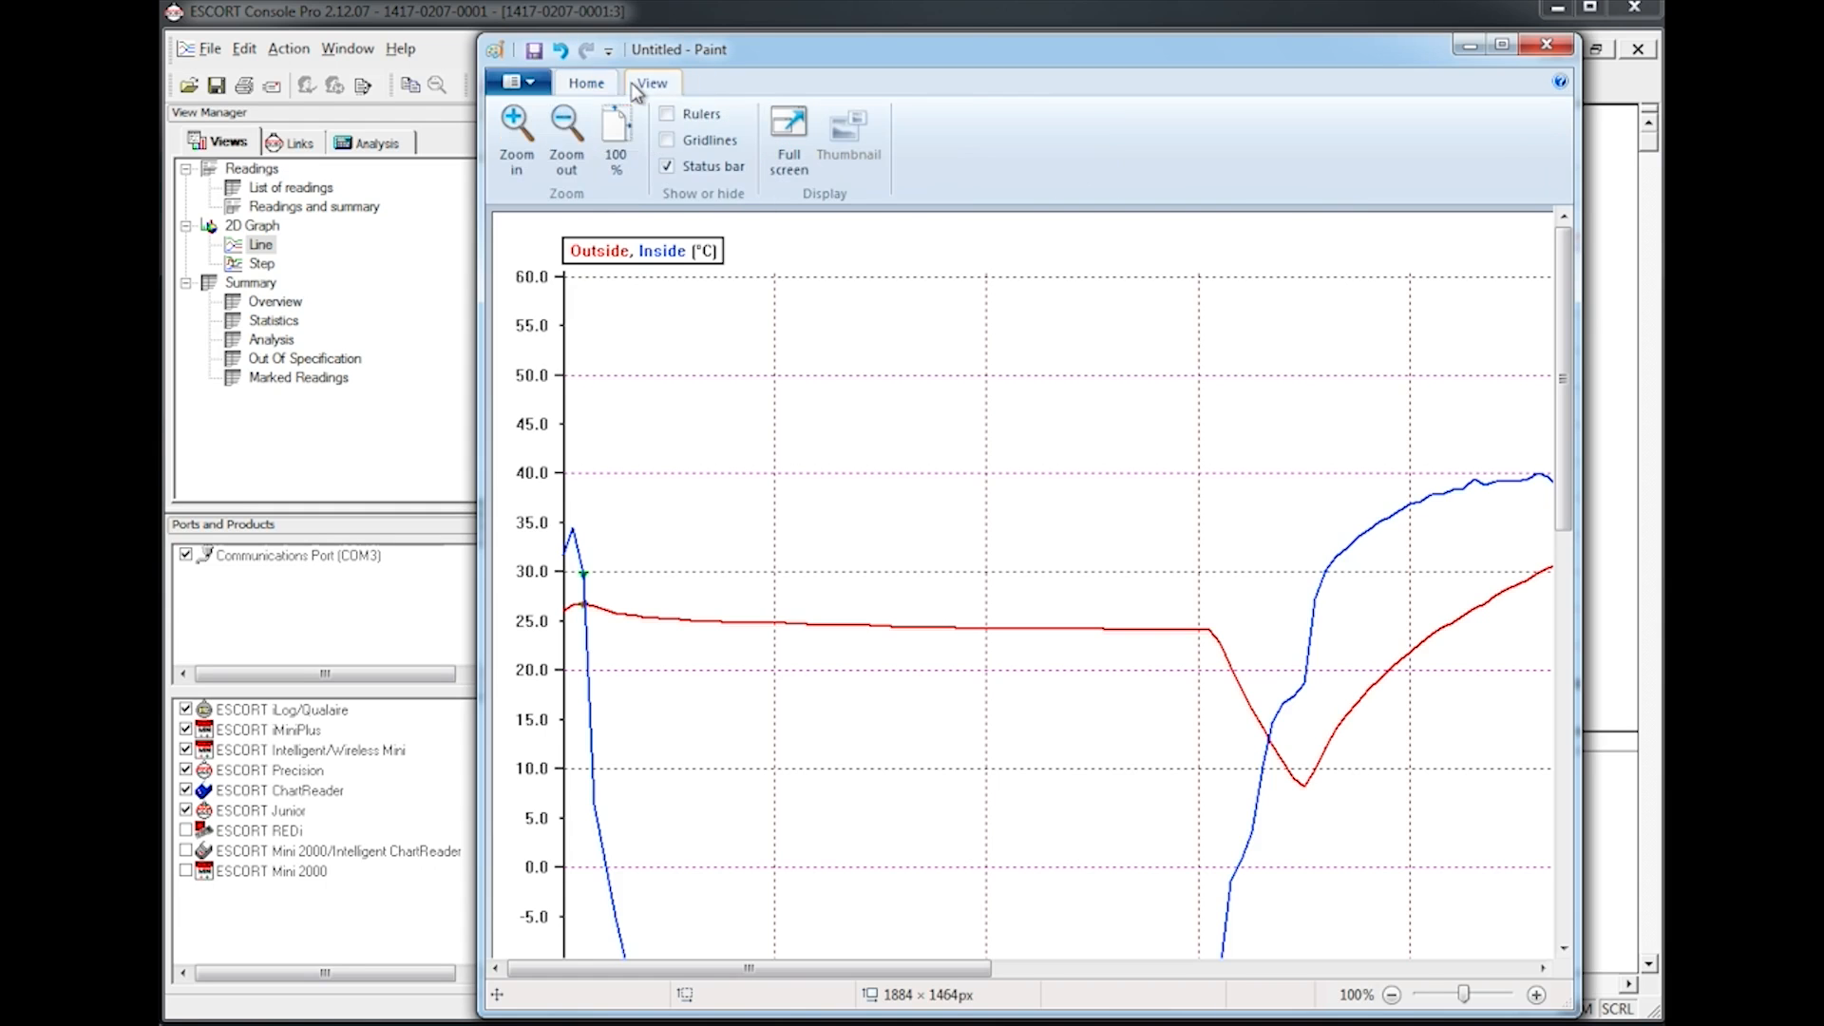
{"action": "left_click", "coordinate": [556, 137]}
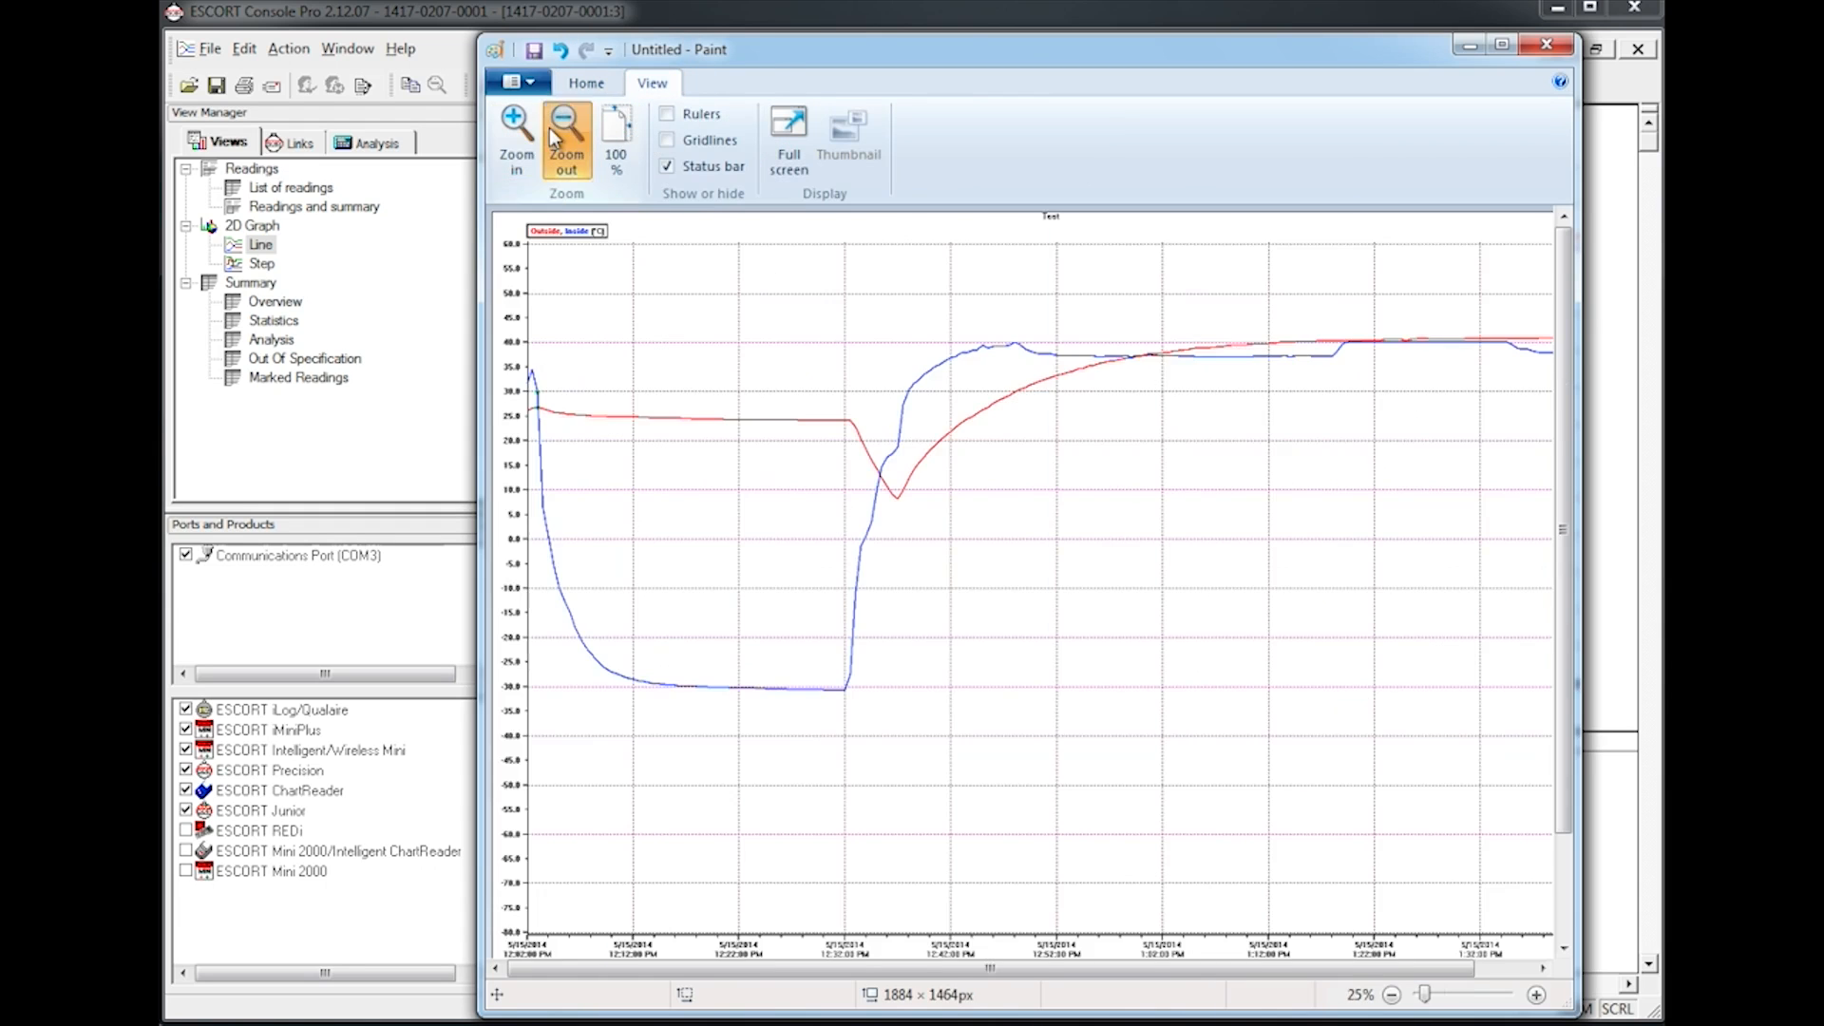
{"action": "left_click", "coordinate": [519, 82]}
{"action": "mouse_move", "coordinate": [567, 281]}
{"action": "left_click", "coordinate": [855, 152]}
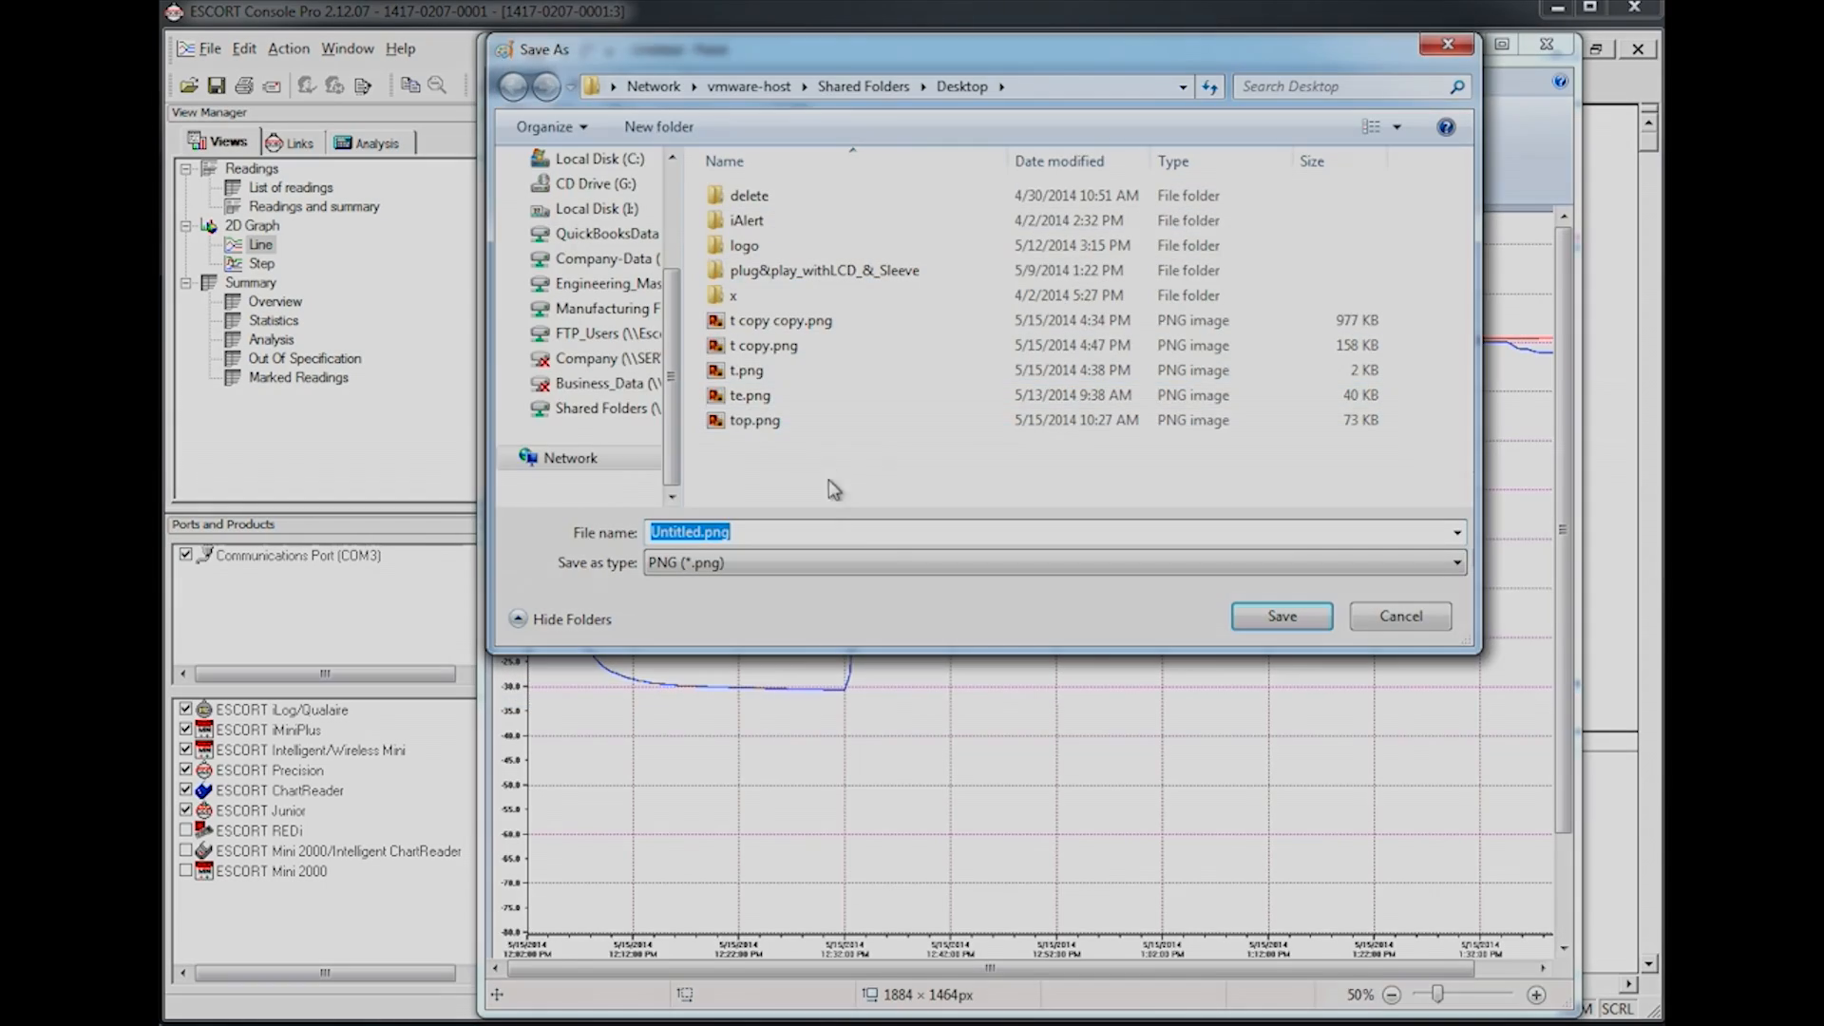